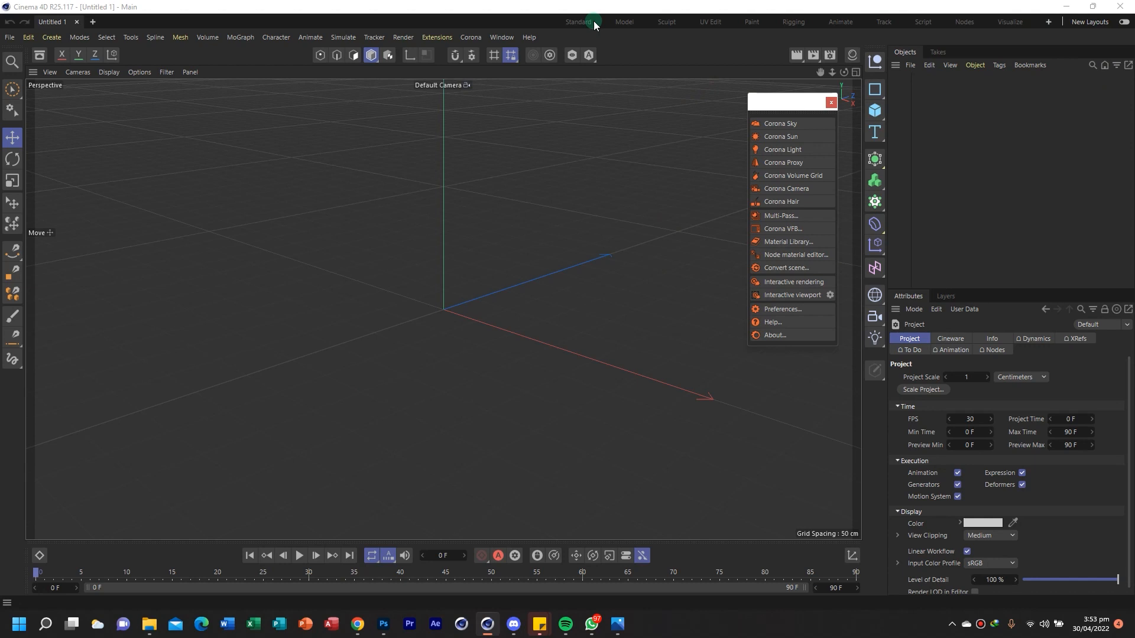
Switch to the Standard layout and set the scene's renderer to Corona in the render settings
left_click(591, 23)
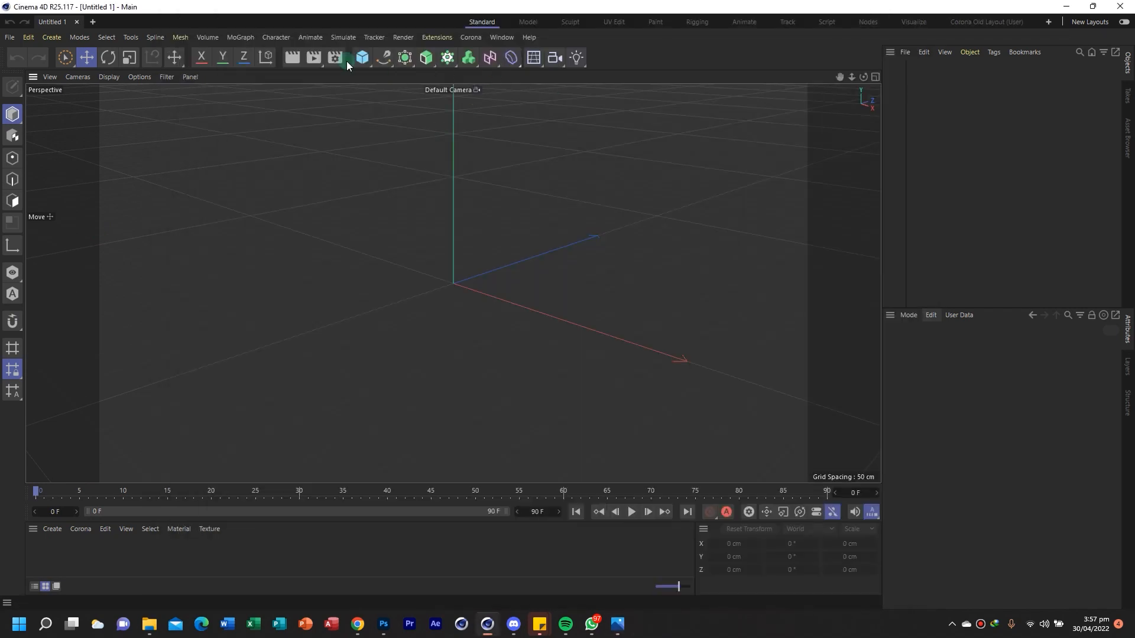
left_click(335, 57)
left_click(414, 76)
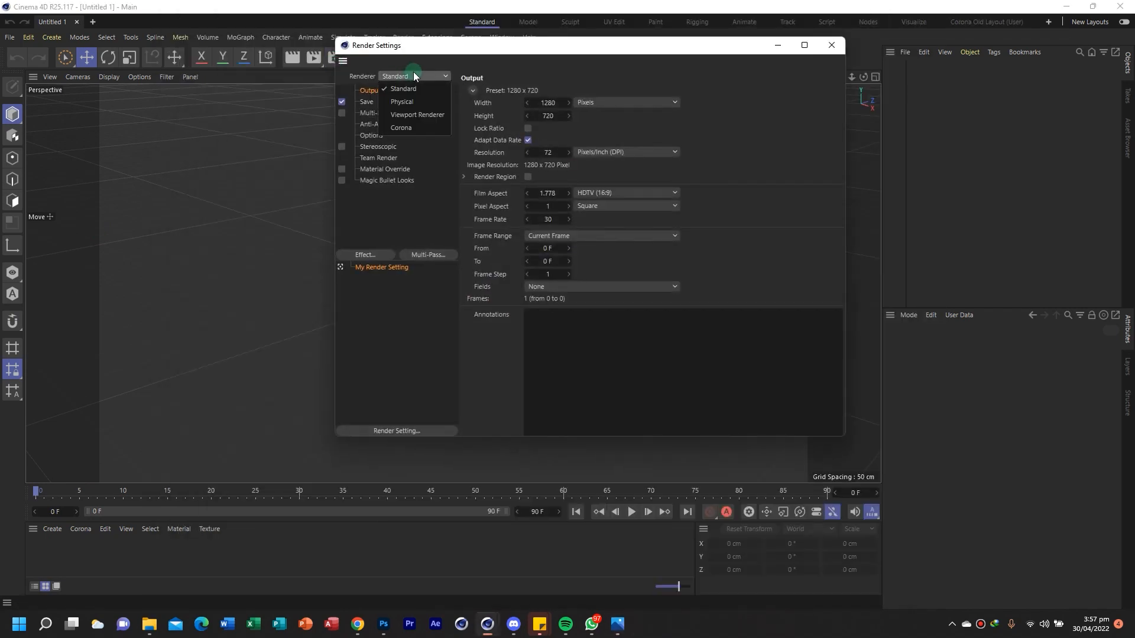
left_click(395, 127)
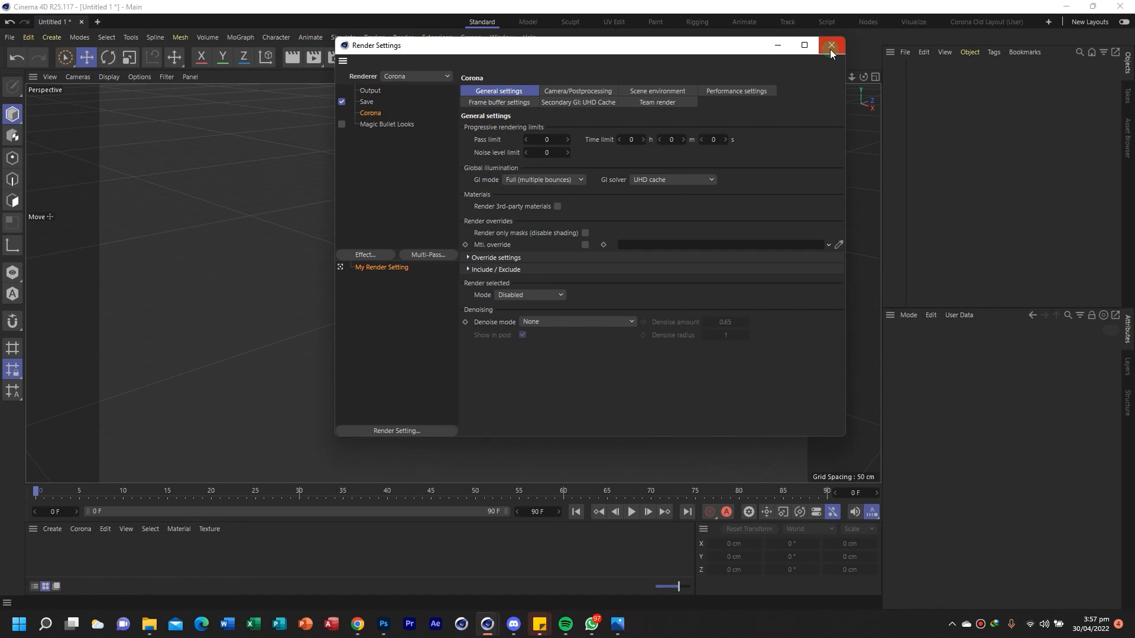
left_click(830, 48)
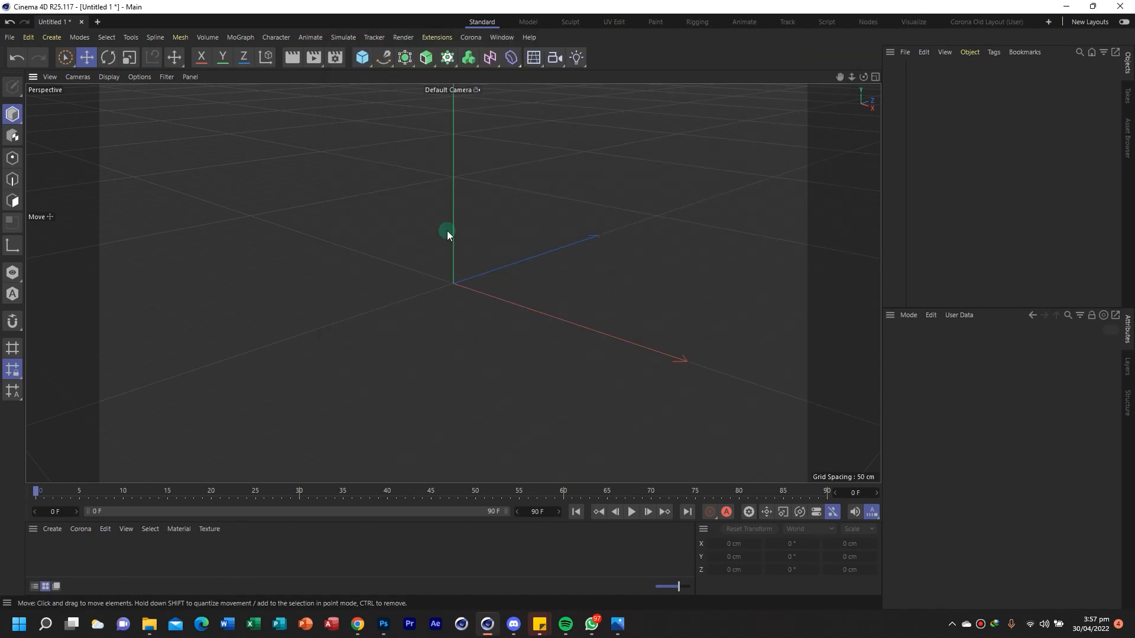
Load download (1).jpg as the Front view's background image and set its transparency to 88%
left_click(876, 76)
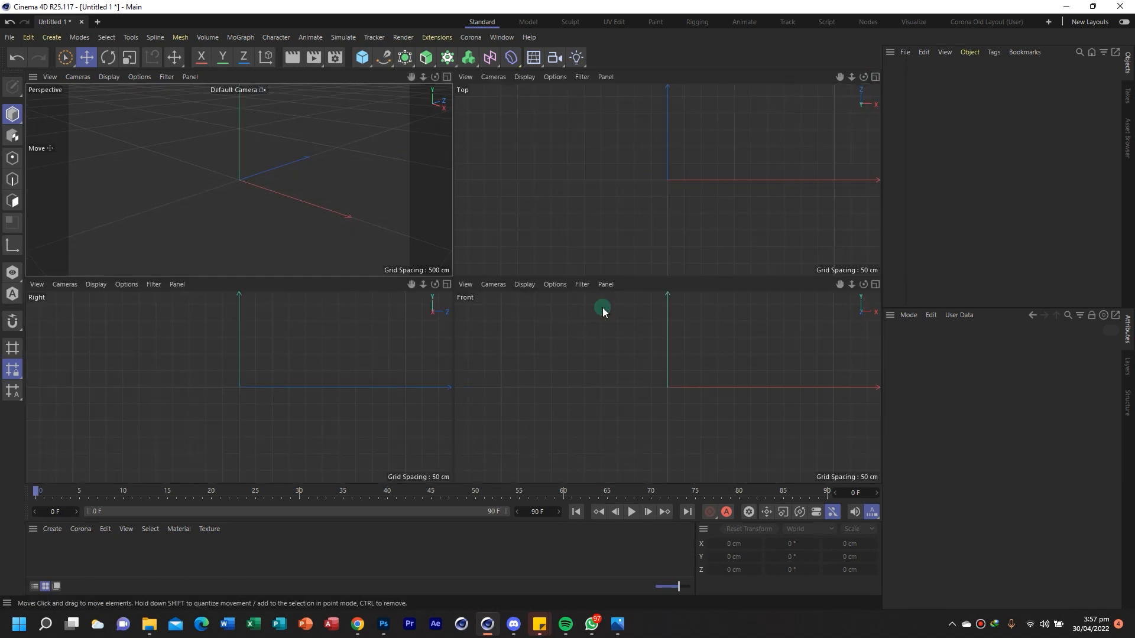
middle_click(654, 405)
key("shift+v")
left_click(1030, 345)
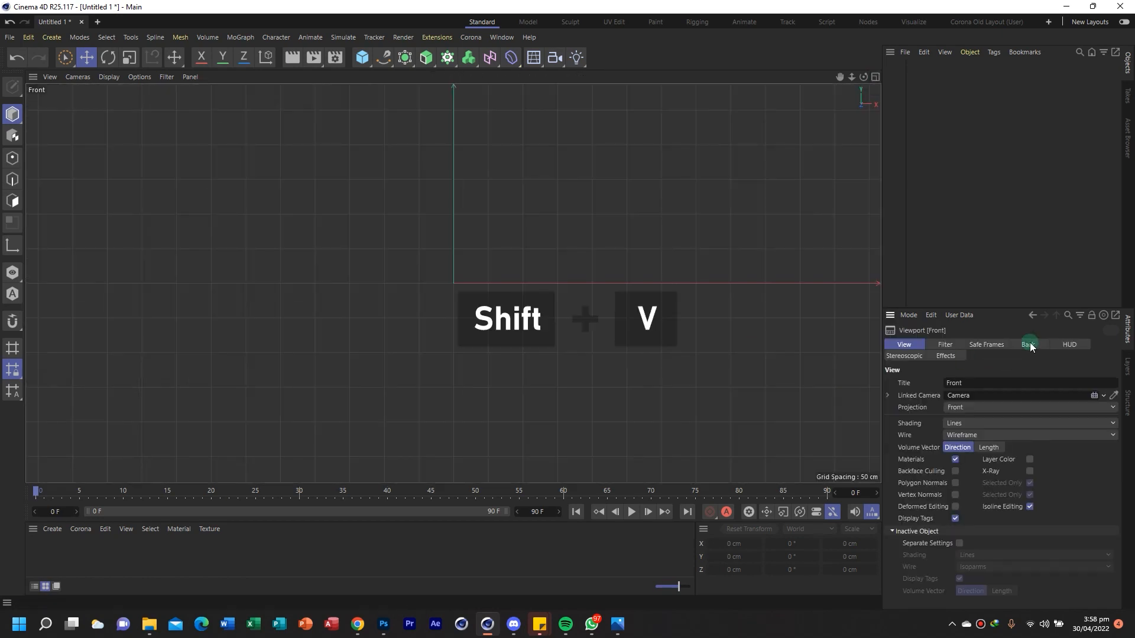
left_click(1109, 395)
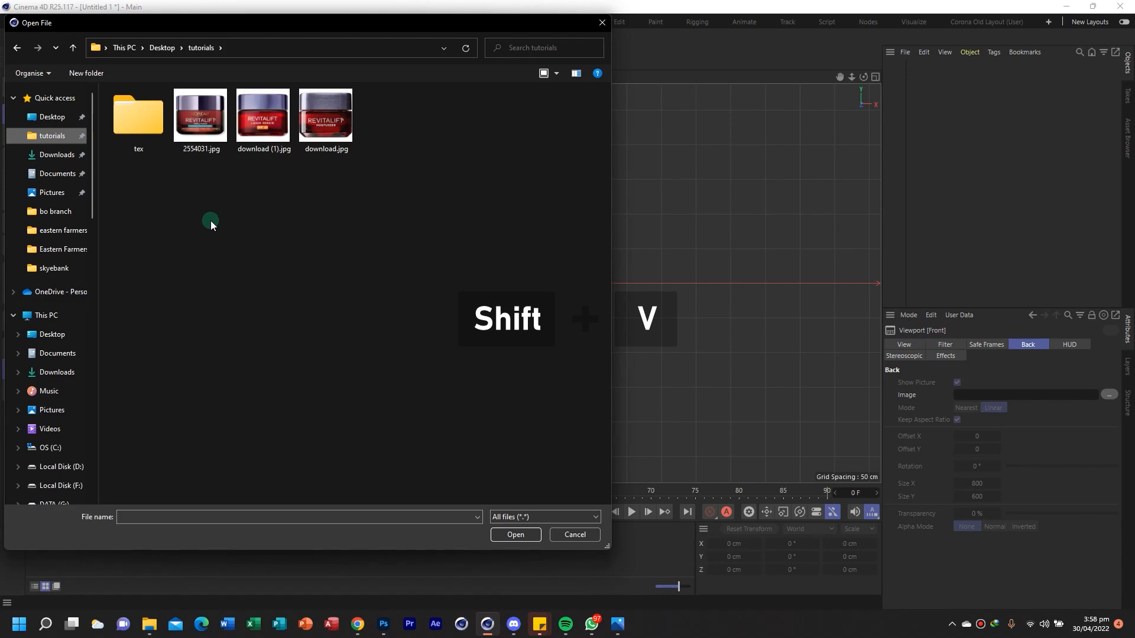
double_click(264, 122)
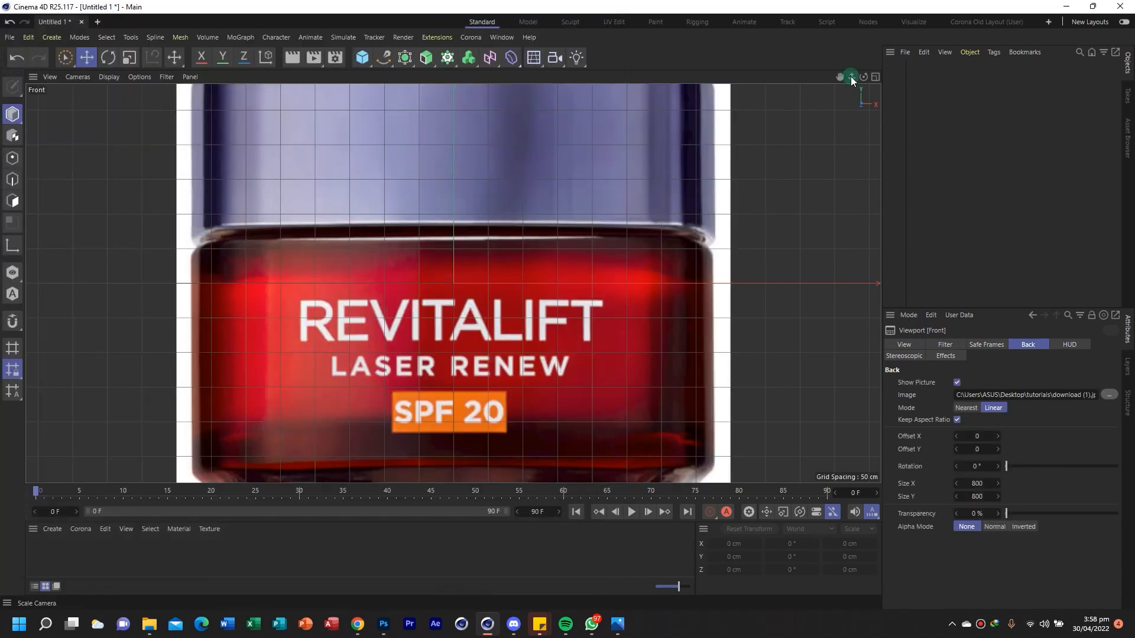
left_click_drag(851, 77, 792, 77)
left_click_drag(1006, 513, 1107, 520)
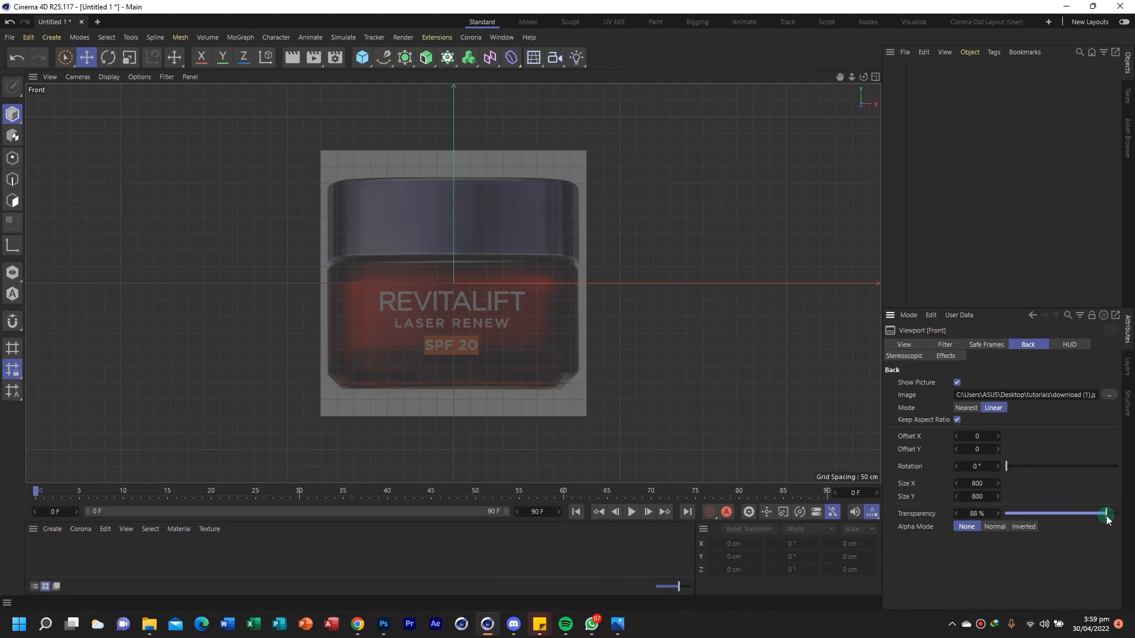
Add a cube as a size reference and set its X, Y and Z sizes to 10 cm
left_click(362, 57)
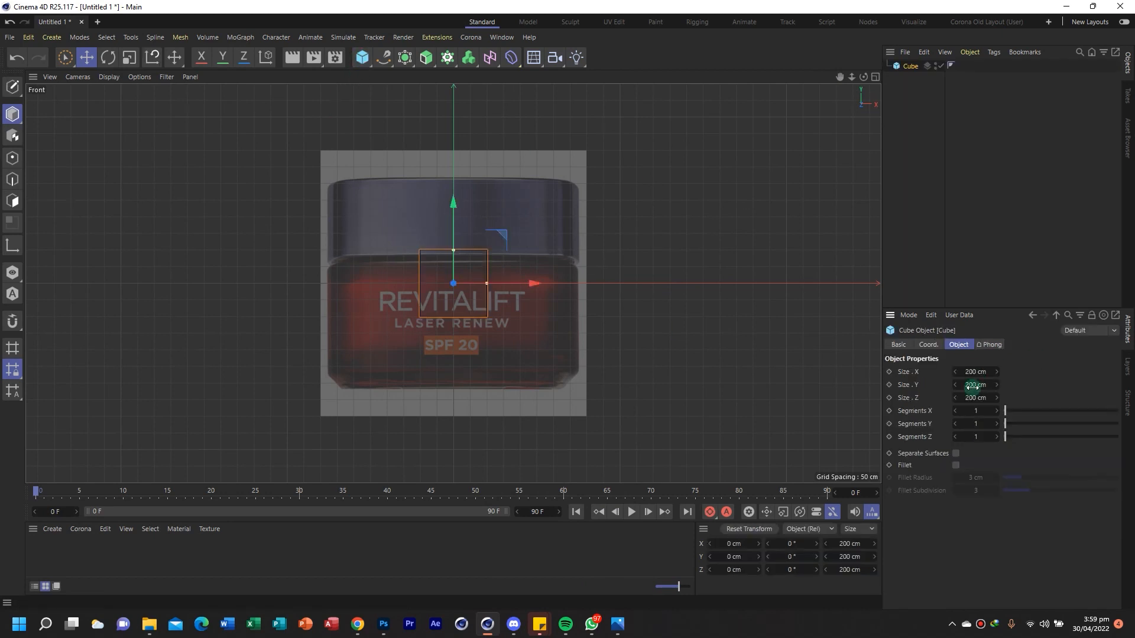
type("10")
key("Return")
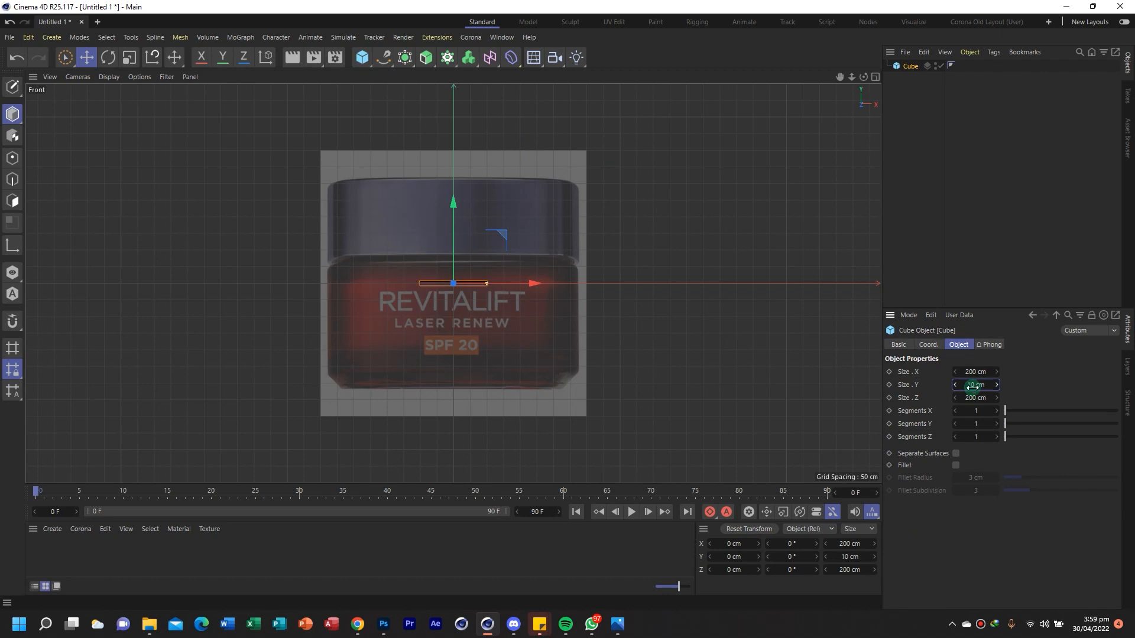
left_click(975, 398)
type("10")
key("Return")
left_click(977, 371)
type("10")
key("Return")
Scale the Front view's background image down to a size of 13 by 13 to match the cube
left_click_drag(852, 77, 825, 77)
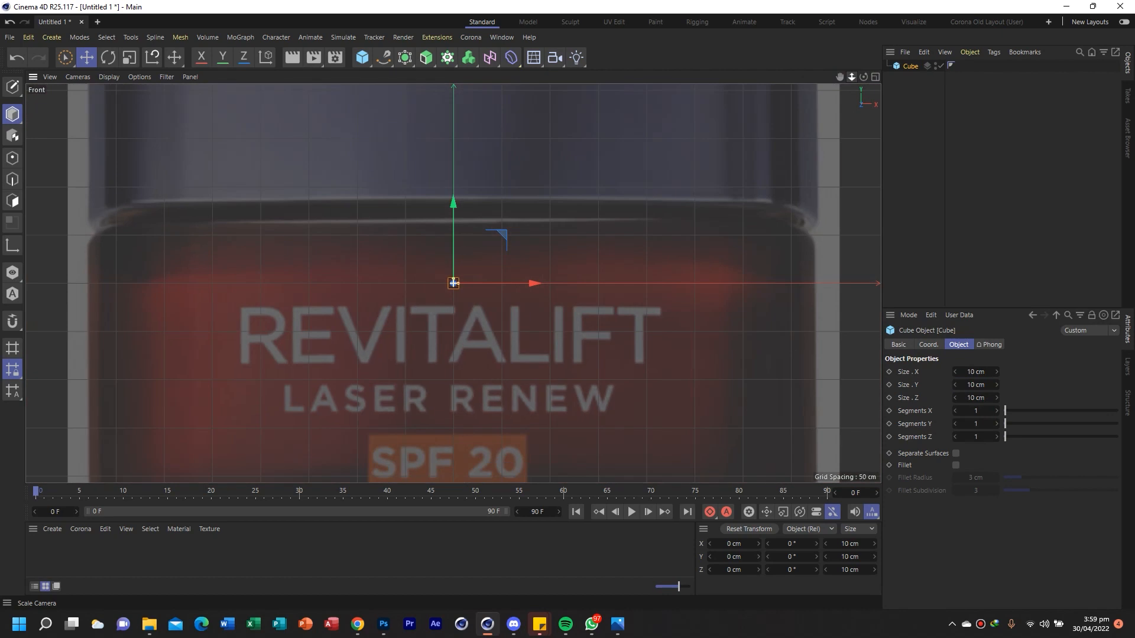
scroll(454, 283, "down", 4)
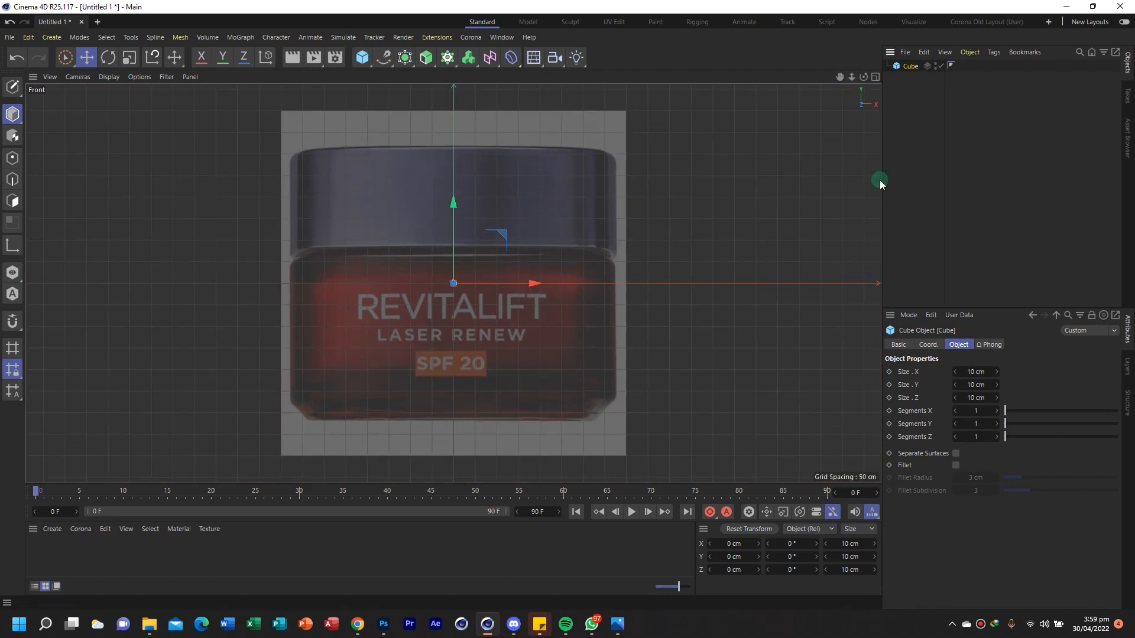
key("shift+v")
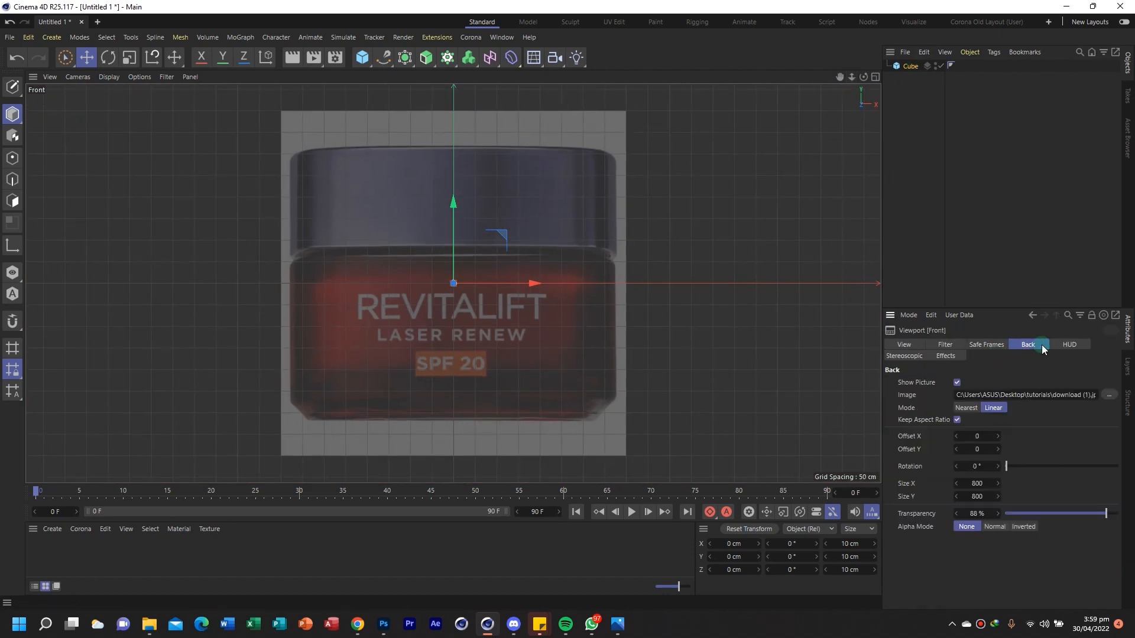
left_click(994, 483)
mouse_move(980, 484)
left_mouse_down()
mouse_move(942, 484)
mouse_move(979, 483)
left_mouse_up()
left_click_drag(852, 77, 979, 77)
left_click_drag(990, 479, 982, 483)
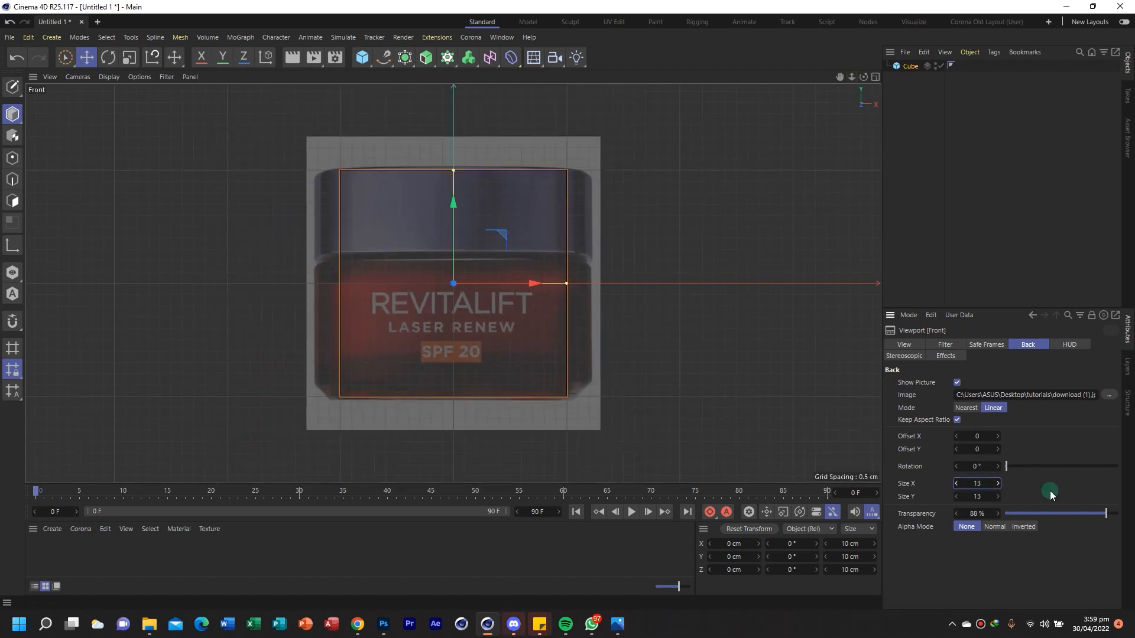
Delete the reference cube and set the background image's transparency to 94% and its Y offset to 5.1
left_click(482, 302)
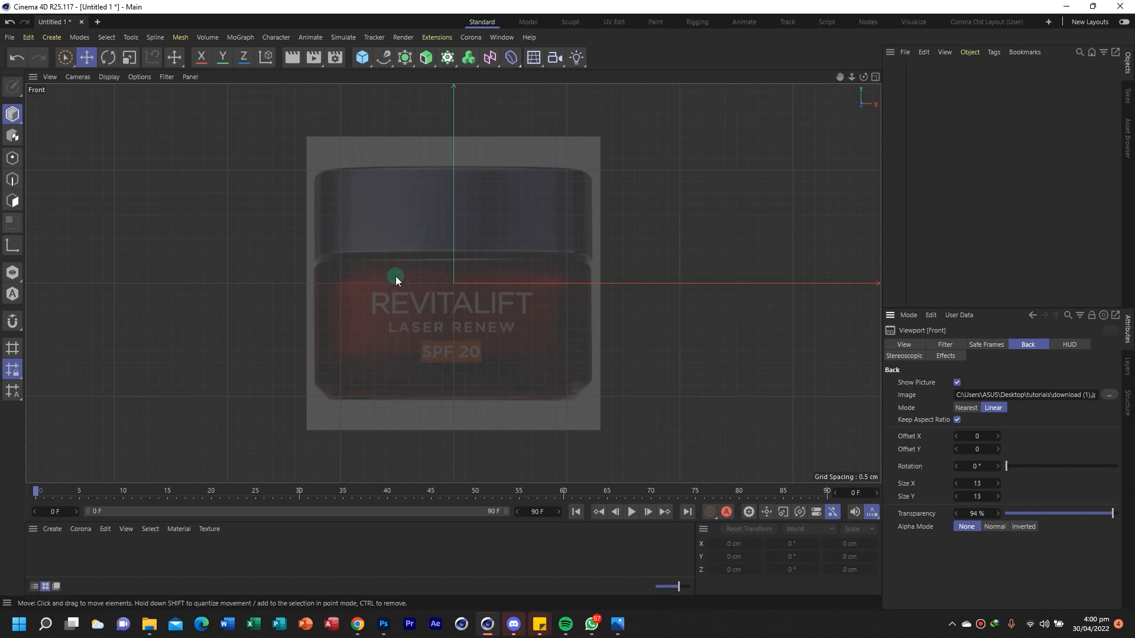
left_click_drag(982, 450, 979, 450)
left_click_drag(851, 78, 853, 215)
left_click_drag(453, 283, 451, 282)
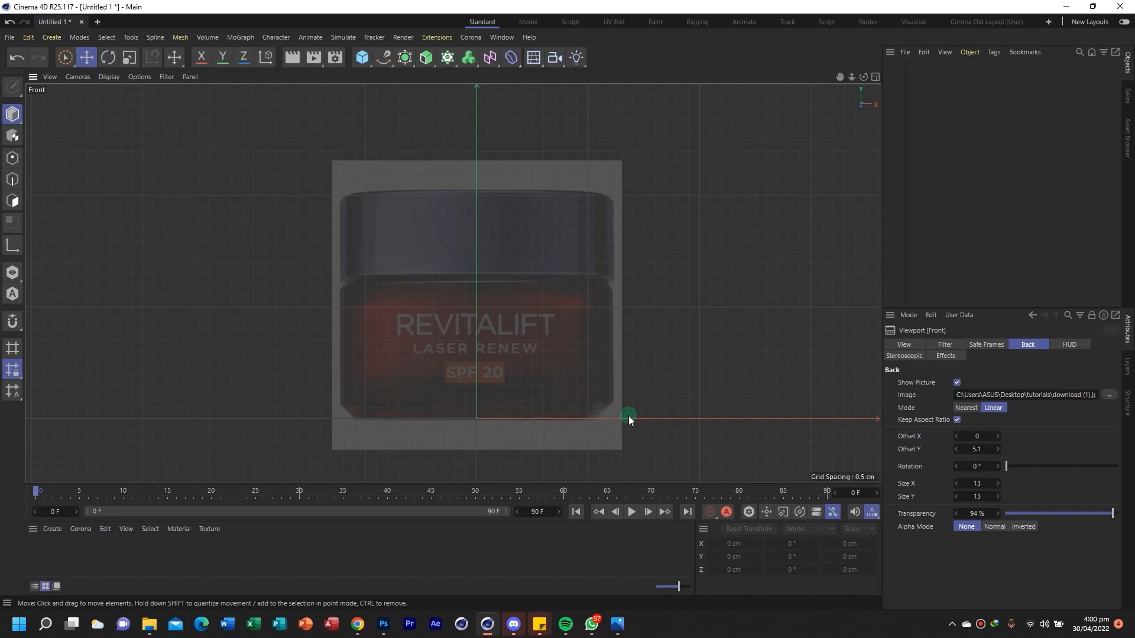
Add a cylinder with a height of 20 cm and a radius of 10 cm
left_click_drag(852, 77, 840, 35)
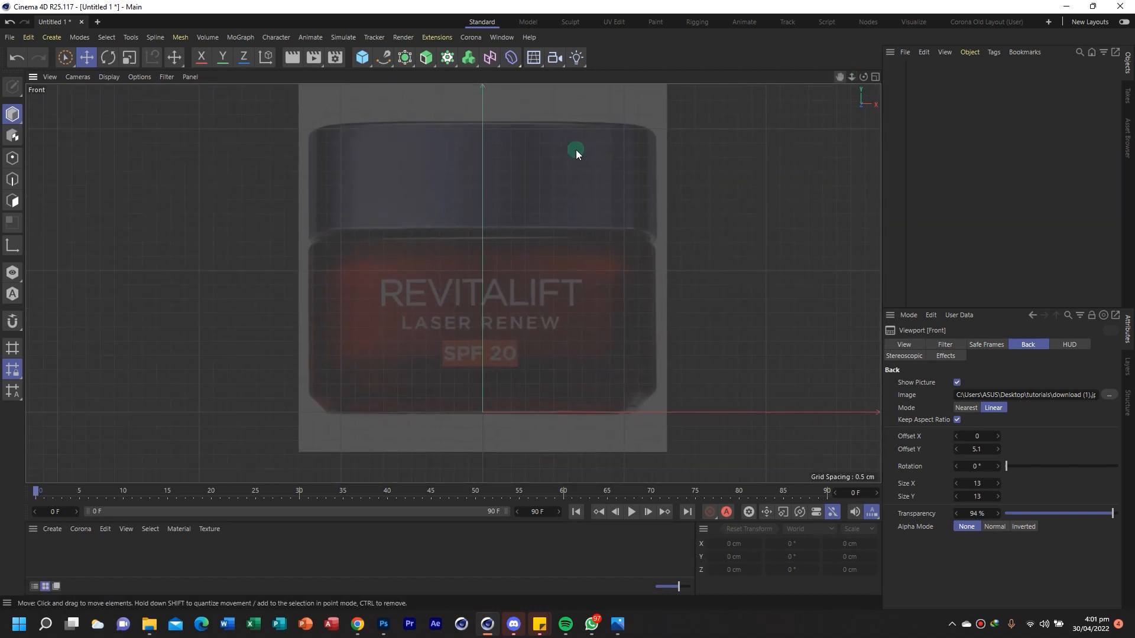
left_click(360, 58)
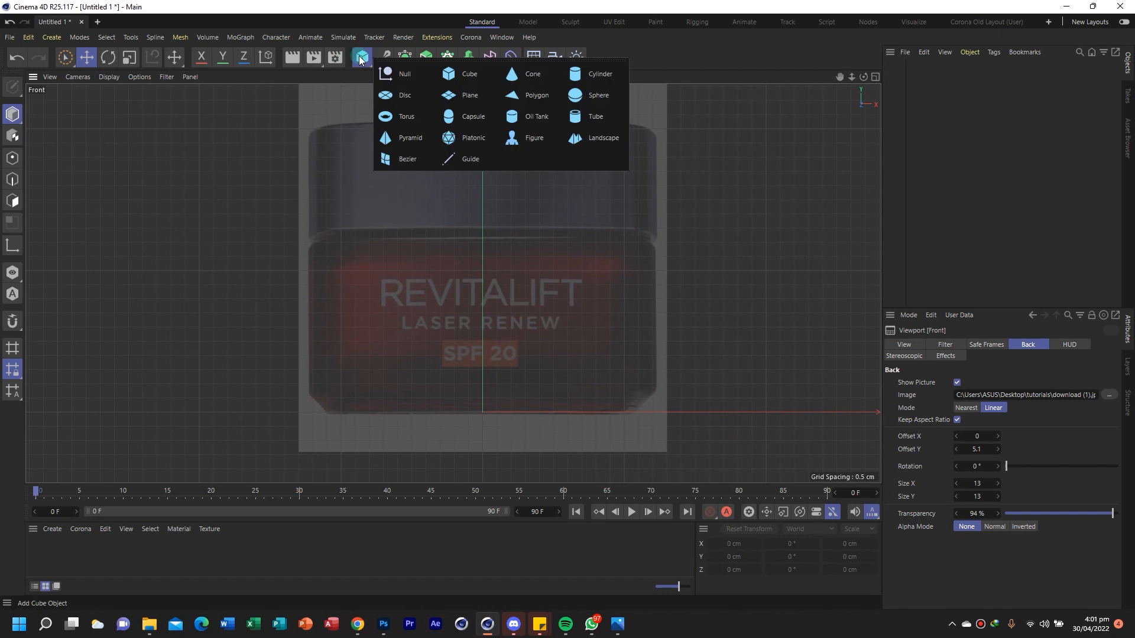
left_click(598, 74)
double_click(977, 385)
type("20")
key("Return")
type("10")
key("Return")
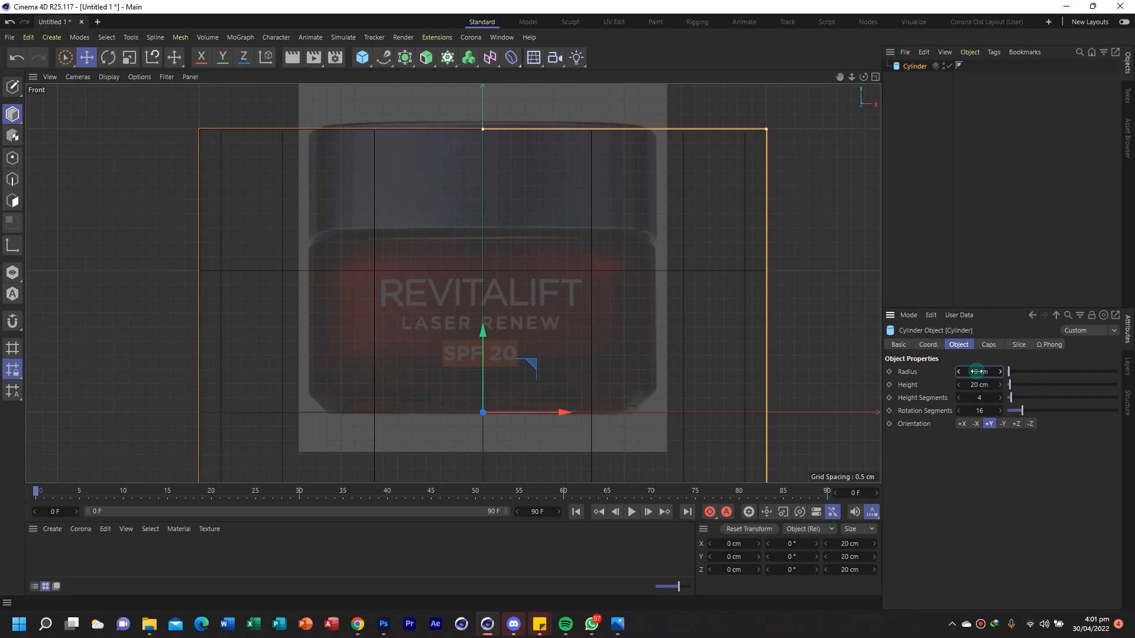
key("Return")
Fit the cylinder to the jar body with radius 6 cm, height about 5.25 cm and Y position about 3.32 cm
double_click(977, 372)
type("7")
key("Return")
type("6")
key("Return")
left_click_drag(484, 135, 483, 265)
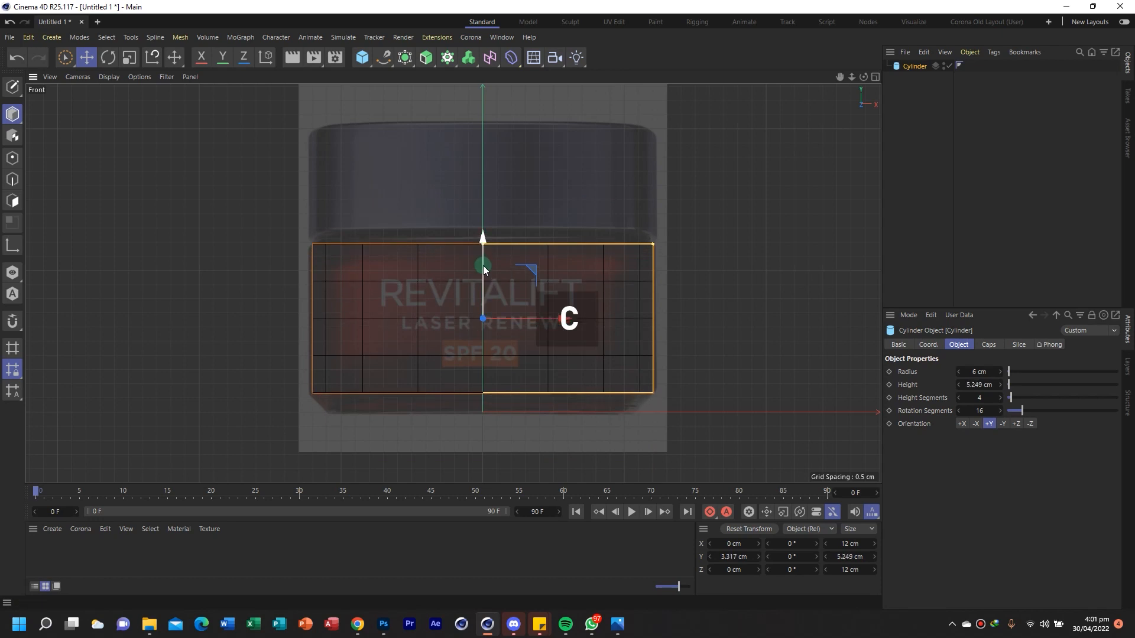
Make the cylinder editable and delete the polygons of its top cap
key("c")
left_click(875, 77)
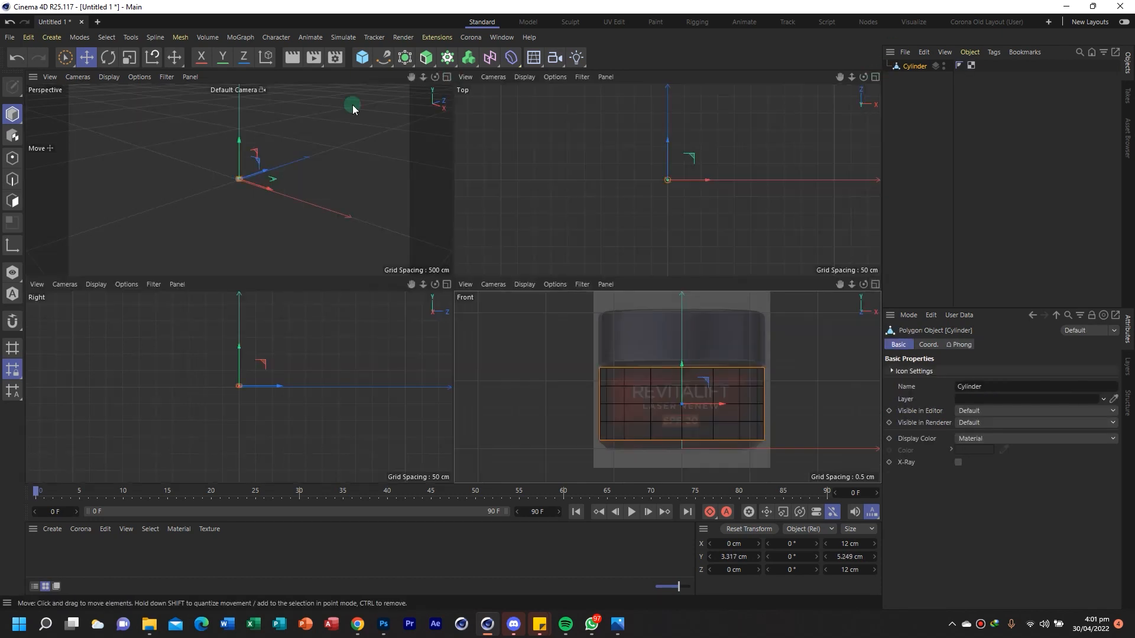
left_click(447, 76)
left_click_drag(455, 296, 493, 336, "alt")
left_click(12, 201)
key("u")
key("l")
left_click(416, 221)
key("Delete")
Select the cylinder's bottom cap polygons and extrude them downward about 0.96 cm against the Front view reference
left_click_drag(442, 371, 427, 271, "alt")
key("space")
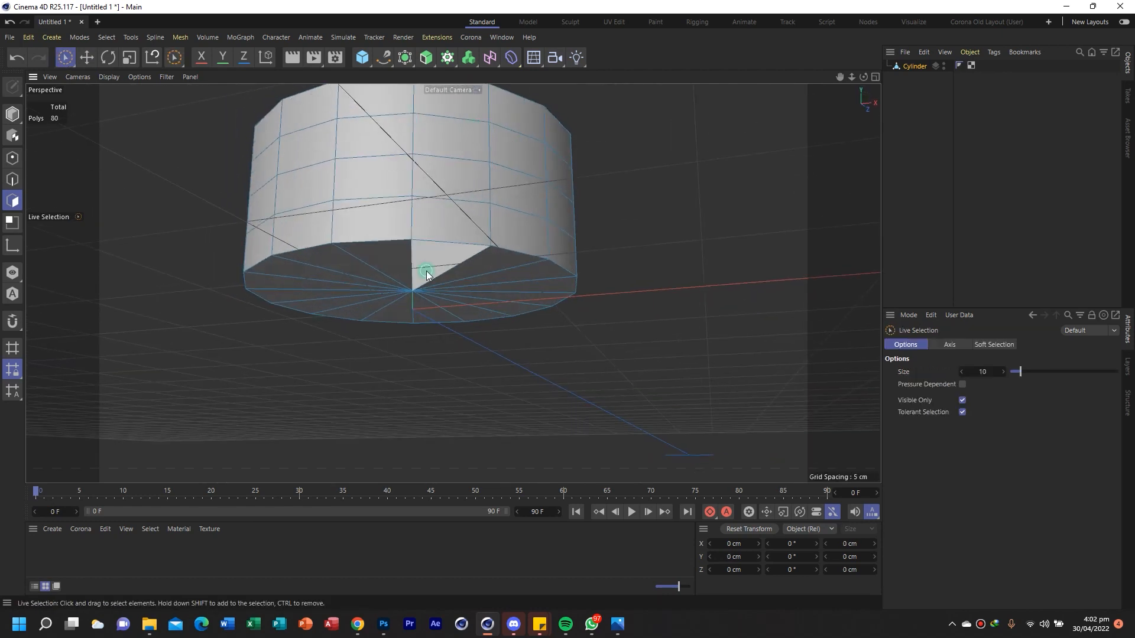
key("space")
left_click(417, 285)
key("e")
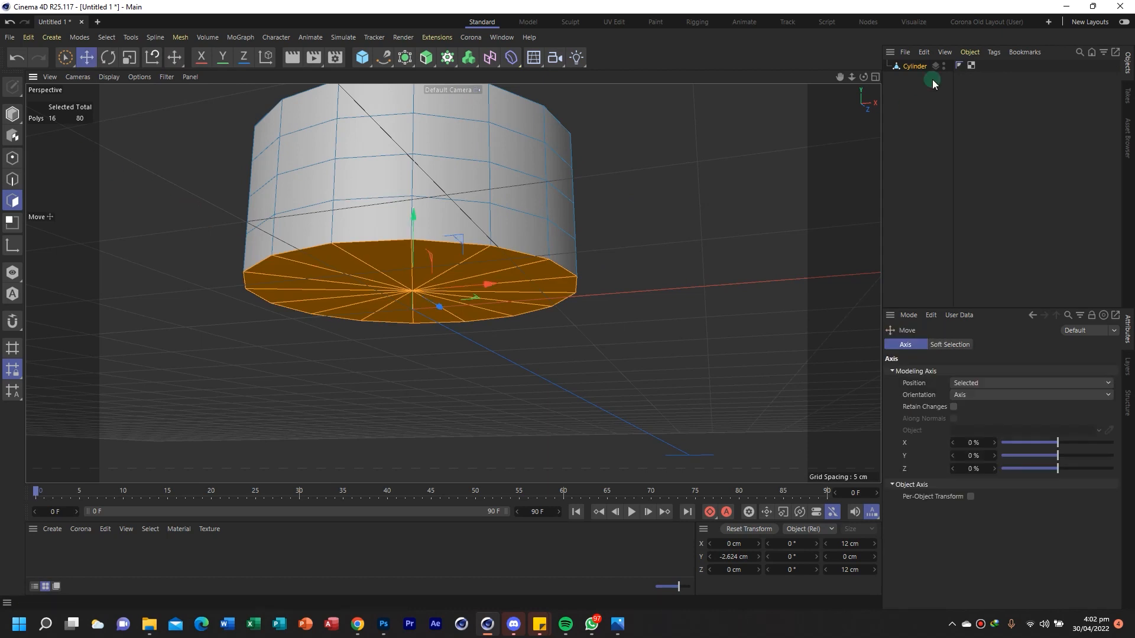
left_click(876, 77)
left_click_drag(677, 385, 667, 392, "ctrl")
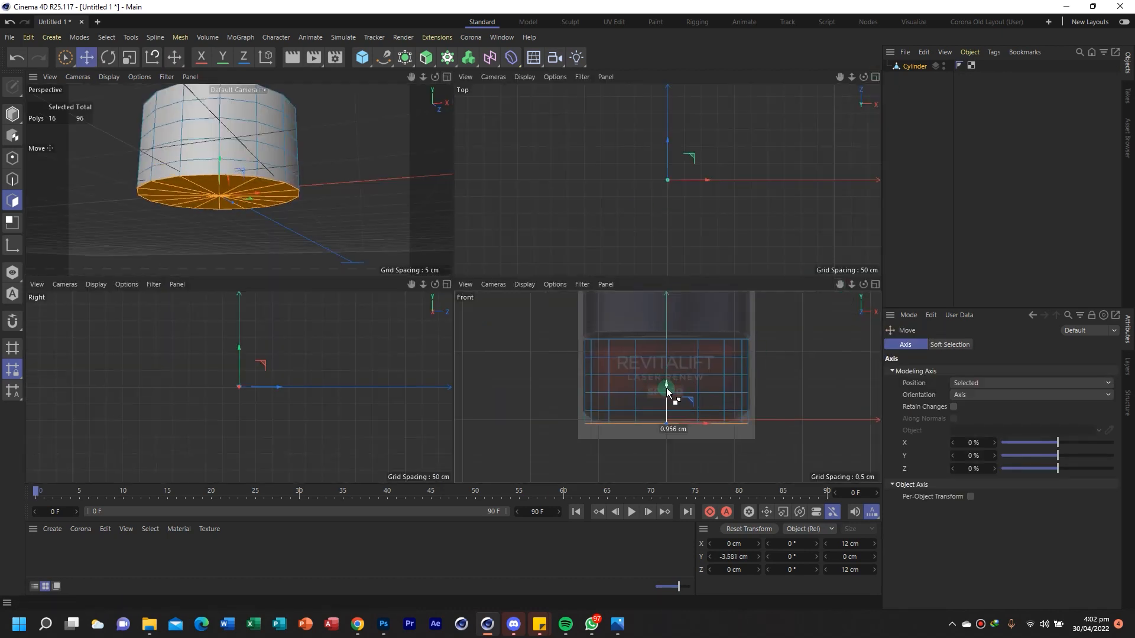
Scale the bottom cap to about 10.54 cm across and move it to Y about -3.36 cm to match the jar's base
key("t")
left_click_drag(803, 402, 765, 413)
left_click_drag(852, 285, 907, 285)
key("e")
left_click_drag(665, 421, 671, 427)
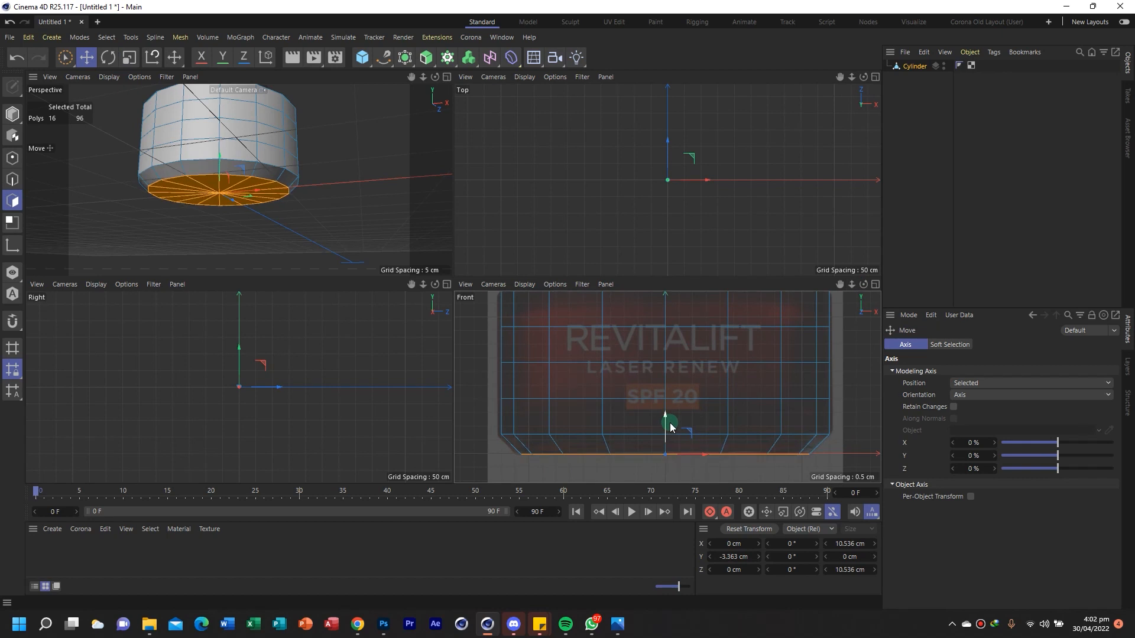
Select the open top edge loop and extrude it inward to about 11.09 cm across to form the jar's shoulder
left_click_drag(852, 285, 841, 317)
key("u")
key("l")
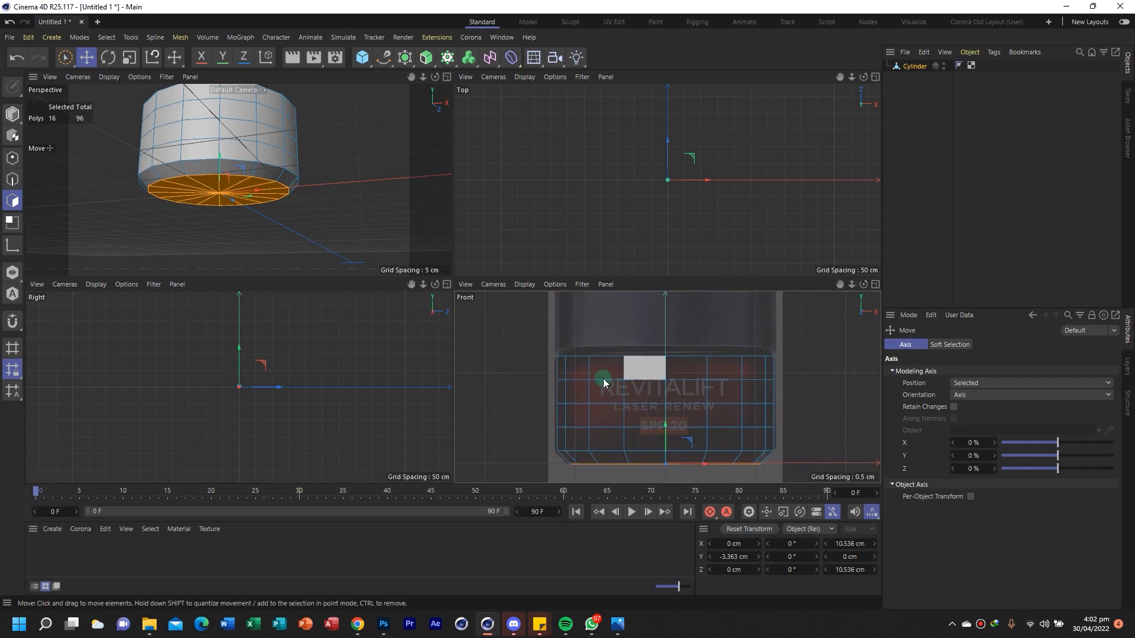
left_click(12, 179)
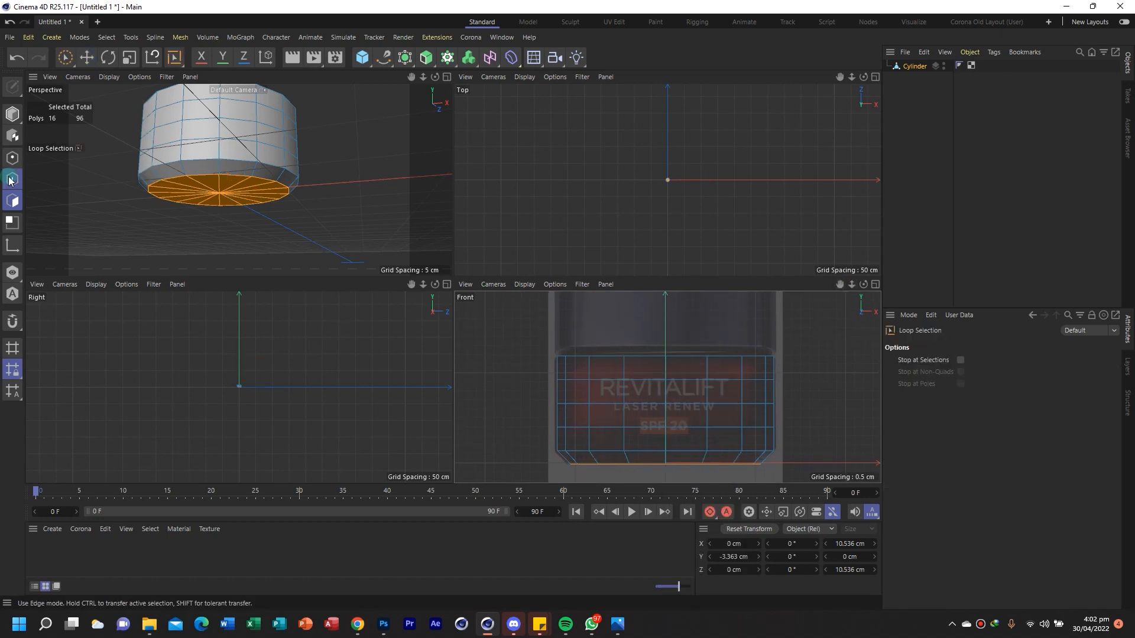
left_click(634, 356)
key("t")
left_click_drag(744, 311, 664, 317)
key("e")
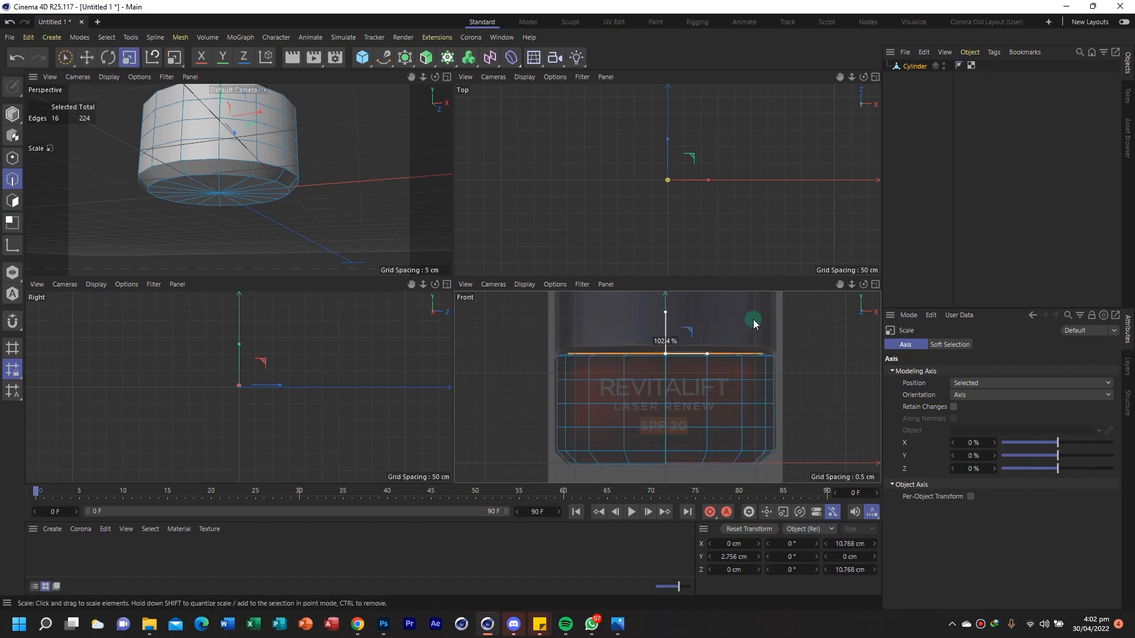
Extrude the inner edge loop upward in three stages to Y about 5.81 cm to form the jar's neck
left_click_drag(666, 313, 663, 300)
key("ctrl+z")
key("e")
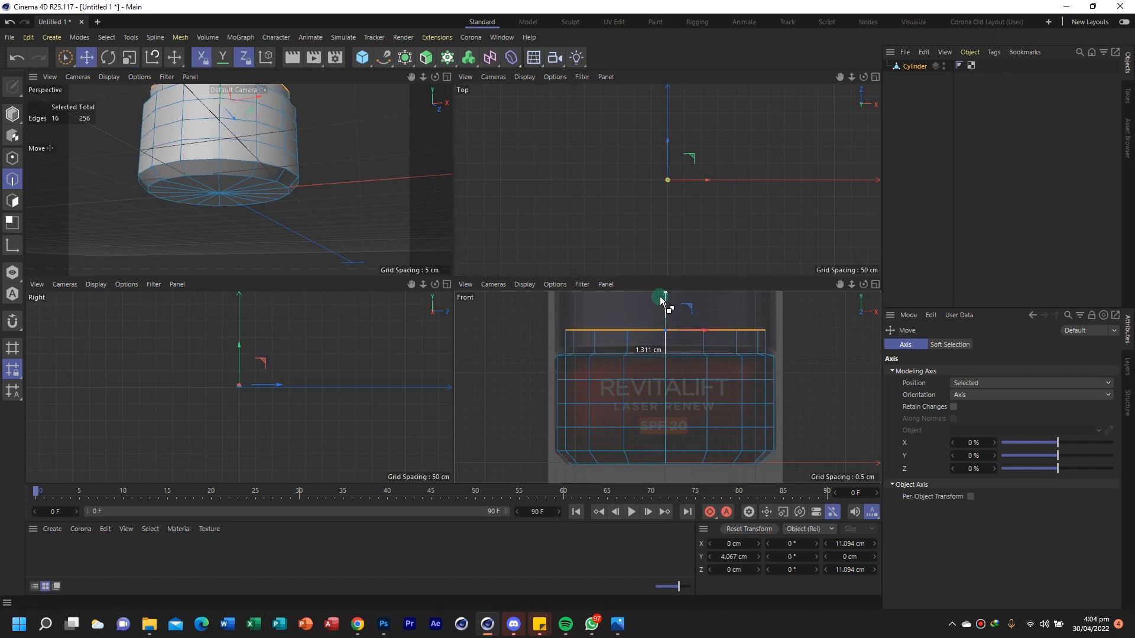
left_click(876, 284)
left_click_drag(841, 75, 824, 91)
left_click_drag(432, 122, 432, 94, "ctrl")
left_click_drag(837, 80, 843, 142)
left_click_drag(437, 157, 438, 119, "ctrl")
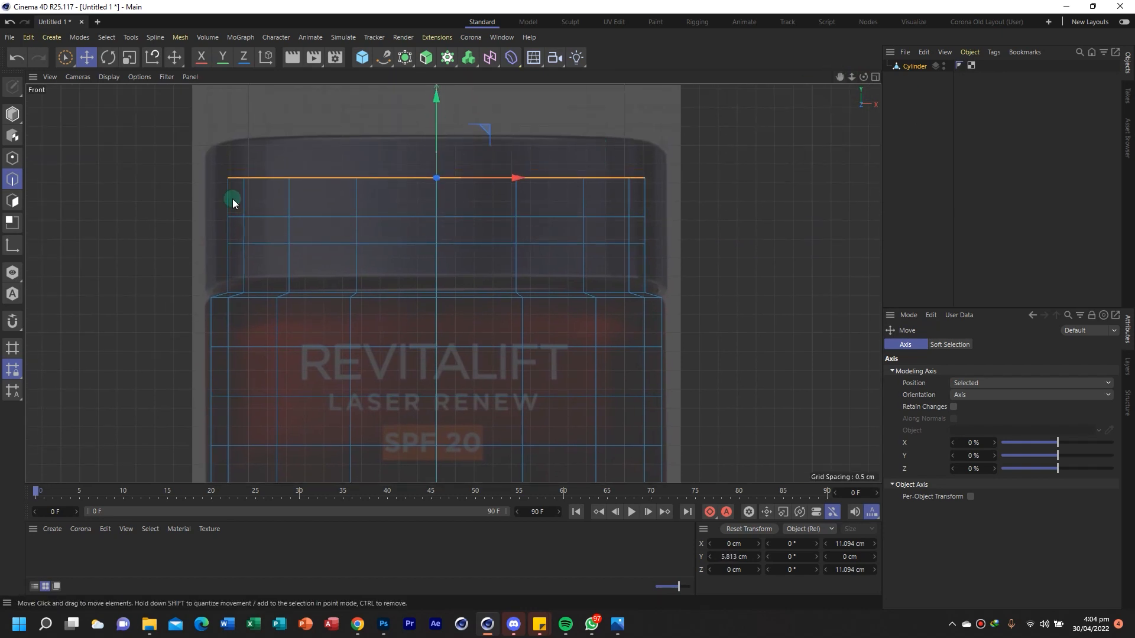
Select the first edge loop above the shoulder and lower it to Y about 3.66 cm
double_click(392, 244)
left_click_drag(436, 161, 430, 176)
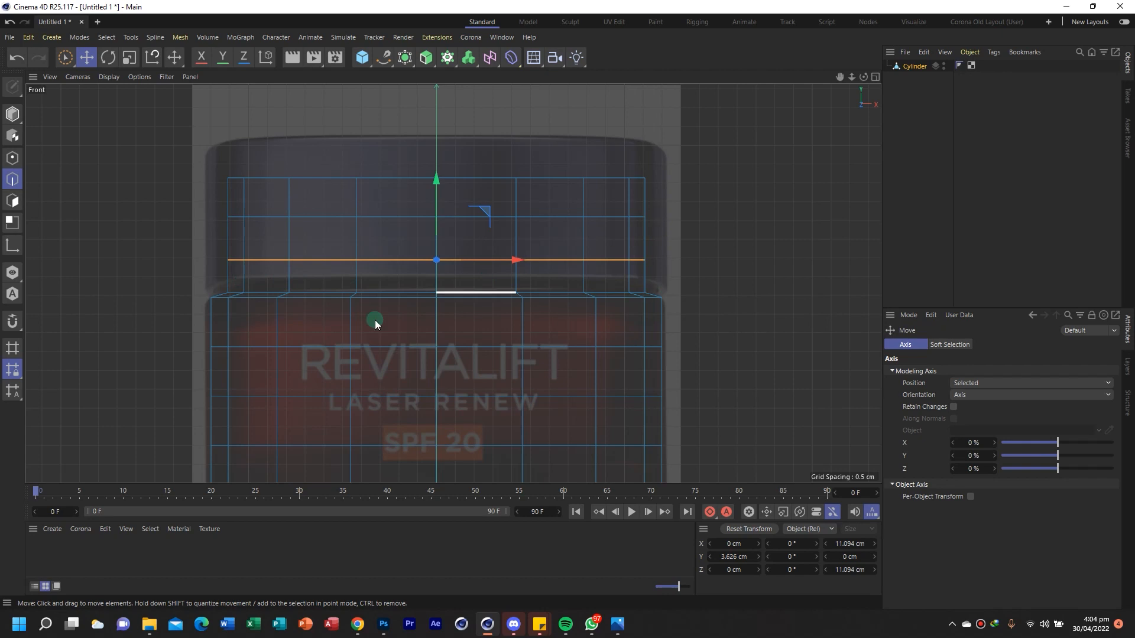
left_click_drag(436, 179, 438, 179)
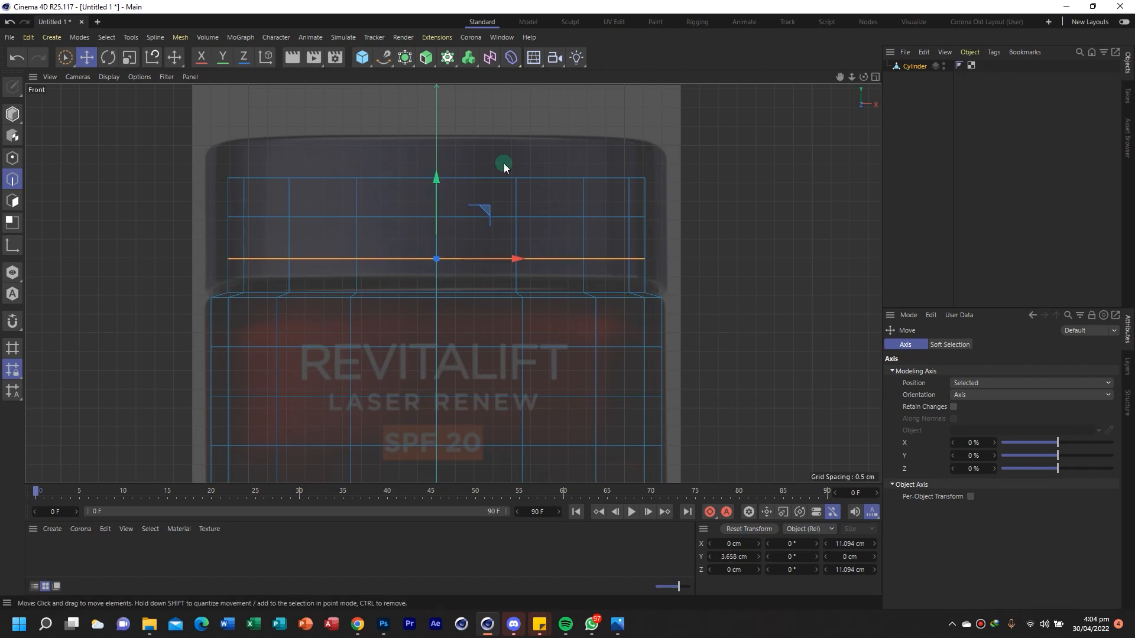
Select the neck's top edge loop and extrude it inward to about 10.4 cm across to form the rim
key("u")
key("l")
left_click(477, 177)
key("t")
left_click_drag(702, 166, 678, 185)
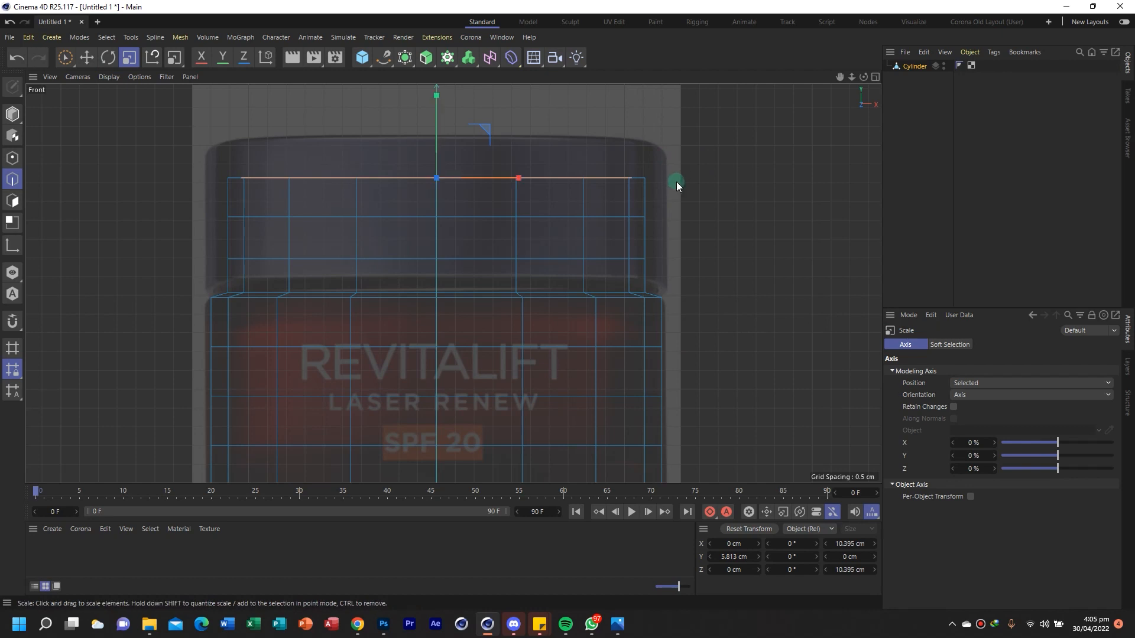
key("e")
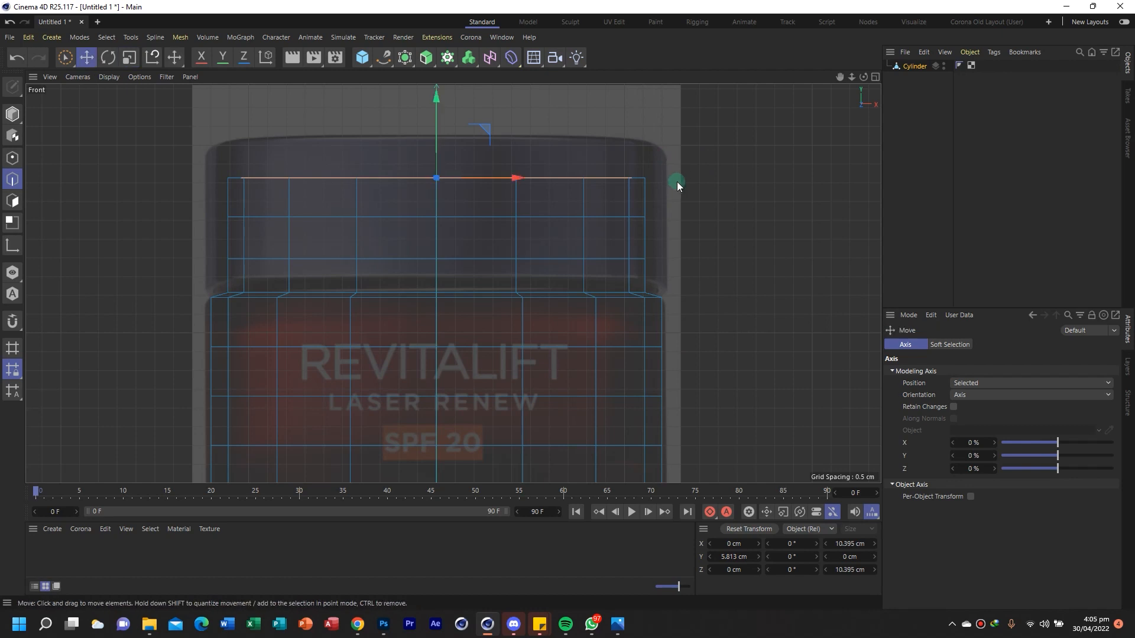
Extrude the rim's inner edge loop down inside the jar, widen it to about 11.65 cm across, and extrude it down to Y about 1.3 cm
left_click_drag(441, 98, 437, 218)
key("t")
left_click_drag(524, 278, 630, 254)
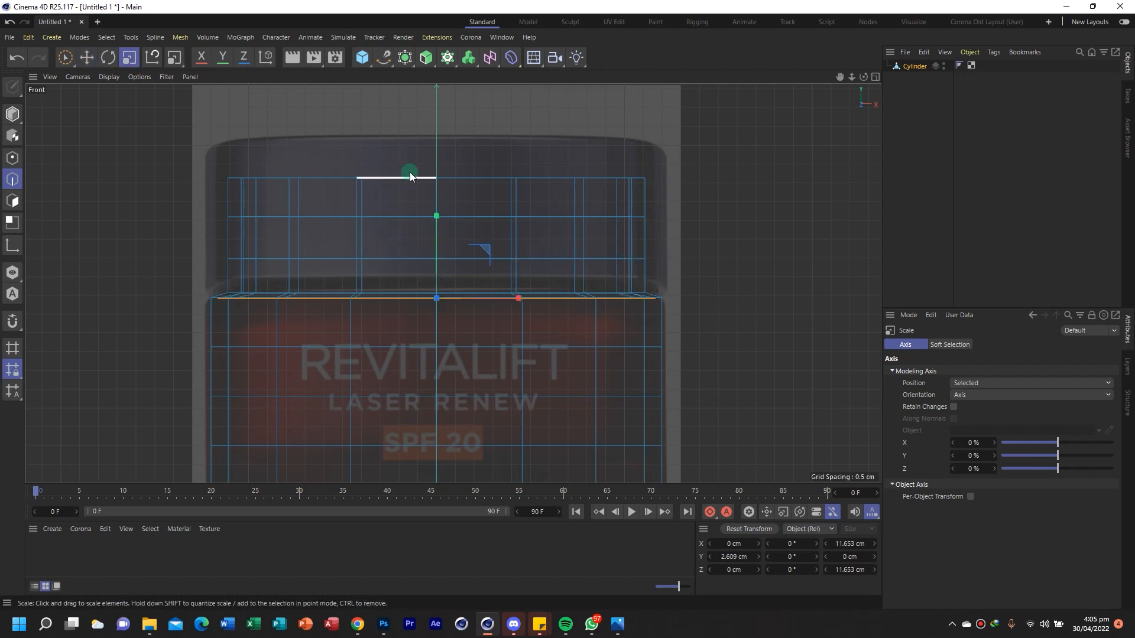
key("e")
left_click_drag(434, 221, 436, 270)
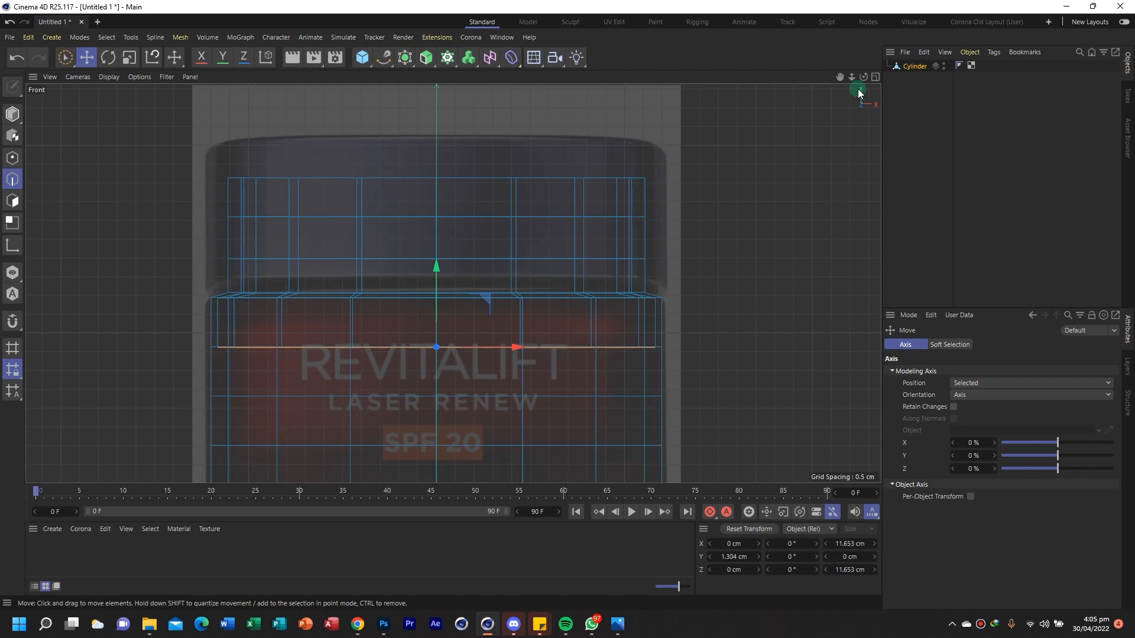
Extrude the inner wall's edge loop further down inside the jar to Y about 0.03 cm
left_click(875, 76)
left_click(412, 77)
left_click_drag(413, 78, 415, 105)
left_click_drag(292, 159, 295, 216, "alt")
left_click_drag(413, 77, 448, 77)
mouse_move(327, 136)
left_mouse_down("alt")
mouse_move(356, 103)
mouse_move(296, 117)
mouse_move(377, 116)
mouse_move(318, 125)
left_mouse_up("alt")
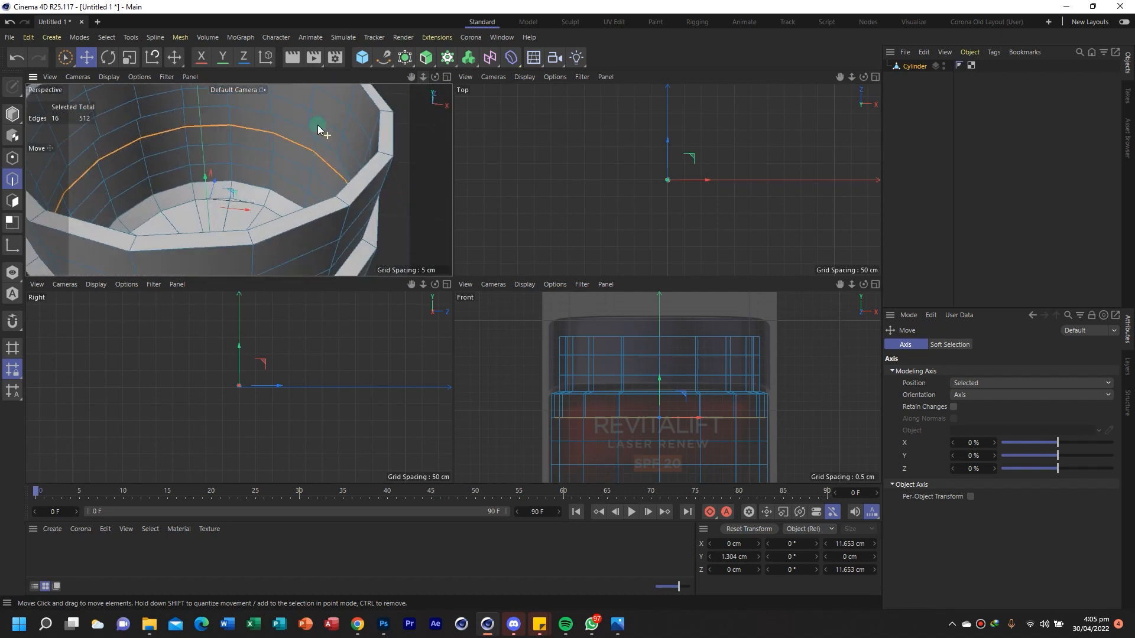
mouse_move(411, 77)
left_mouse_down()
mouse_move(412, 113)
mouse_move(421, 74)
left_mouse_up()
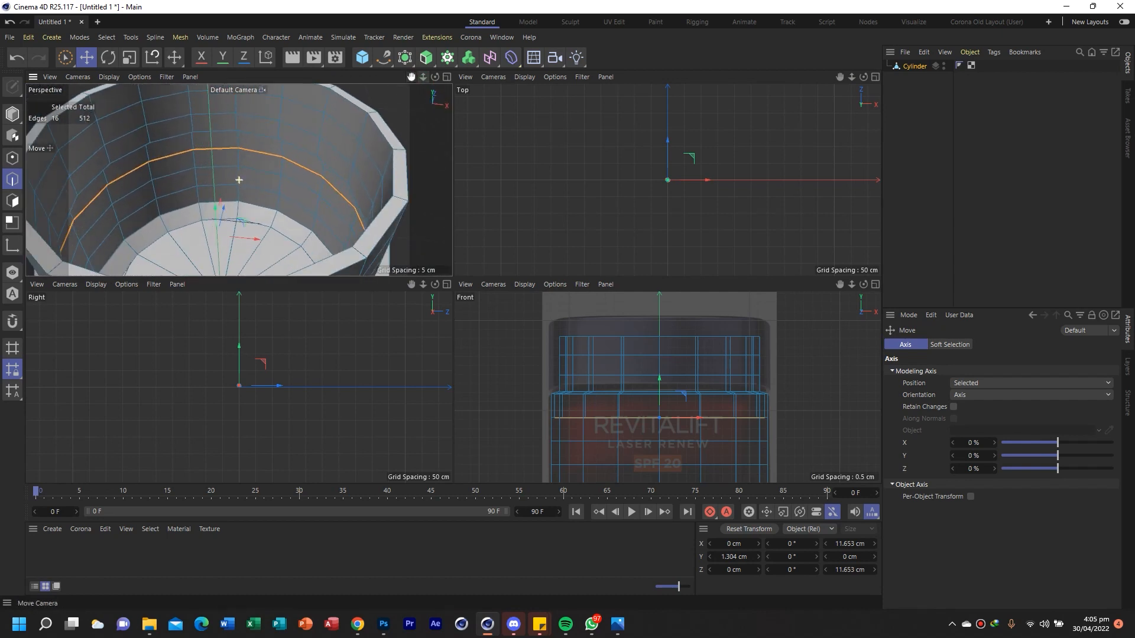
left_click_drag(659, 380, 663, 403, "ctrl")
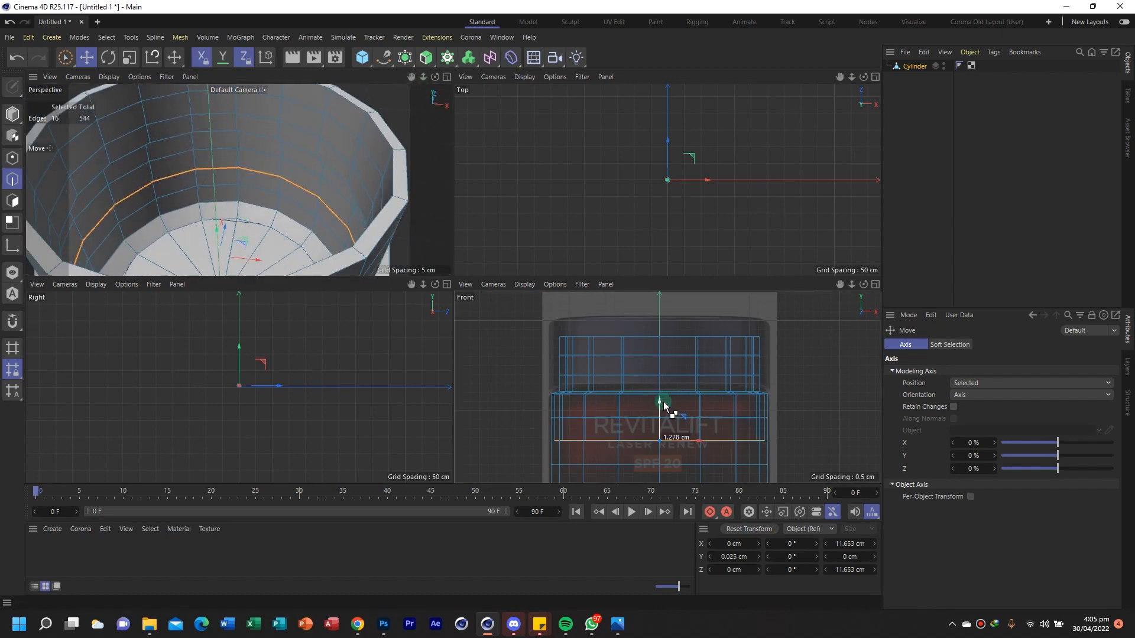
Extrude the inner wall down to the jar's base, narrow the last loop to about 9.98 cm across and adjust it to Y about -3.15 cm
left_click_drag(839, 284, 836, 213)
left_click_drag(653, 343, 664, 395, "ctrl")
key("t")
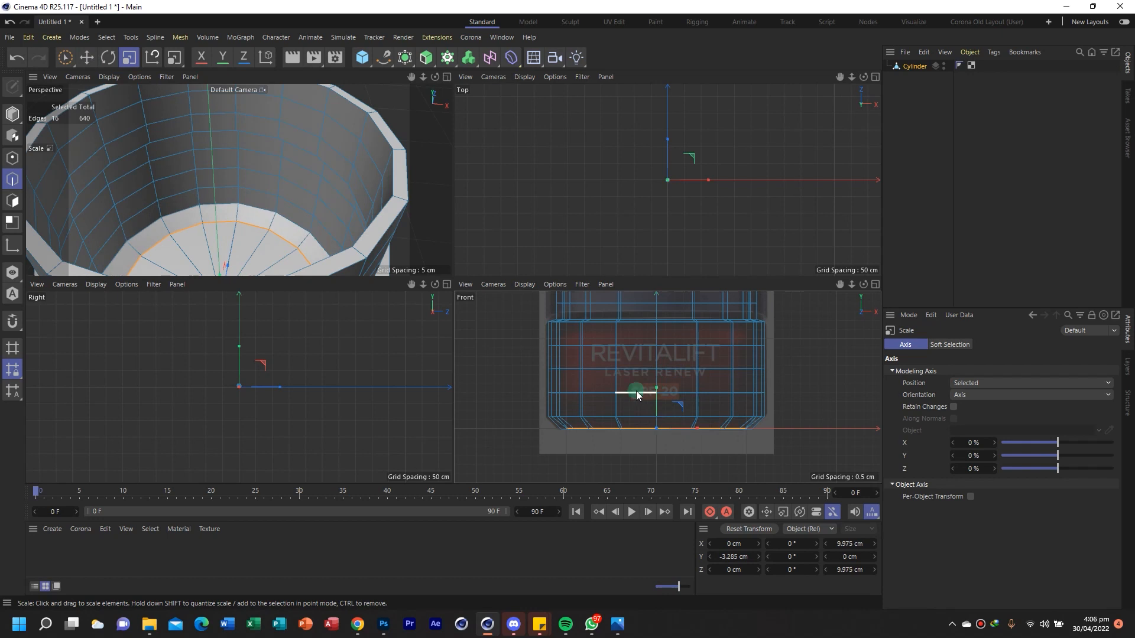
key("e")
left_click_drag(647, 392, 649, 389)
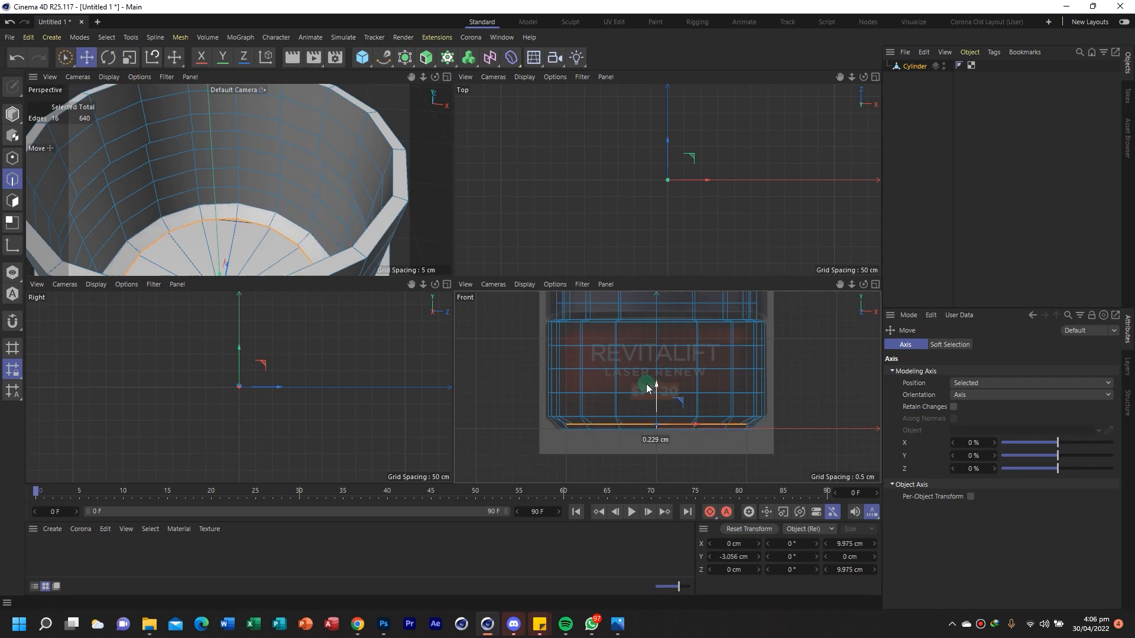
left_click(876, 285)
left_click_drag(430, 279, 430, 283)
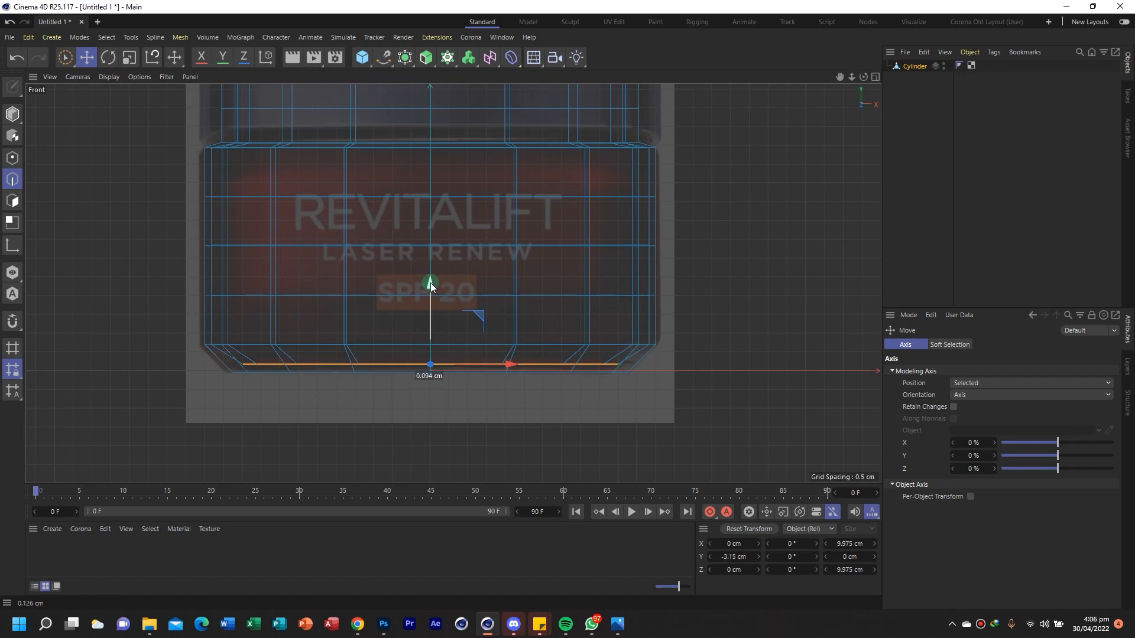
Extrude the bottom edge loop inward to about 2.5 cm across to form the inner floor
key("t")
left_click_drag(606, 299, 327, 344)
left_click(875, 77)
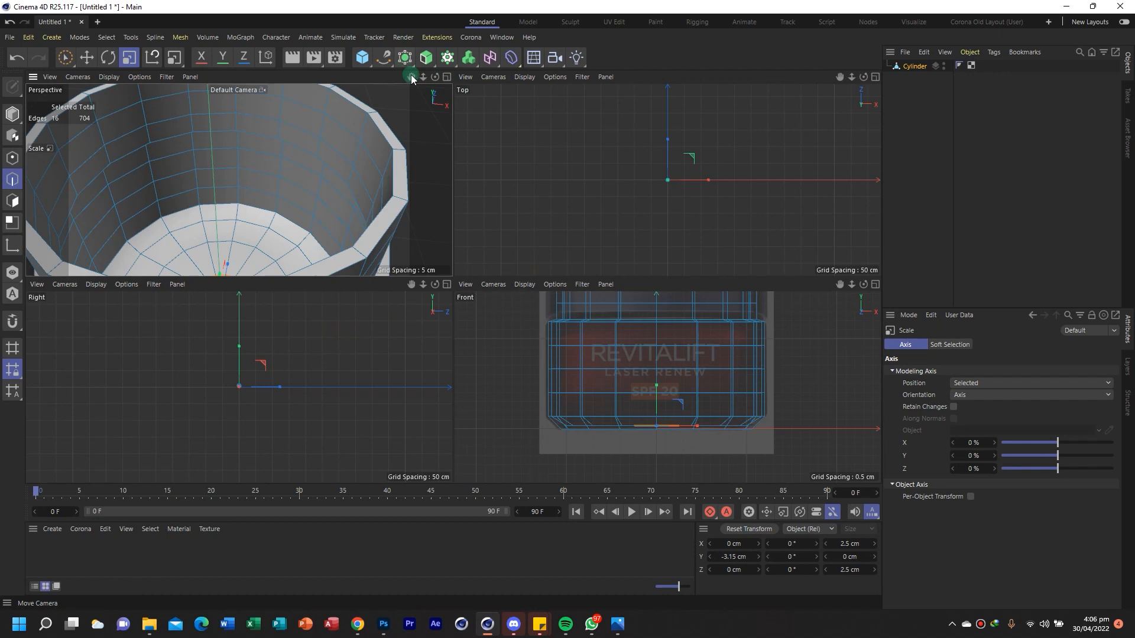
Close the remaining hole in the inner floor with an N-gon and raise its edge loop to Y about -3.12 cm
left_click_drag(412, 78, 239, 180)
scroll(260, 151, "up", 9)
scroll(264, 152, "down", 5)
left_click_drag(411, 76, 449, 12)
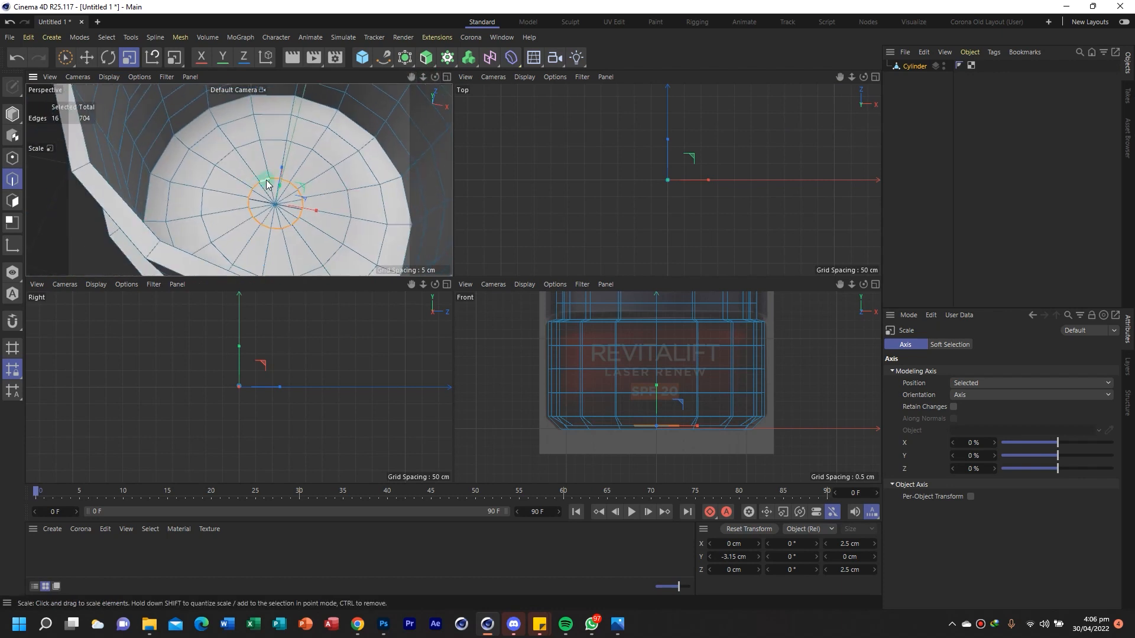
right_click(267, 184)
left_click(323, 218)
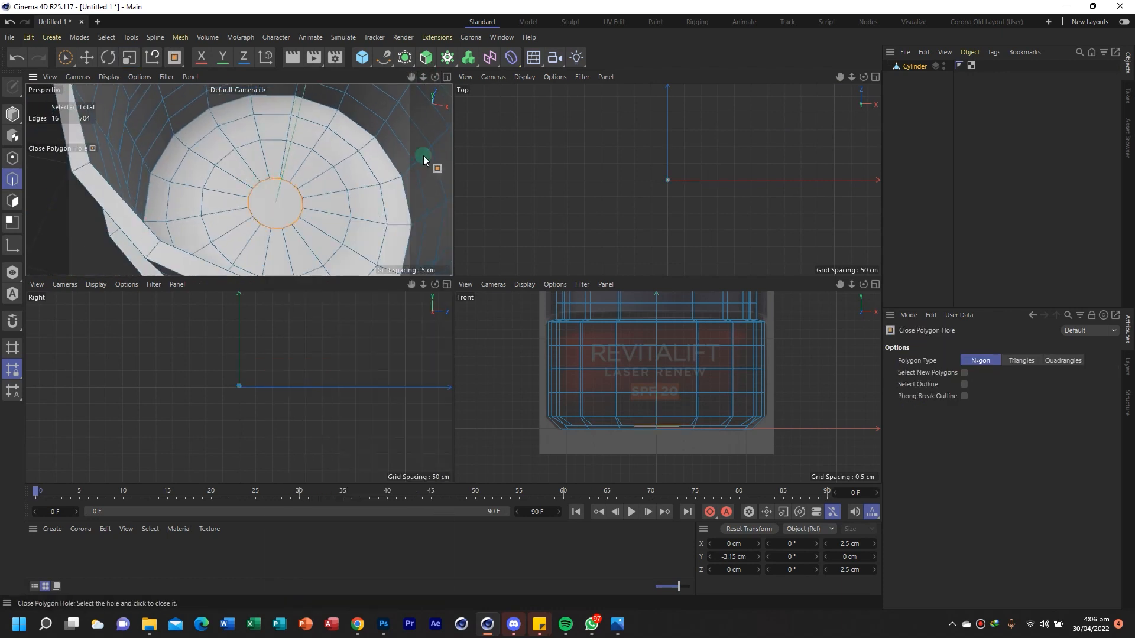
left_click(87, 57)
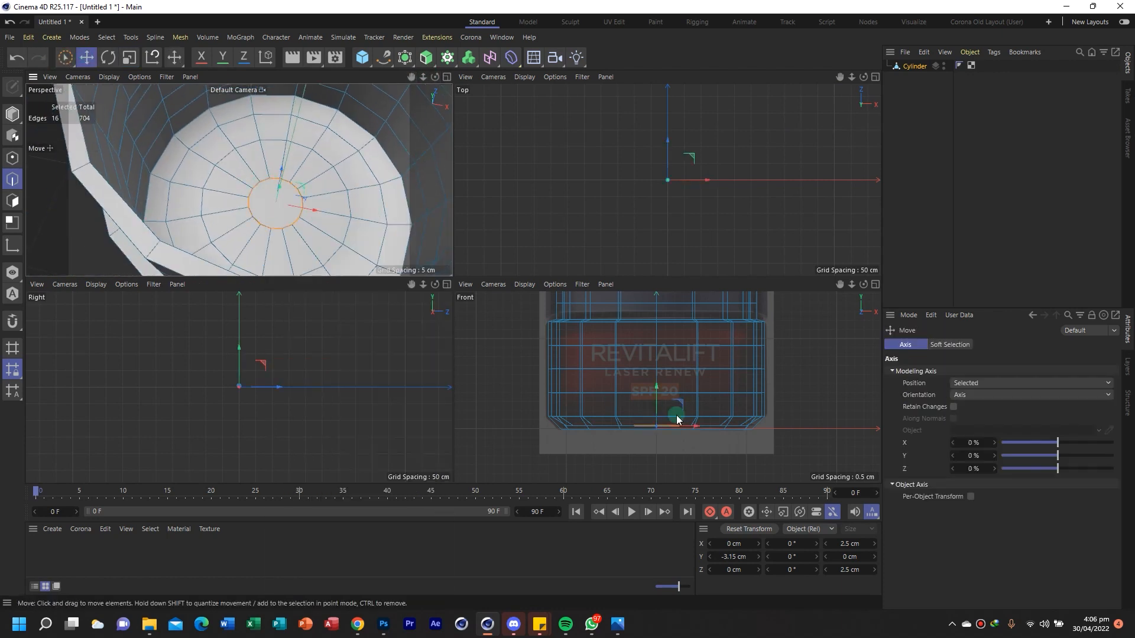
left_click(655, 388)
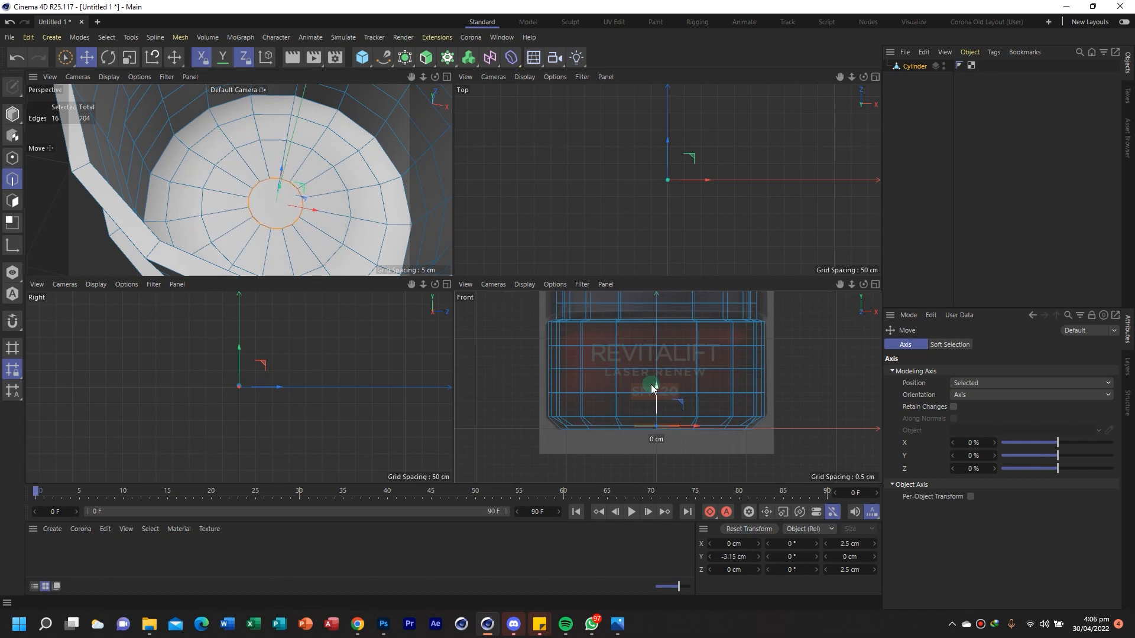
Add two concentric loop cuts to the jar's outer underside, one midway out and one near the centre
left_click_drag(423, 77, 484, 78)
left_click_drag(239, 180, 321, 186, "alt")
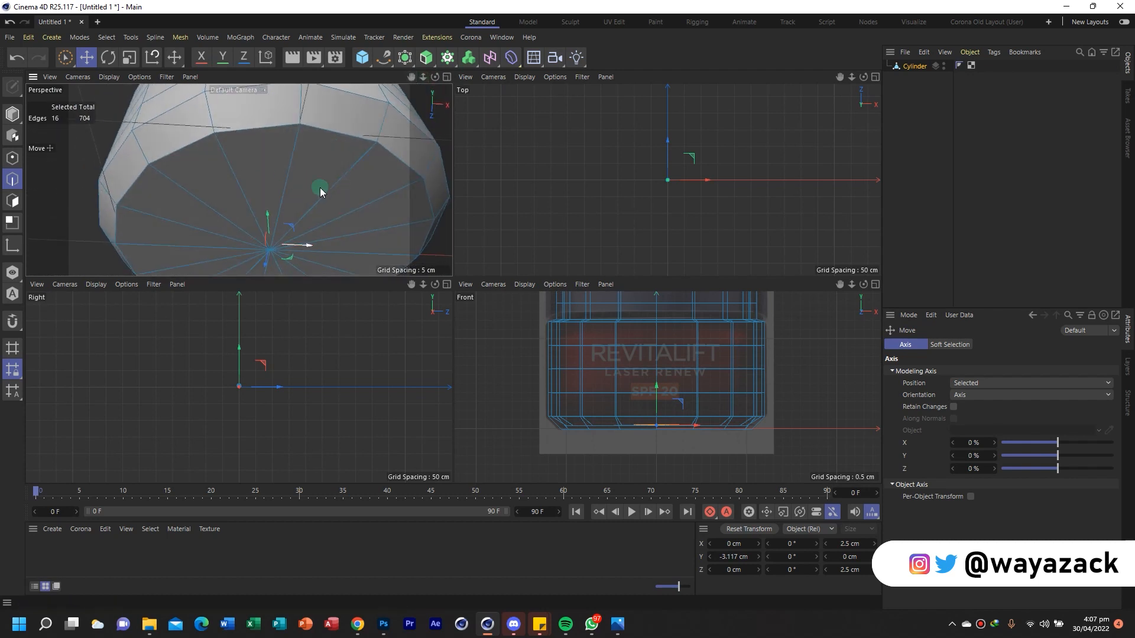
left_click_drag(412, 77, 414, 59)
key("u")
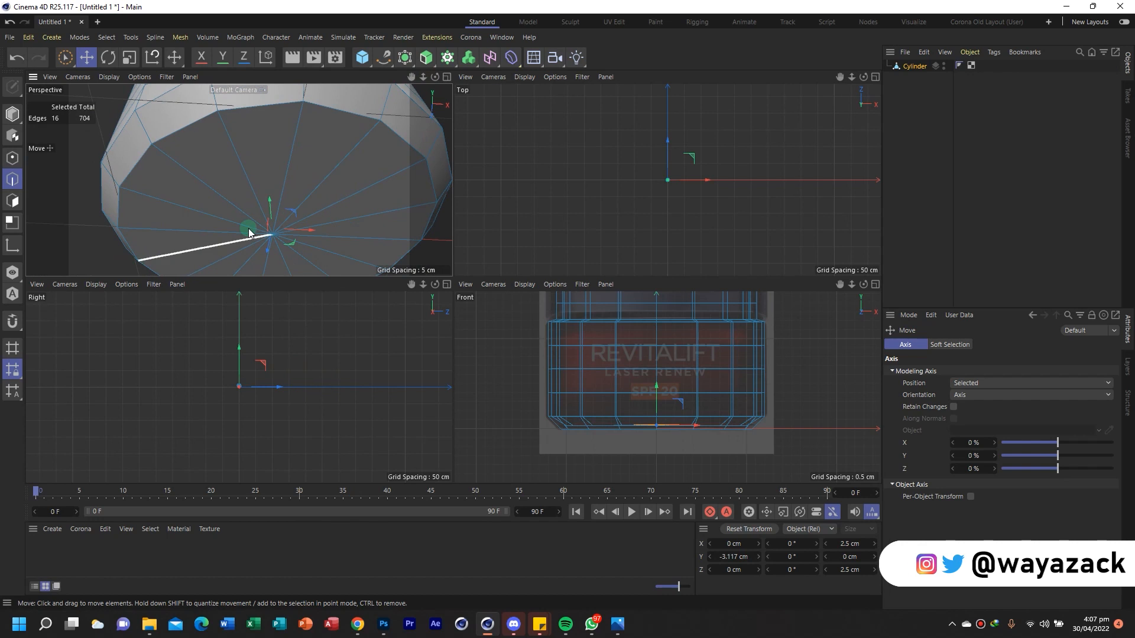
key("k")
key("l")
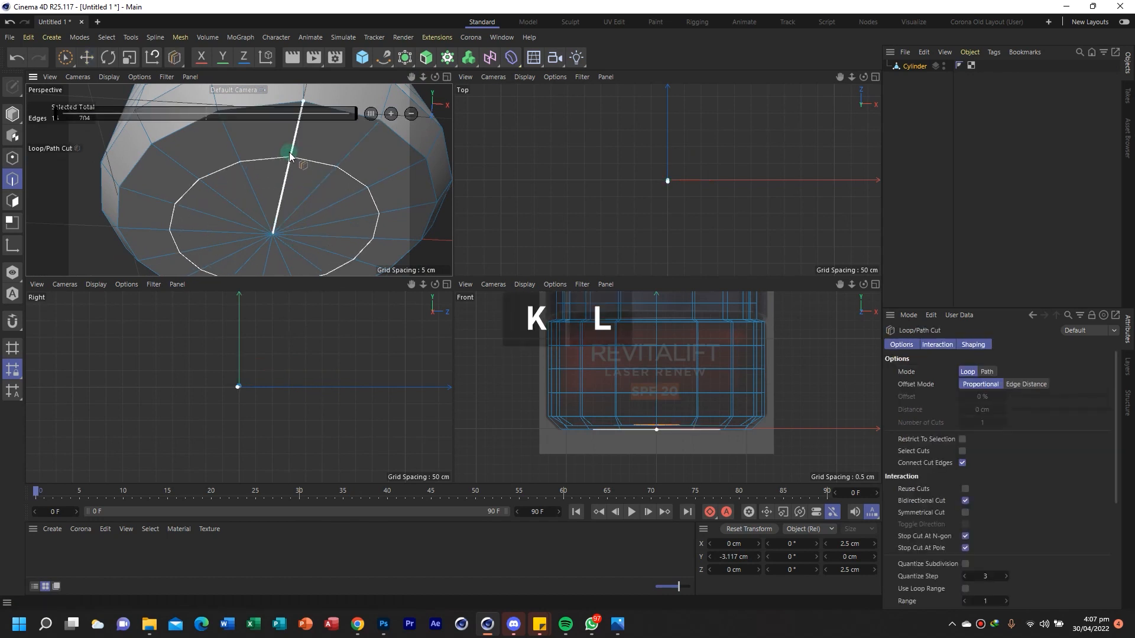
left_click(289, 159)
left_click(280, 201)
Select both new edge loops on the underside and move them slightly upward to make the base concave
left_click(65, 58)
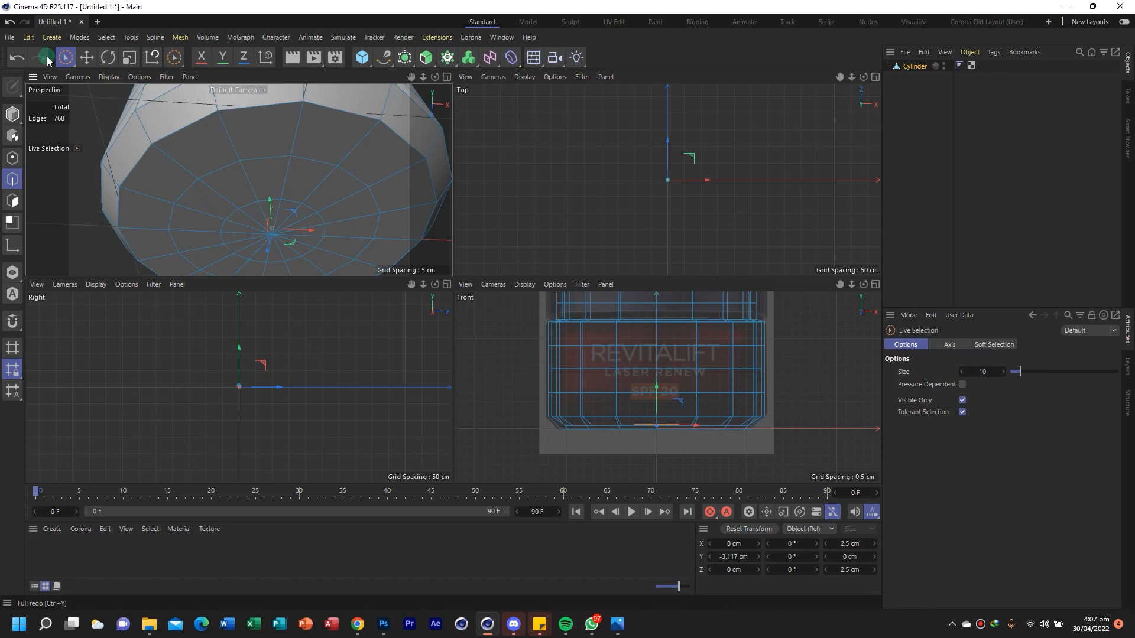
key("u")
key("l")
left_click(292, 202)
left_click(277, 160, "shift")
left_click_drag(331, 172, 304, 189, "alt")
key("e")
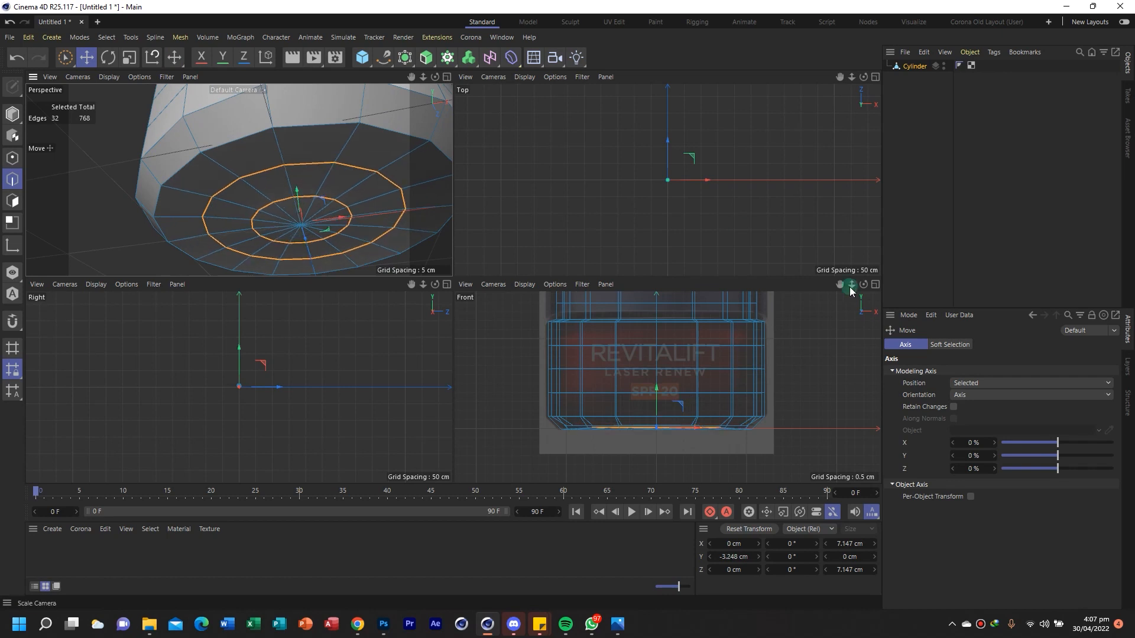
scroll(667, 387, "up", 5)
scroll(667, 387, "up", 5)
mouse_move(629, 395)
left_mouse_down()
mouse_move(630, 414)
mouse_move(627, 398)
left_mouse_up()
Select only the centre point of the outer underside and raise it to Y about -3.27 cm
left_click(12, 158)
left_click(629, 445)
key("ctrl+z")
left_click_drag(65, 58, 136, 97)
left_click_drag(657, 470, 598, 438)
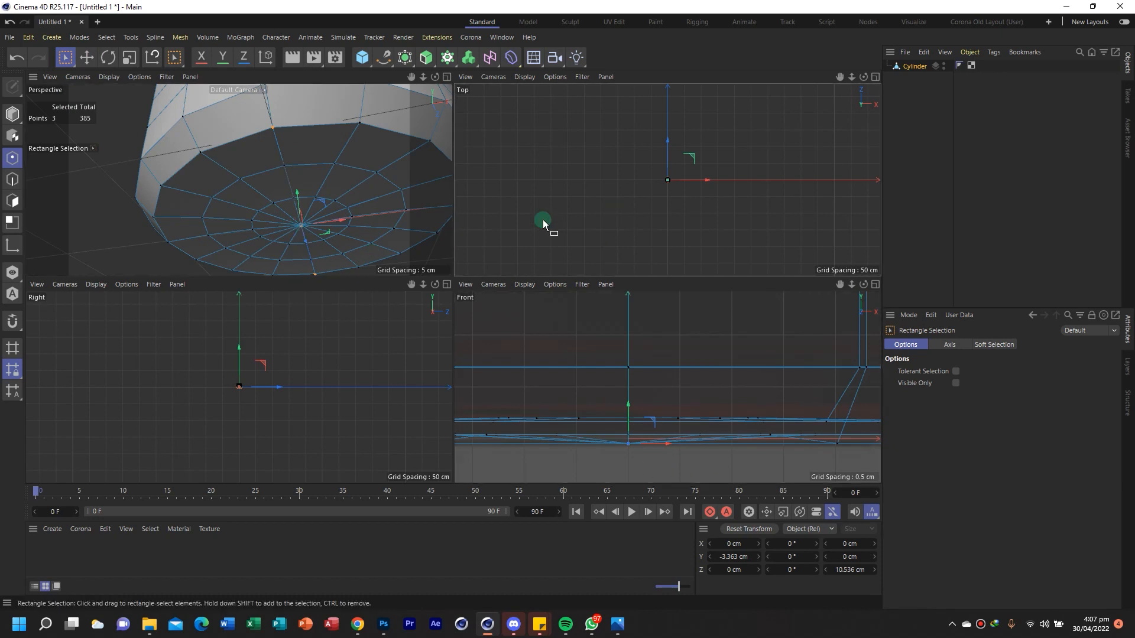
left_click_drag(68, 56, 118, 80)
left_click(607, 214)
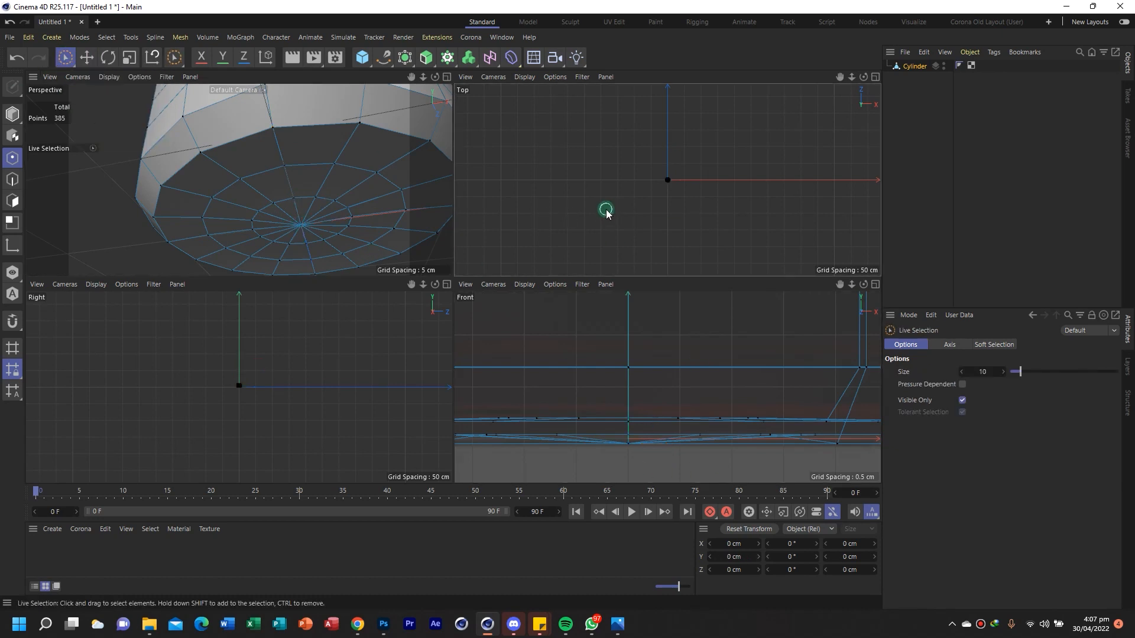
left_click(300, 228)
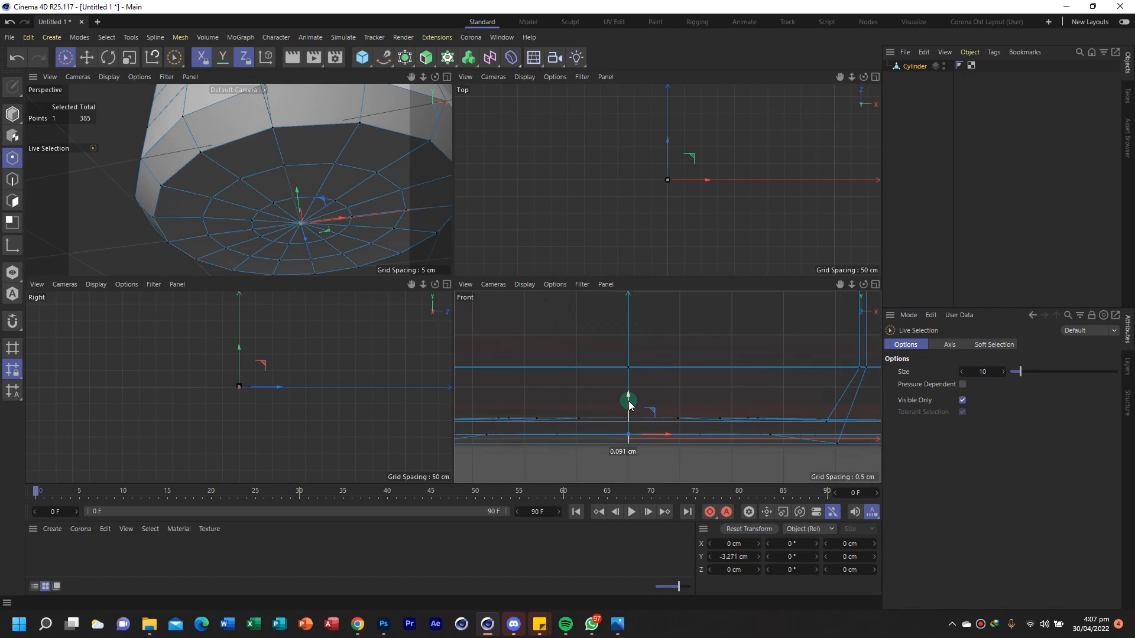
Examine the jar's underside and front outline and compare the shape with the reference photo
left_click_drag(252, 243, 329, 255, "alt")
middle_click_drag(328, 255, 291, 227, "alt")
left_click(523, 181)
left_click_drag(281, 193, 256, 244, "alt")
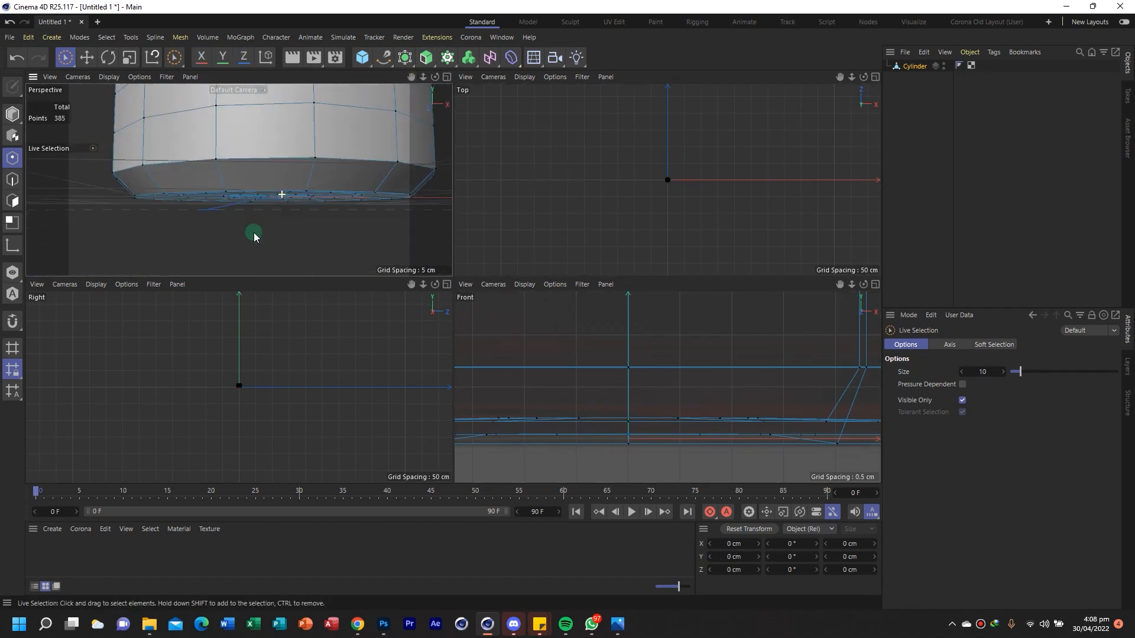
left_click_drag(423, 77, 408, 79)
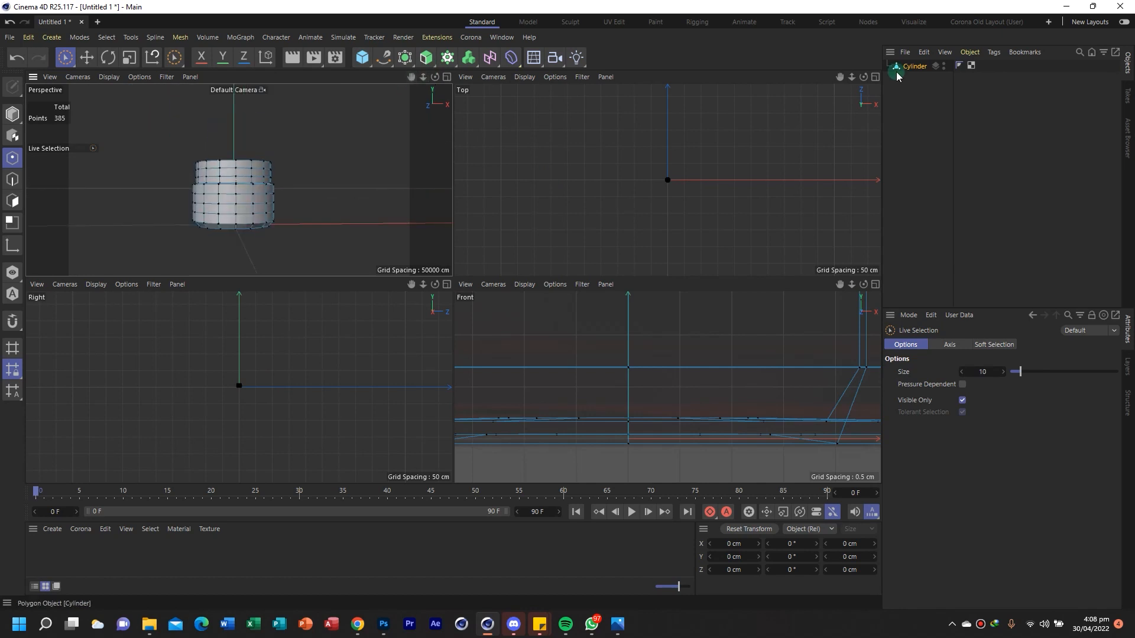
left_click(876, 284)
left_click_drag(851, 77, 871, 207)
left_click_drag(453, 283, 437, 295)
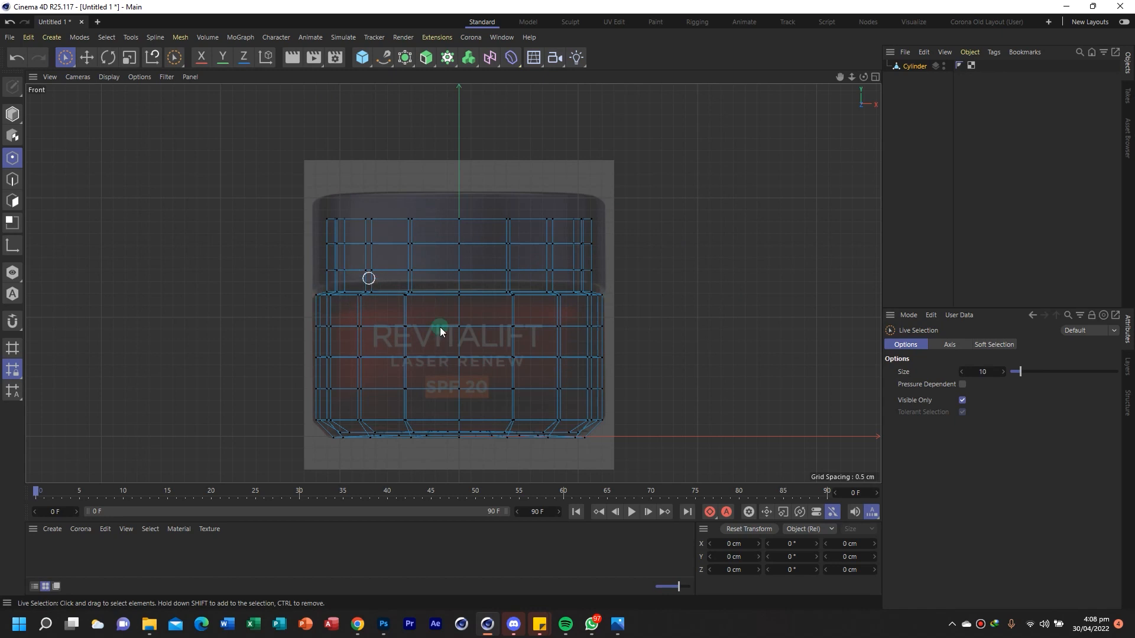
key("alt+Tab")
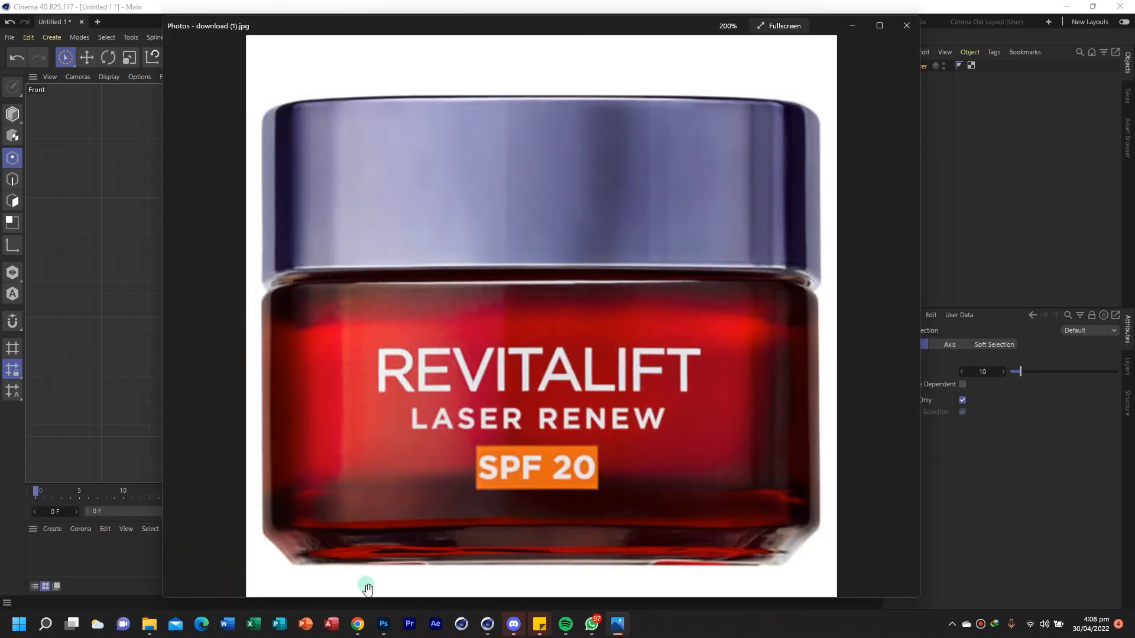
left_click(849, 26)
Rename the Cylinder object as glass and place it under a Subdivision Surface
double_click(919, 66)
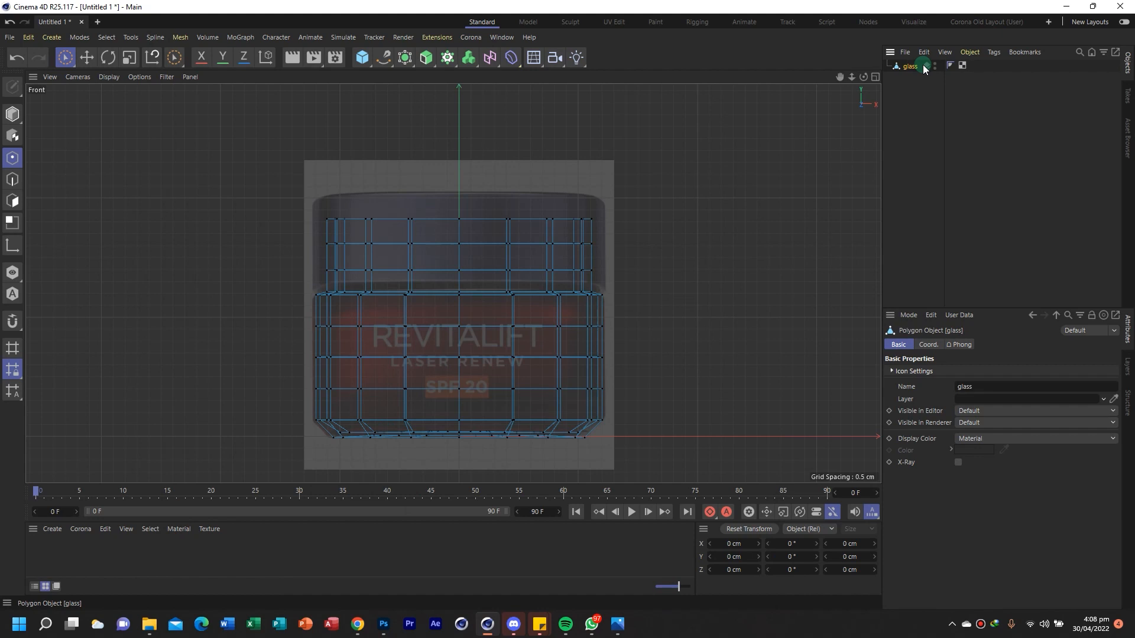
left_click(405, 57)
left_click(405, 58, "alt")
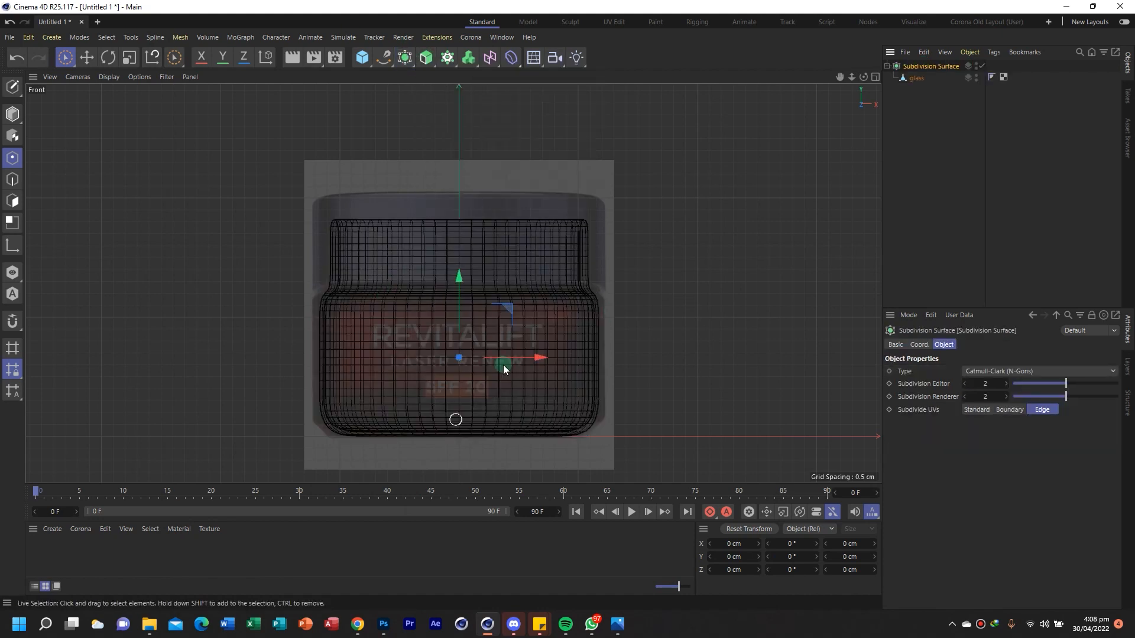
Add a loop cut around the glass body just below the shoulder, at about 61% of the segment
left_click_drag(852, 77, 939, 83)
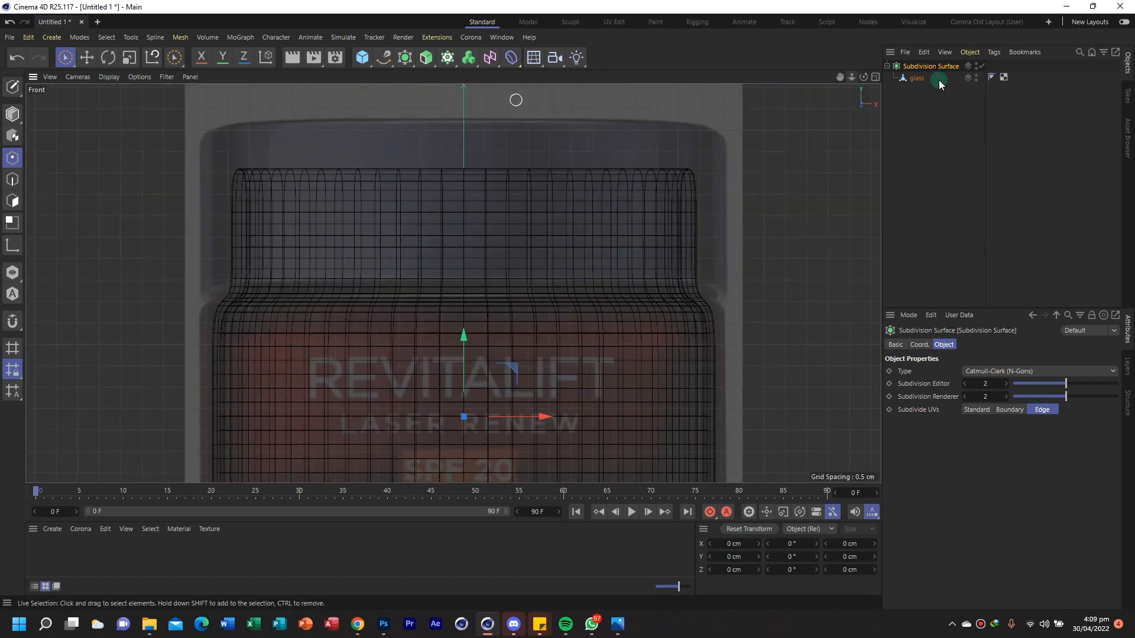
left_click(875, 77)
left_click_drag(272, 220, 277, 257, "alt")
left_click_drag(424, 76, 414, 53)
left_click_drag(257, 218, 254, 189, "alt")
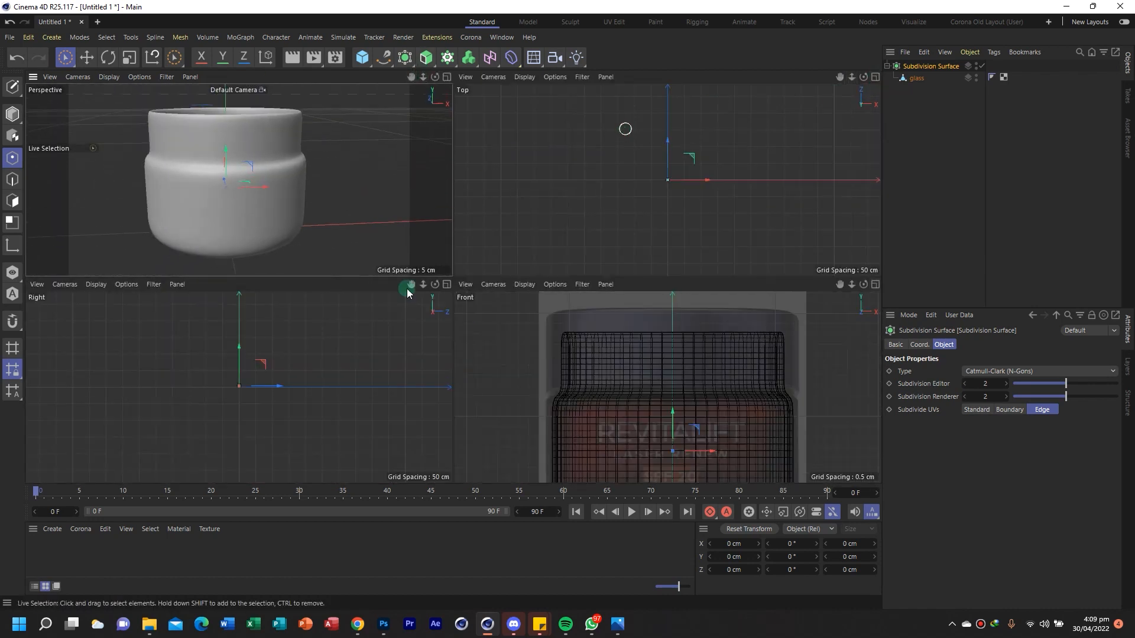
key("k")
key("l")
left_click(917, 78)
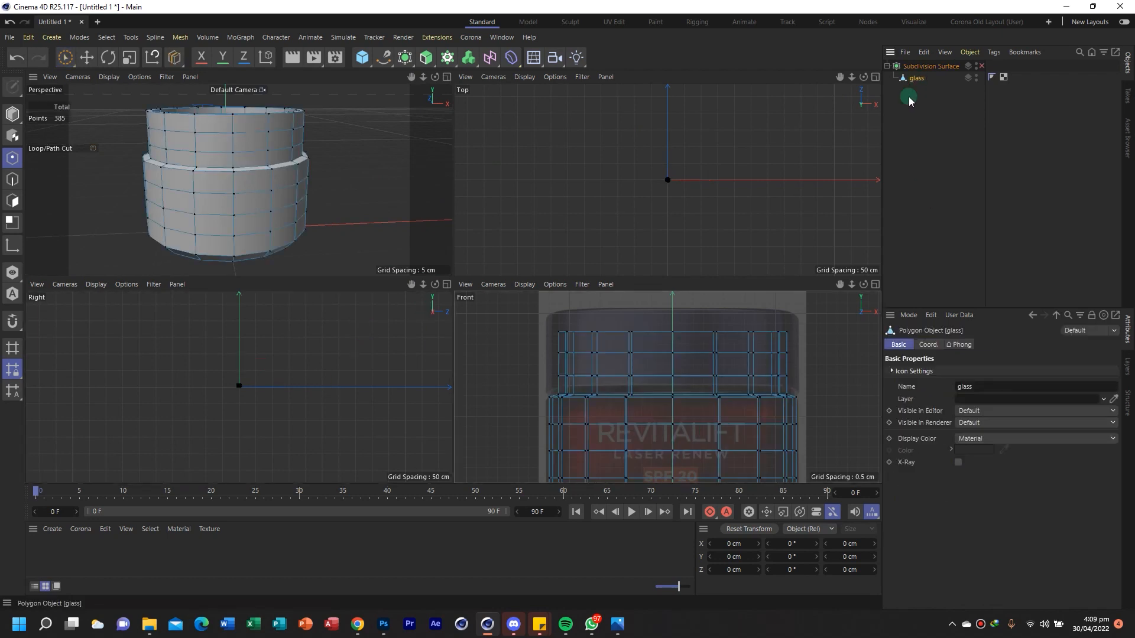
scroll(591, 414, "up", 3)
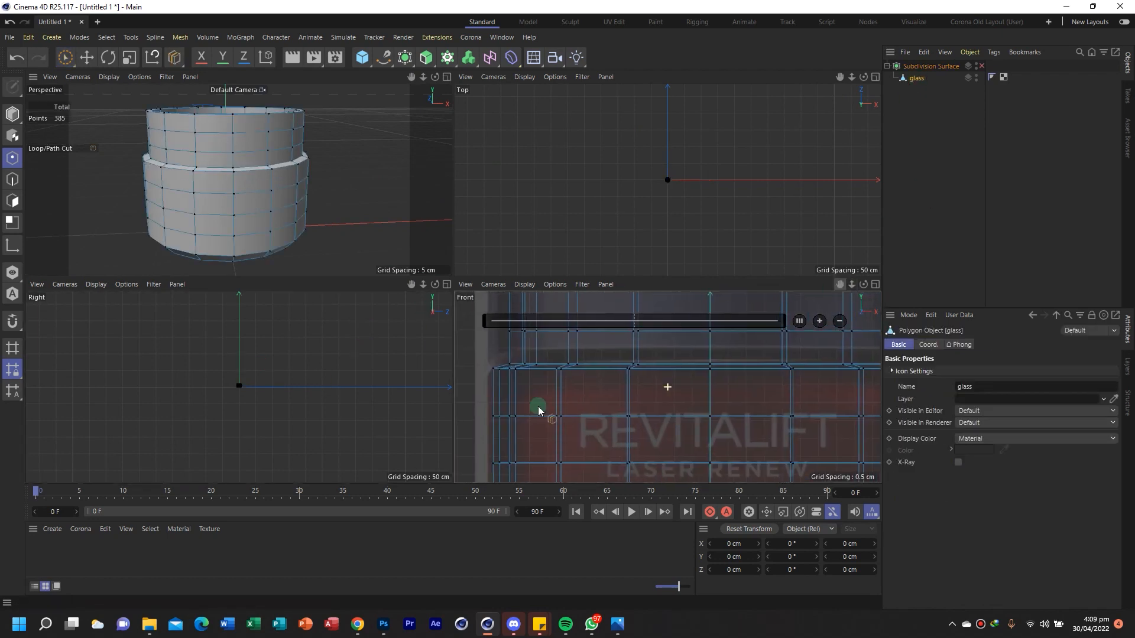
left_click(495, 388)
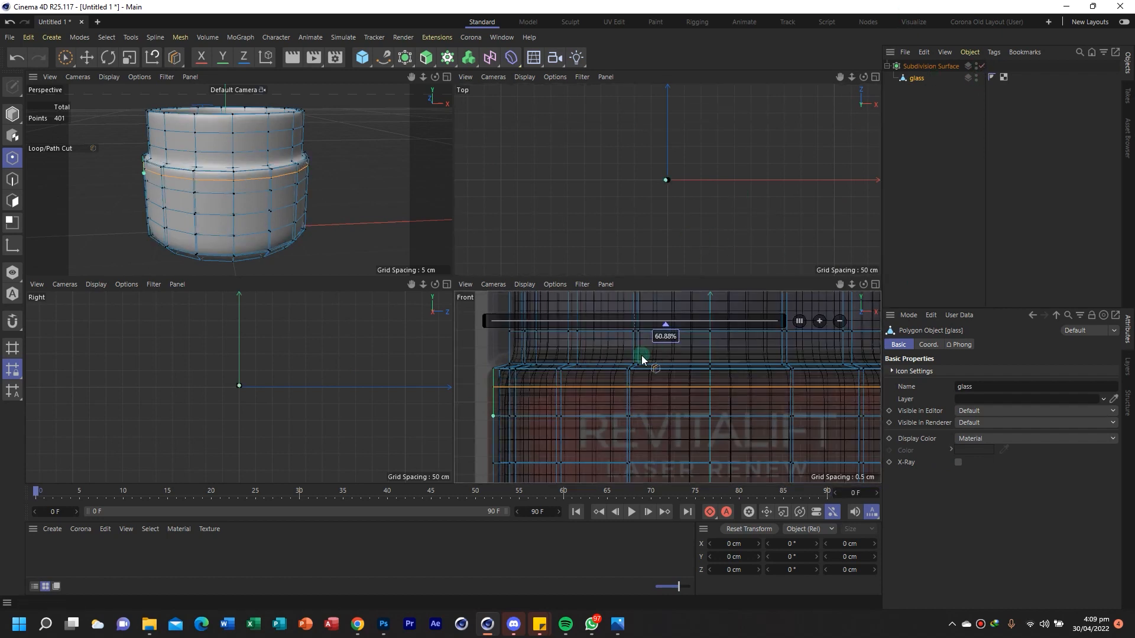
Add loop cuts close to the glass body's lower corner edge, just above the bottom bevel
scroll(651, 366, "up", 2)
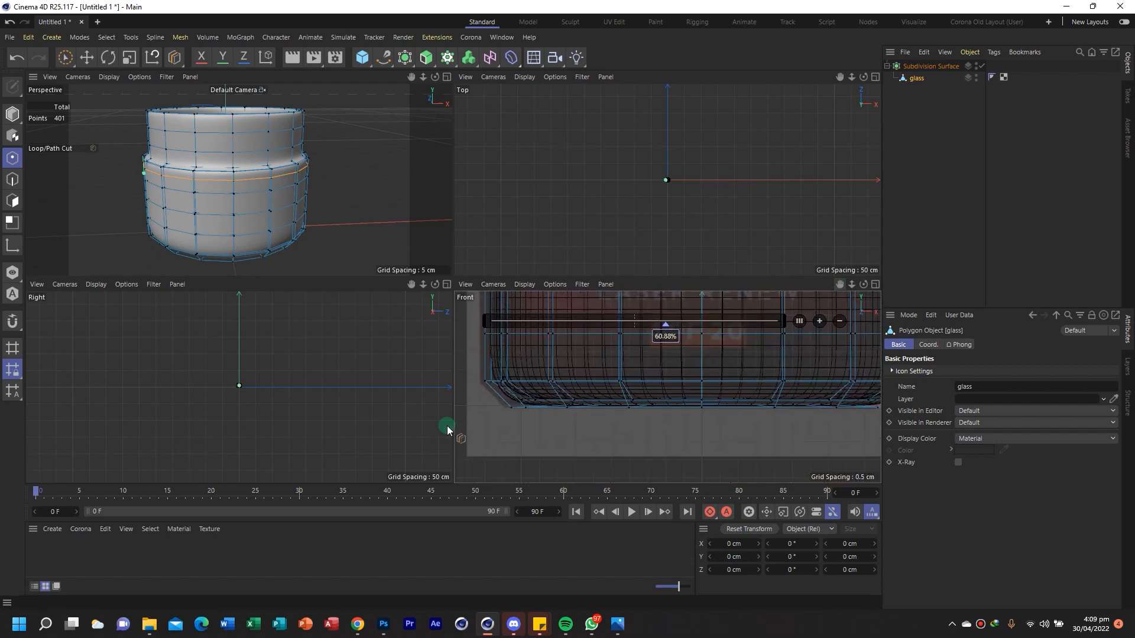
mouse_move(850, 288)
left_mouse_down()
mouse_move(823, 261)
mouse_move(845, 284)
left_mouse_up()
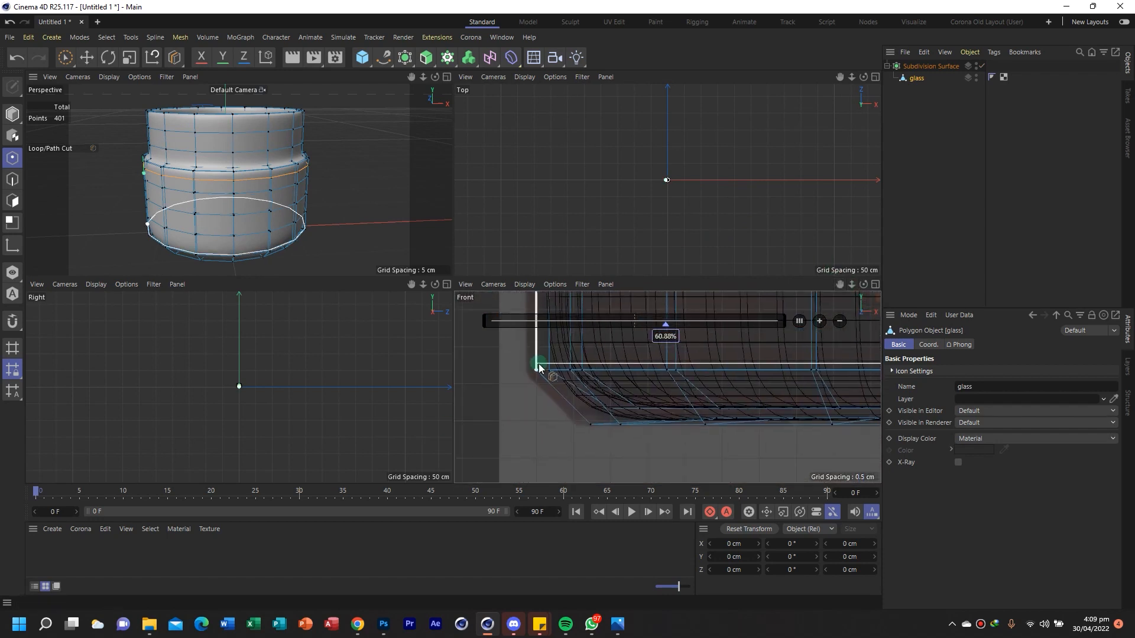
left_click(537, 368)
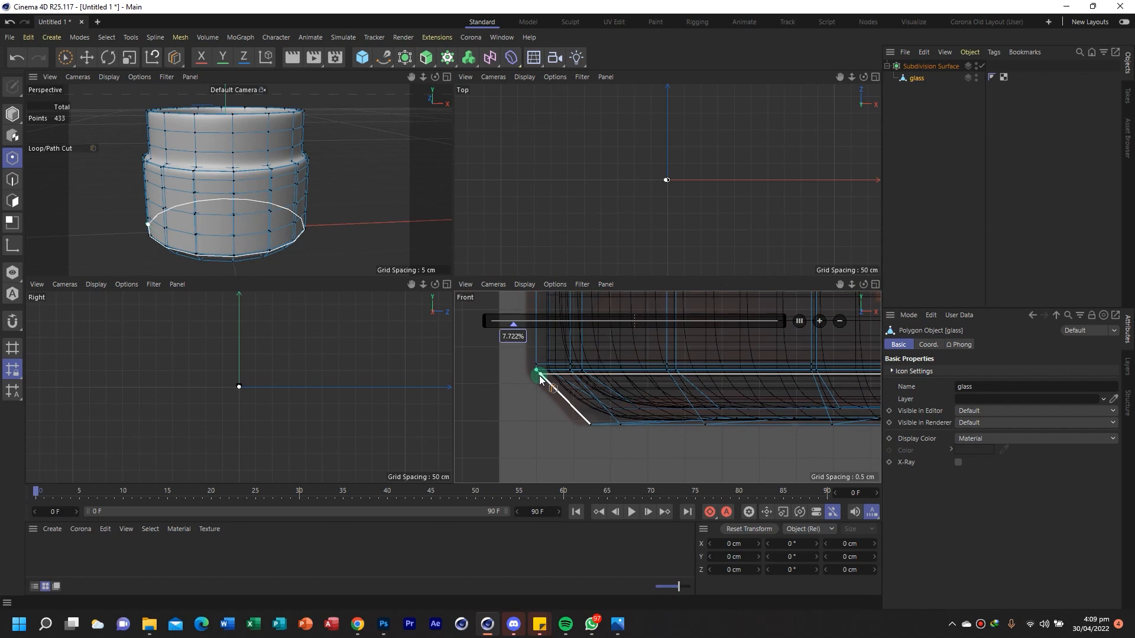
Add a loop cut around the glass body's bottom bevel, close to its lower edge, at about 93% of the segment
left_click(588, 422)
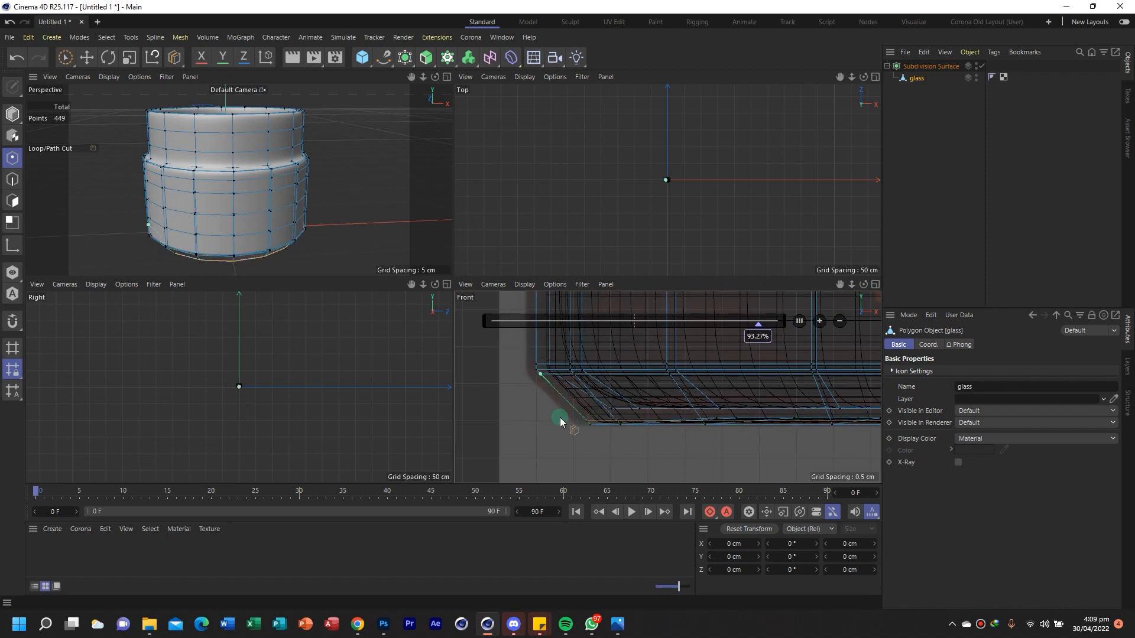
left_click_drag(328, 213, 348, 200, "alt")
Switch to a renderer other than Corona and render the perspective view to check the jar's edges
left_click(292, 60)
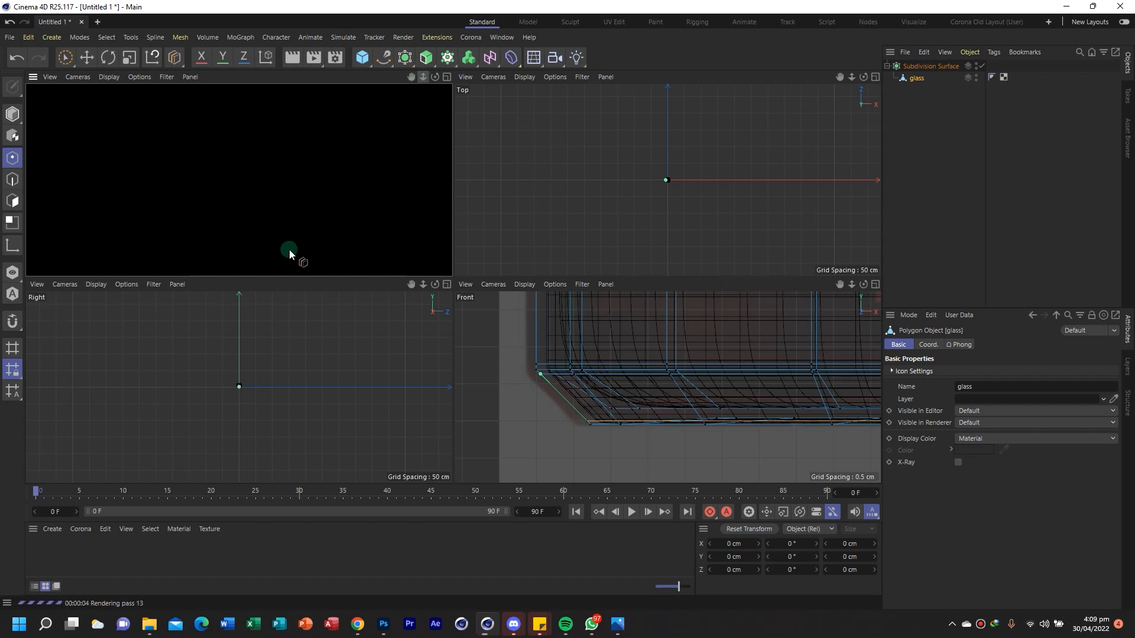
left_click(408, 57)
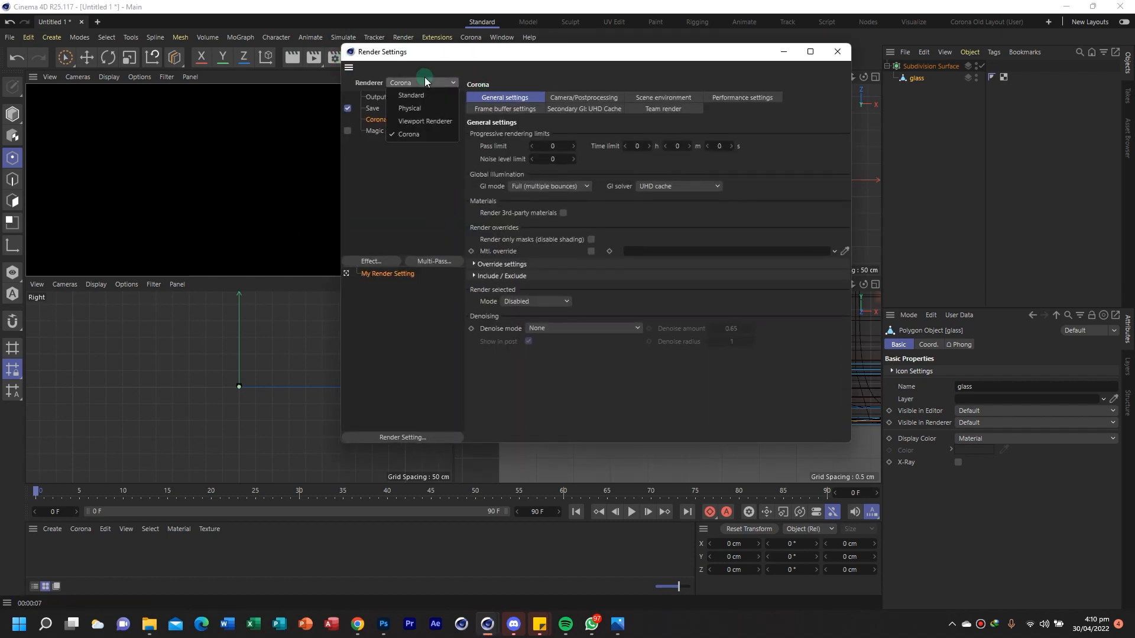
left_click(837, 52)
left_click(292, 57)
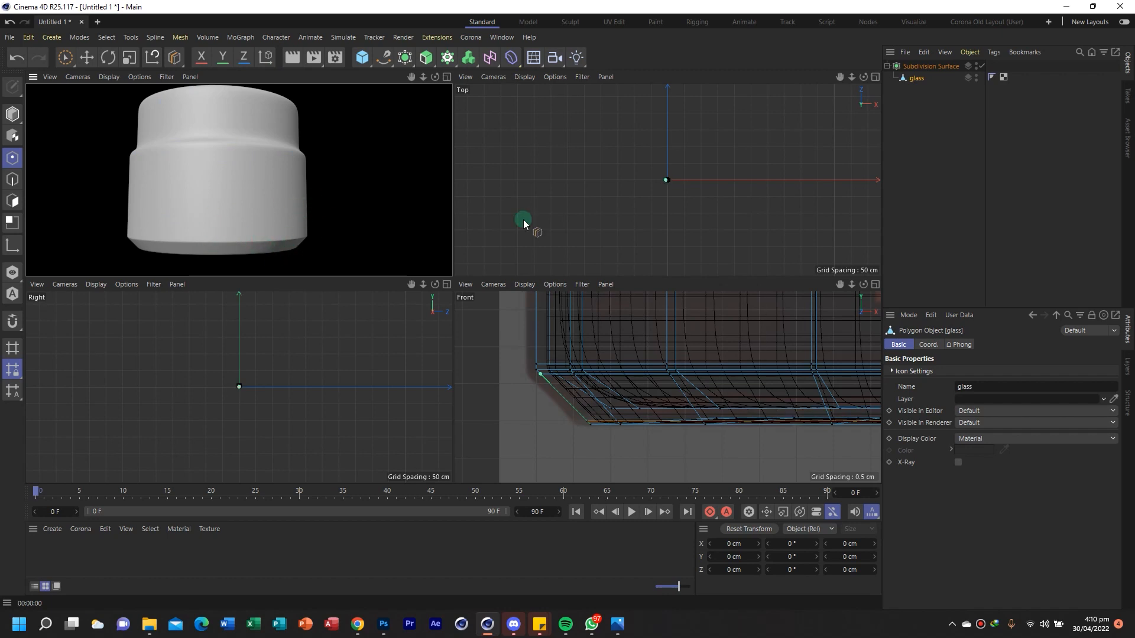
Add loop cuts around the glass body's shoulder ledge, the last one at about 11% of the segment
mouse_move(424, 77)
left_mouse_down()
mouse_move(423, 159)
mouse_move(334, 231)
left_mouse_up()
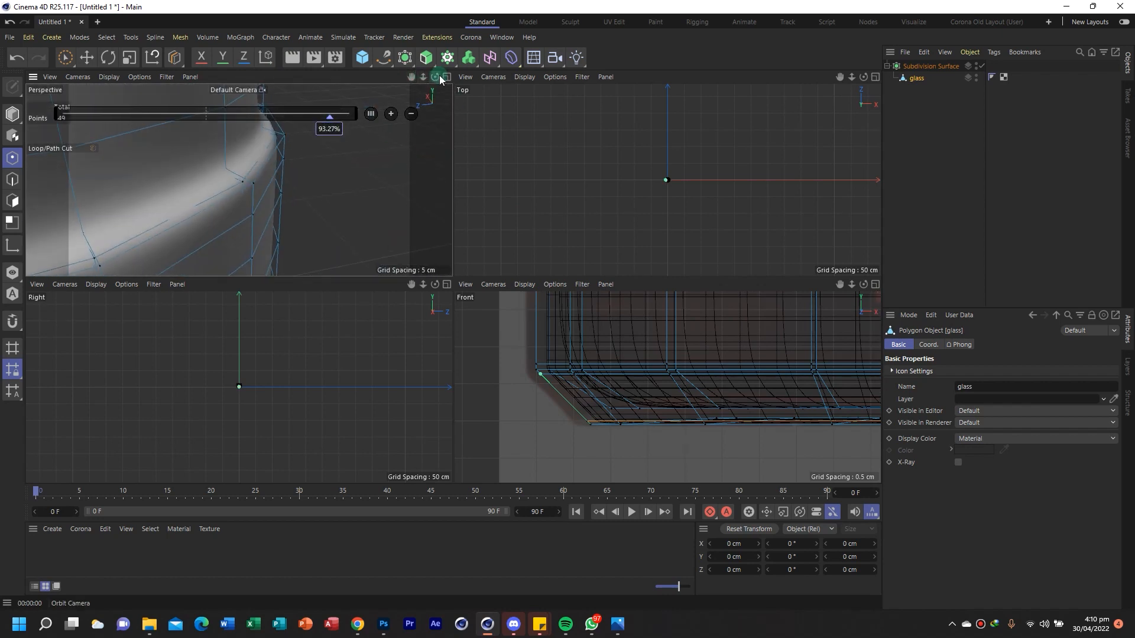
left_click(447, 77)
left_click_drag(865, 74, 455, 277)
key("q")
left_click(481, 311)
key("q")
key("q")
left_click(428, 260)
key("q")
left_click_drag(537, 293, 425, 265, "alt")
Compare the smoothed shoulder and neck outline with the reference image in the front view
left_click(876, 77)
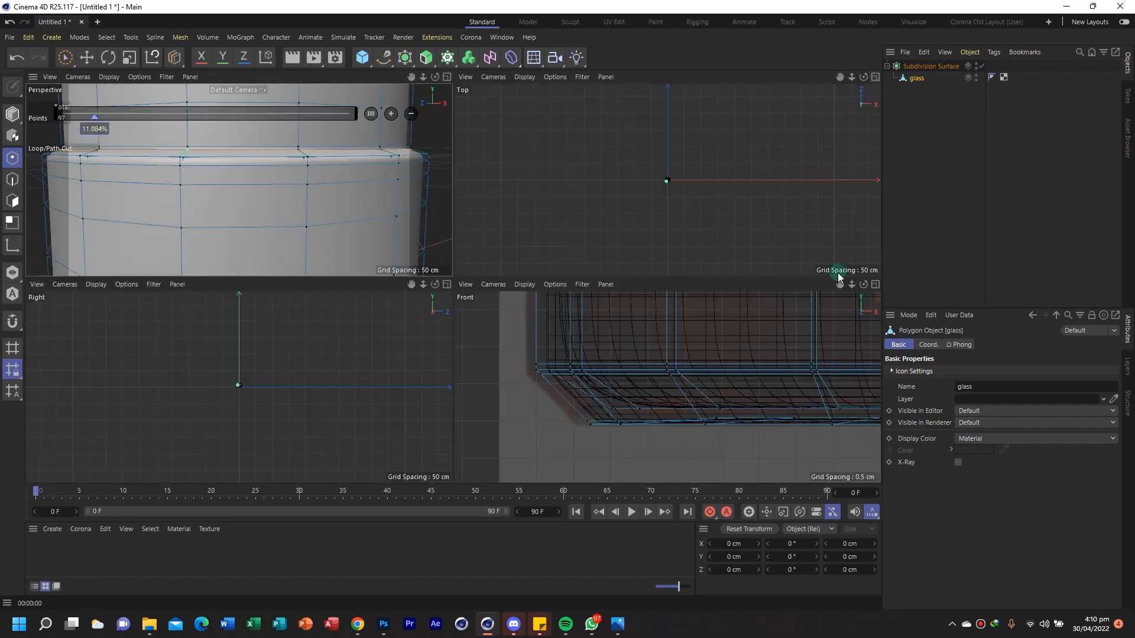
left_click(875, 288)
left_click_drag(851, 77, 823, 245)
left_click_drag(852, 77, 975, 80)
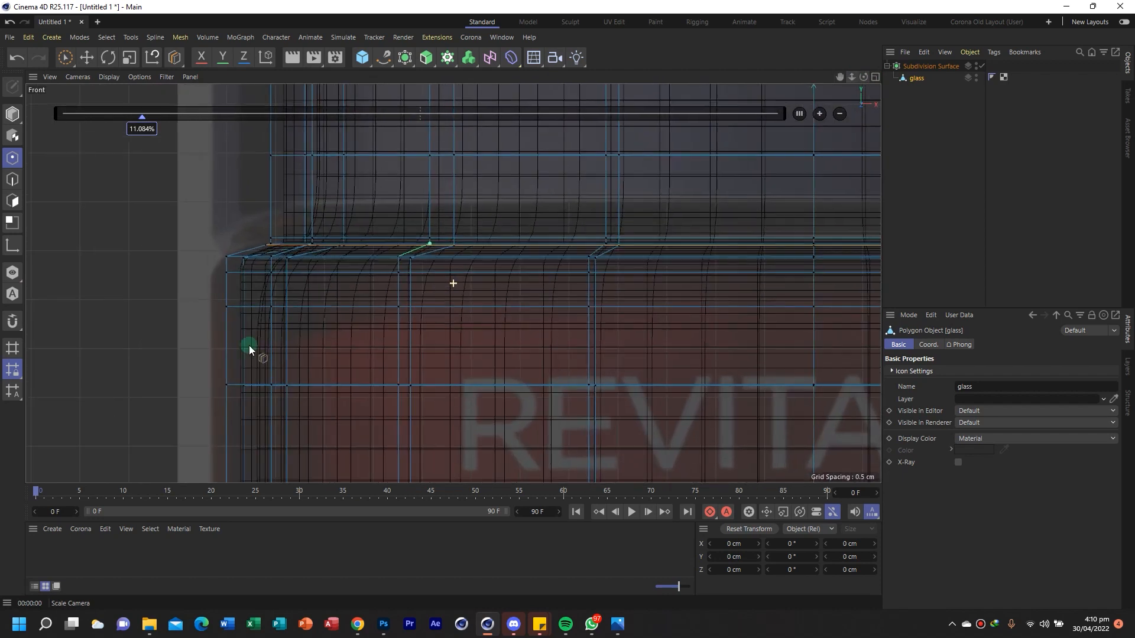
left_click(940, 153)
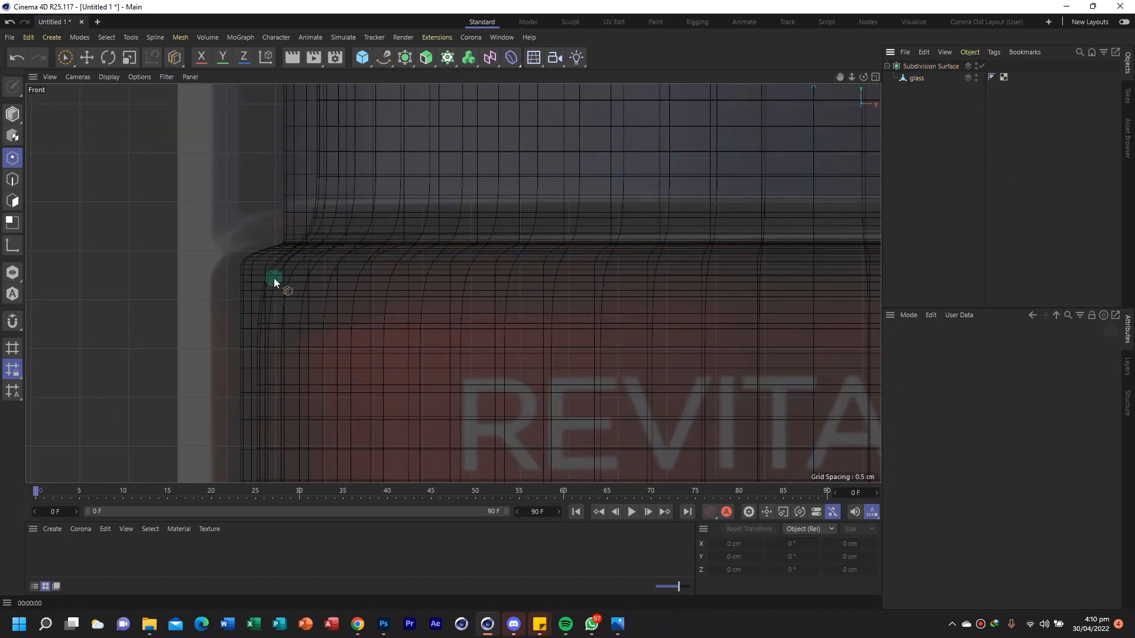
left_click_drag(851, 77, 821, 77)
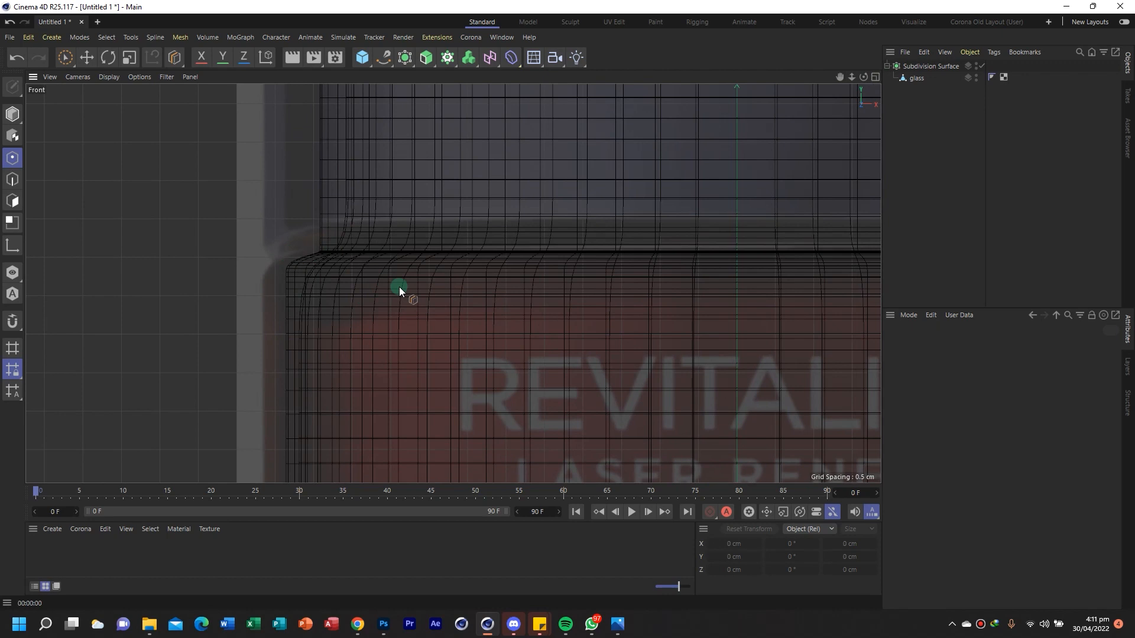
left_click_drag(844, 83, 360, 334)
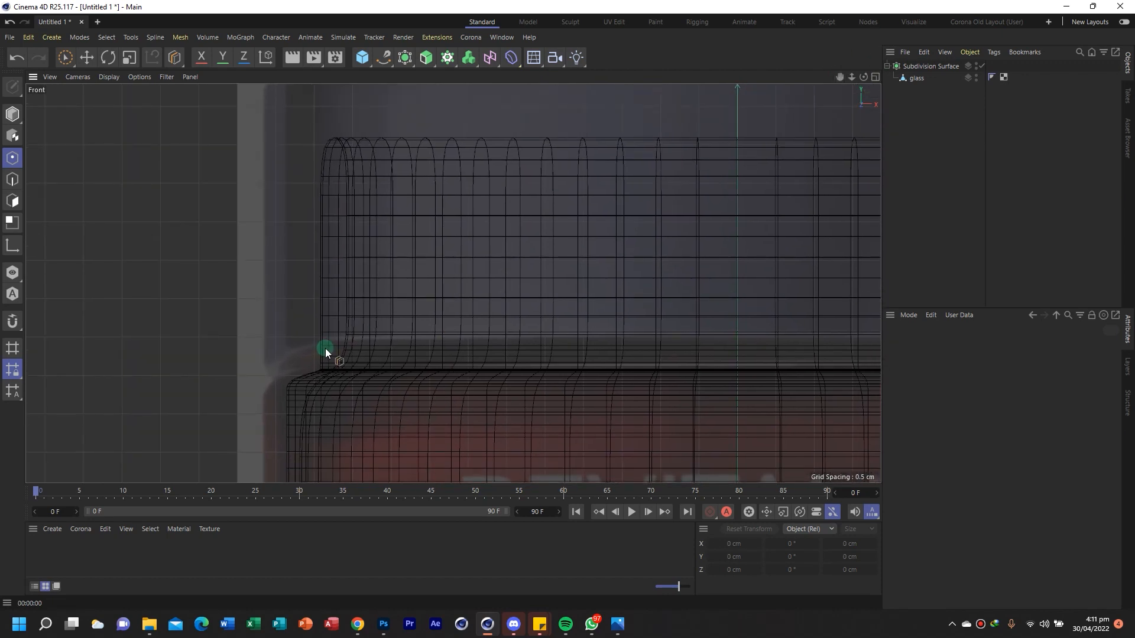
Disable the Subdivision Surface and add a loop cut around the rim's top face near its outer edge, at about 6%
left_click(926, 67)
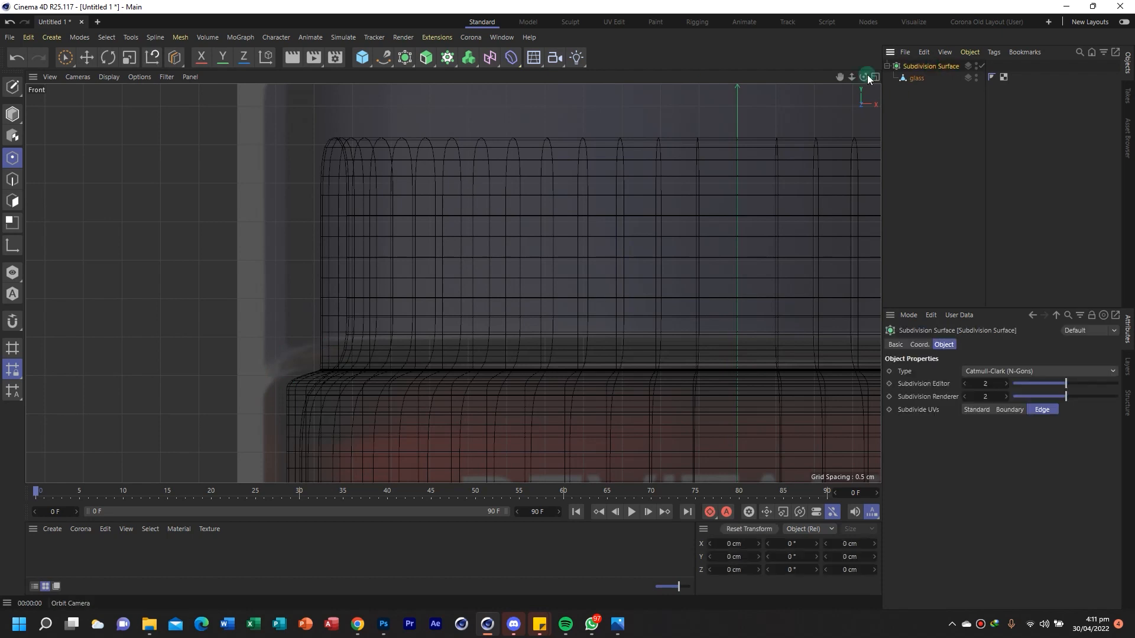
left_click(875, 78)
left_click_drag(412, 78, 470, 111)
left_click(914, 78)
left_click_drag(838, 77, 787, 148)
left_click(447, 77)
left_click_drag(596, 280, 628, 287, "alt")
key("q")
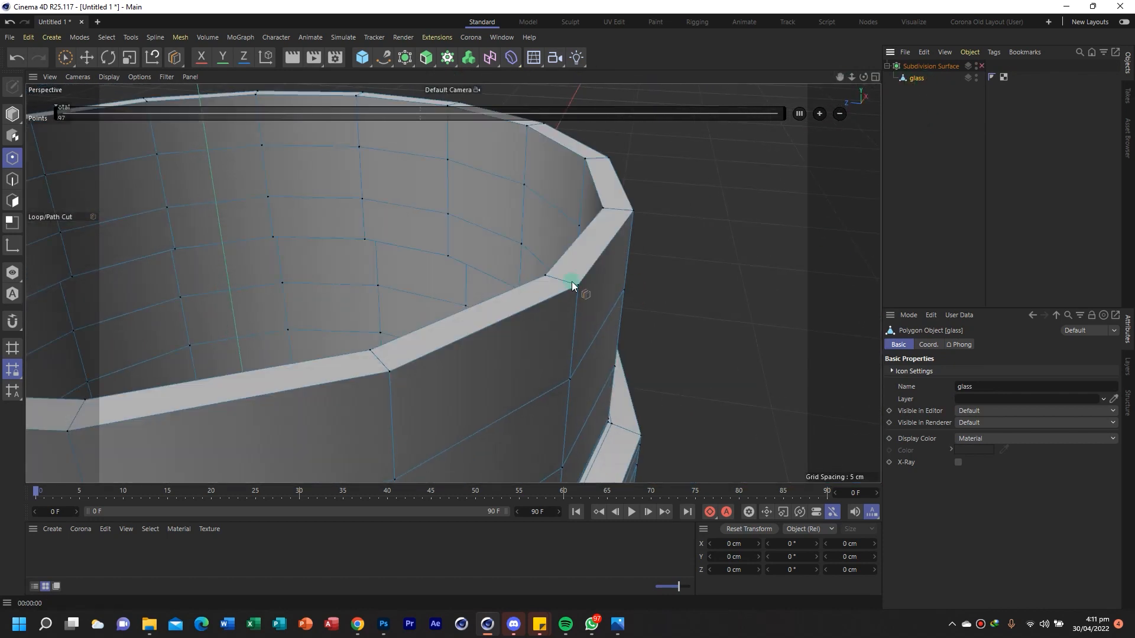
left_click_drag(852, 77, 804, 104)
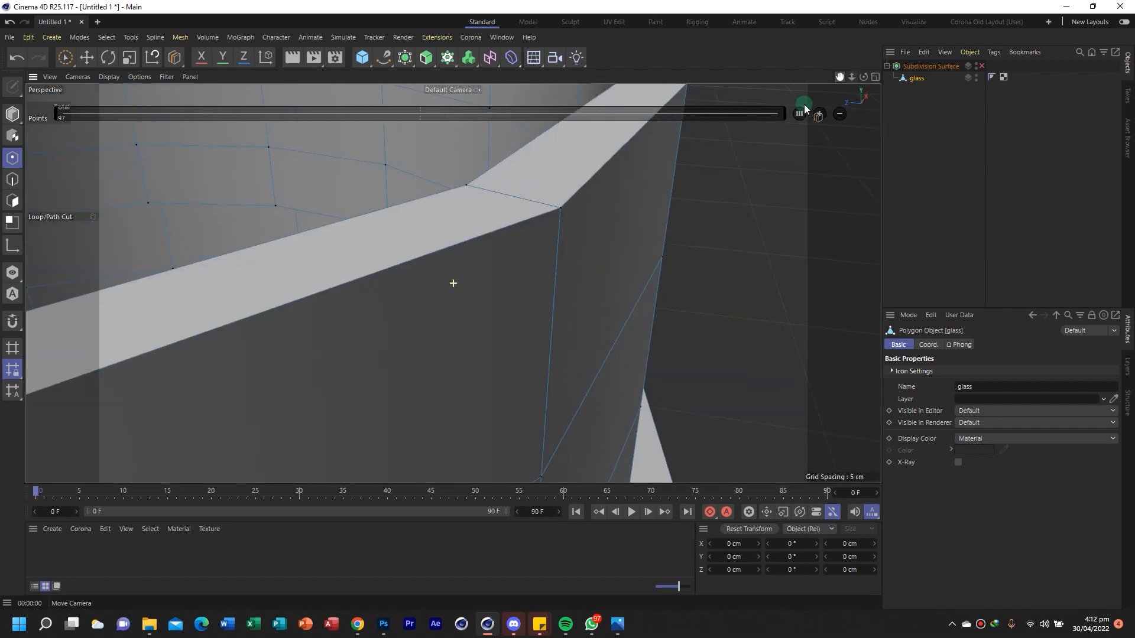
left_click(559, 214)
left_click(556, 207)
left_click_drag(555, 207, 530, 203, "alt")
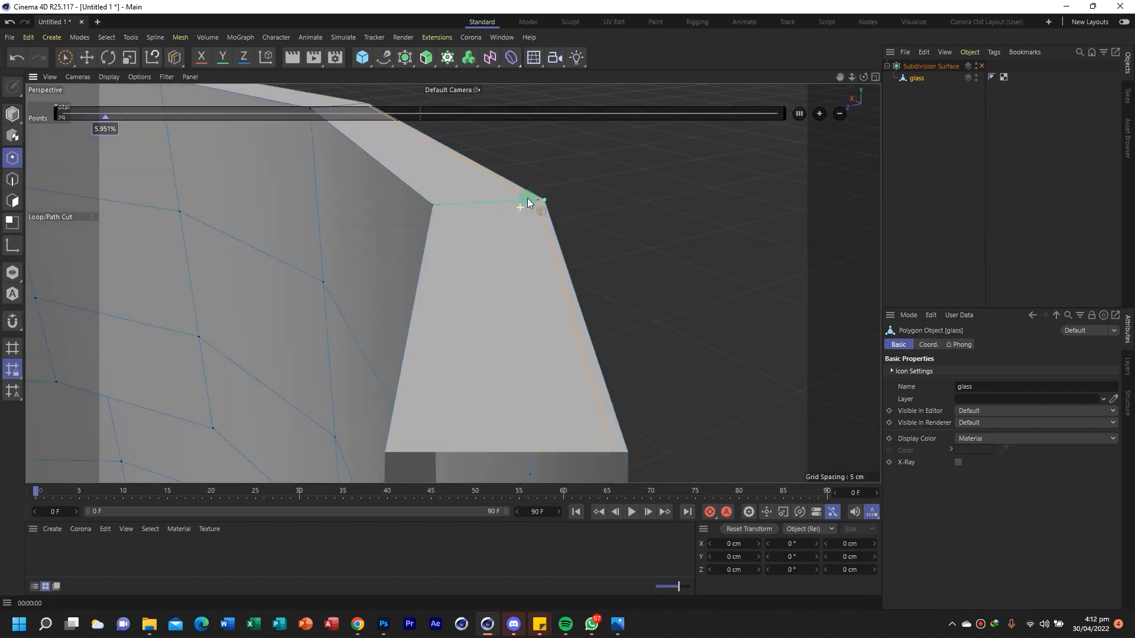
Add loop cuts near the rim's inner edge and re-enable the Subdivision Surface
left_click(455, 207)
left_click_drag(863, 78, 904, 5)
left_click(154, 203)
left_click(981, 65)
Inspect the smoothed jar, turn off its Subdivision Surface and select all edges of the glass mesh
left_click_drag(453, 283, 532, 236, "alt")
left_click_drag(603, 197, 623, 352, "alt")
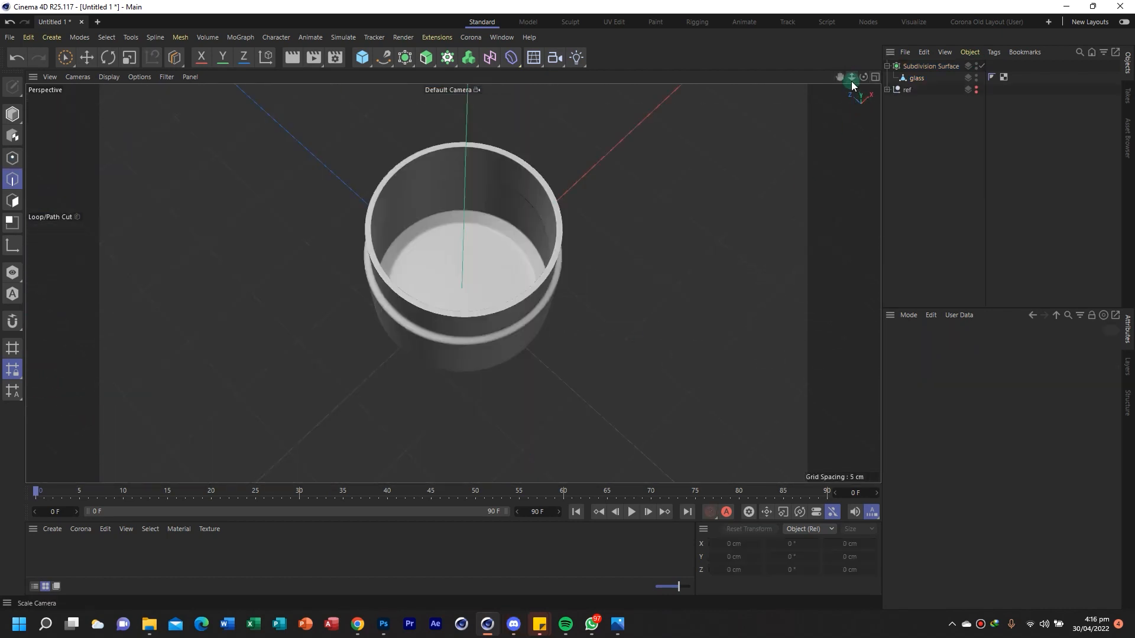
left_click_drag(852, 81, 908, 77)
left_click_drag(611, 296, 662, 159, "alt")
left_click_drag(852, 77, 869, 98)
left_click(981, 66)
left_click(917, 78)
key("ctrl+a")
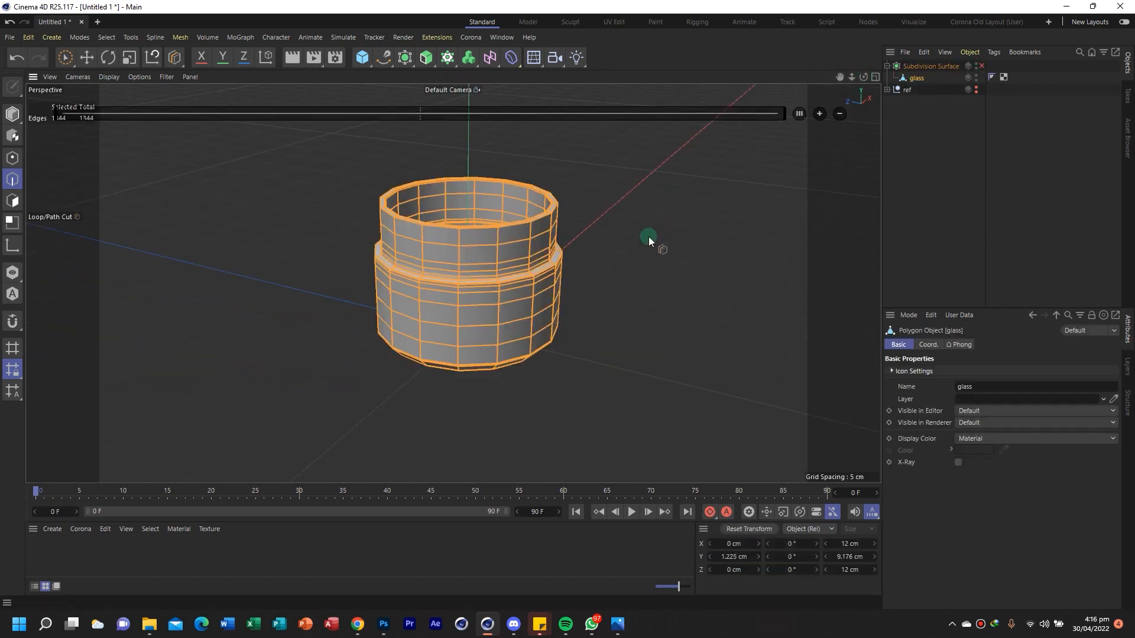
Select all polygons of the glass mesh and examine the direction of their normals inside and outside the jar
left_click_drag(452, 264, 567, 260, "alt")
mouse_move(851, 77)
left_mouse_down()
mouse_move(910, 78)
mouse_move(863, 77)
left_mouse_up()
left_click_drag(337, 240, 302, 228, "alt")
left_click(13, 201)
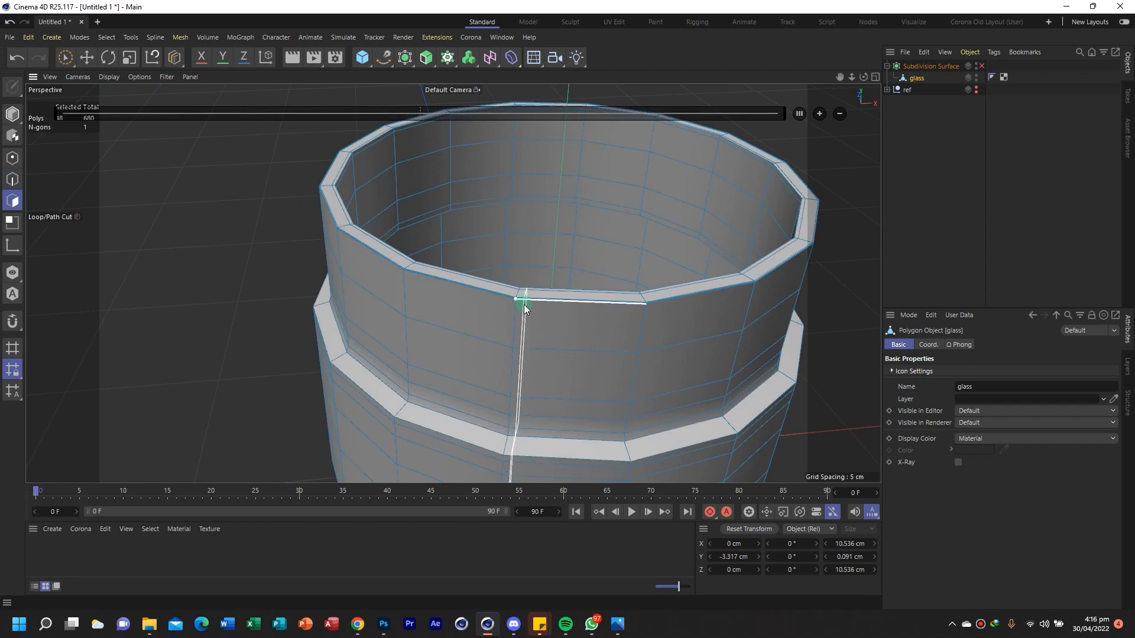
key("ctrl+a")
left_click_drag(458, 332, 585, 331, "alt")
left_click_drag(852, 78, 813, 77)
left_click_drag(447, 314, 438, 273, "alt")
Reverse the normal of a single polygon on the glass's inner wall and compare it with a neighbouring polygon
left_click(65, 58)
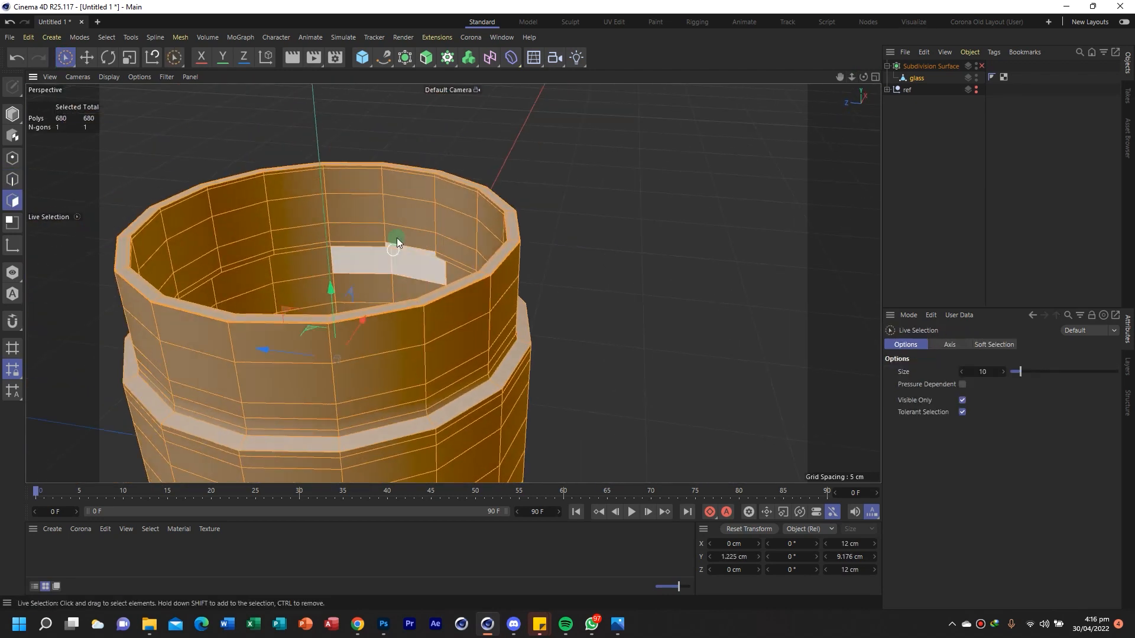
left_click(407, 216)
right_click(432, 212)
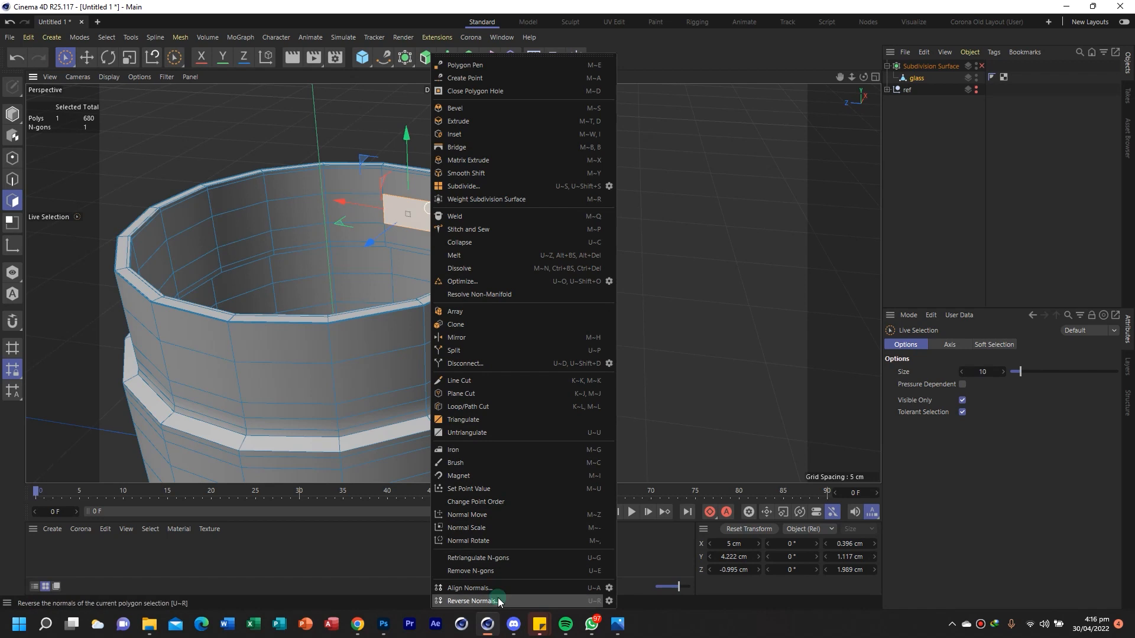
left_click(472, 601)
left_click(445, 229, "shift")
left_click_drag(568, 299, 352, 271, "alt")
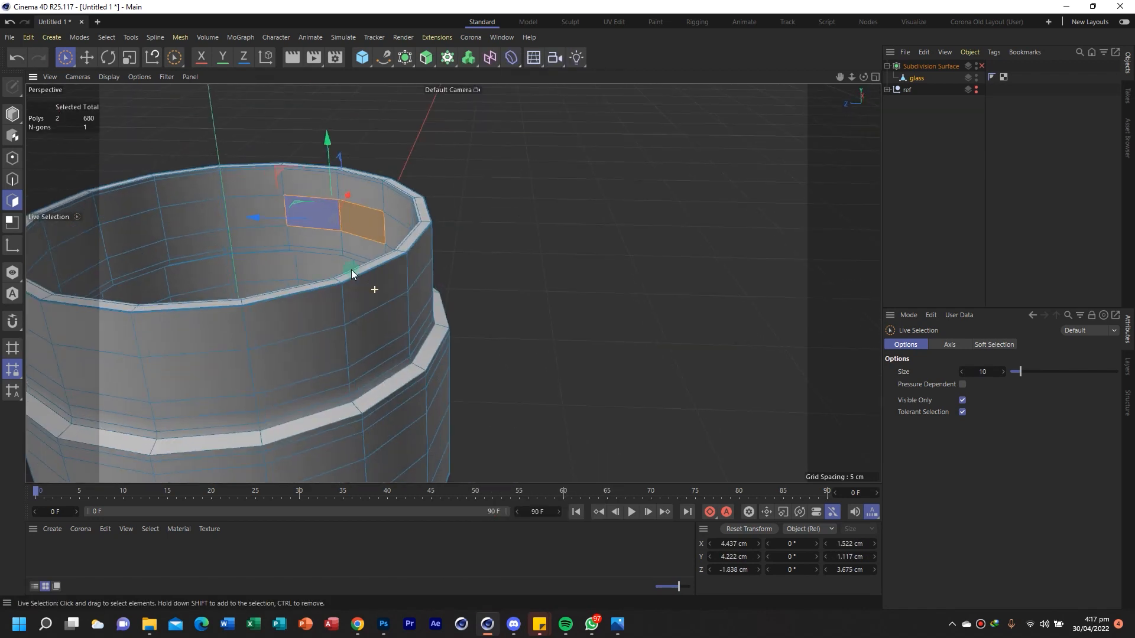
mouse_move(840, 77)
left_mouse_down()
mouse_move(852, 76)
mouse_move(839, 77)
left_mouse_up()
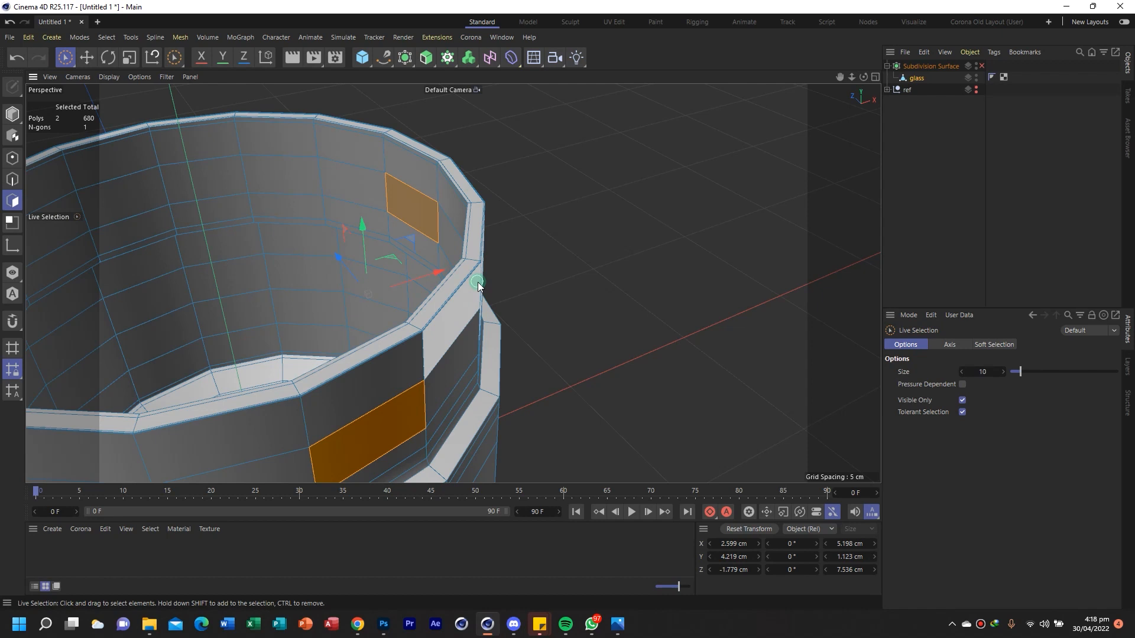
left_click_drag(458, 289, 525, 248, "alt")
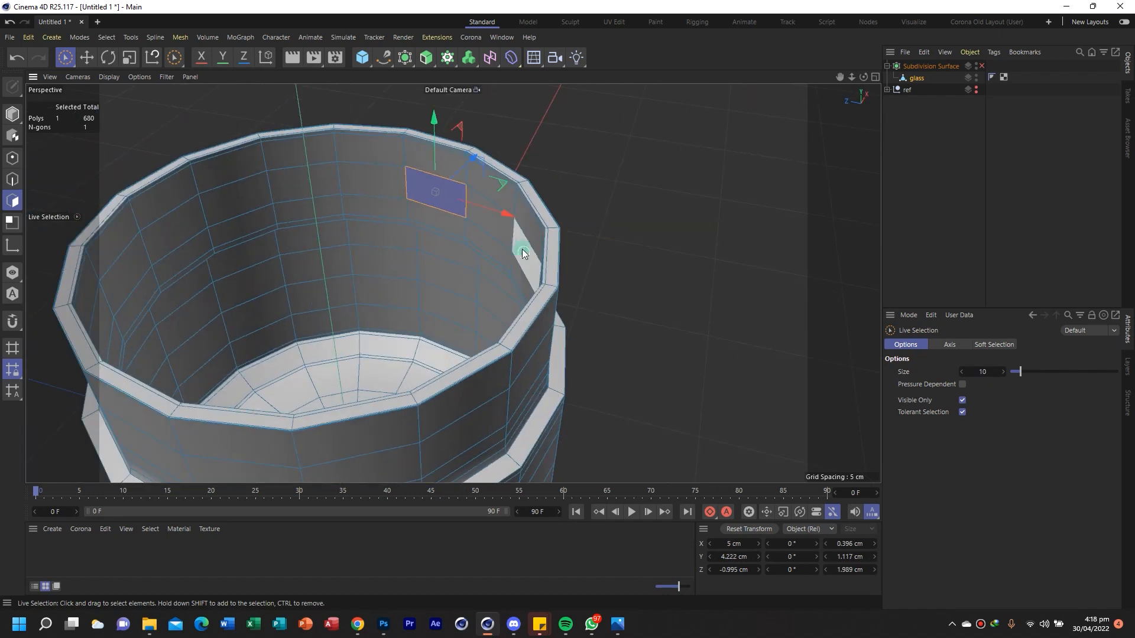
Align the normals of all polygons of the glass mesh and clear the selection
key("ctrl+a")
right_click(484, 210)
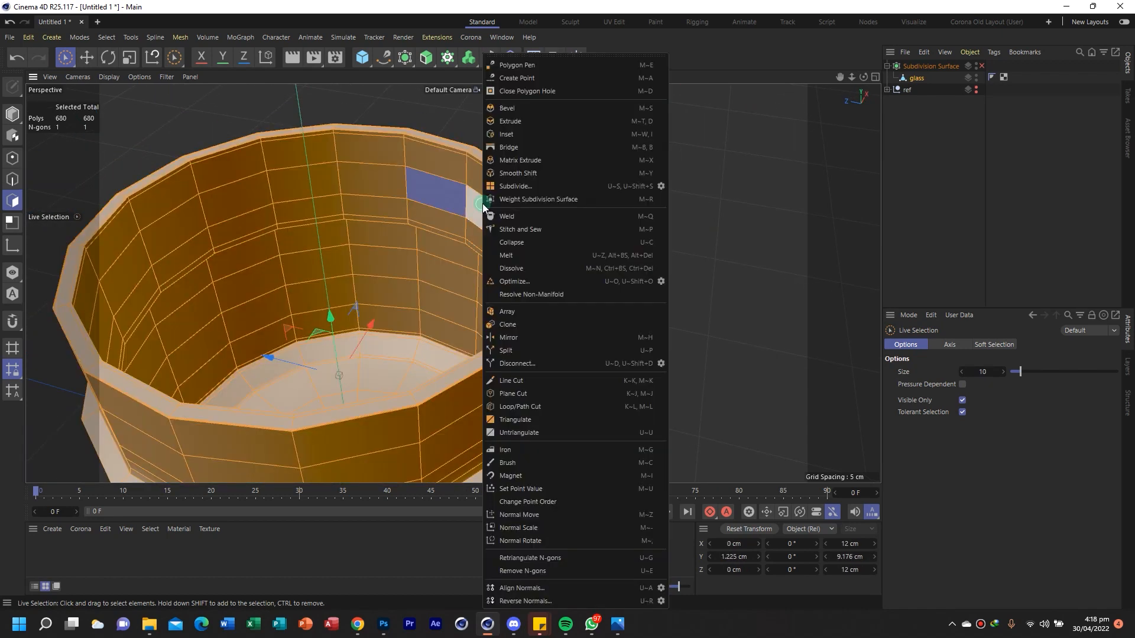
left_click(533, 588)
scroll(691, 278, "down", 5)
left_click_drag(692, 278, 736, 355, "alt")
left_click(720, 305)
Re-enable the Subdivision Surface and change the display mode of the perspective view
left_click(981, 65)
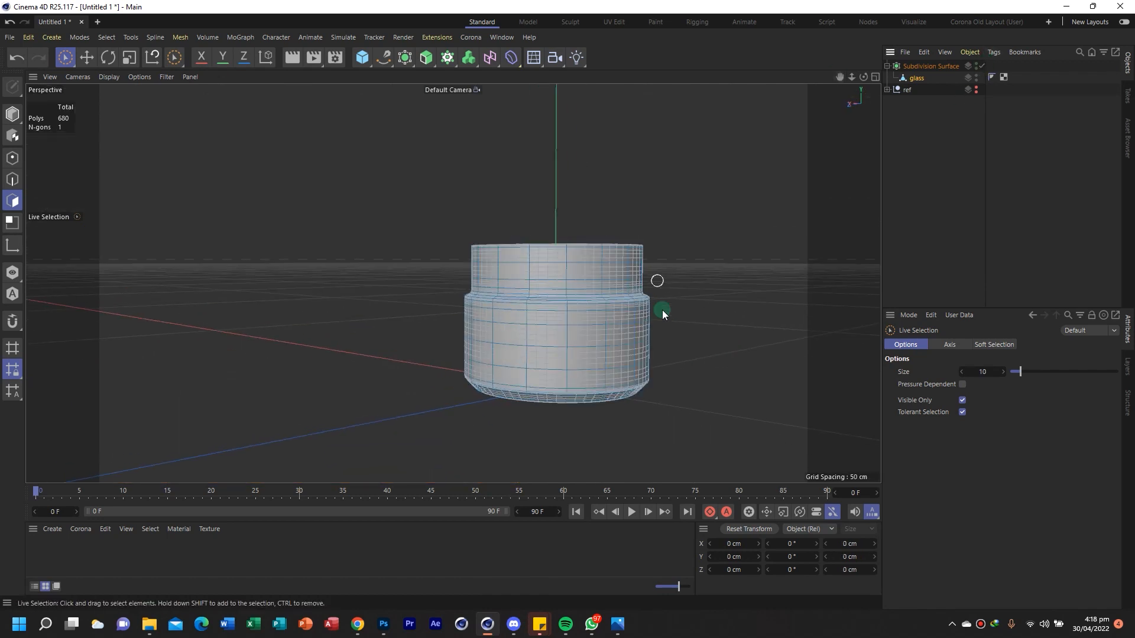
left_click_drag(641, 290, 657, 305, "alt")
left_click(109, 76)
left_click(141, 215)
Raise the new cylinder to the lid's position in the front view and set its height to 3 cm and radius to 6 cm
mouse_move(604, 374)
left_mouse_down("alt")
mouse_move(700, 363)
mouse_move(626, 373)
left_mouse_up("alt")
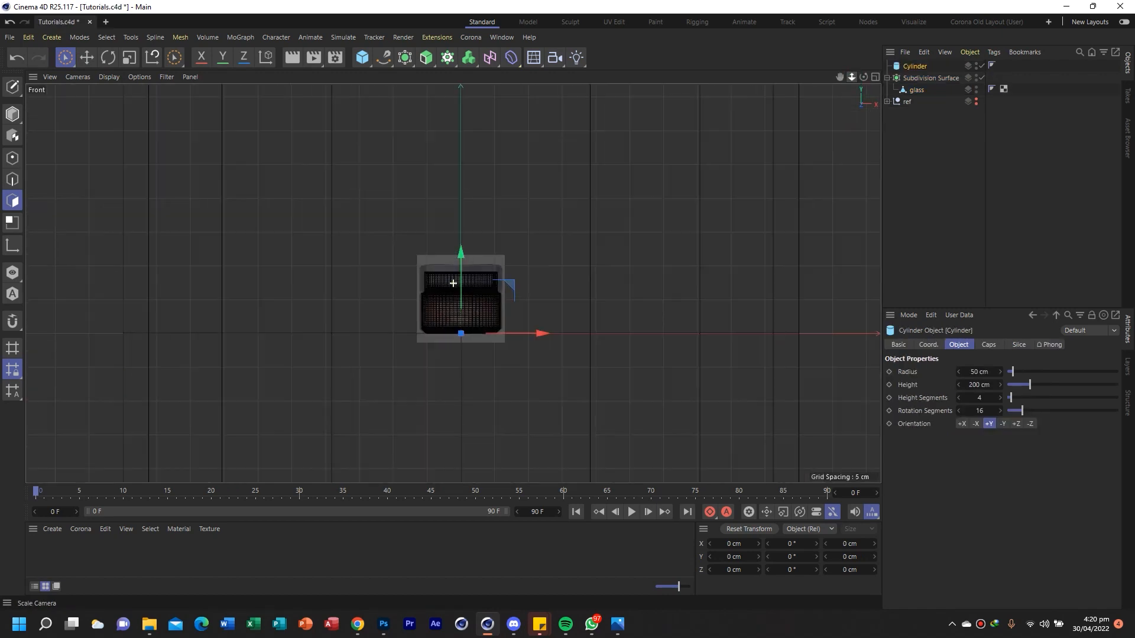
scroll(467, 296, "up", 3)
left_click_drag(472, 325, 472, 186)
left_click(980, 385)
left_click_drag(979, 387, 980, 386)
left_click(979, 372)
type("6")
key("Return")
left_click_drag(852, 77, 887, 77)
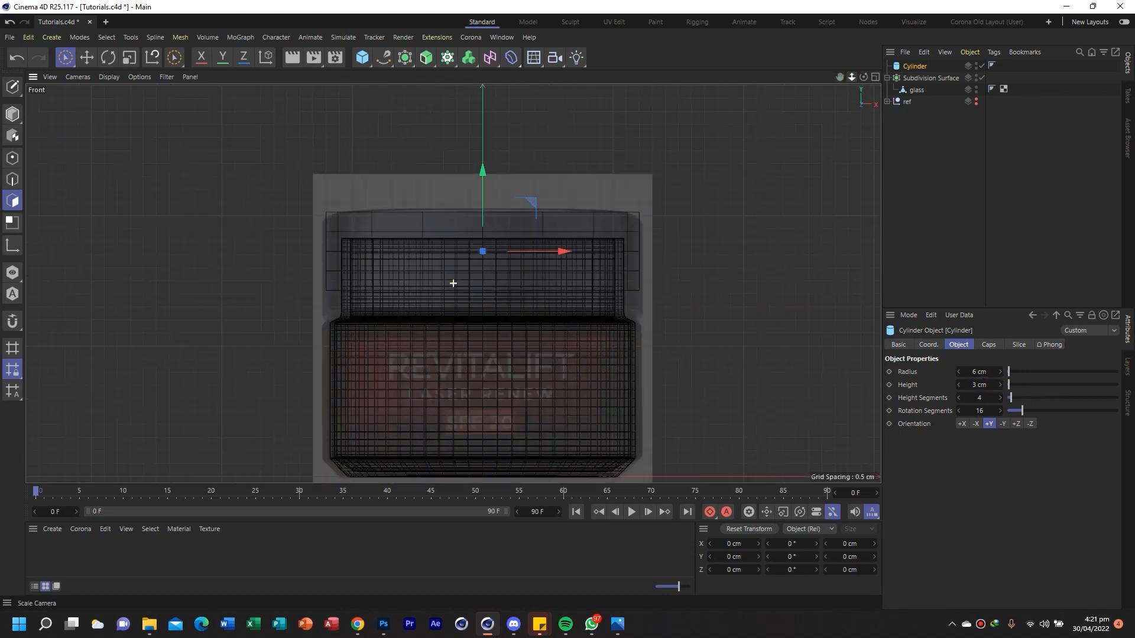
Set the lid cylinder's height to 3.5 cm and align it vertically with the lid in the reference image
scroll(452, 283, "up", 3)
left_click_drag(491, 158, 495, 181)
left_click(980, 385)
type("3.5")
key("Return")
left_click_drag(492, 210, 481, 204)
Rename the Subdivision Surface object as glass
left_click(874, 77)
left_click_drag(436, 78, 543, 88)
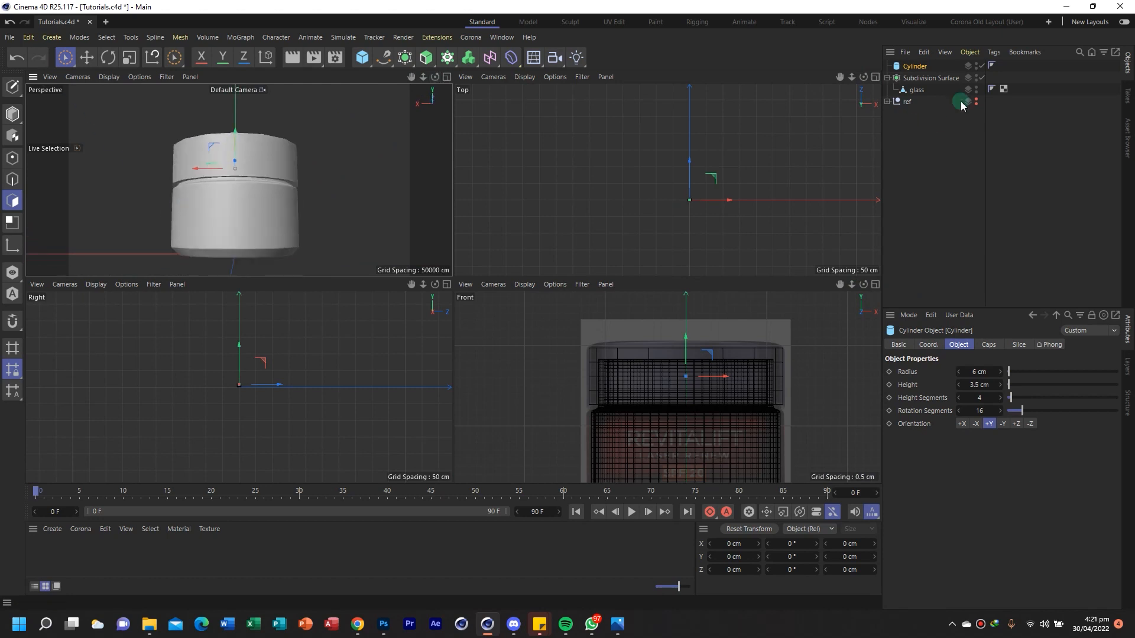
double_click(948, 78)
type("glass")
key("Return")
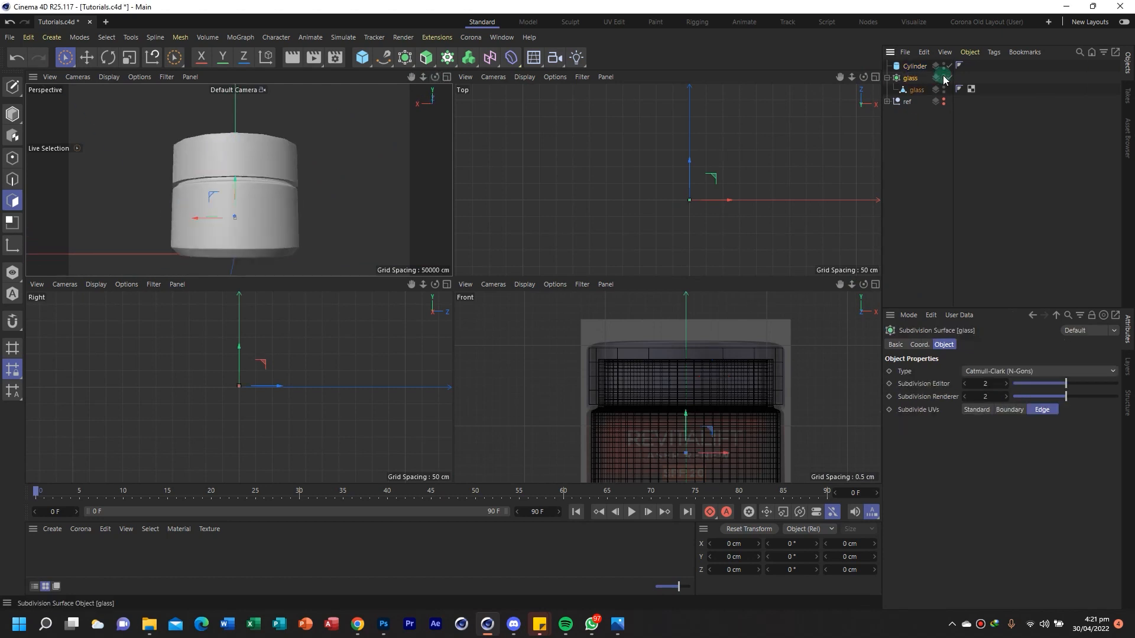
Hide the glass object and copy its mesh into the ref group as a backup
left_click(944, 78)
left_click(887, 78)
left_click(888, 78)
left_click_drag(913, 90, 911, 103, "ctrl")
left_click(887, 102)
left_click(887, 78)
Rename the Cylinder object as top and convert it to an editable mesh
left_click(914, 65)
double_click(918, 67)
type("top")
key("Return")
key("c")
Loop-select the polygons of the lid's bottom cap and delete them
left_click_drag(259, 142, 249, 35, "alt")
key("u")
key("l")
left_click(268, 211)
key("Delete")
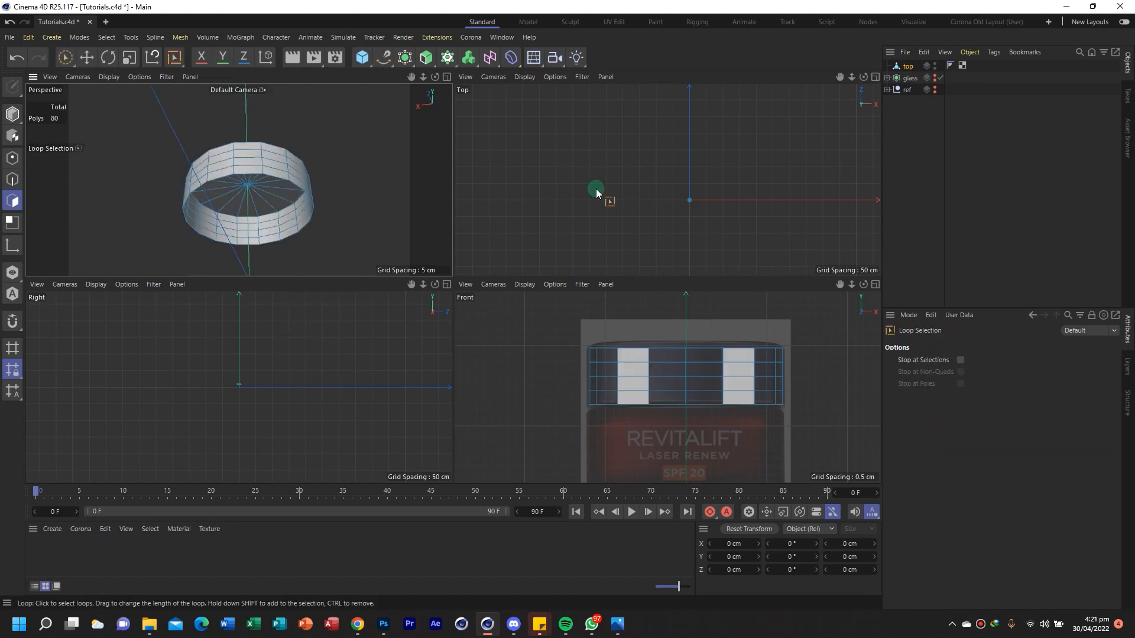
Select the lid's open bottom edge loop and extrude it inward by scaling to about 11.56 cm across
left_click(928, 165)
left_click(8, 180)
left_click(908, 66)
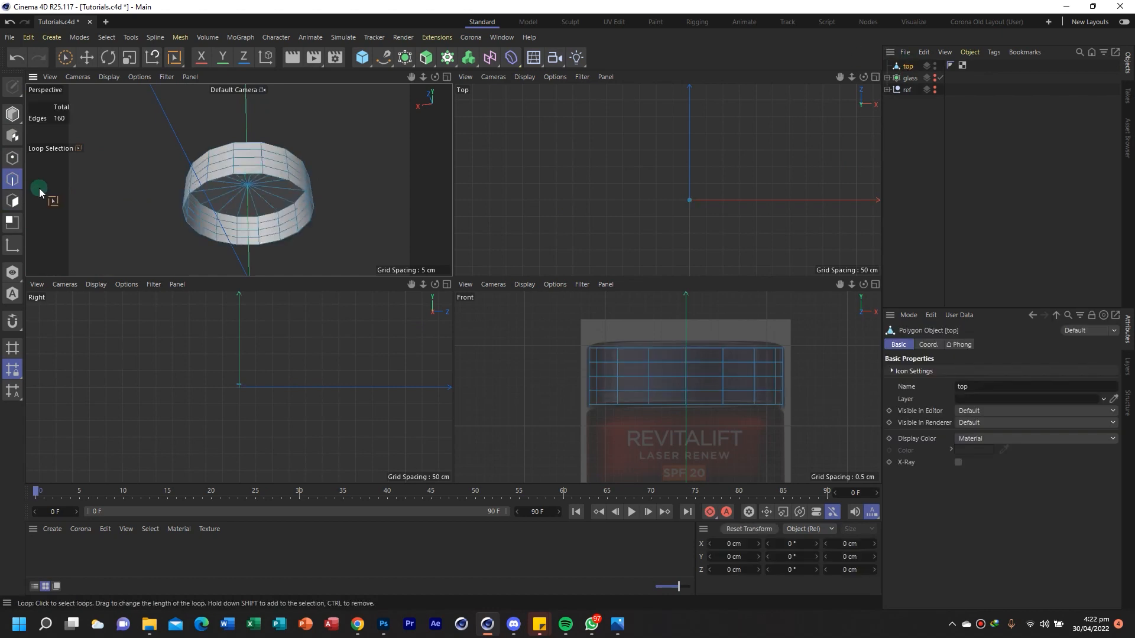
left_click(247, 181)
key("t")
left_click_drag(348, 176, 330, 171, "ctrl")
left_click_drag(423, 77, 458, 78)
Extrude the lid's inner edge loop upward in stages to form the inner wall, ending just below the lid's top
left_click(875, 285)
left_click_drag(852, 77, 893, 77)
left_click_drag(653, 291, 665, 290)
key("e")
left_click_drag(526, 270, 523, 112)
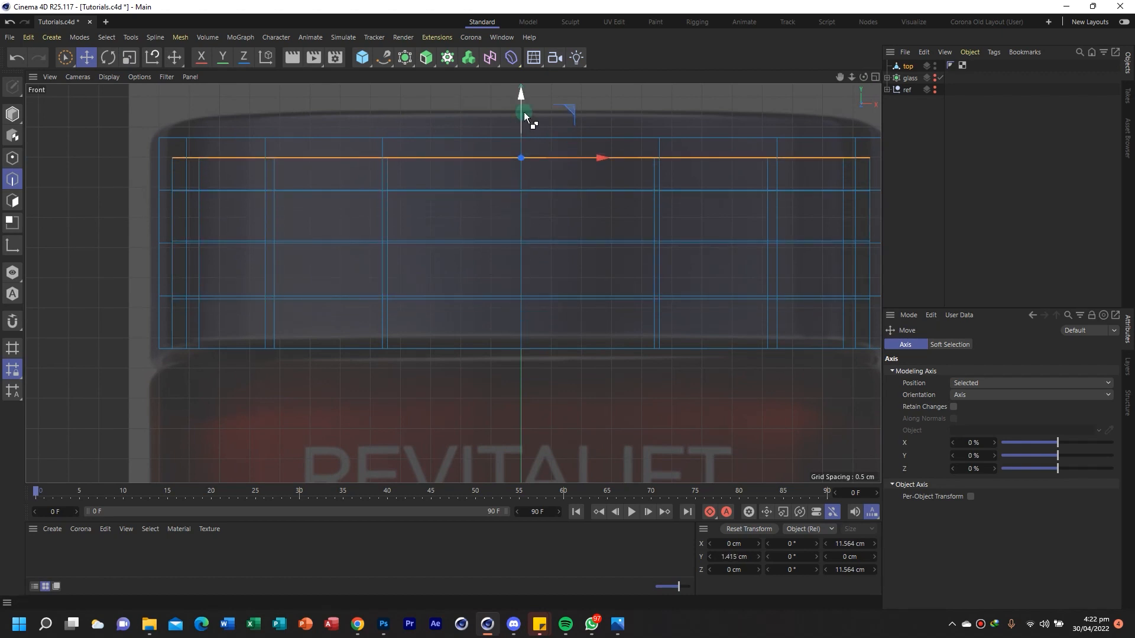
mouse_move(829, 68)
left_mouse_down()
mouse_move(854, 76)
mouse_move(822, 57)
left_mouse_up()
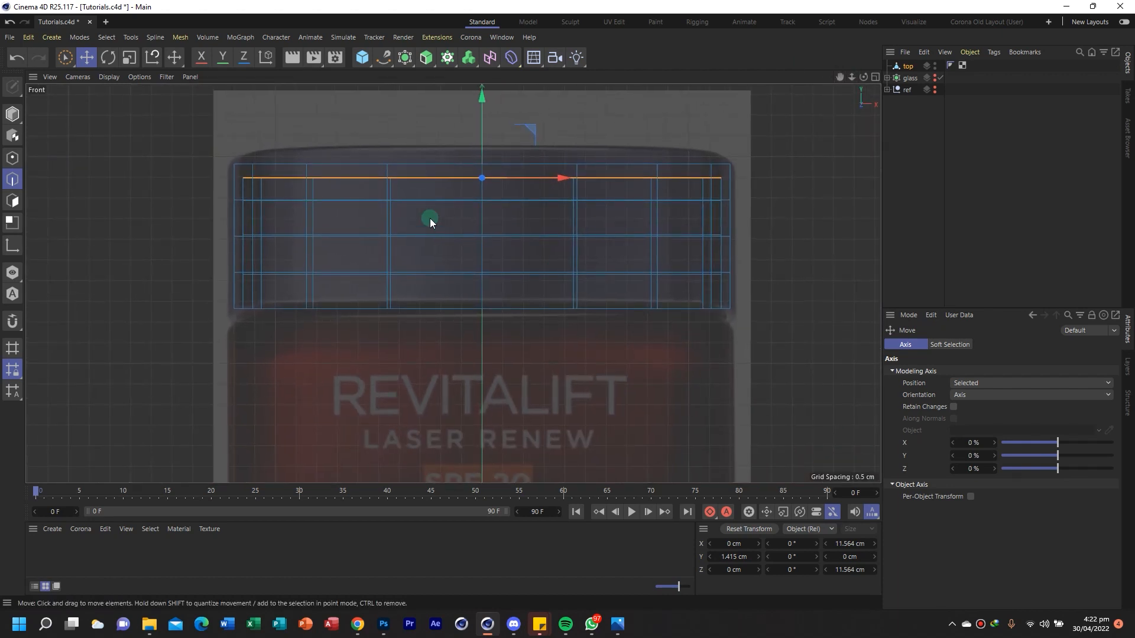
left_click(875, 77)
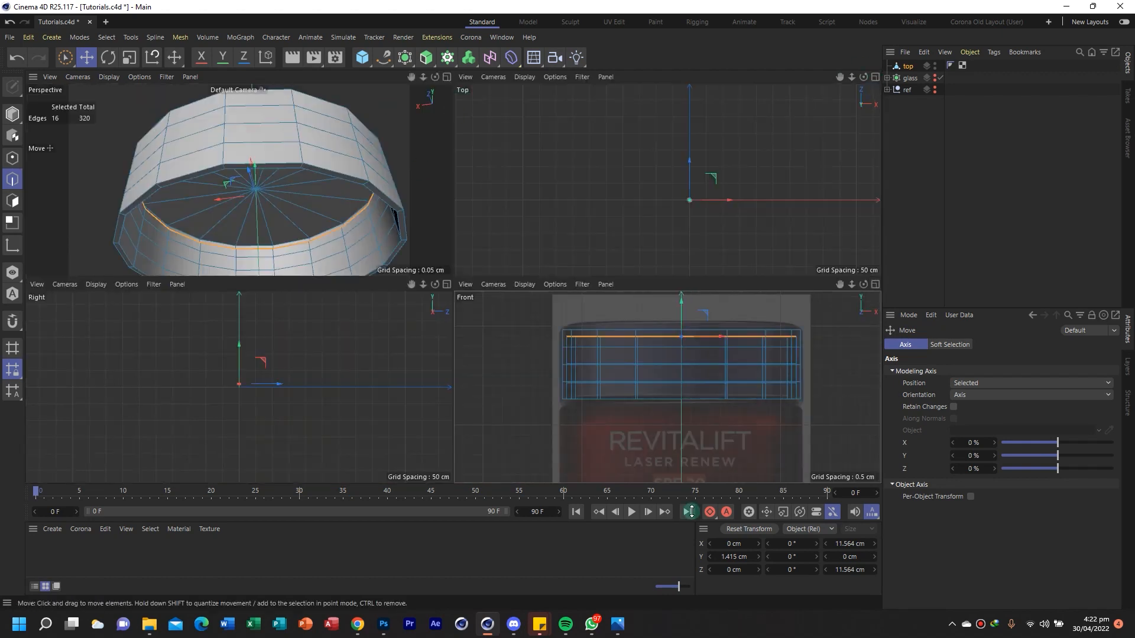
Switch to the photo viewer and zoom in on the jar's reference image to examine the lid
left_click(616, 626)
scroll(203, 254, "up", 5)
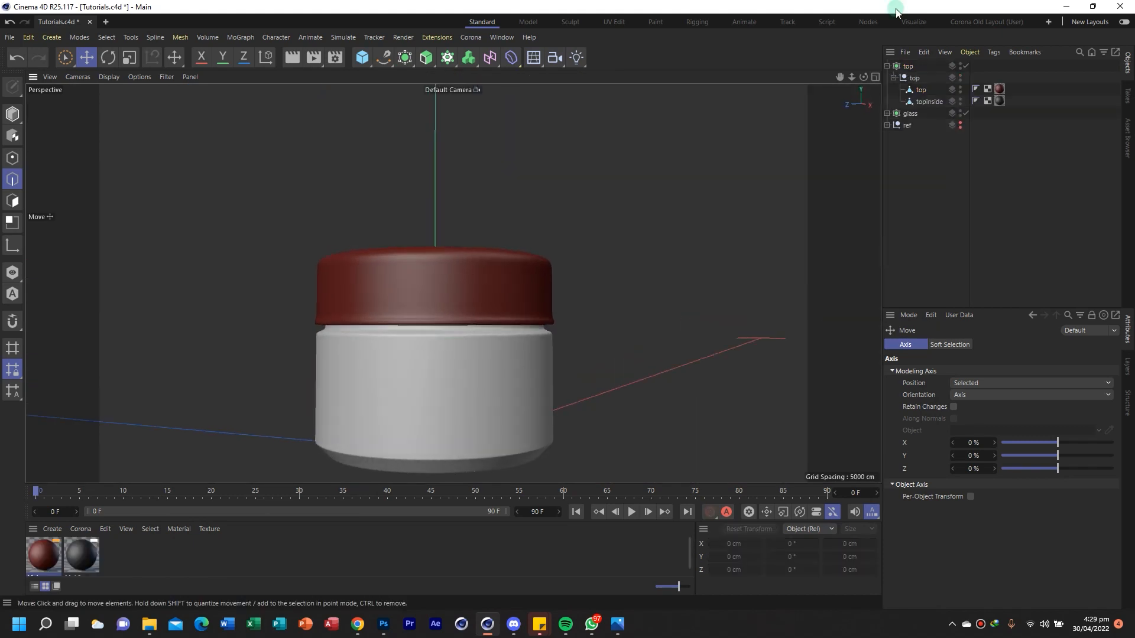
left_click_drag(841, 76, 887, 78)
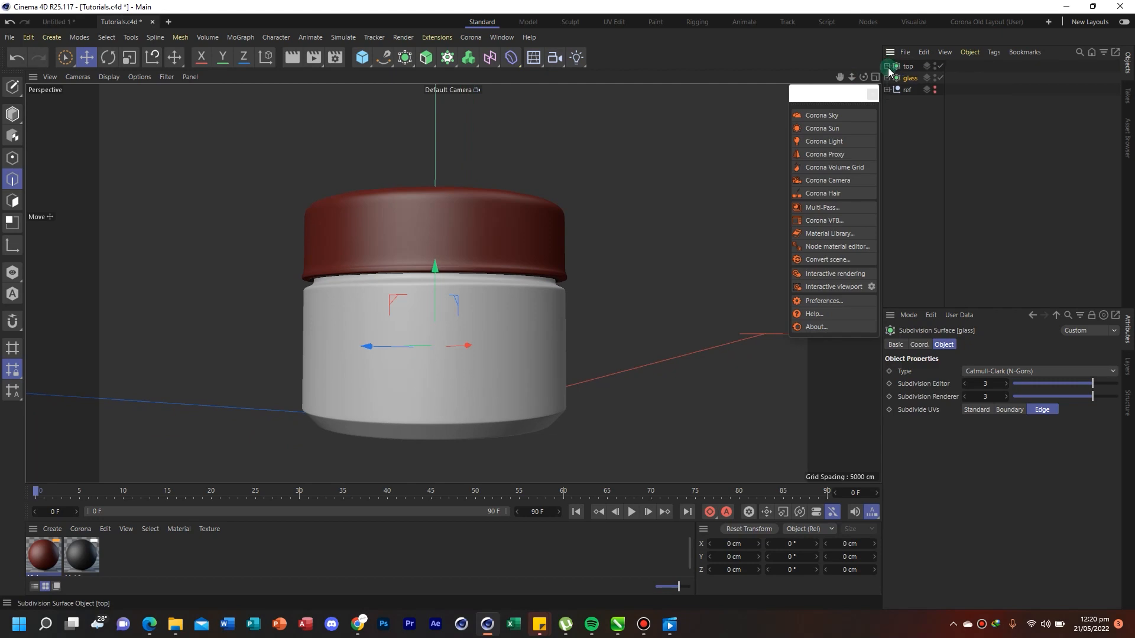
Add a Corona Sky with intensity 0.2, hidden from direct view, and start the interactive viewport render
left_click(840, 116)
left_click(957, 372)
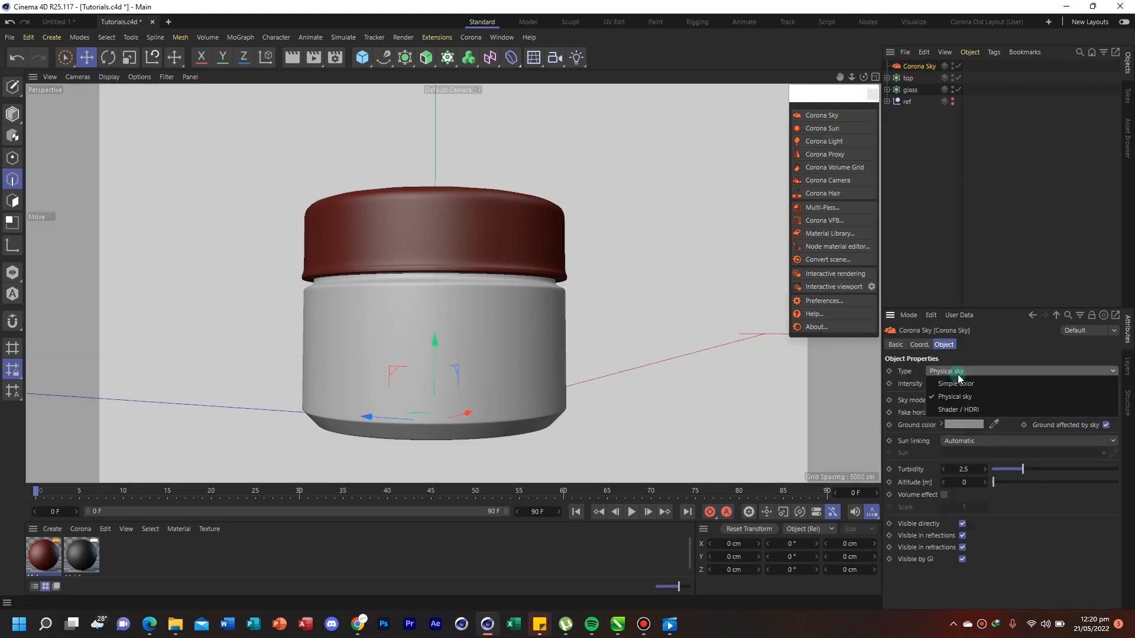
left_click(984, 428)
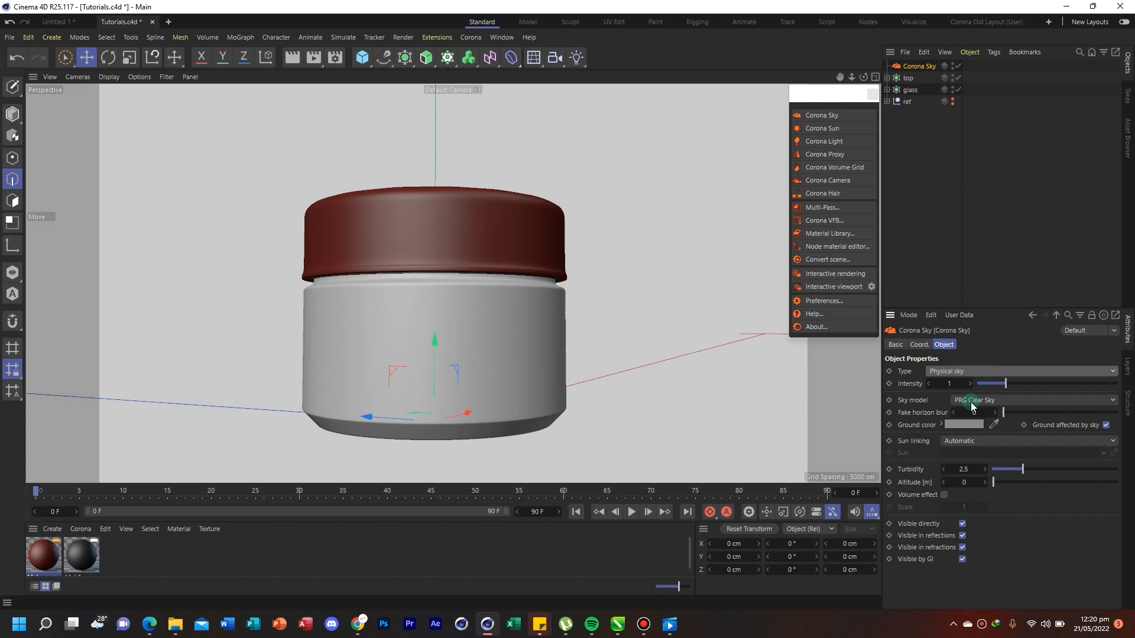
left_click(949, 385)
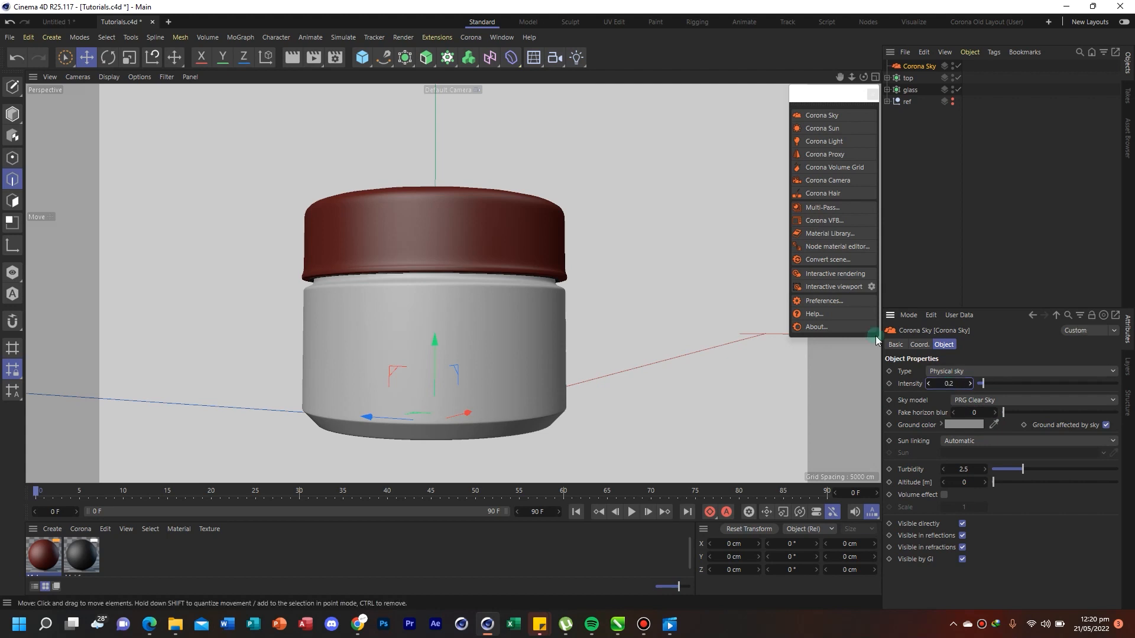
left_click(834, 287)
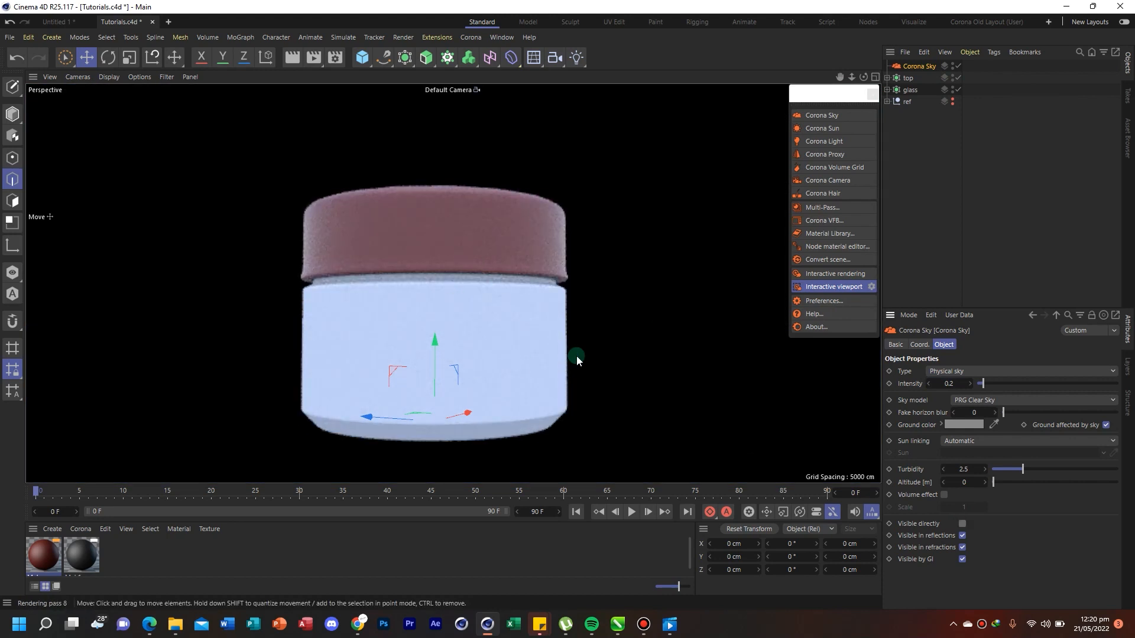
Create a Corona Physical material and open it in the Material Editor beside the jar
left_click(88, 530)
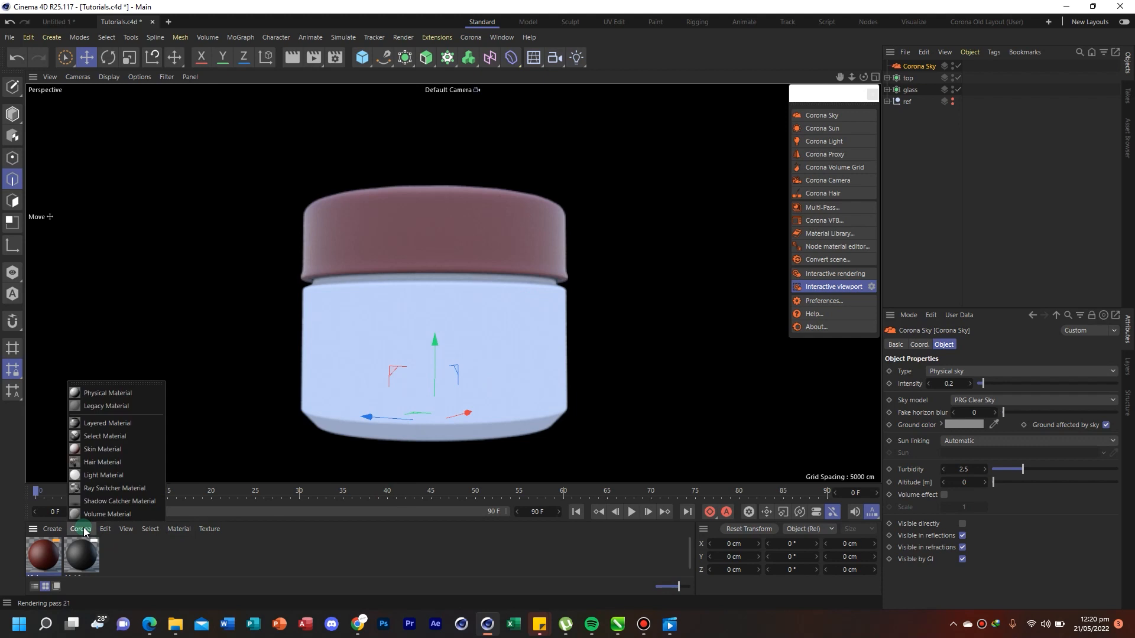
left_click(118, 392)
double_click(43, 556)
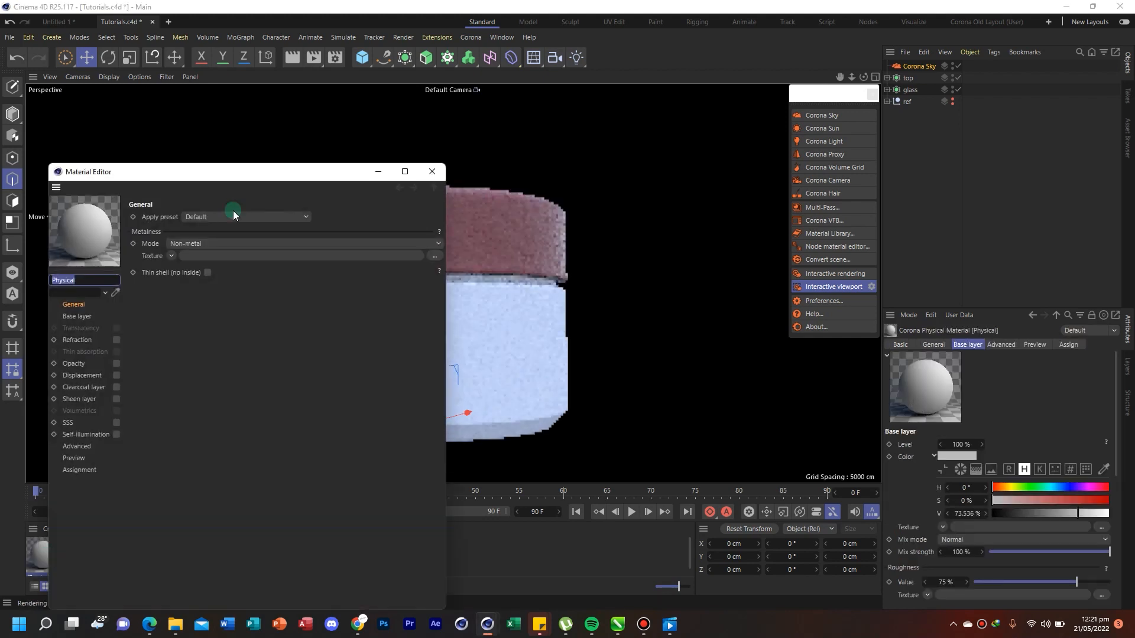
left_click_drag(214, 173, 653, 94)
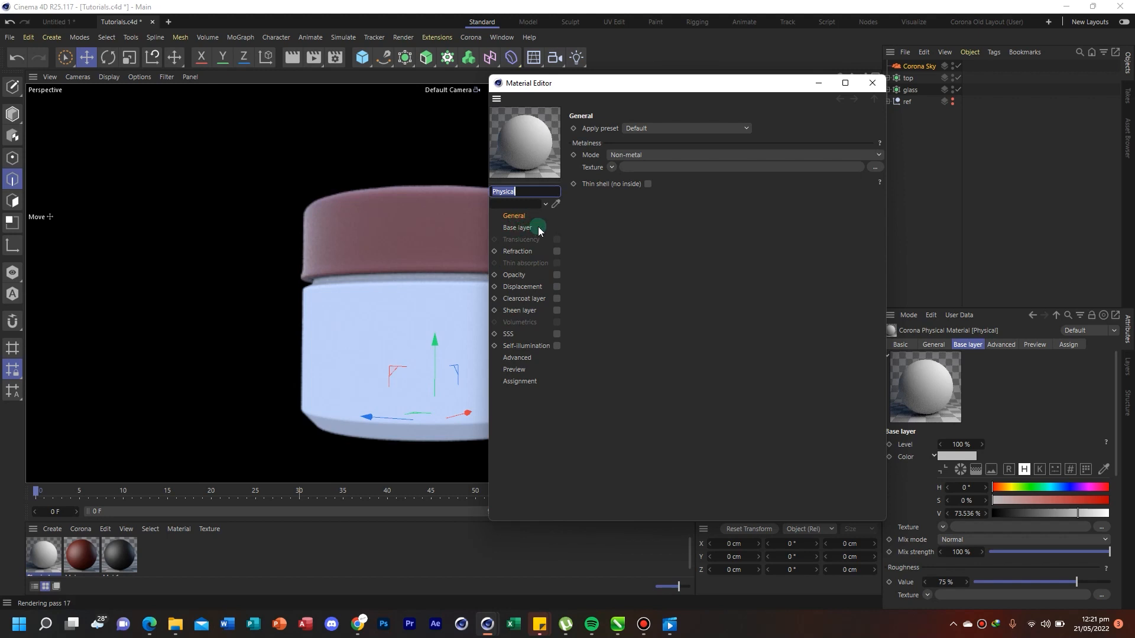
Create a Corona Legacy material and compare its settings with those of the Physical material
left_click(80, 528)
left_click(112, 402)
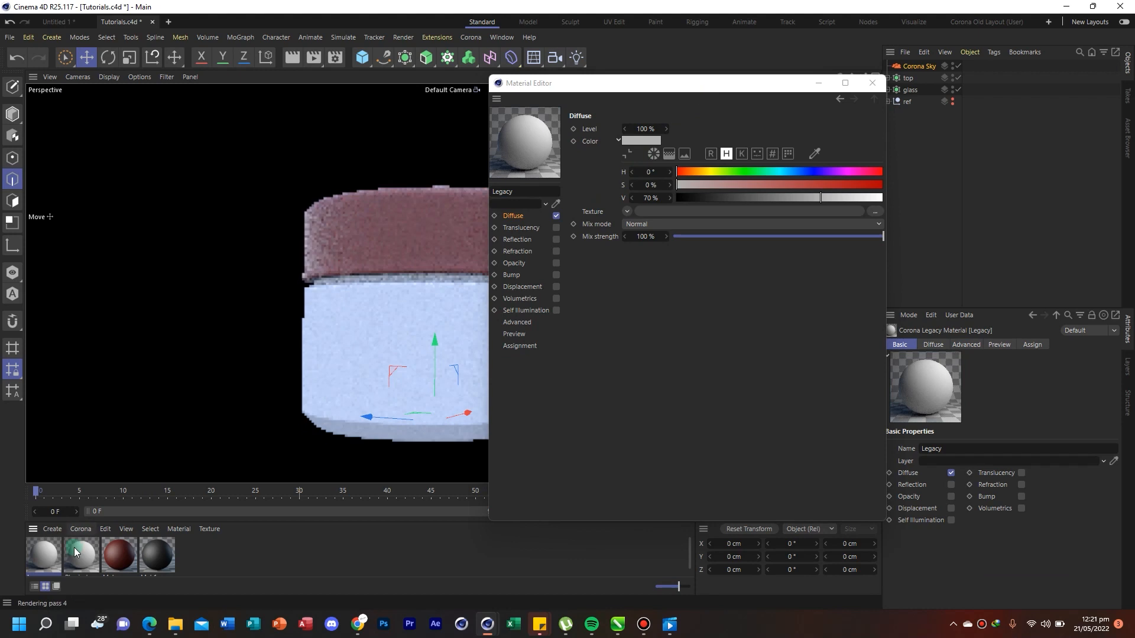
left_click(85, 553)
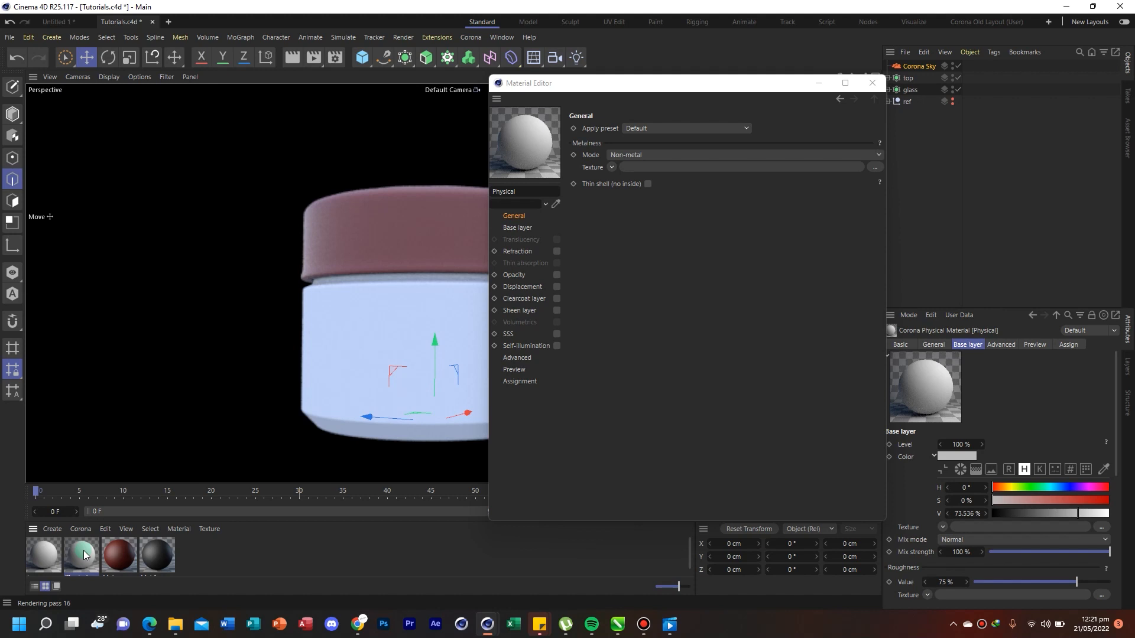
left_click(51, 559)
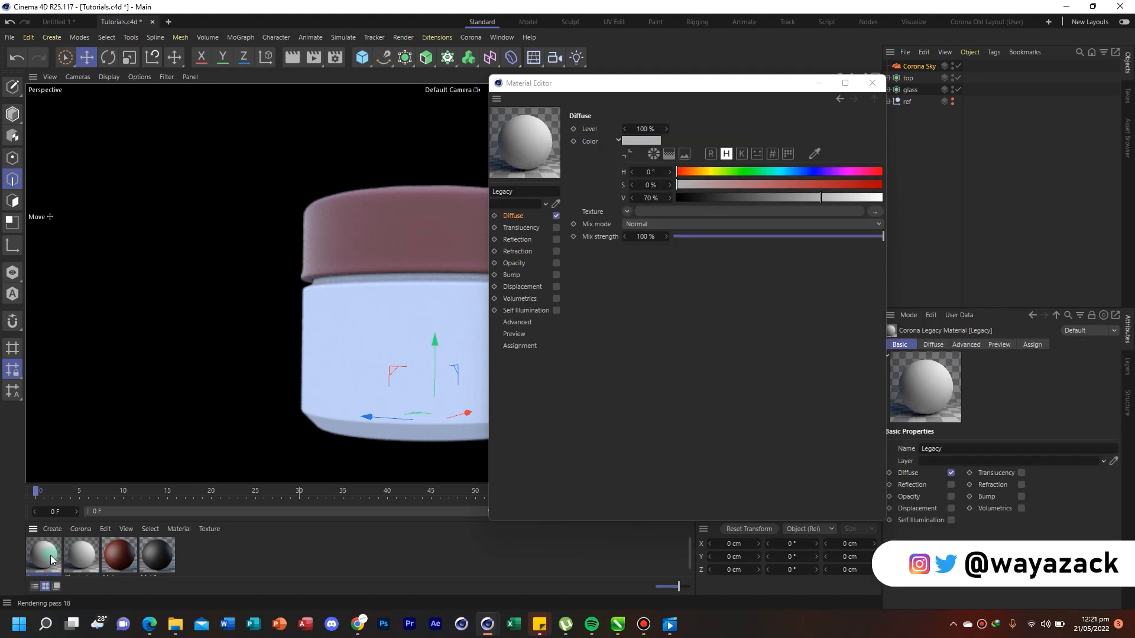
Enlarge the material list to show the names, and rename both the Physical and the Legacy material to Glass
left_click(81, 529)
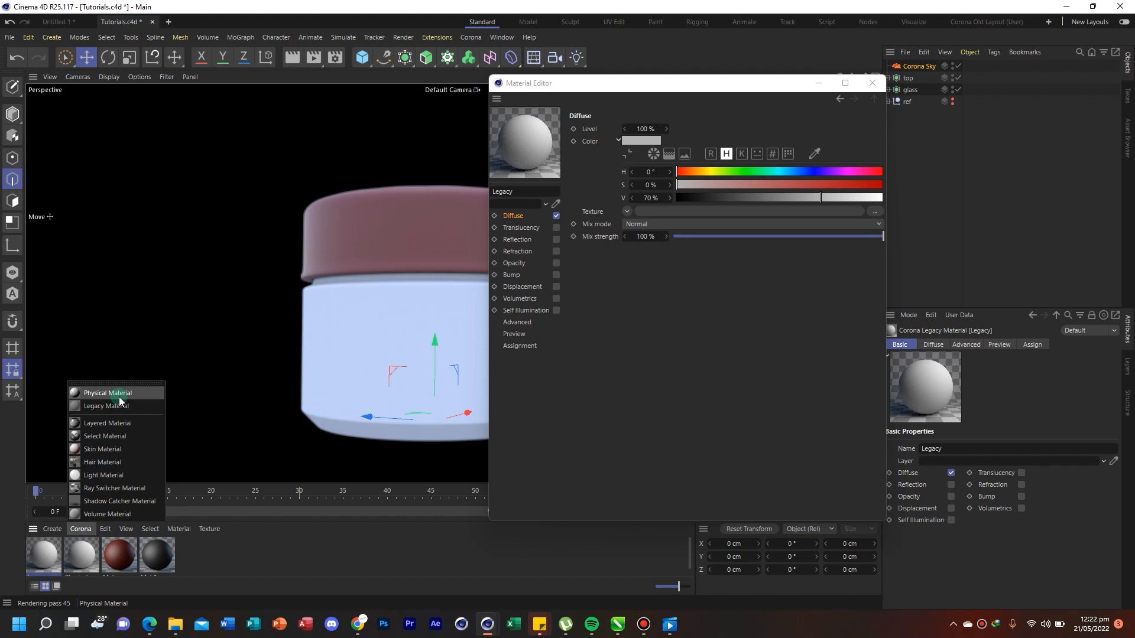
left_click(44, 564)
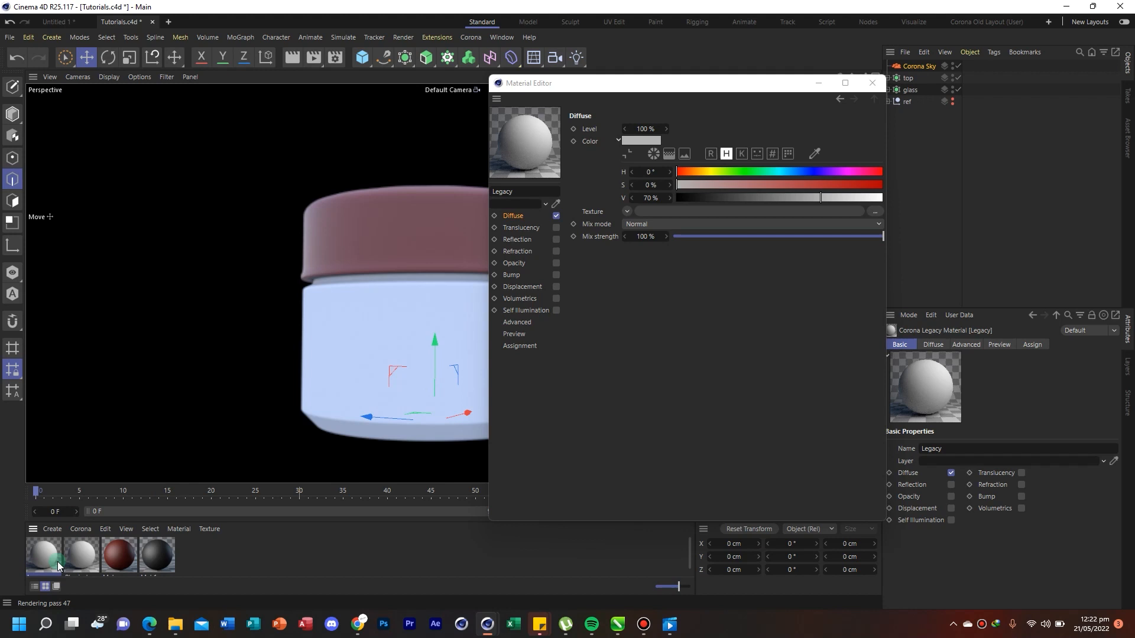
left_click(122, 472)
left_click_drag(105, 483, 105, 459)
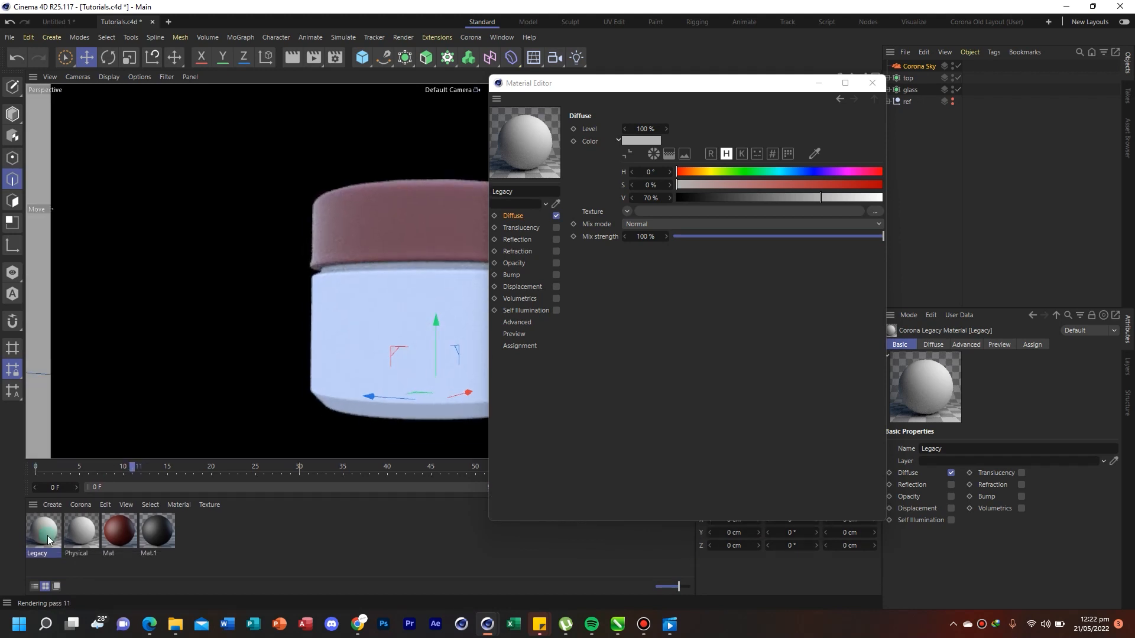
double_click(80, 553)
type("Glass")
key("Return")
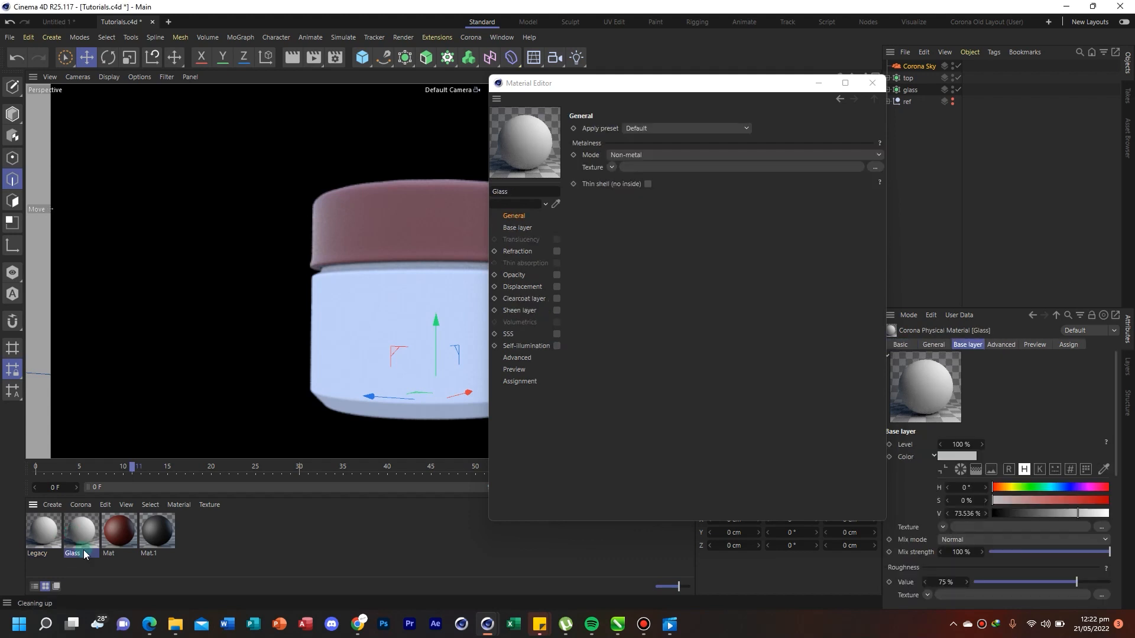
left_click(45, 552)
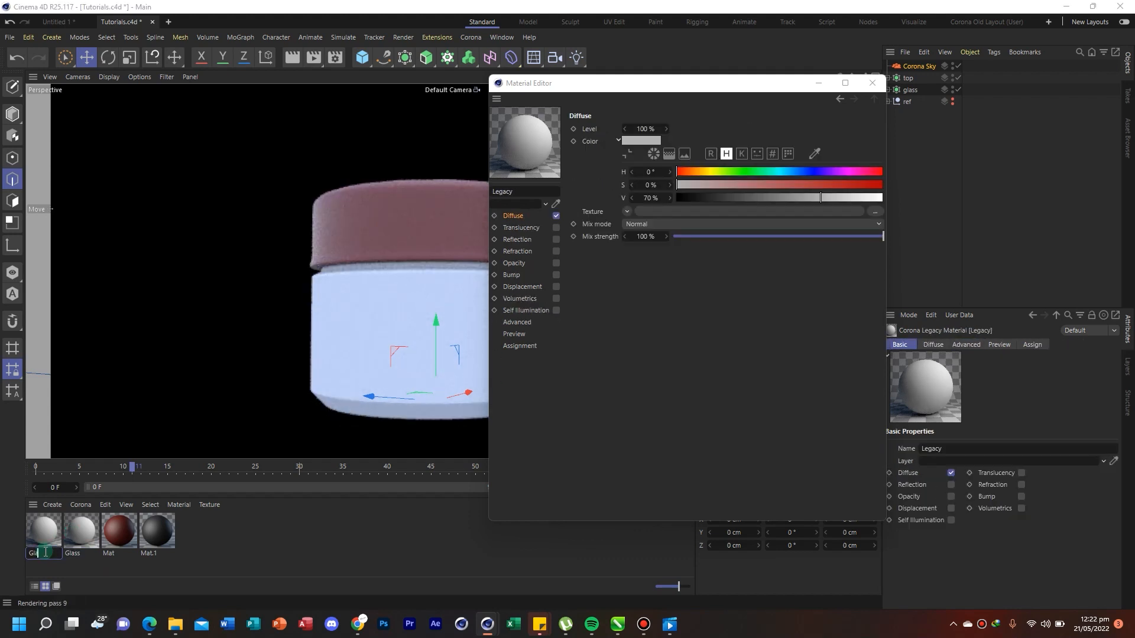
key("Return")
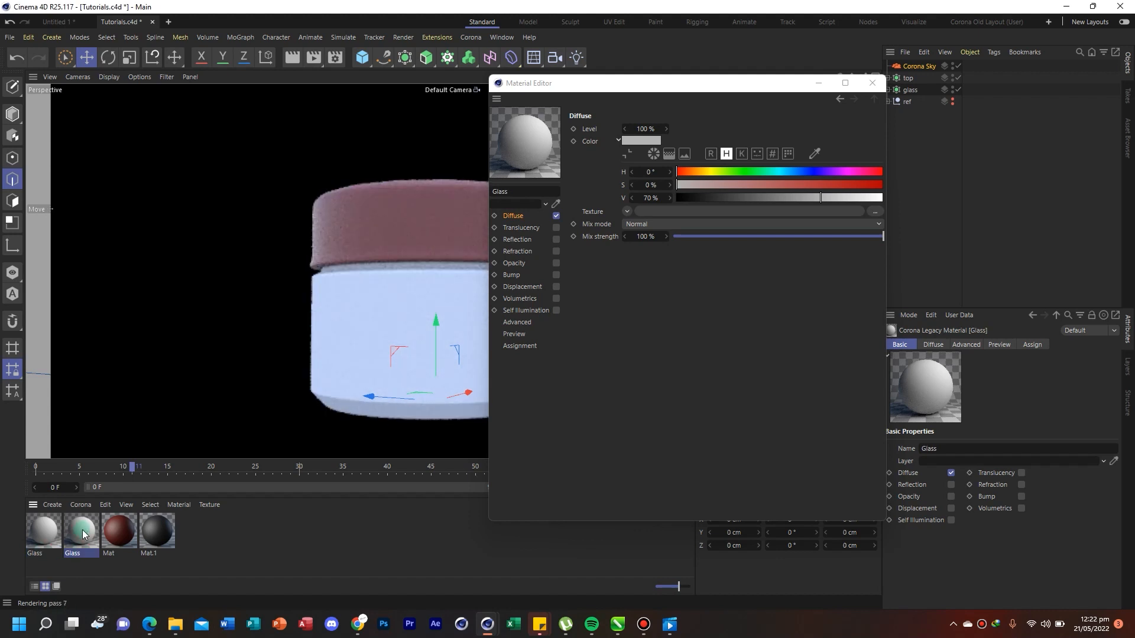
Assign the physical Glass material to the glass mesh inside the glass subdivision surface and open the material for editing
left_click(83, 529)
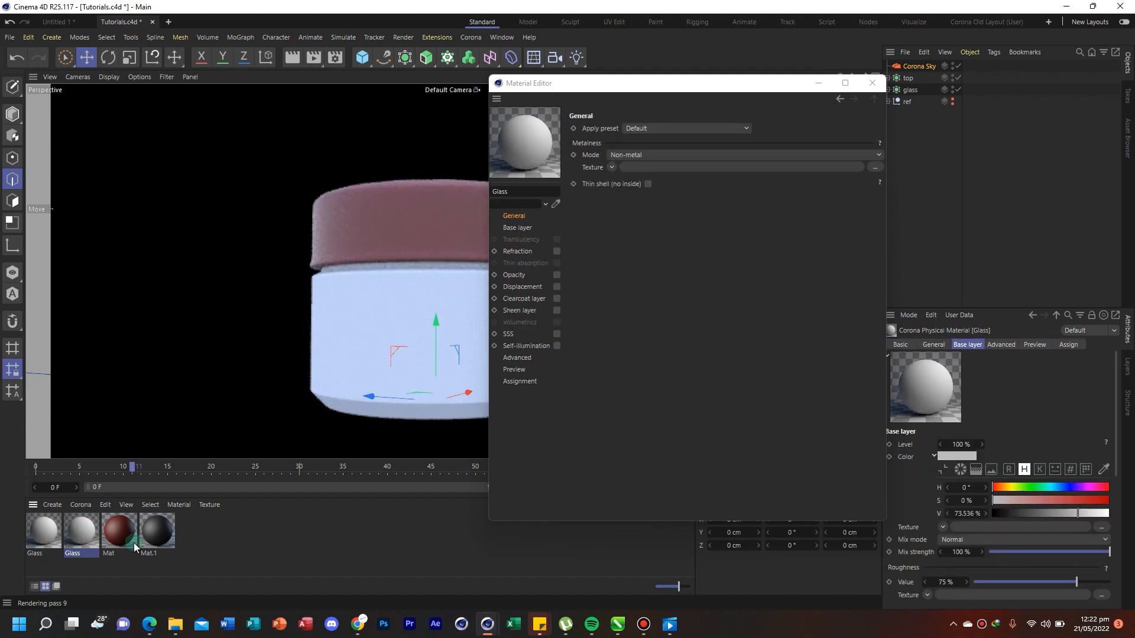
left_click(818, 82)
left_click(863, 78)
left_click(886, 90)
left_click(918, 102)
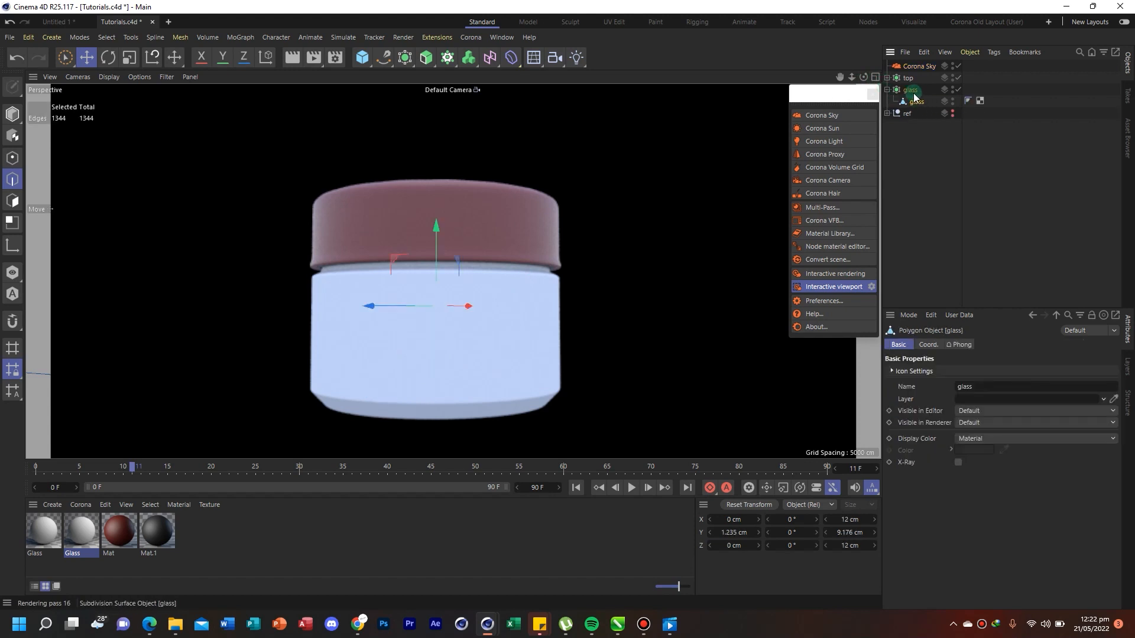
left_click_drag(866, 76, 916, 103)
double_click(83, 536)
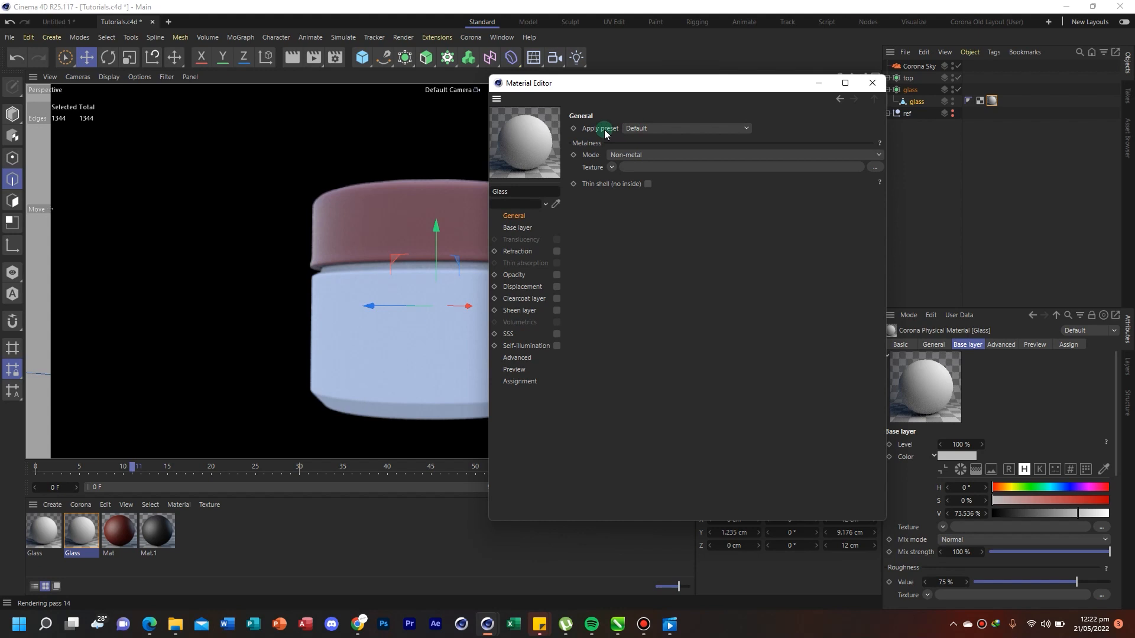
Apply the Glass preset to the physical Glass material and review its base layer settings
left_click(661, 129)
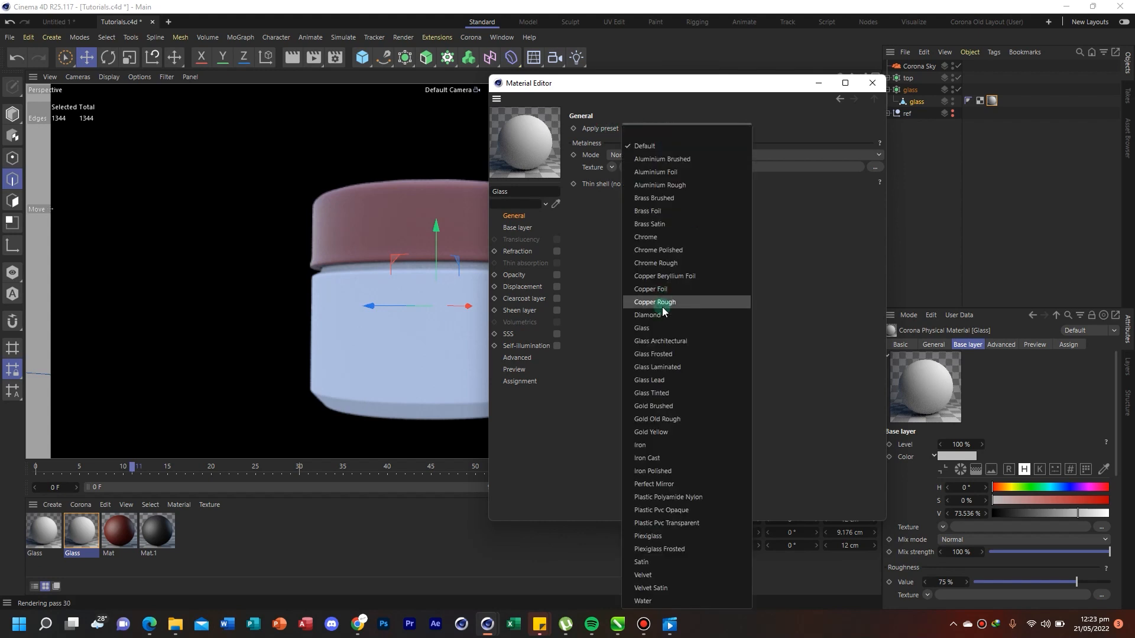
left_click(660, 330)
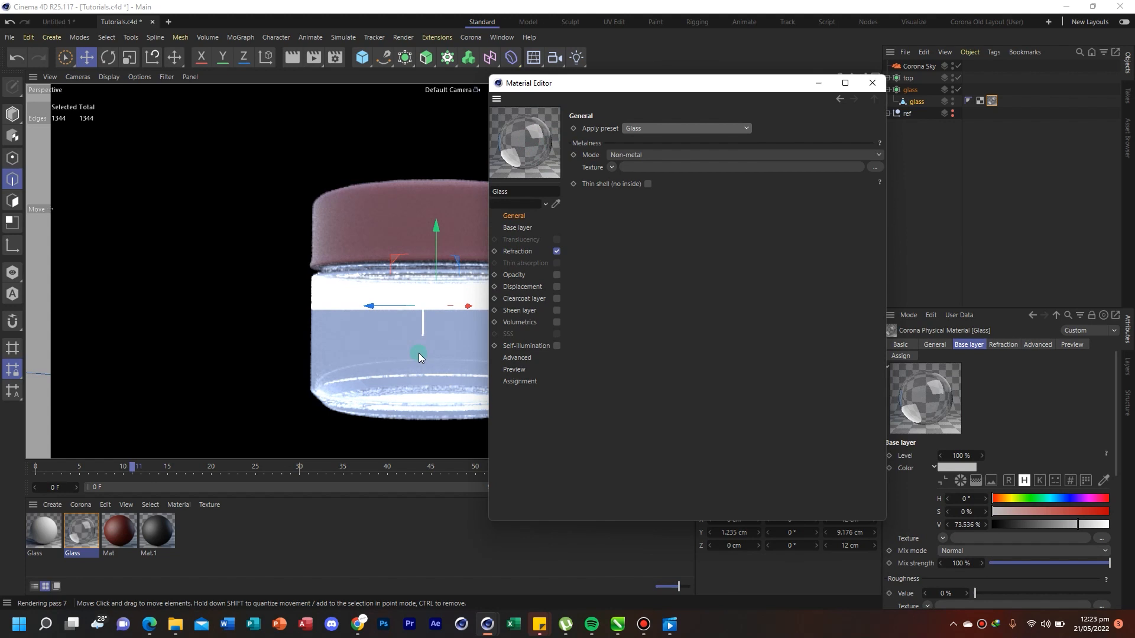
left_click(513, 229)
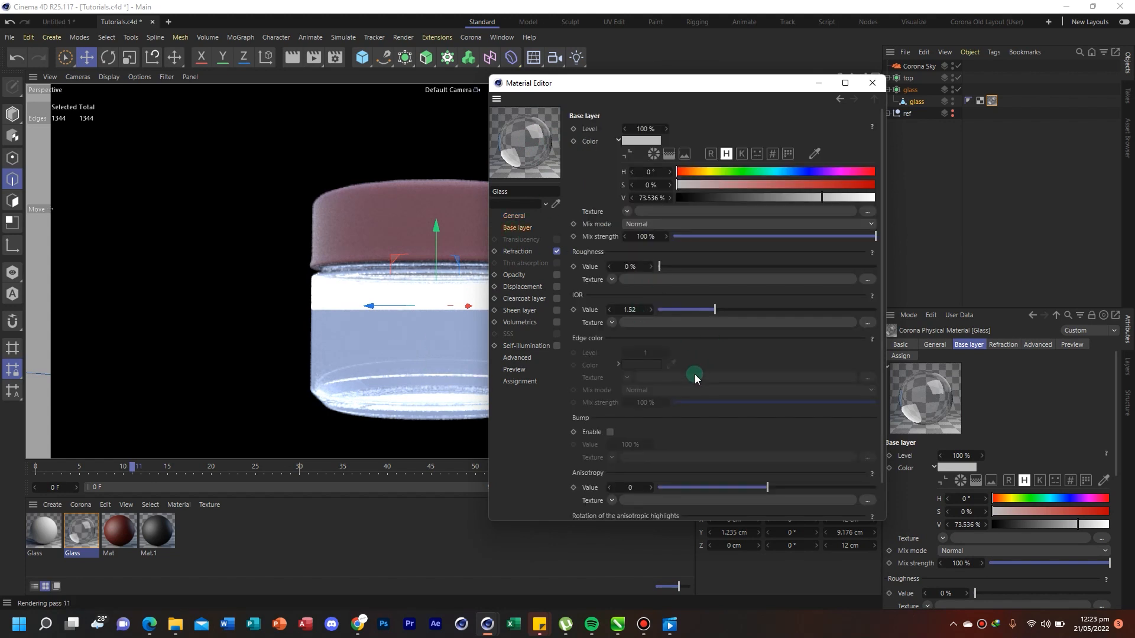
left_click_drag(881, 256, 882, 328)
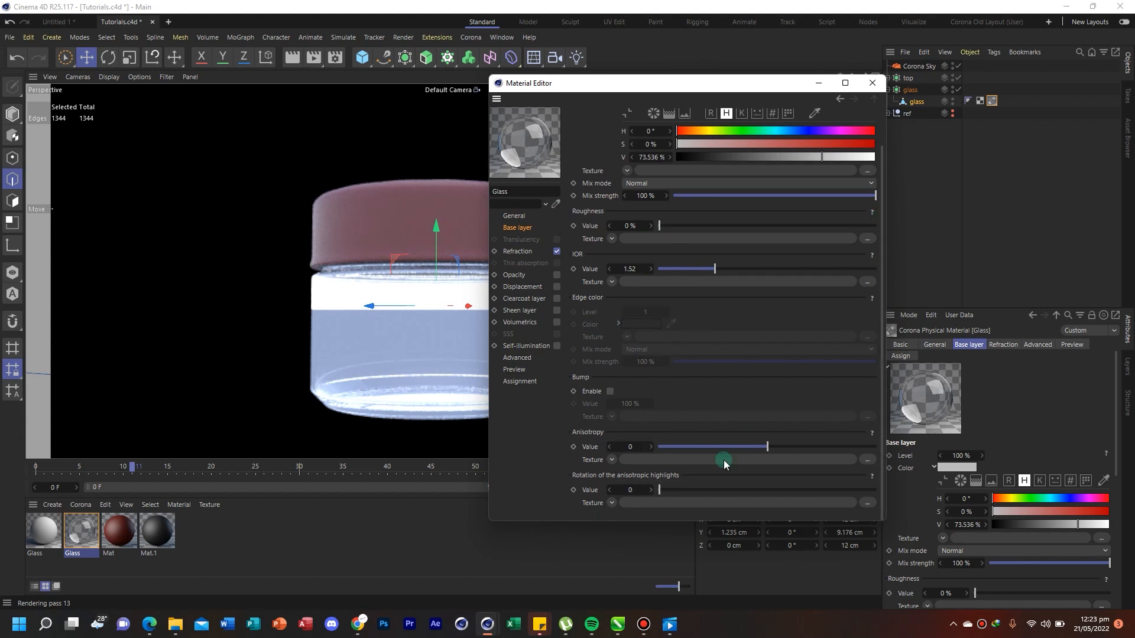
Apply the Glass Architectural preset to the physical Glass material and show its base layer settings
left_click(514, 216)
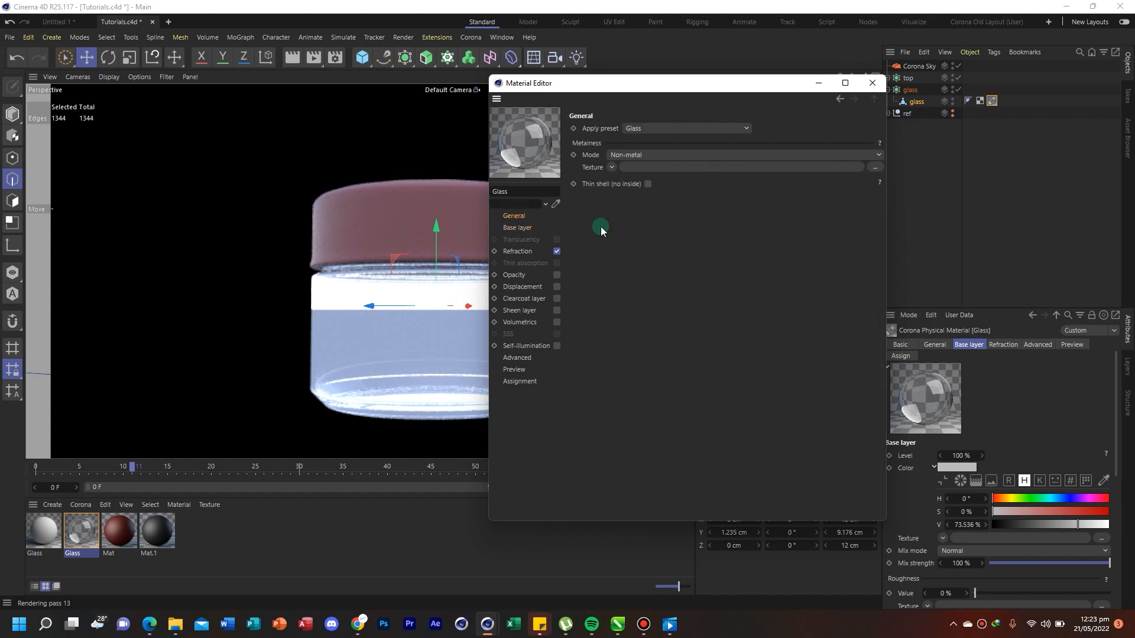
left_click(660, 129)
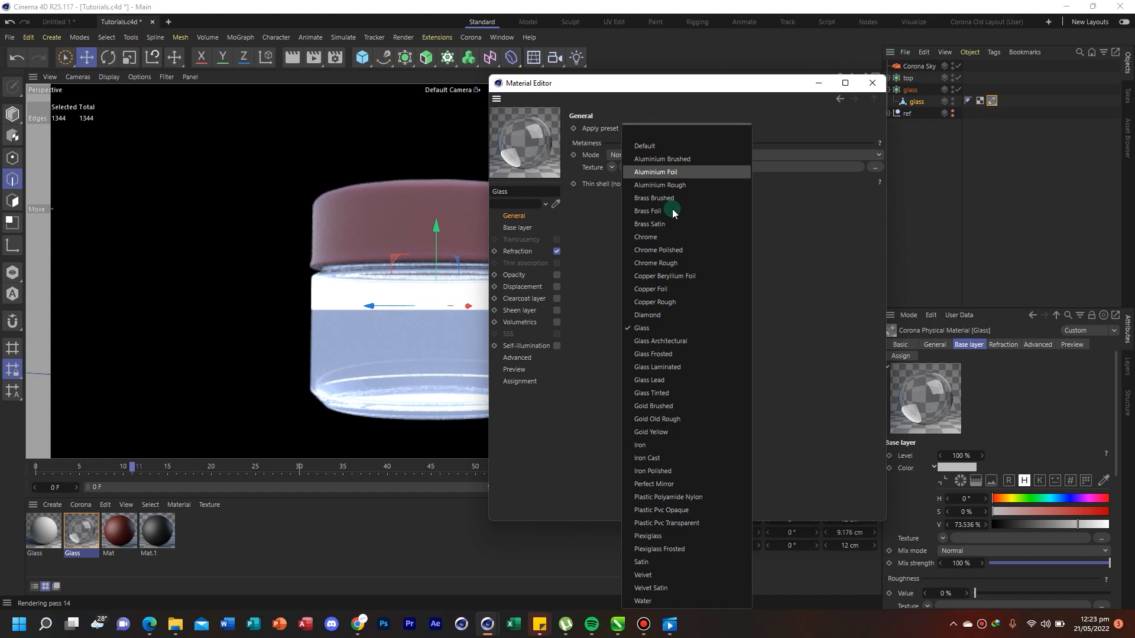
left_click(688, 342)
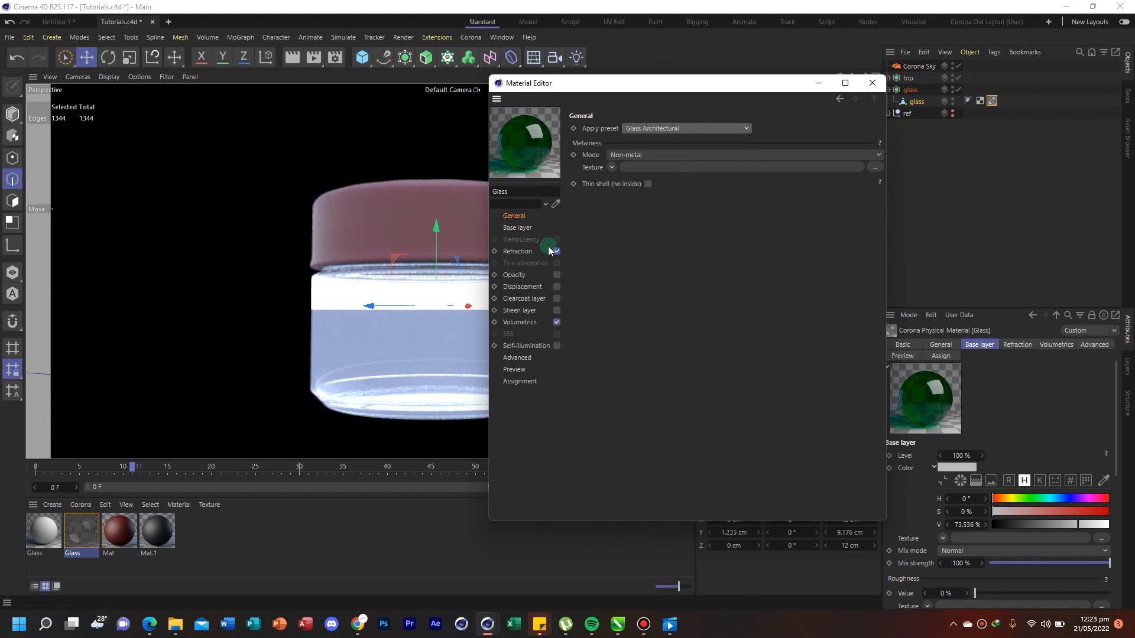
left_click(517, 229)
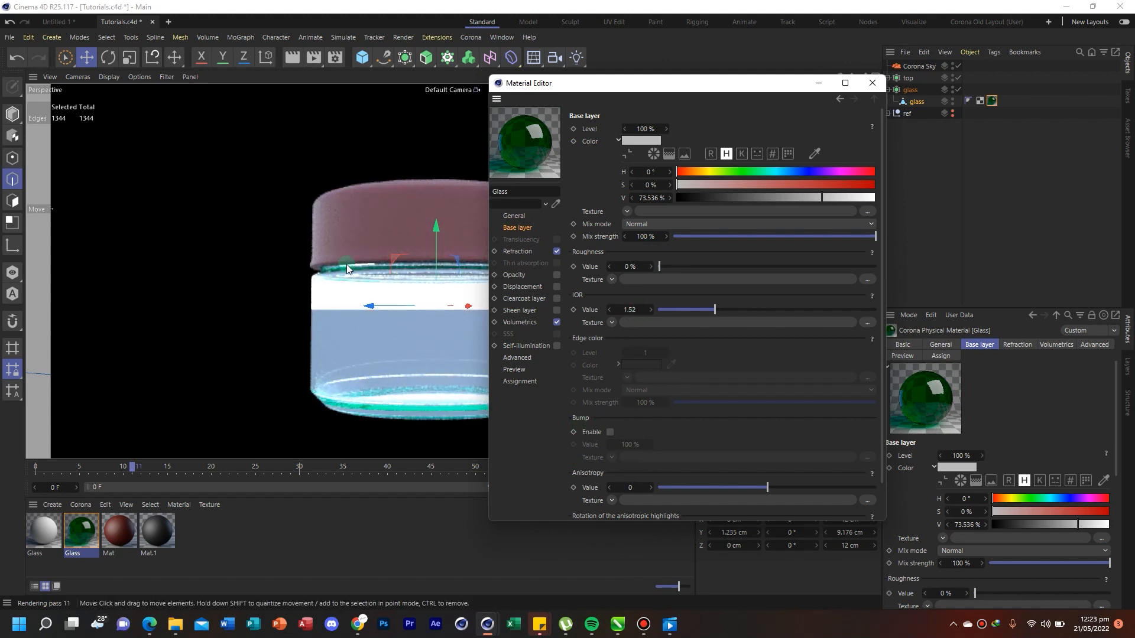
Change the Corona Sky type to Shader / HDRI and load drackenstein_quarry_4k.exr as its shader
left_click(919, 66)
left_click(999, 401)
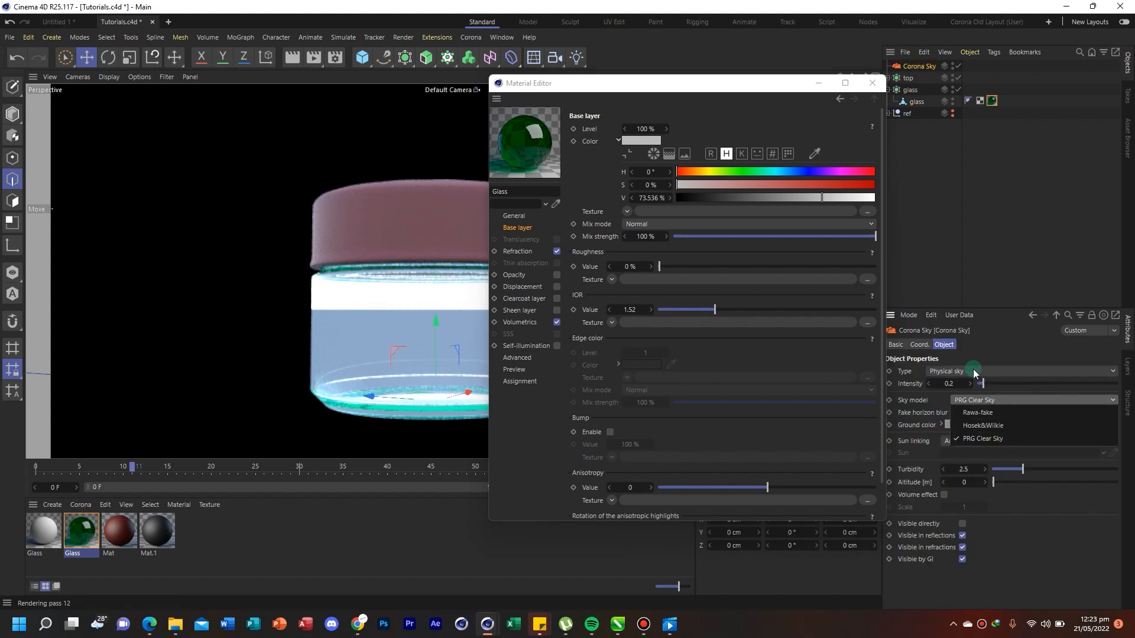
left_click(974, 371)
left_click(998, 405)
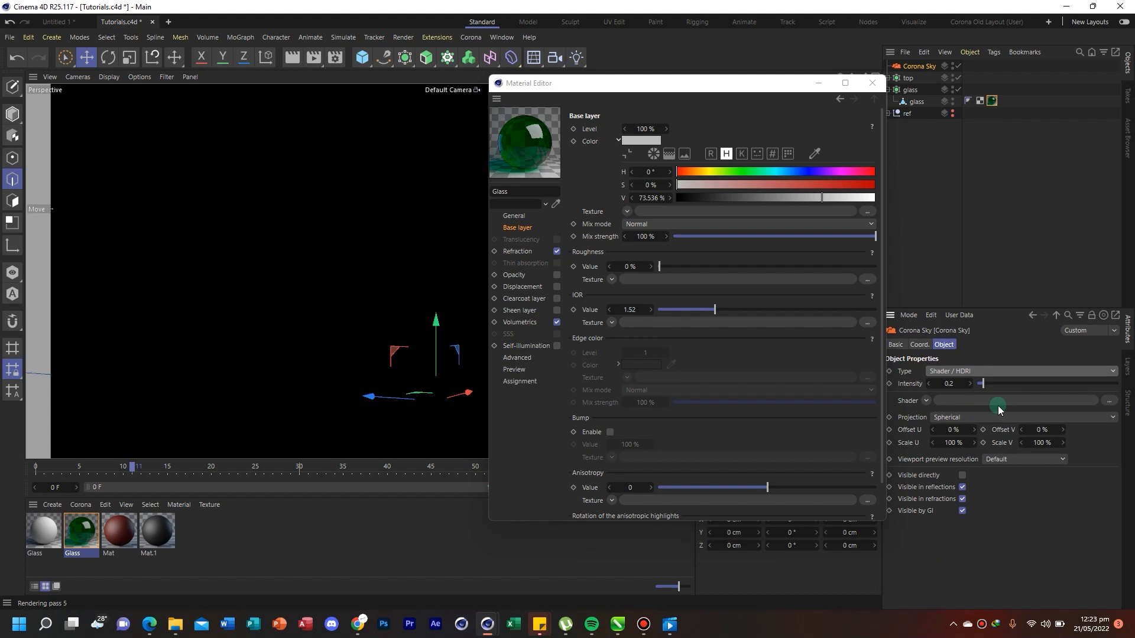
left_click(1109, 402)
double_click(170, 329)
left_click(655, 362)
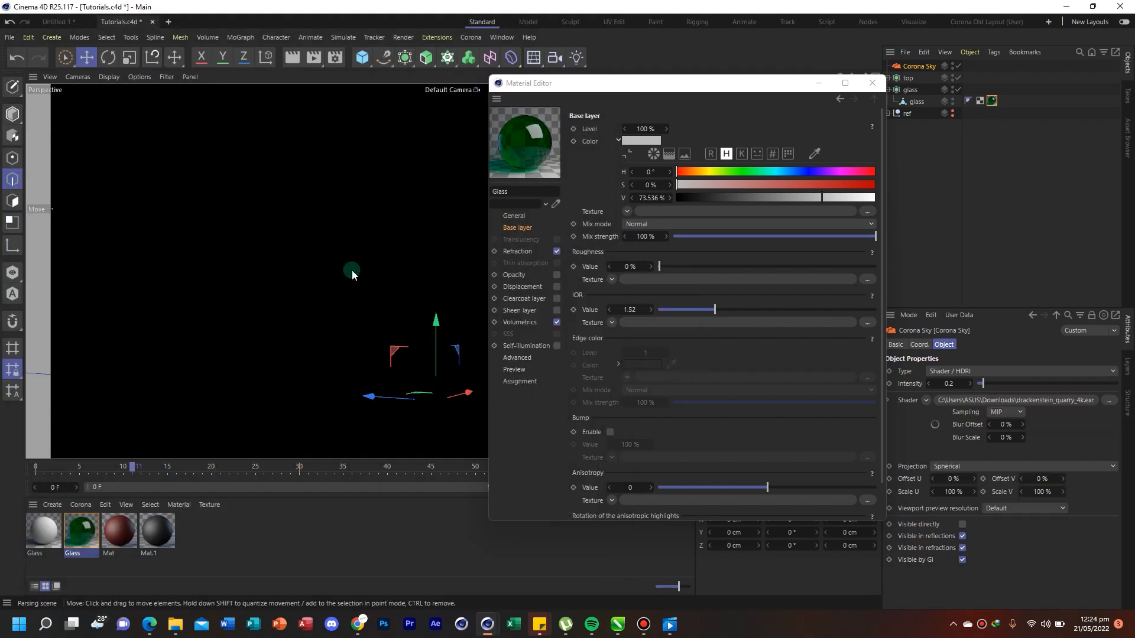
Show the HDRI directly behind the jar, adjust its Offset U to reposition the reflections, and hide it from direct view again
left_click(819, 83)
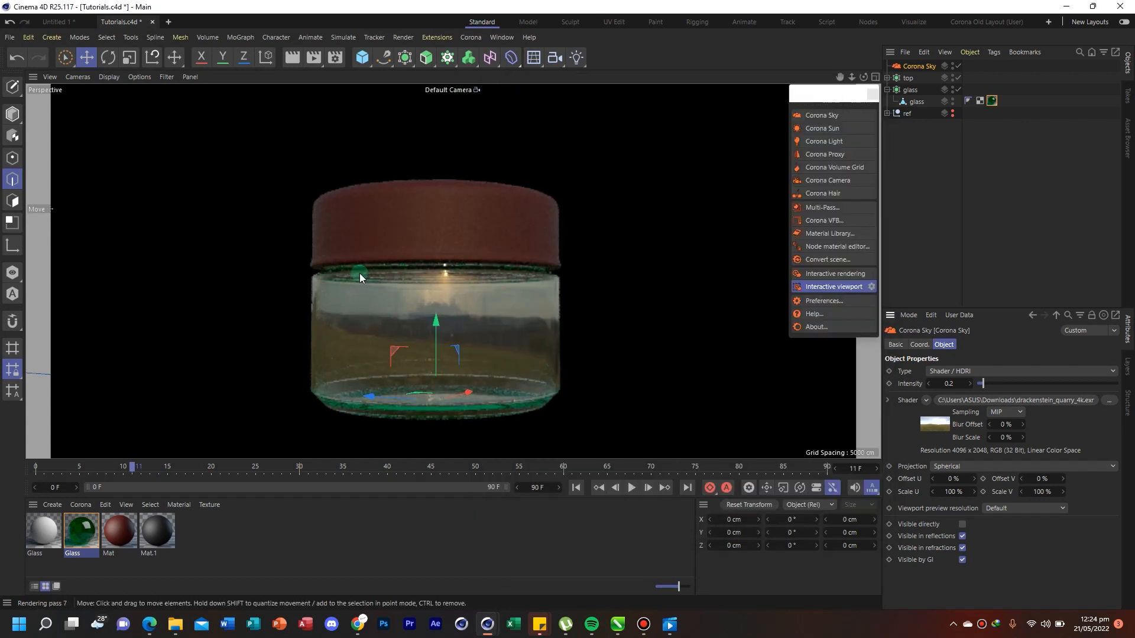
left_click(963, 524)
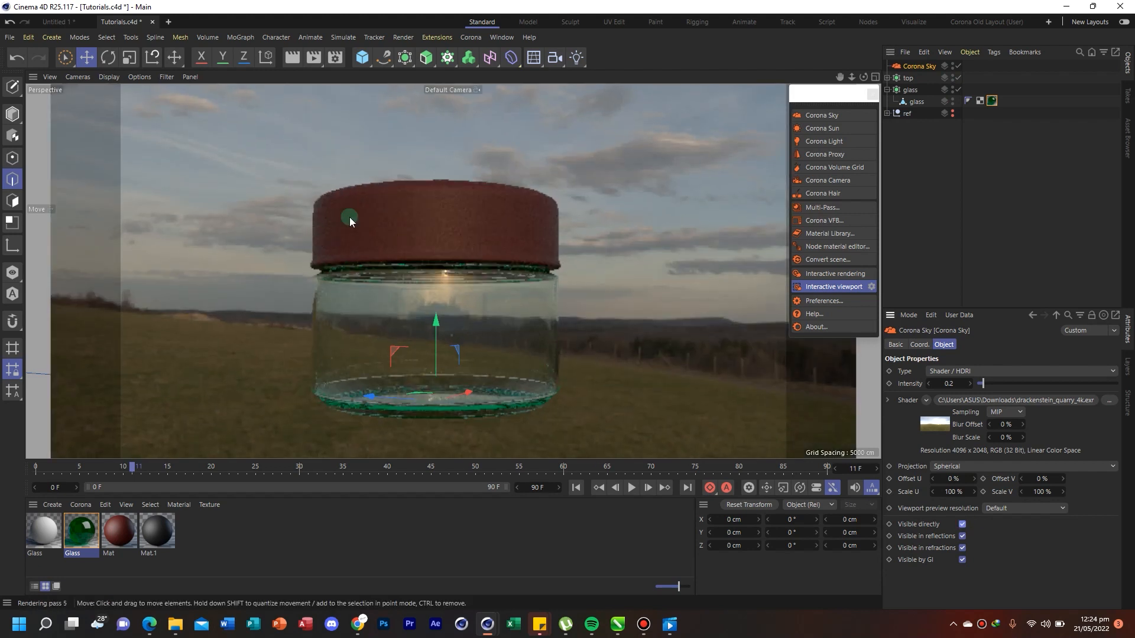
left_click_drag(952, 480, 1022, 480)
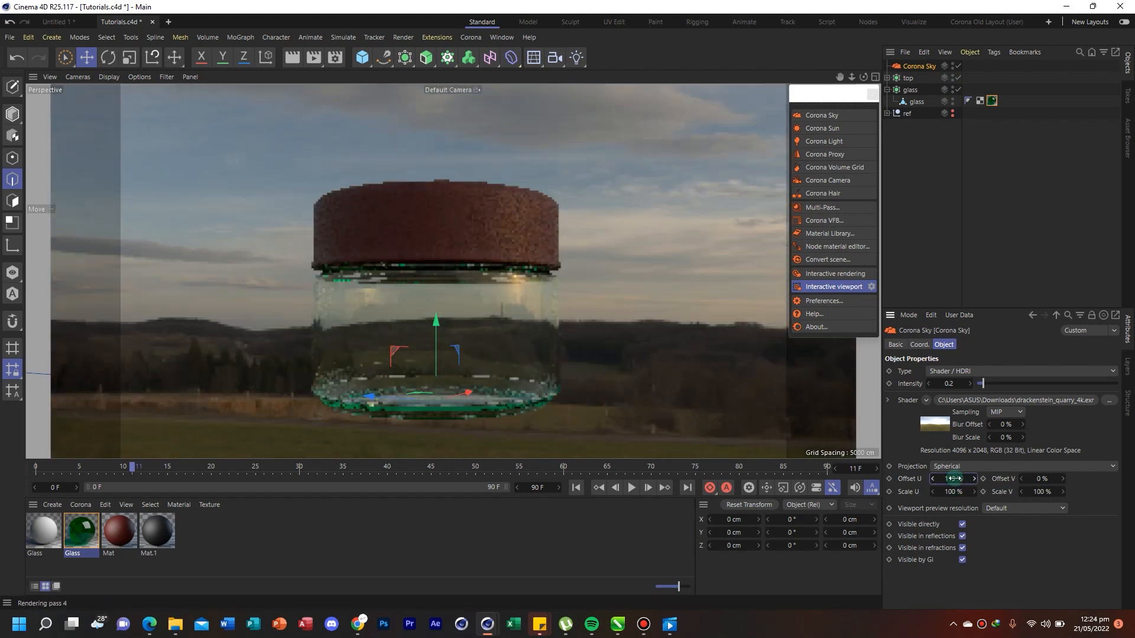
mouse_move(952, 480)
left_mouse_down()
mouse_move(994, 480)
mouse_move(949, 480)
left_mouse_up()
left_click(963, 524)
Disable Diffuse and enable Reflection and Refraction in the legacy Glass material, and apply it to the jar's glass body
left_click(934, 195)
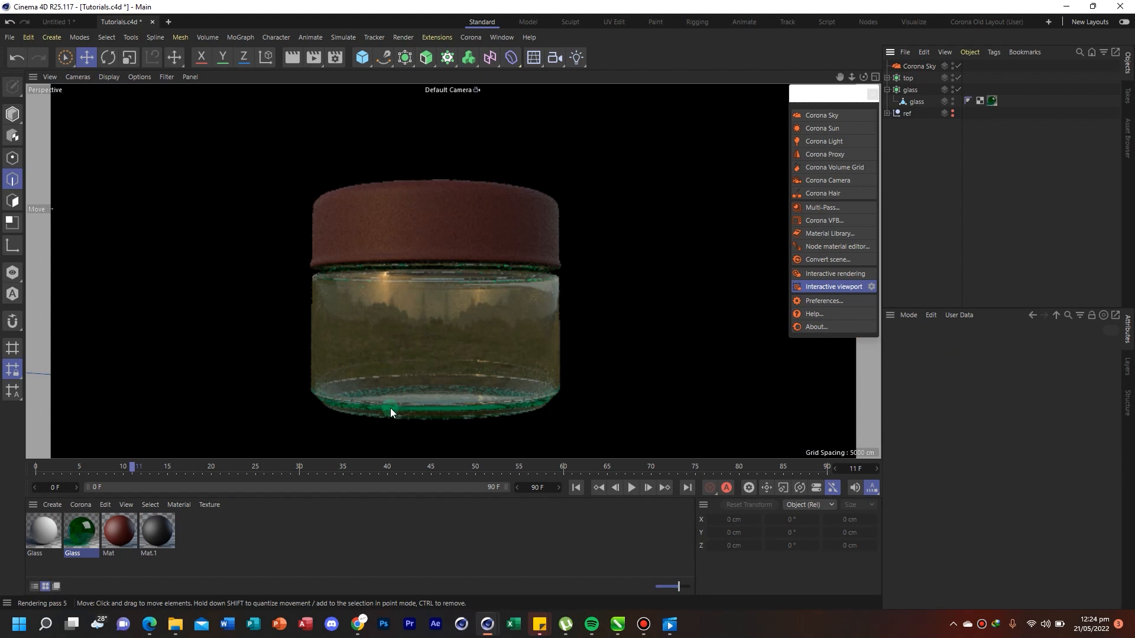
double_click(46, 531)
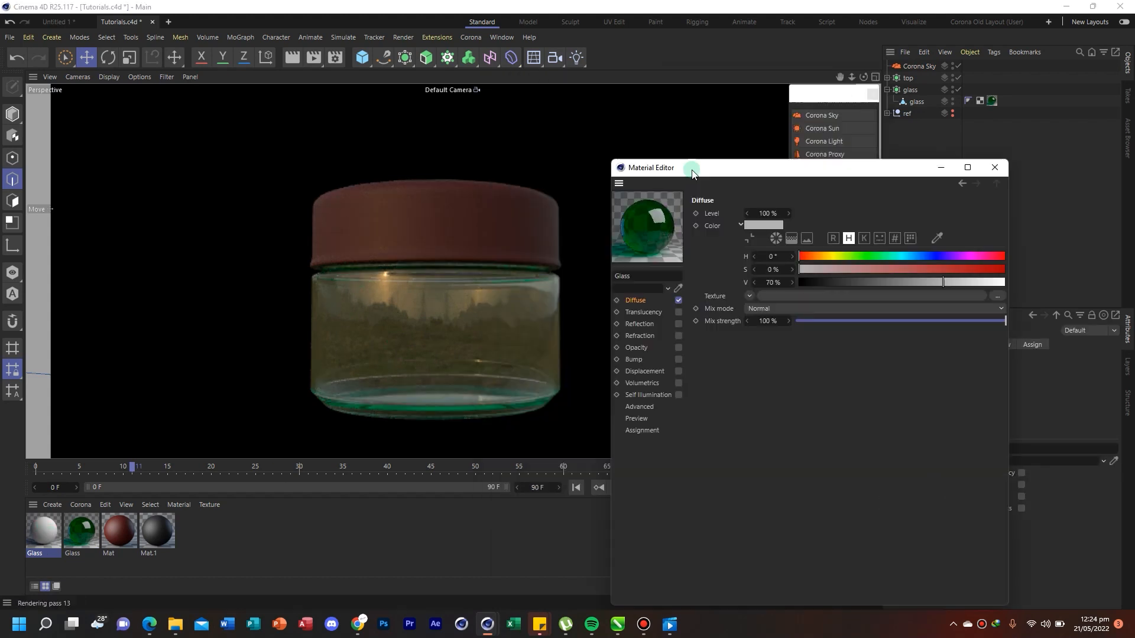
left_click(689, 302)
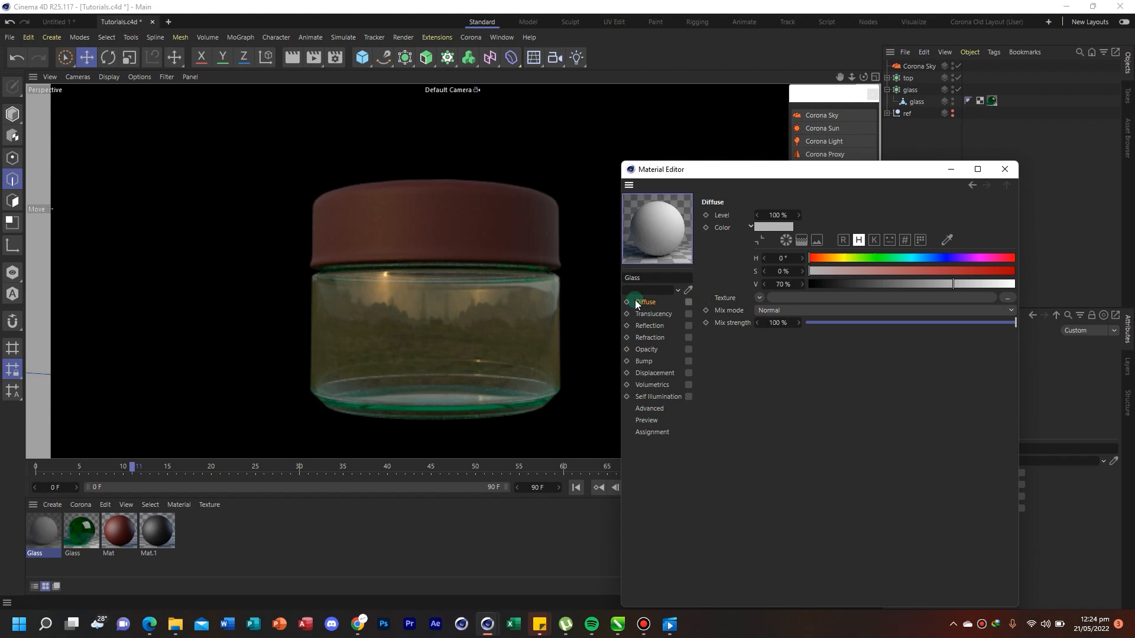
left_click(688, 325)
left_click(689, 338)
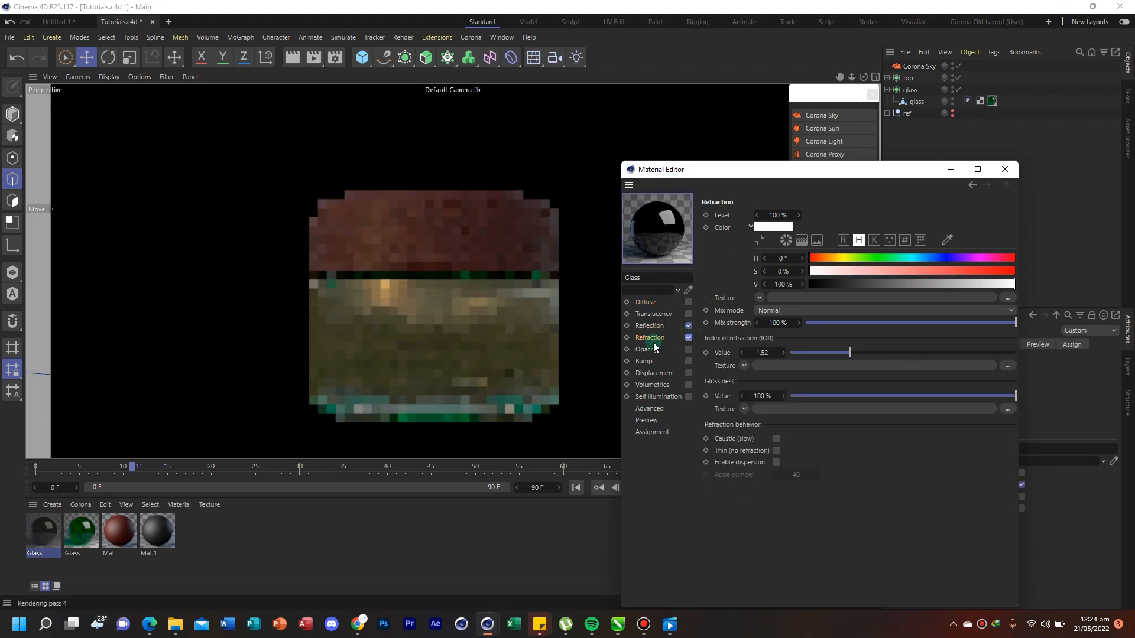
left_click(650, 326)
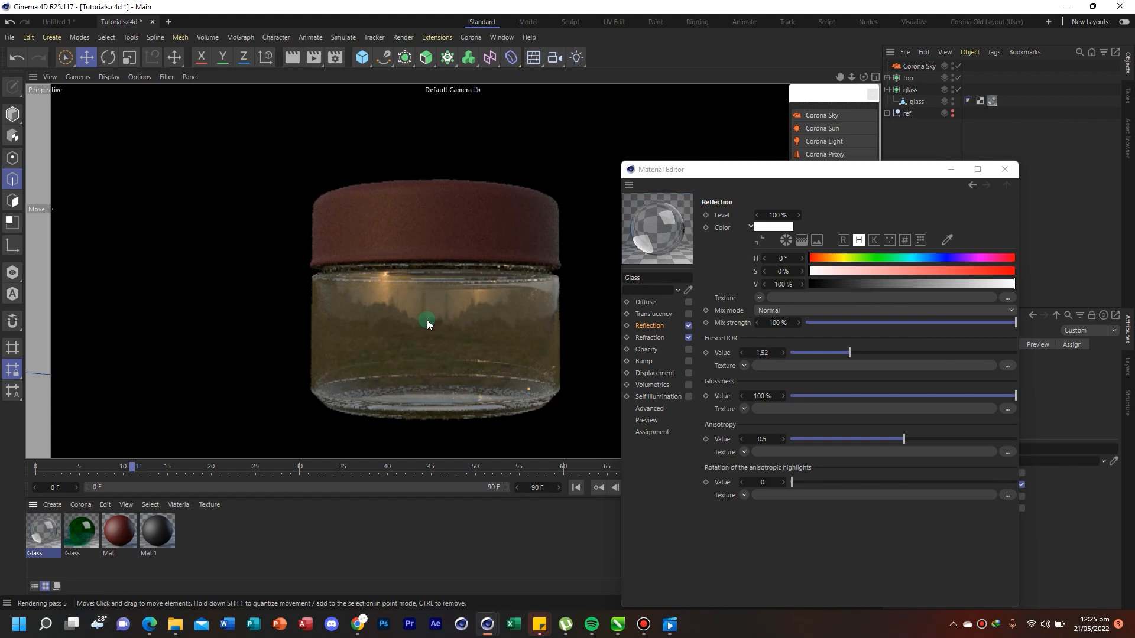
left_click(919, 67)
left_click(951, 169)
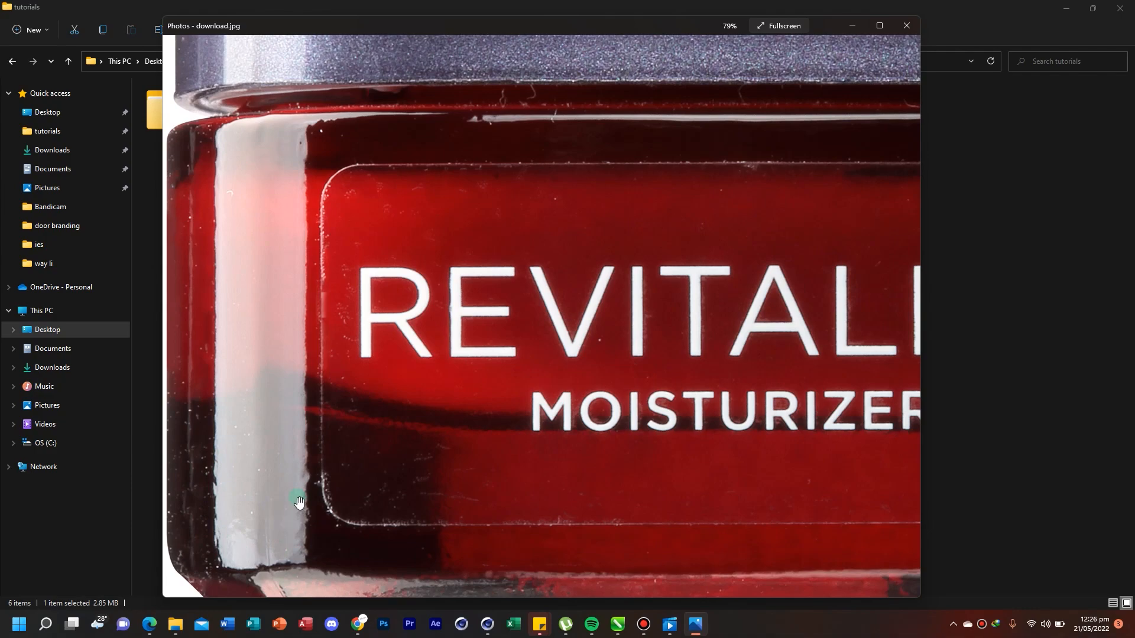
Enlarge the reference photo download.jpg and examine the jar's glass edges, side reflections and bevelled base
left_click(879, 26)
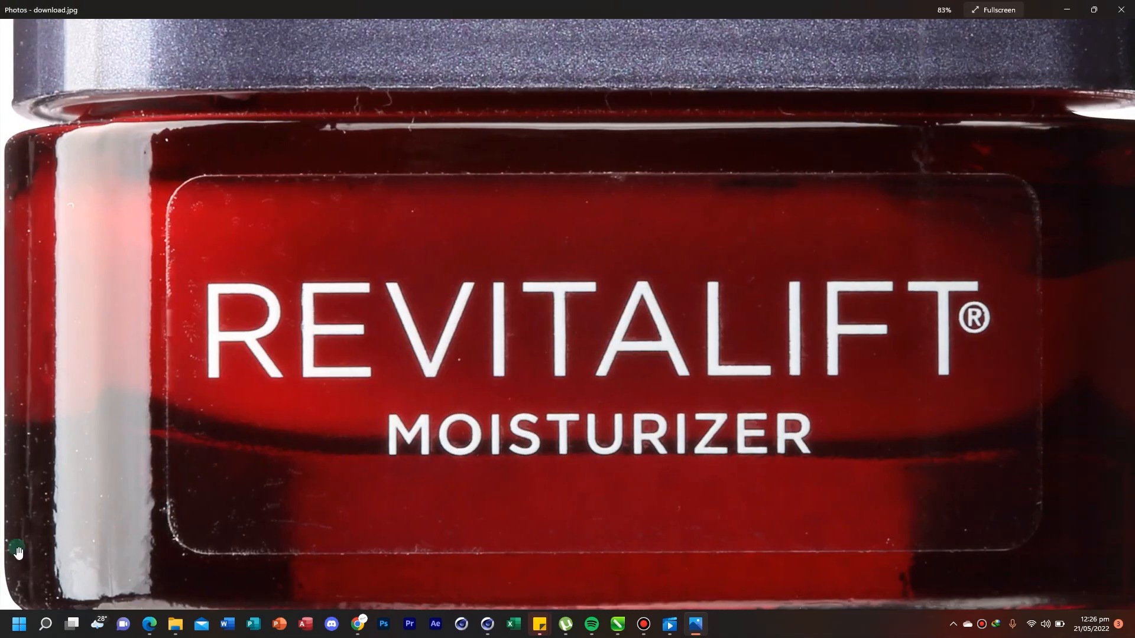
left_click_drag(141, 597, 138, 440)
left_click_drag(55, 254, 94, 375)
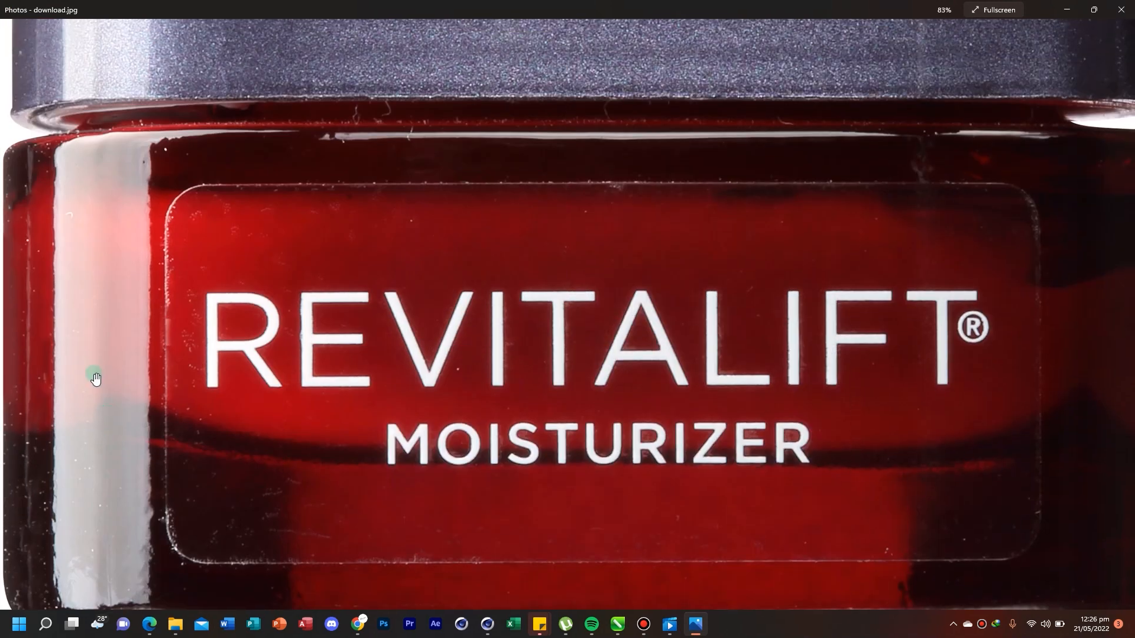
left_click_drag(19, 554, 20, 427)
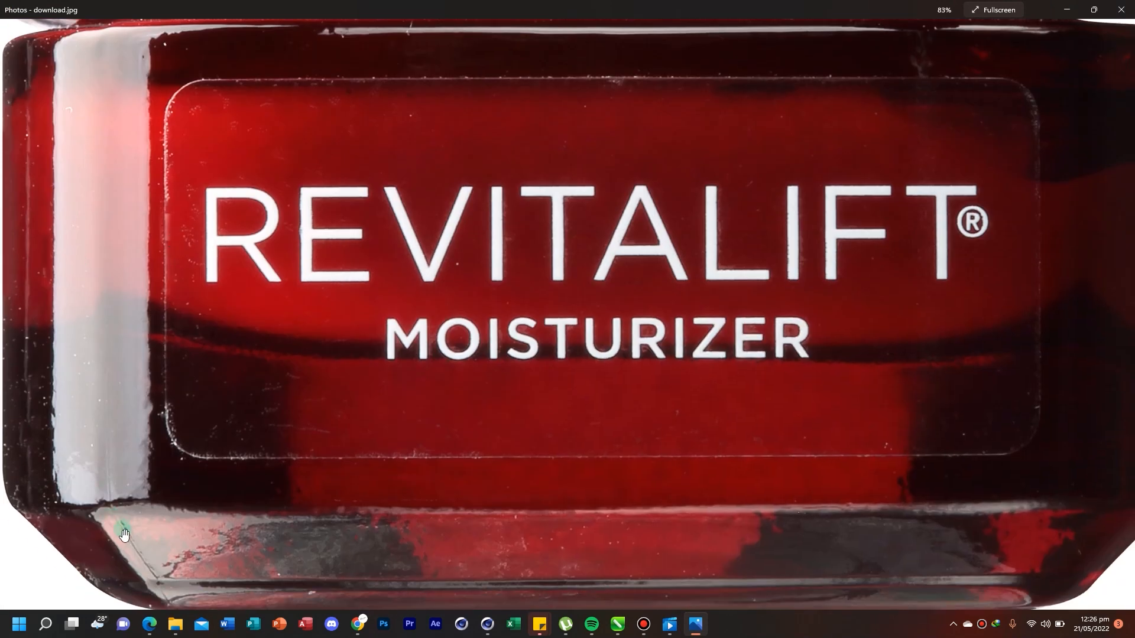
left_click_drag(124, 536, 122, 512)
left_click_drag(631, 561, 636, 569)
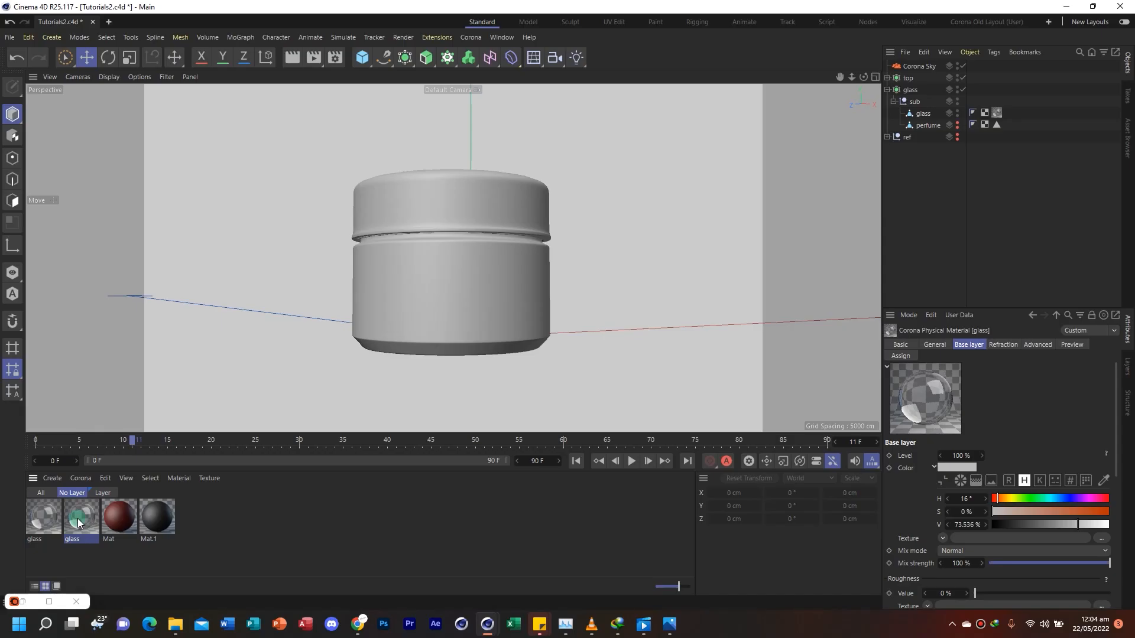
Open the physical glass material for editing and review its General settings and available channels
double_click(76, 519)
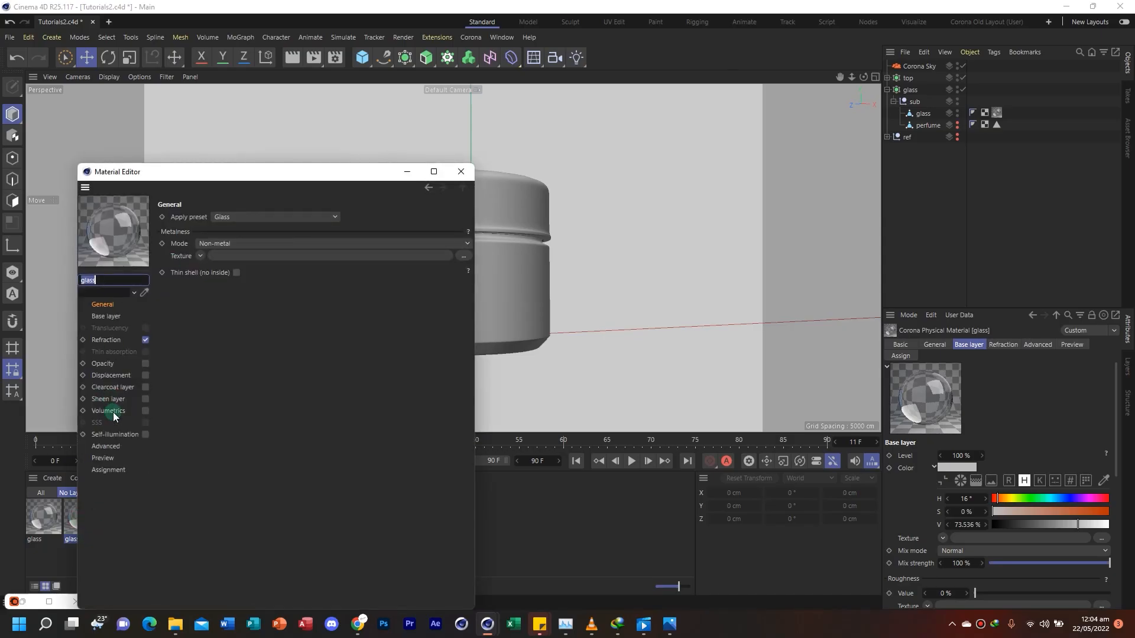
left_click_drag(236, 183, 469, 145)
left_click(703, 143)
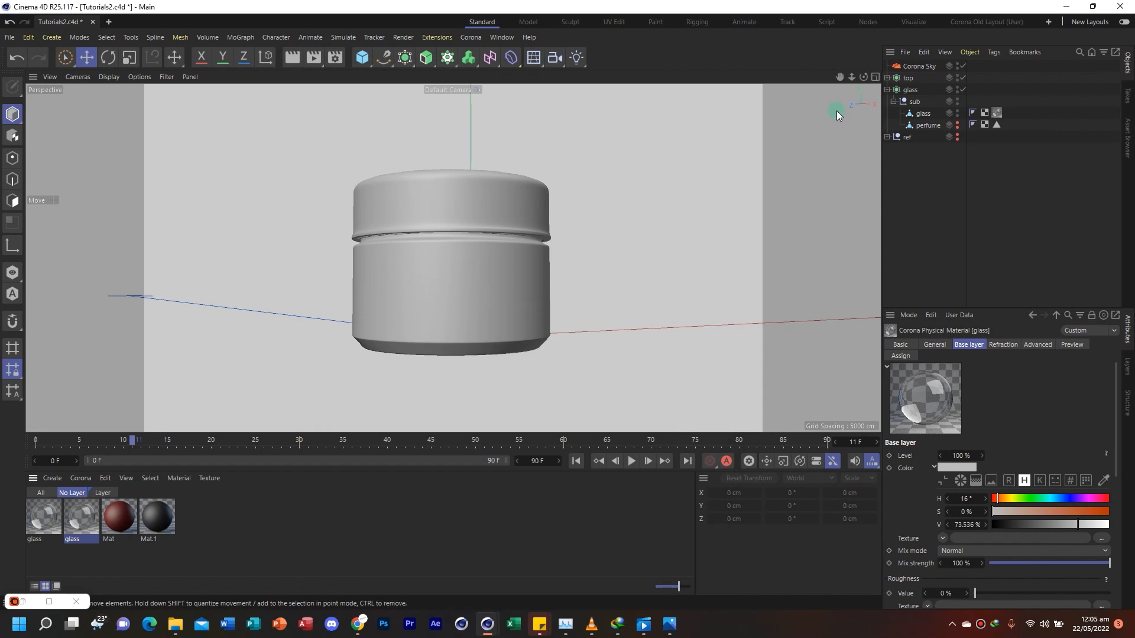
Switch to the Corona Old Layout and add the physical glass material to the node material editor
left_click(997, 23)
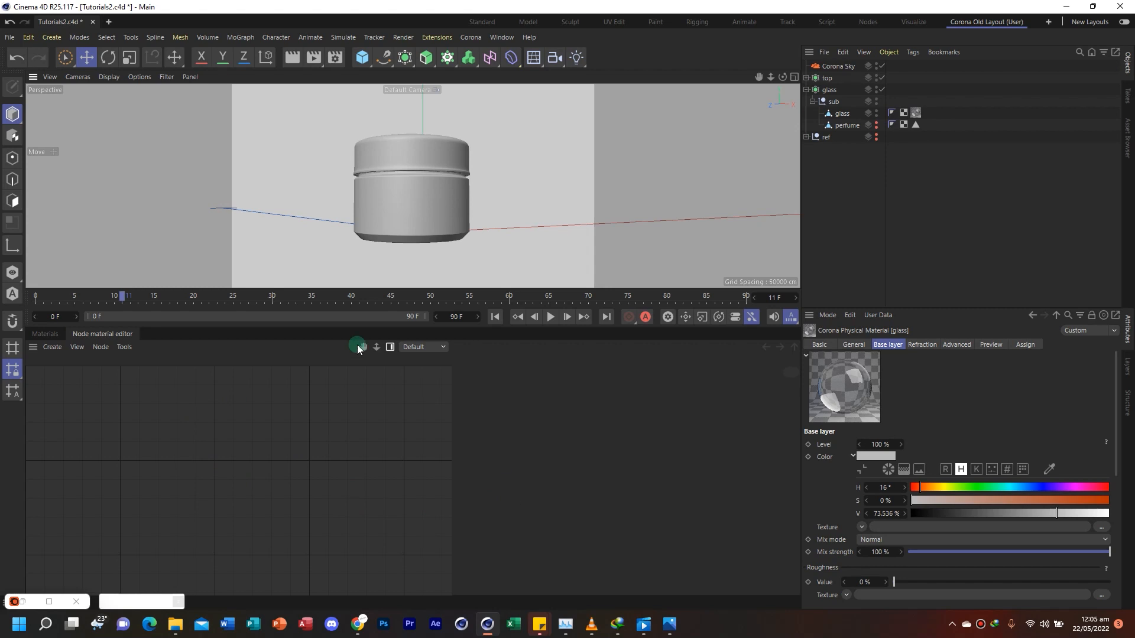
left_click_drag(376, 348, 374, 347)
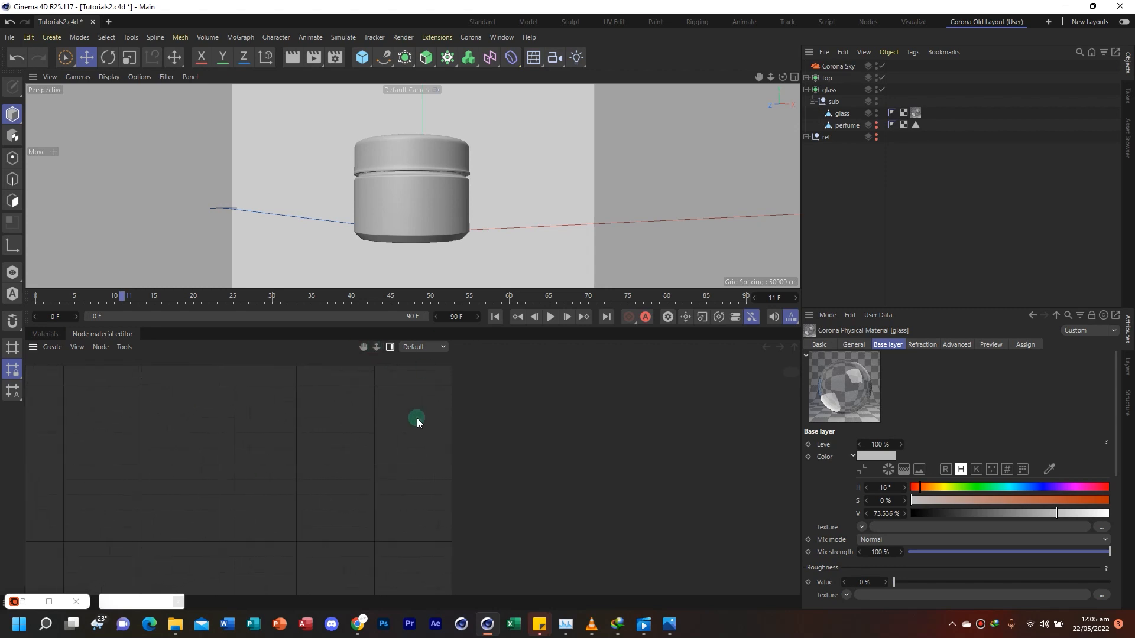
left_click(46, 334)
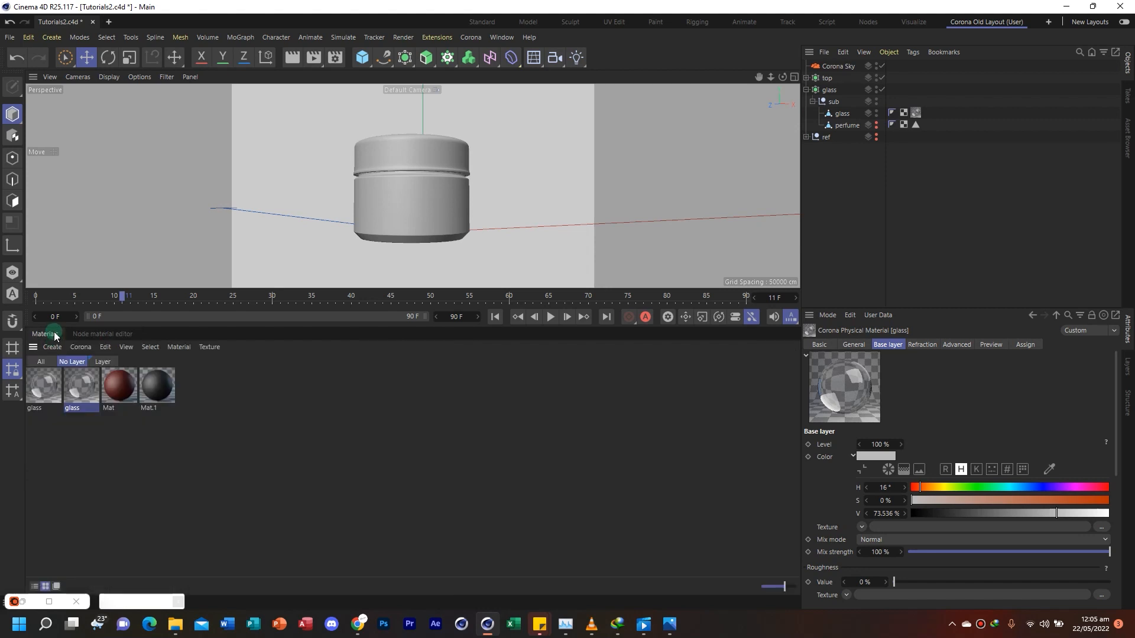
left_click_drag(80, 398, 203, 463)
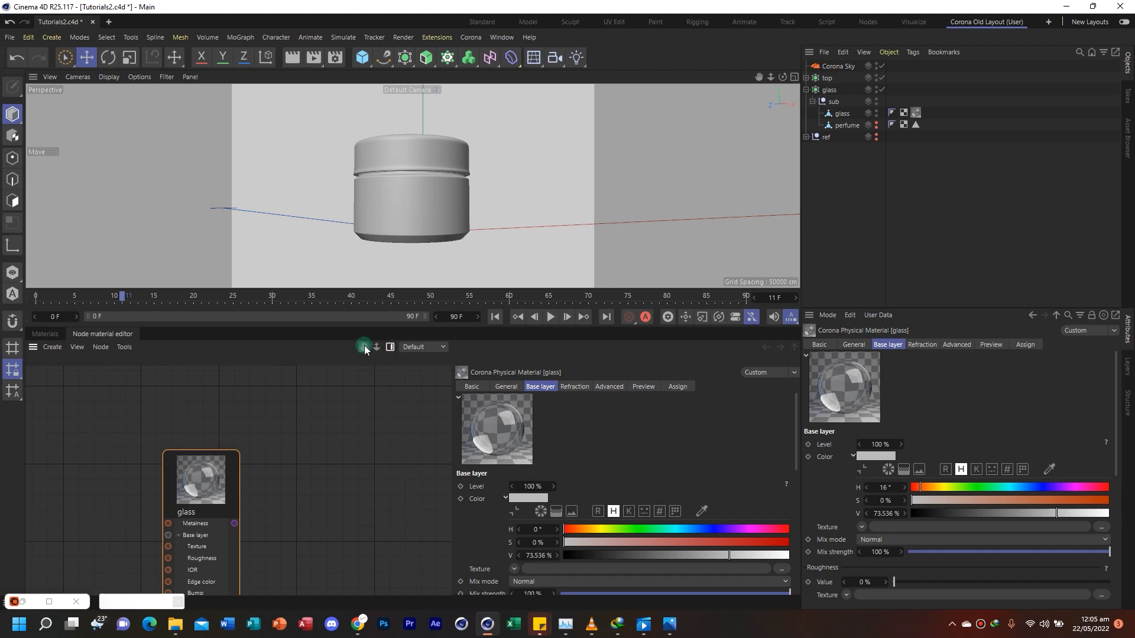
left_click_drag(363, 347, 358, 360)
Hide and restore the attribute pane beside the node graph, and reposition the glass node within the view
left_click(390, 347)
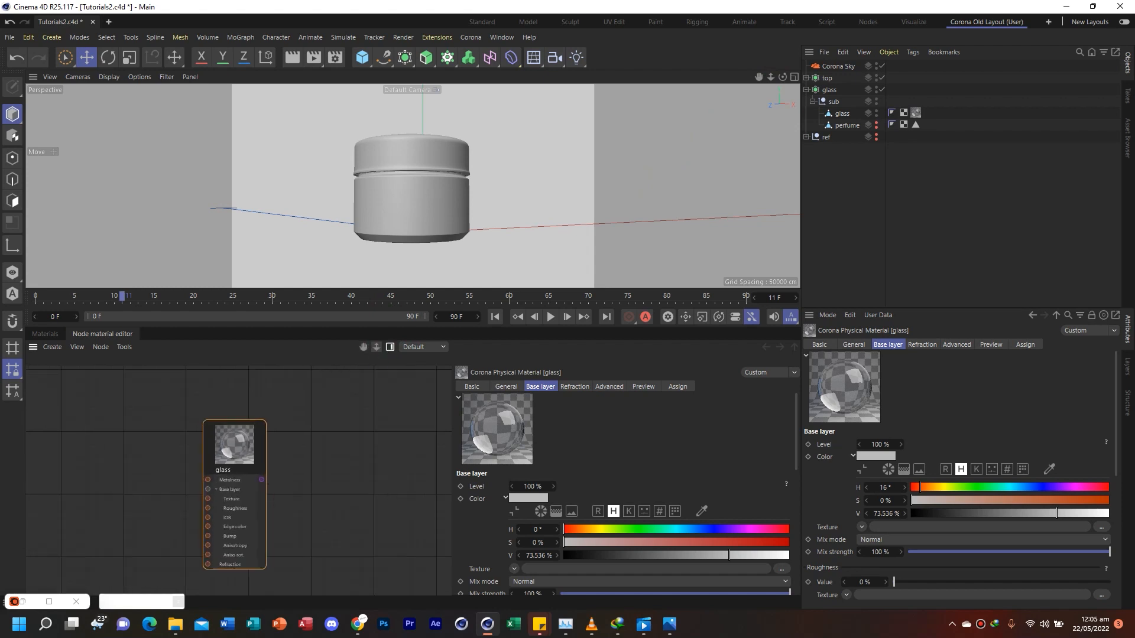
left_click(390, 347)
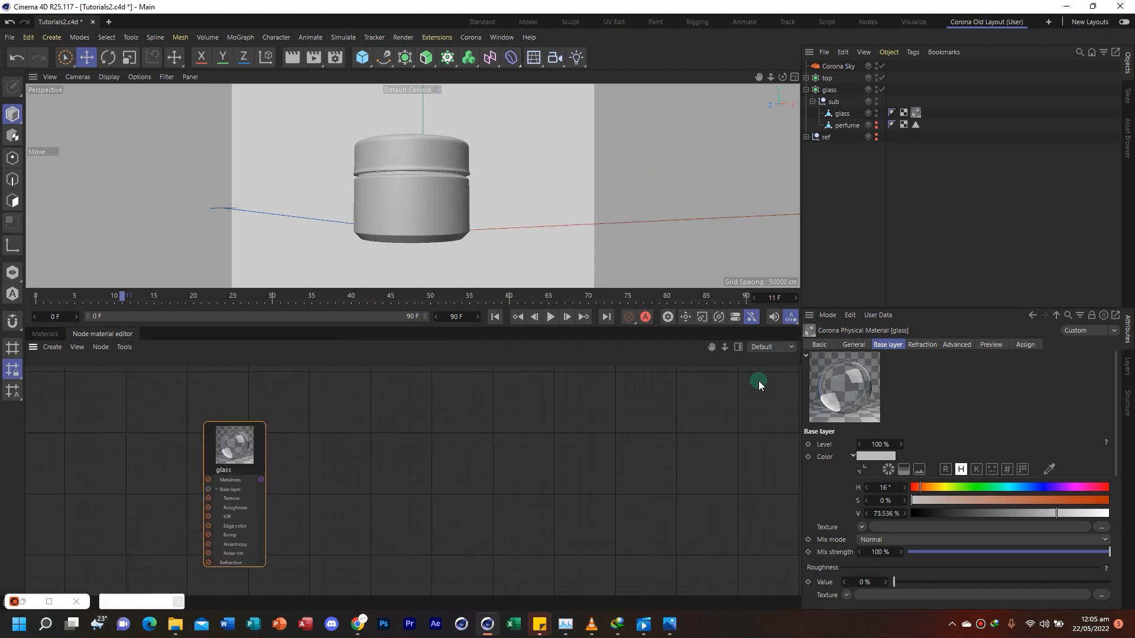
left_click(737, 348)
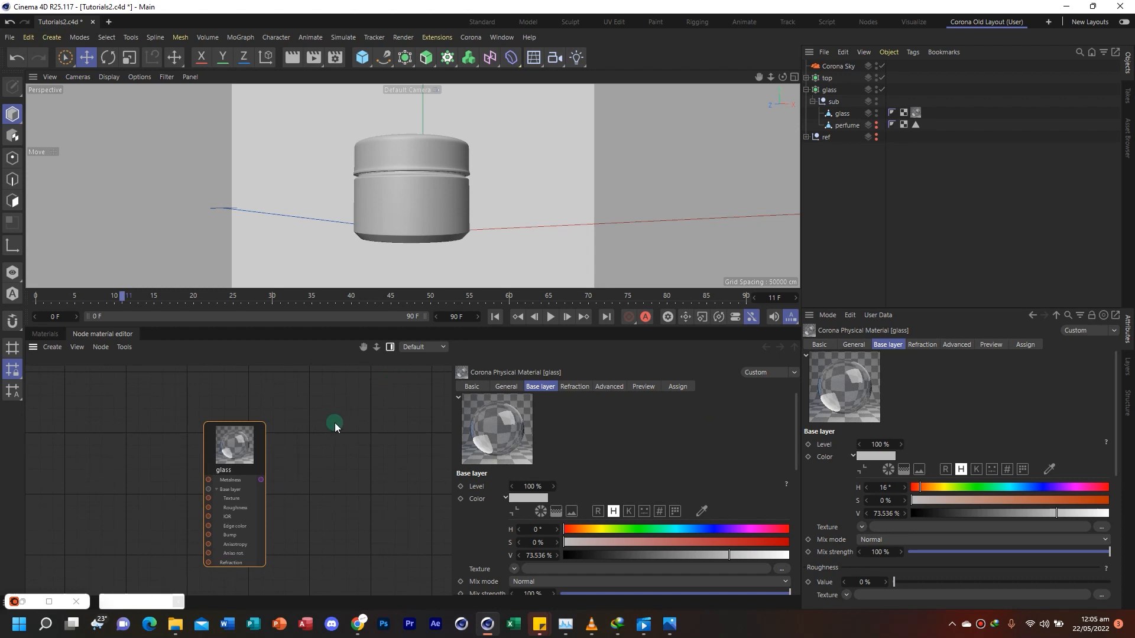
mouse_move(334, 452)
middle_mouse_down("alt")
mouse_move(295, 466)
mouse_move(331, 463)
middle_mouse_up("alt")
mouse_move(329, 464)
right_mouse_down("alt")
mouse_move(289, 463)
mouse_move(310, 469)
right_mouse_up("alt")
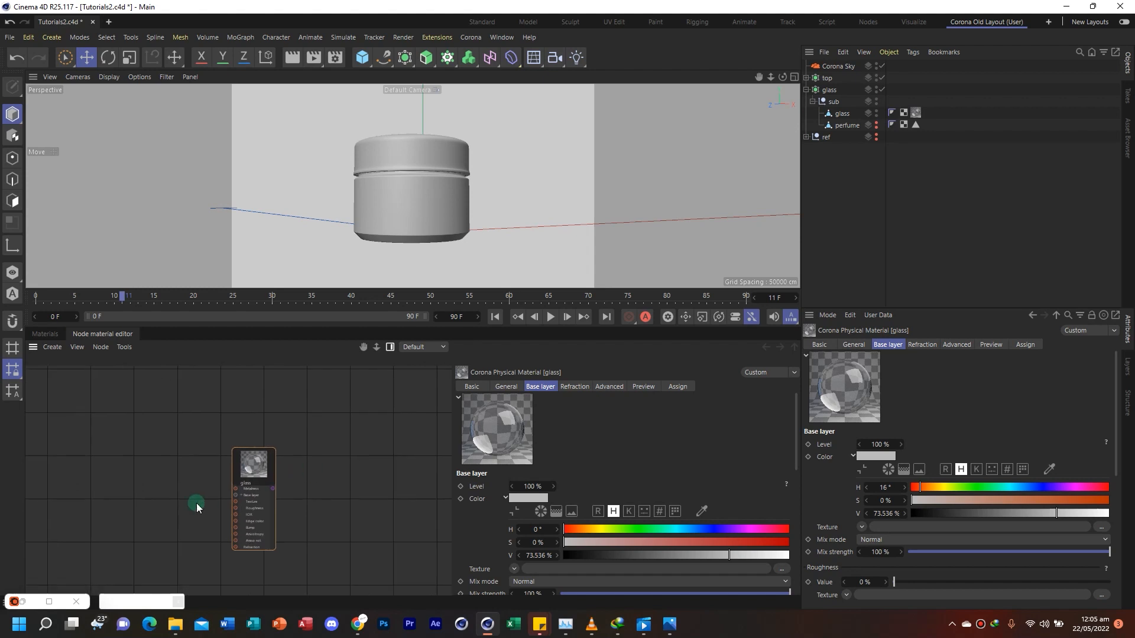
left_click_drag(248, 472, 278, 446)
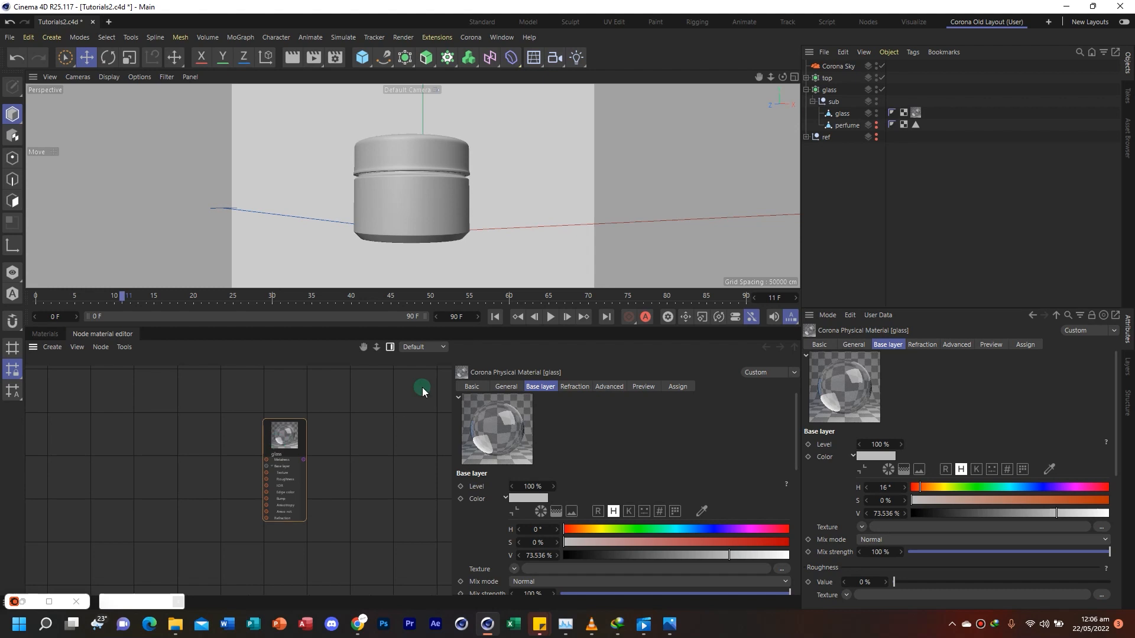
Review the node editor's choices for creating new materials and adding existing materials or shaders
left_click(52, 347)
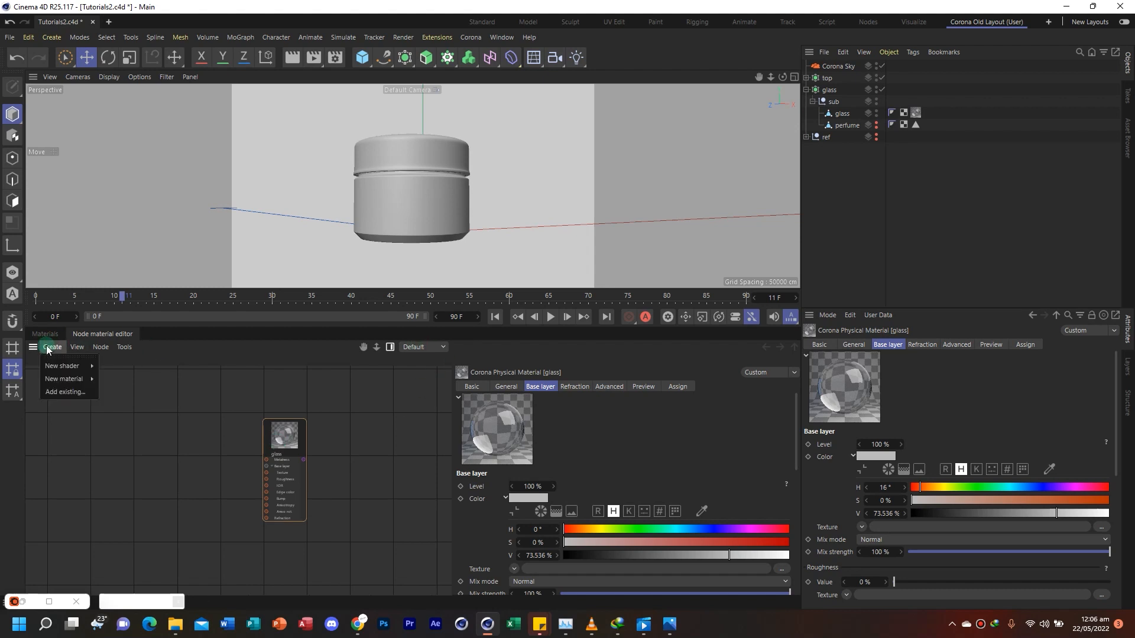
mouse_move(68, 379)
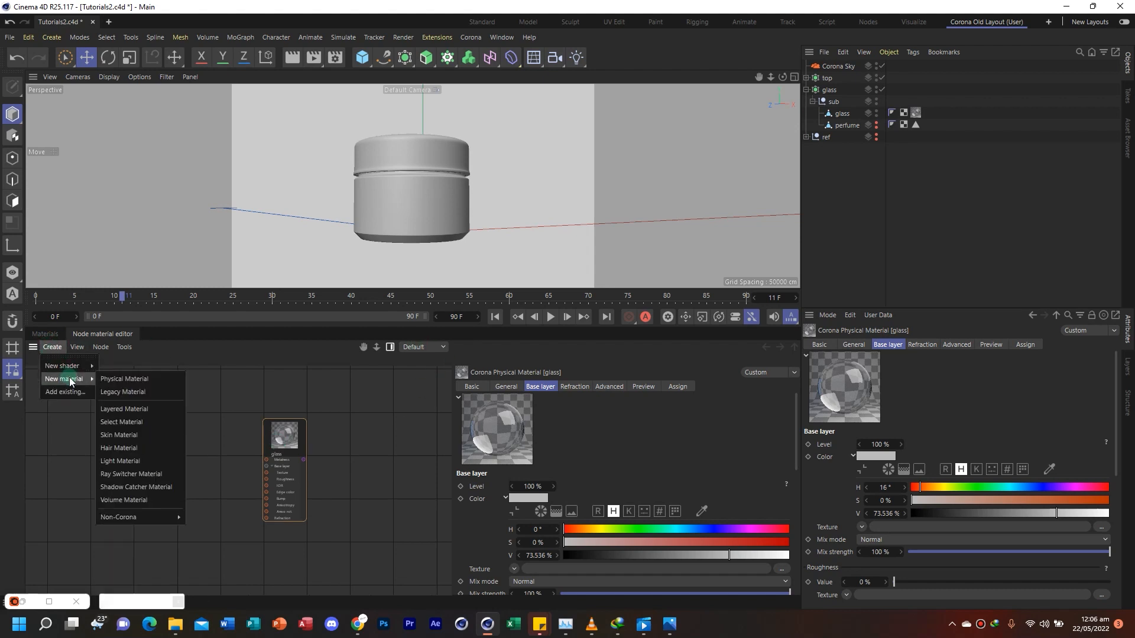
left_click(67, 392)
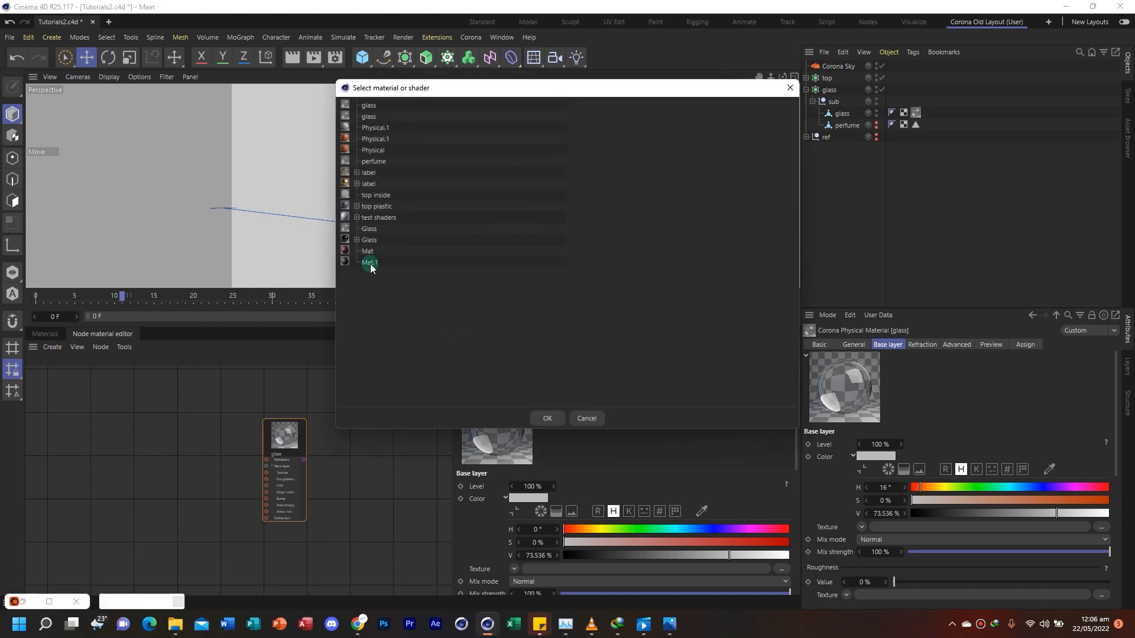
left_click(585, 418)
left_click(44, 334)
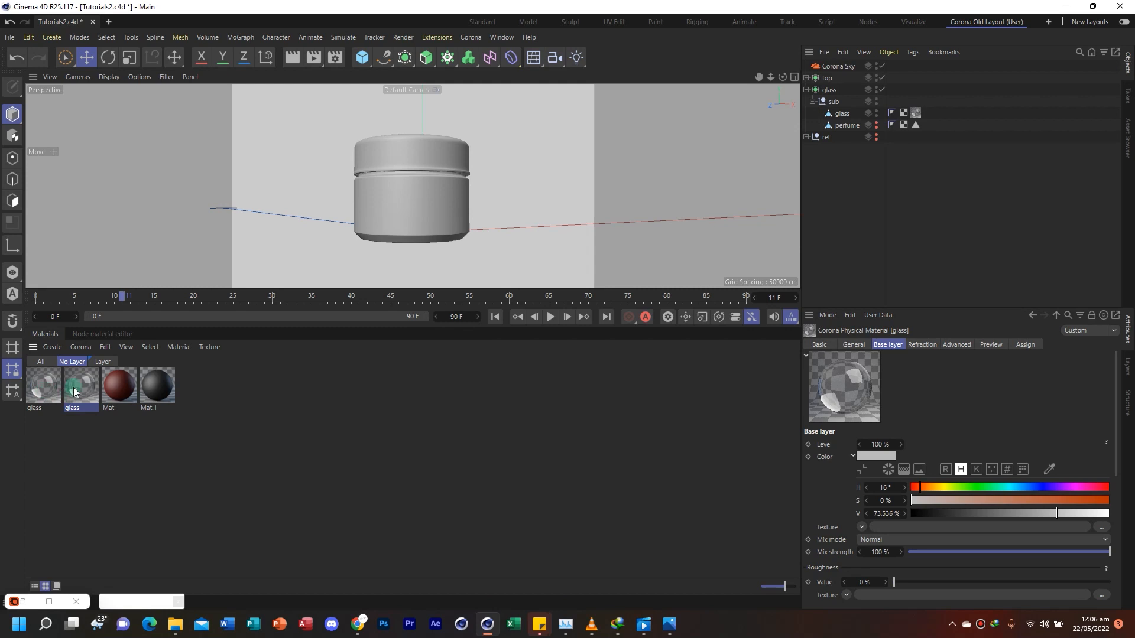
left_click(107, 335)
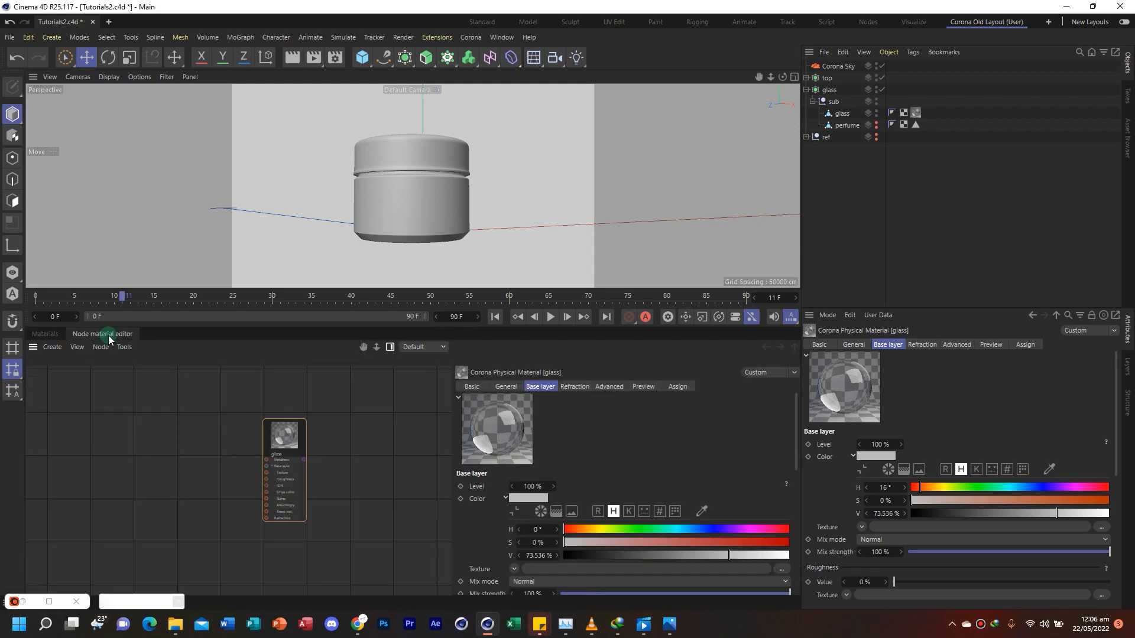
Create a node view named "glass legacy" and add the legacy glass material to it
left_click(77, 347)
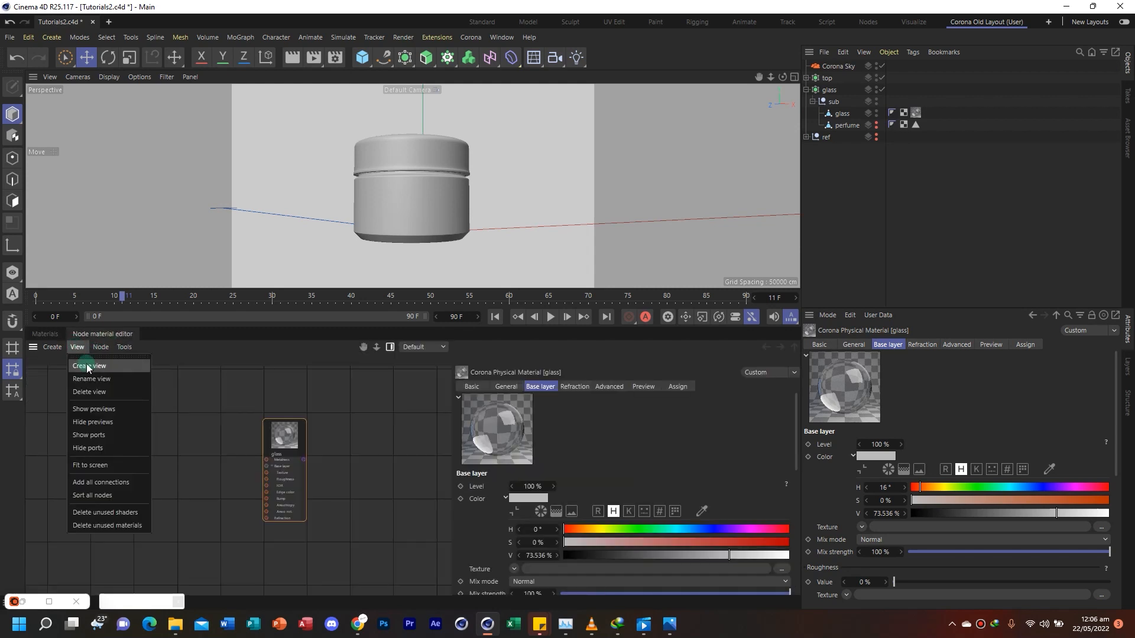
left_click(90, 367)
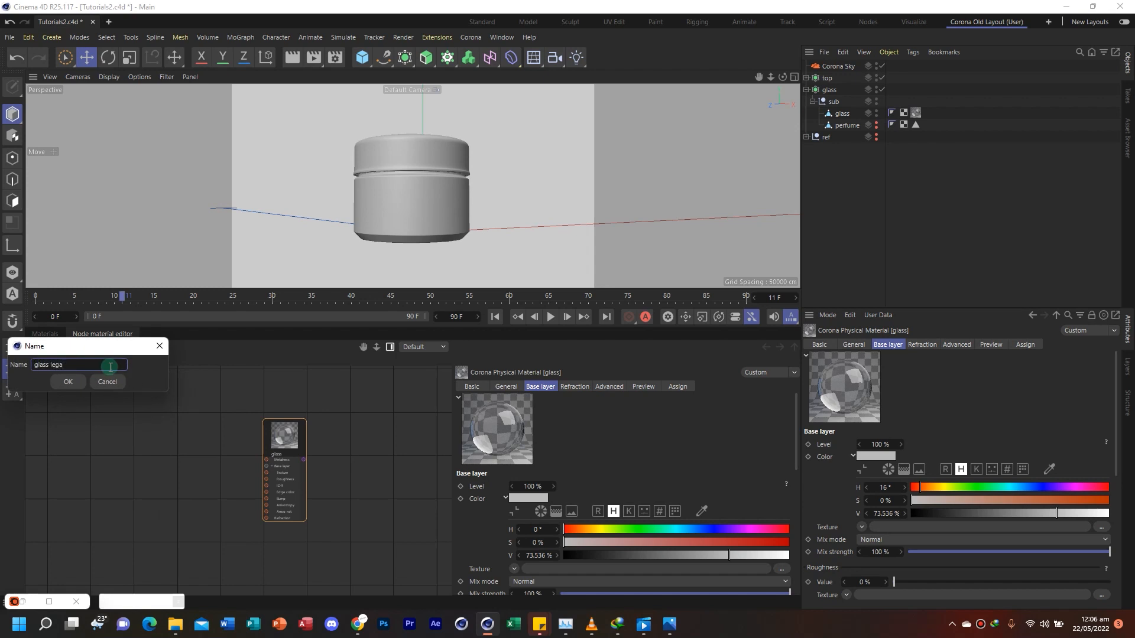
type("glass legacy")
key("Return")
left_click(43, 333)
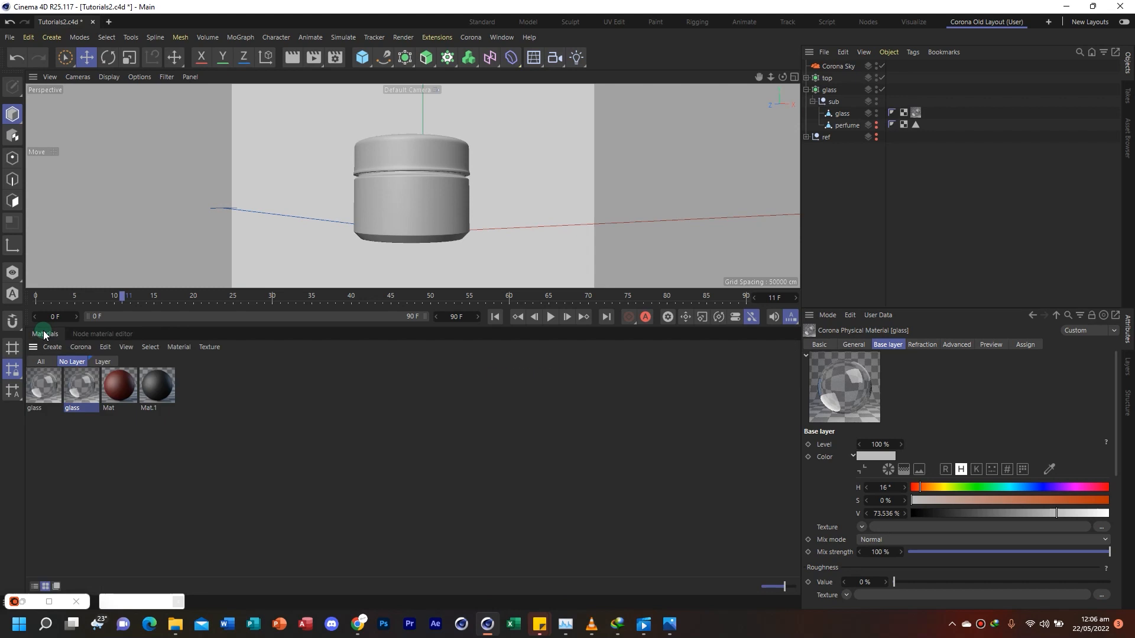
left_click_drag(34, 393, 167, 470)
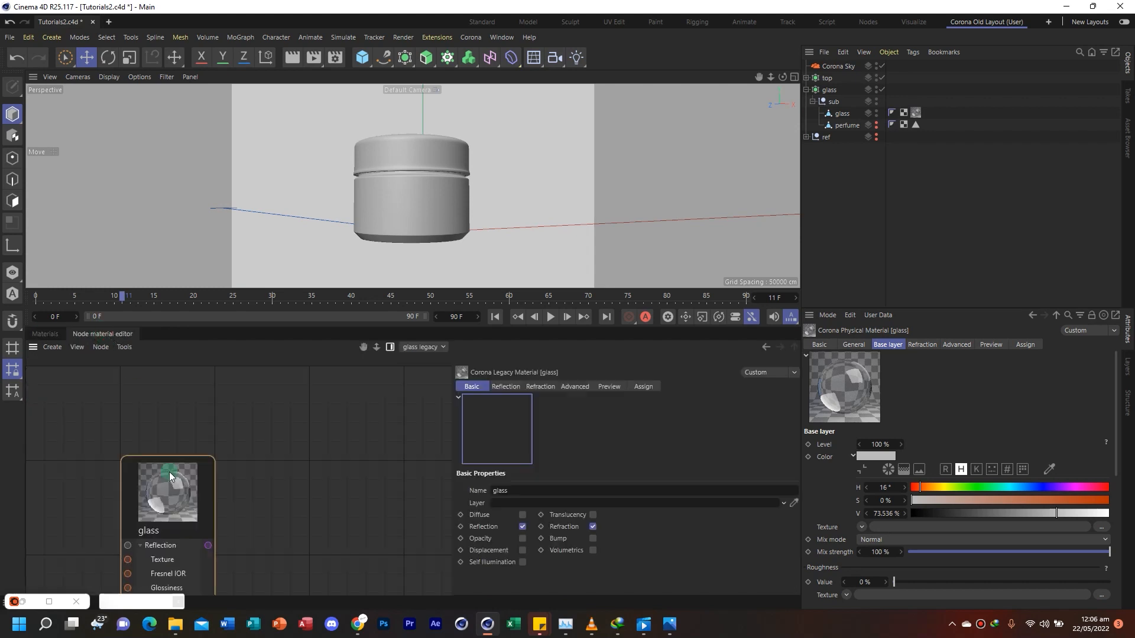
Return to the Default node view and rename it "glass physical"
left_click(421, 347)
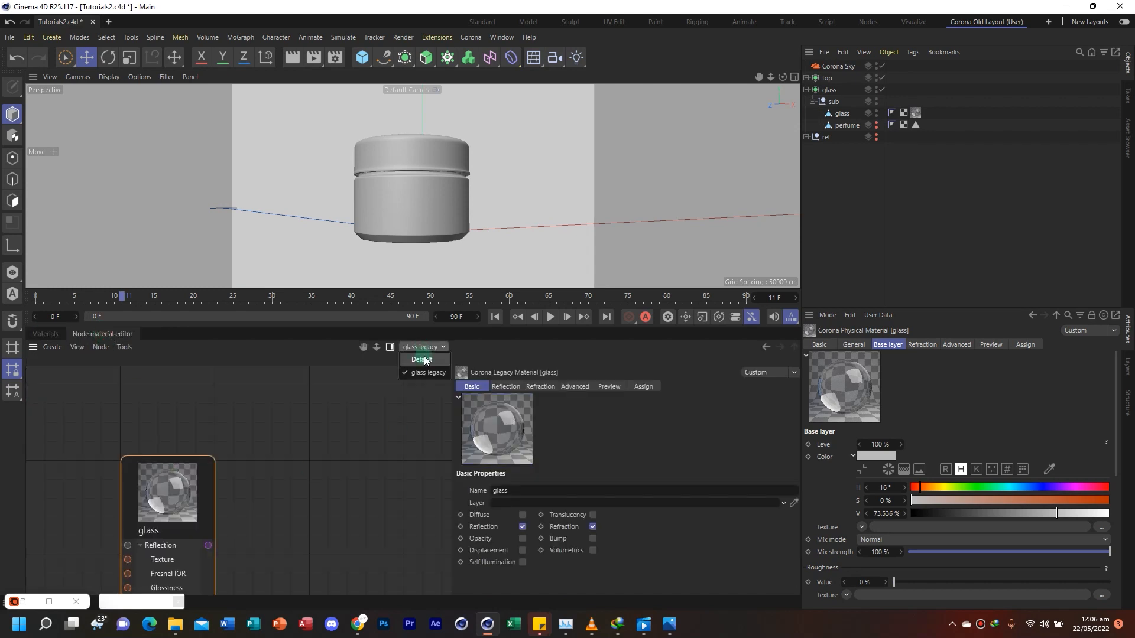
left_click(417, 356)
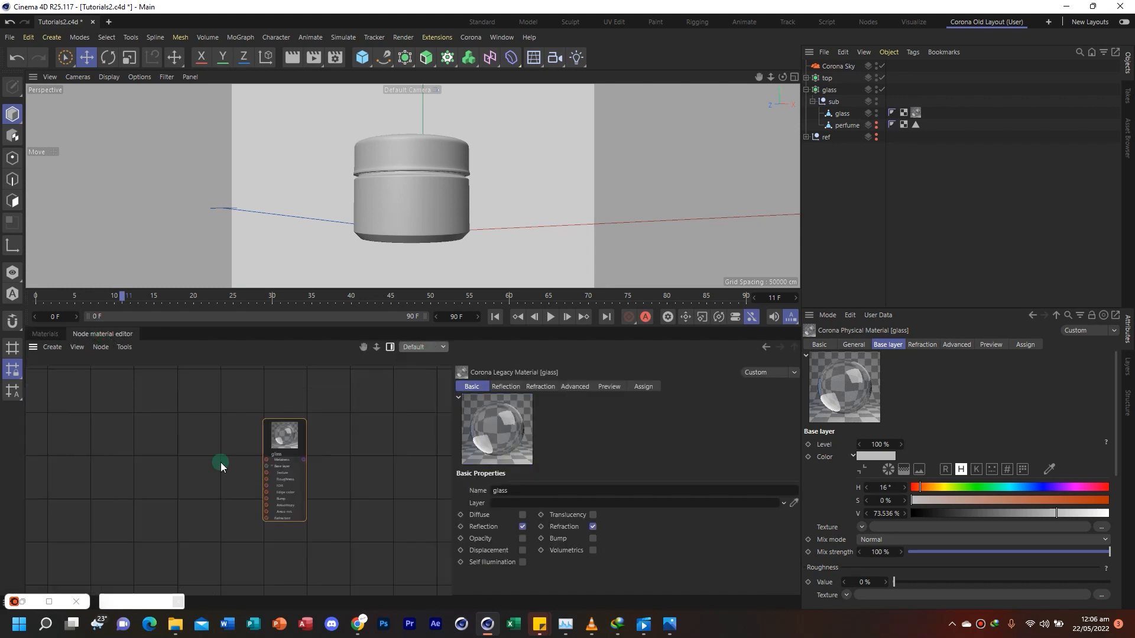
left_click(78, 348)
left_click(89, 367)
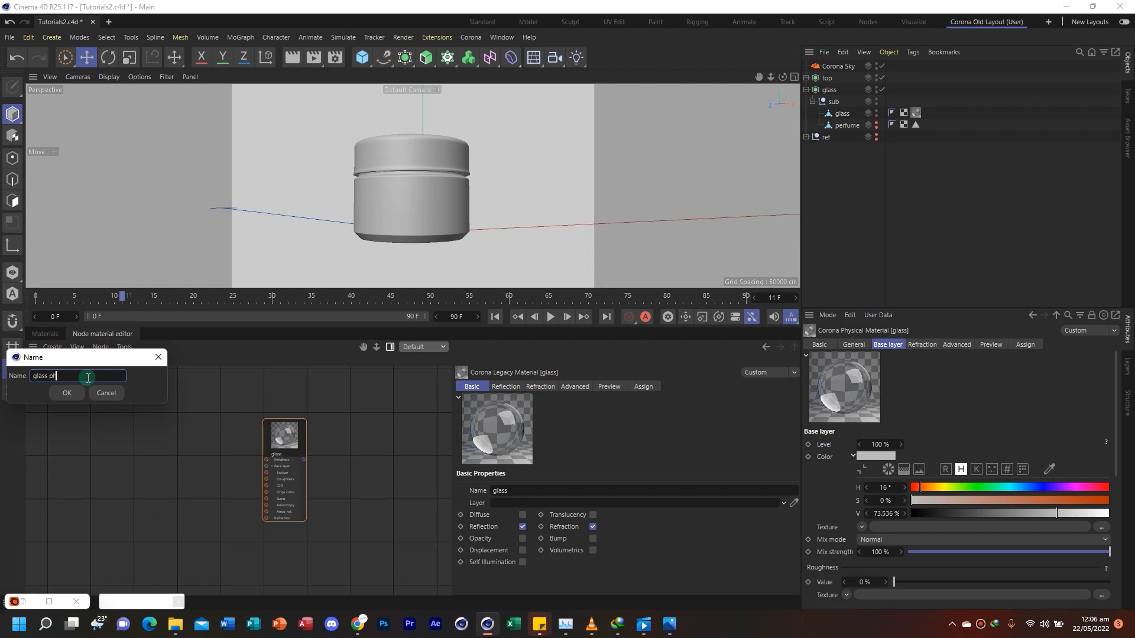
type("glass physical")
key("Return")
Switch between the glass physical and glass legacy node views and review the node editor's node and tool commands
left_click(441, 349)
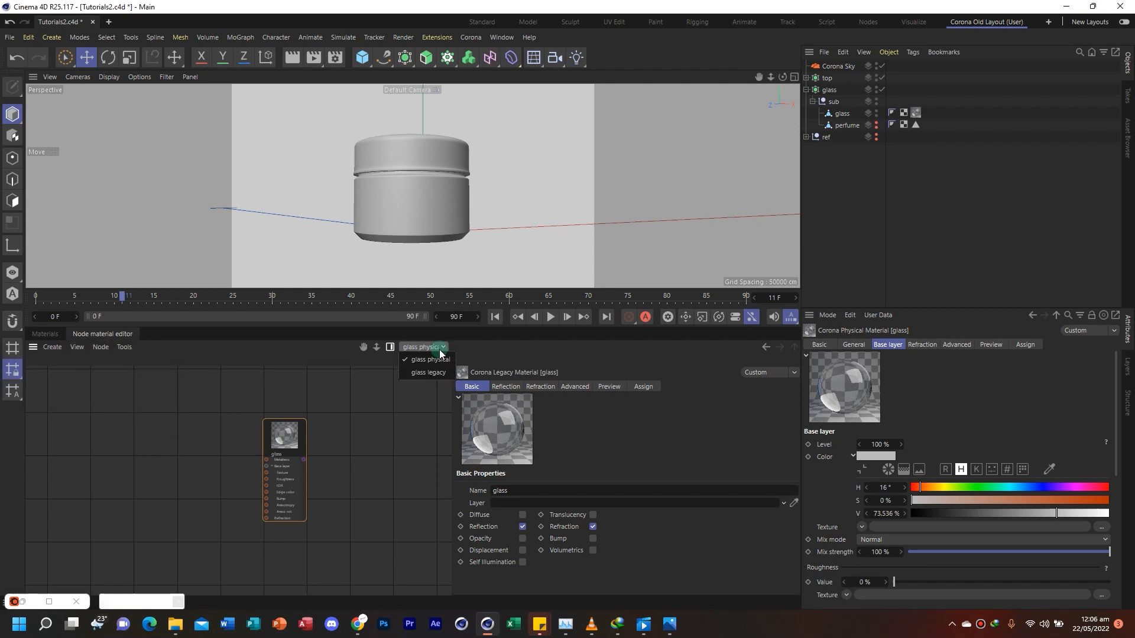
left_click(428, 372)
left_click(435, 348)
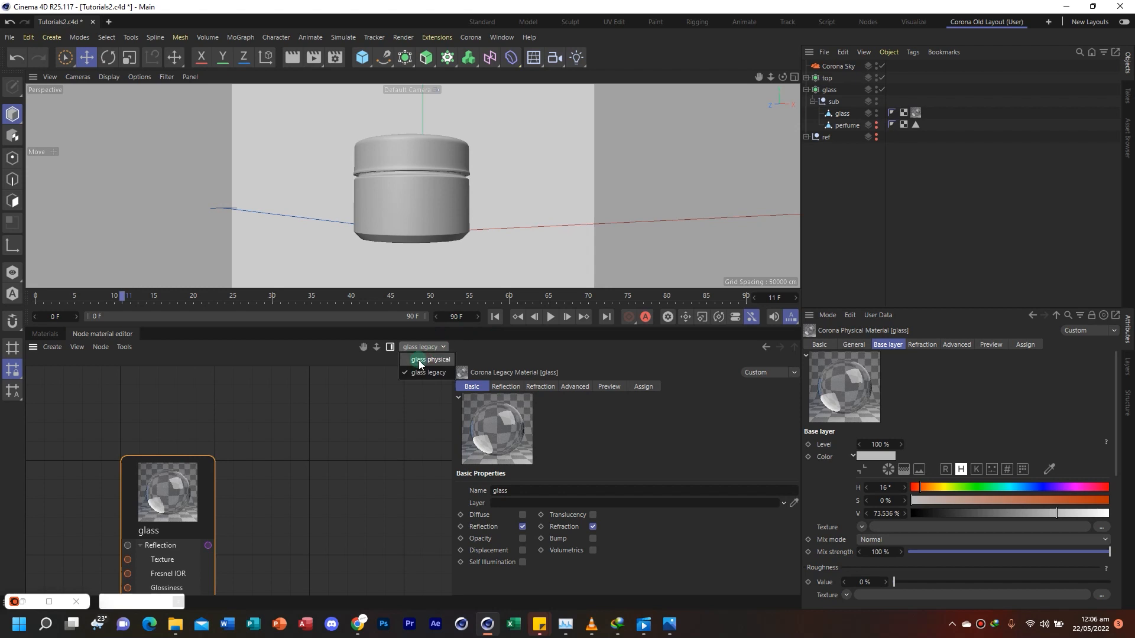
left_click(419, 361)
left_click(101, 347)
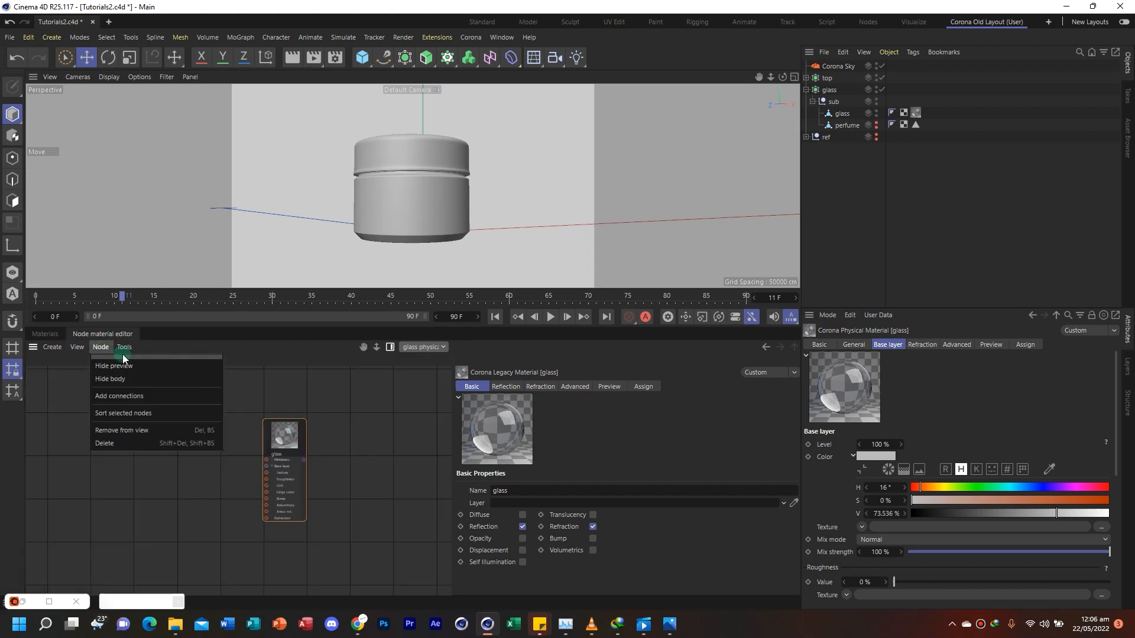
left_click(124, 348)
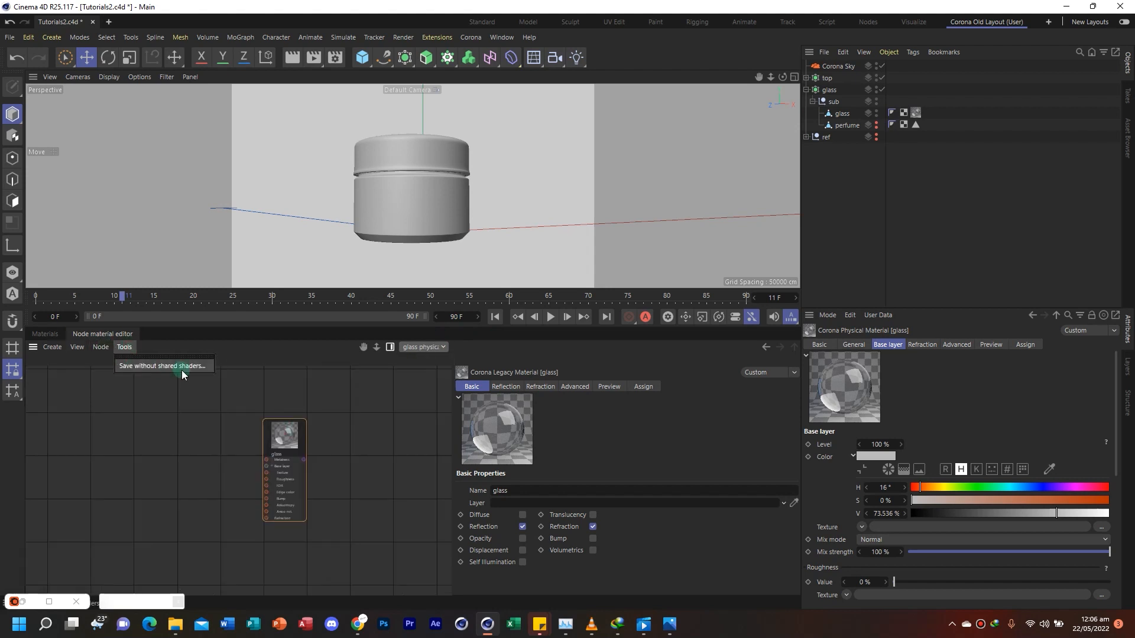
Reposition the physical glass node, add a Noise shader beside it and connect the shader to the base layer's Bump input
left_click(290, 438)
left_click_drag(292, 437, 354, 440)
scroll(354, 441, "up", 4)
scroll(317, 422, "down", 1)
left_click_drag(361, 348, 359, 364)
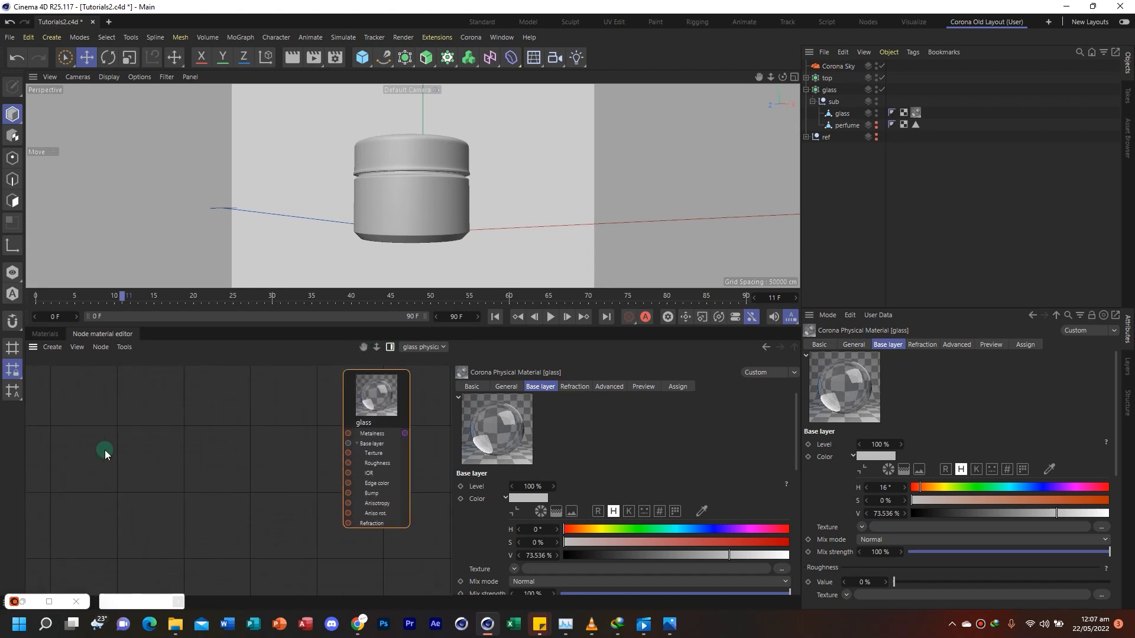
right_click(140, 432)
mouse_move(175, 476)
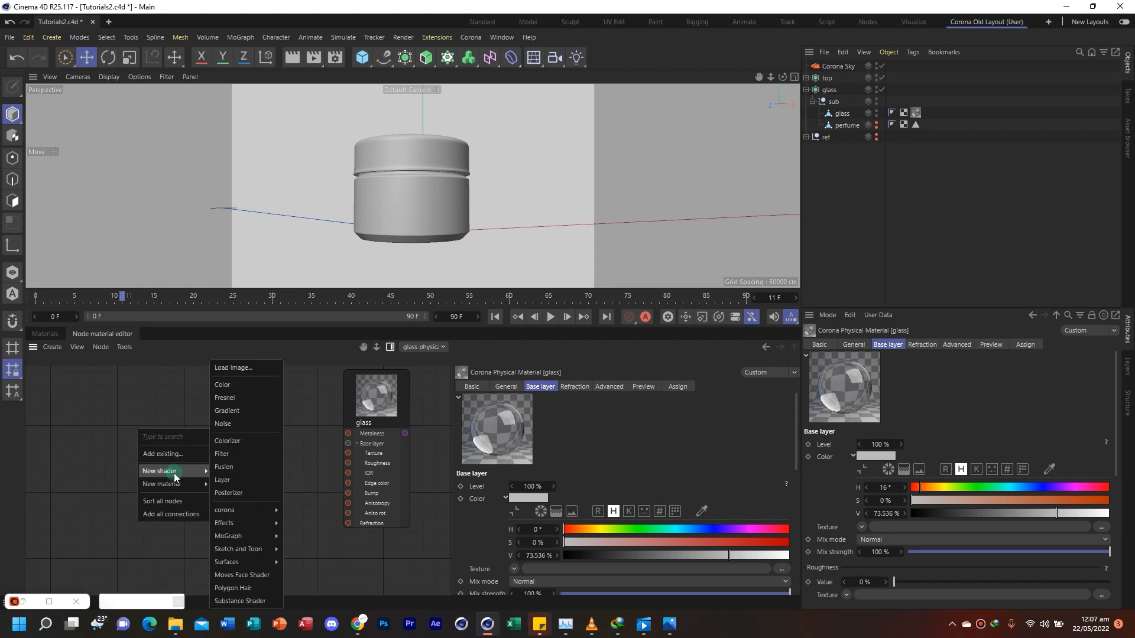
left_click(253, 424)
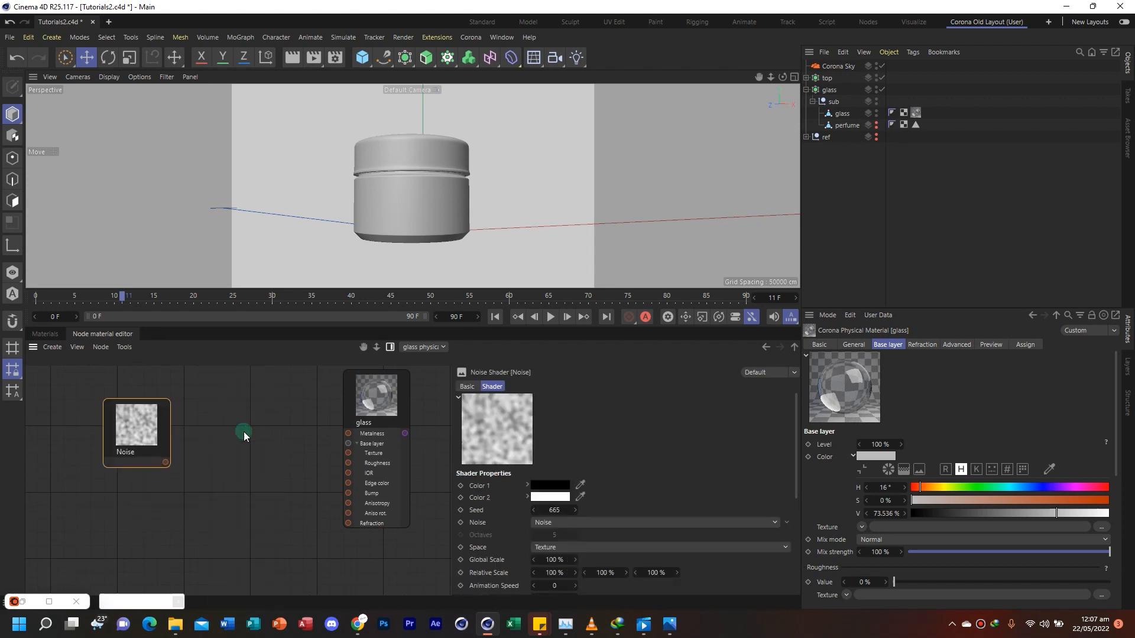
left_click_drag(166, 466, 349, 499)
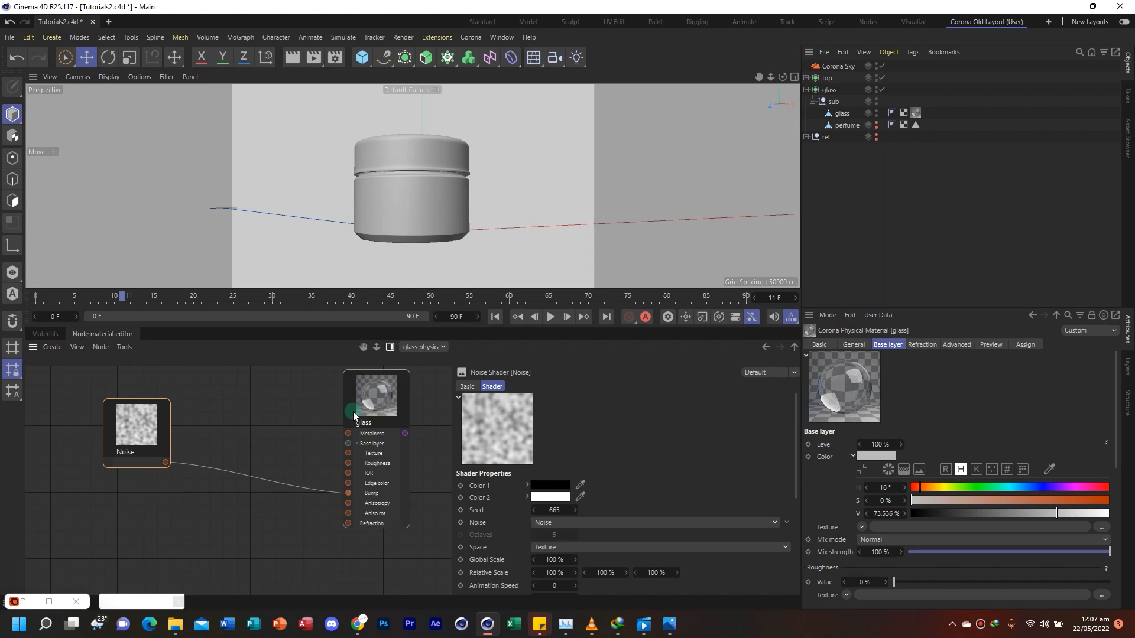
Check the physical glass material's basic channels and switch the node editor to the glass legacy view
left_click_drag(371, 406, 367, 407)
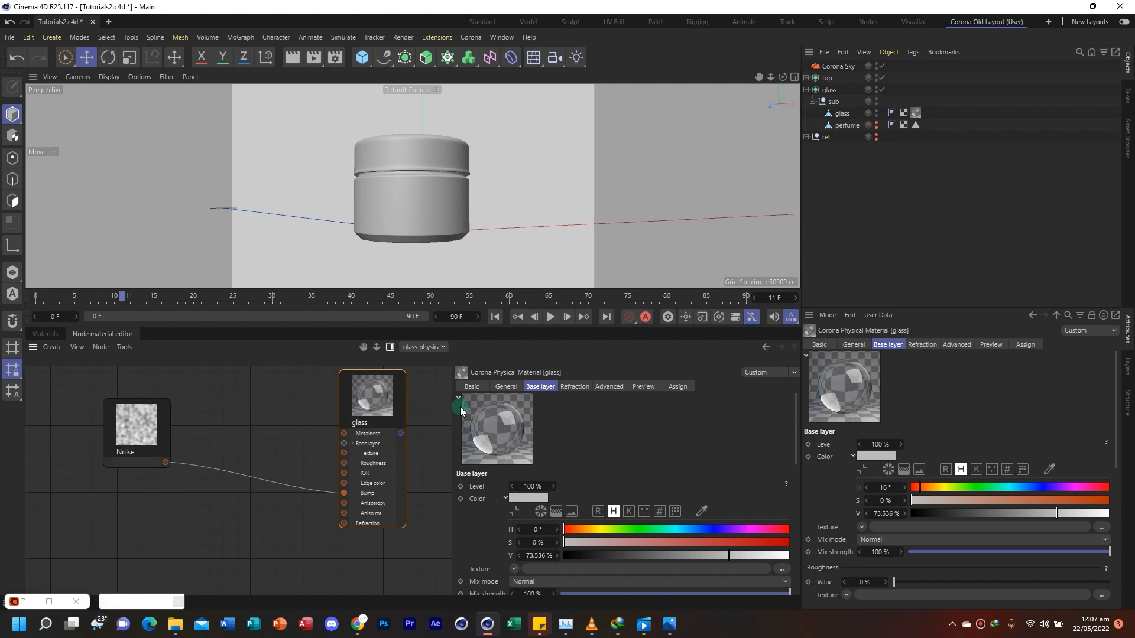
left_click(477, 387)
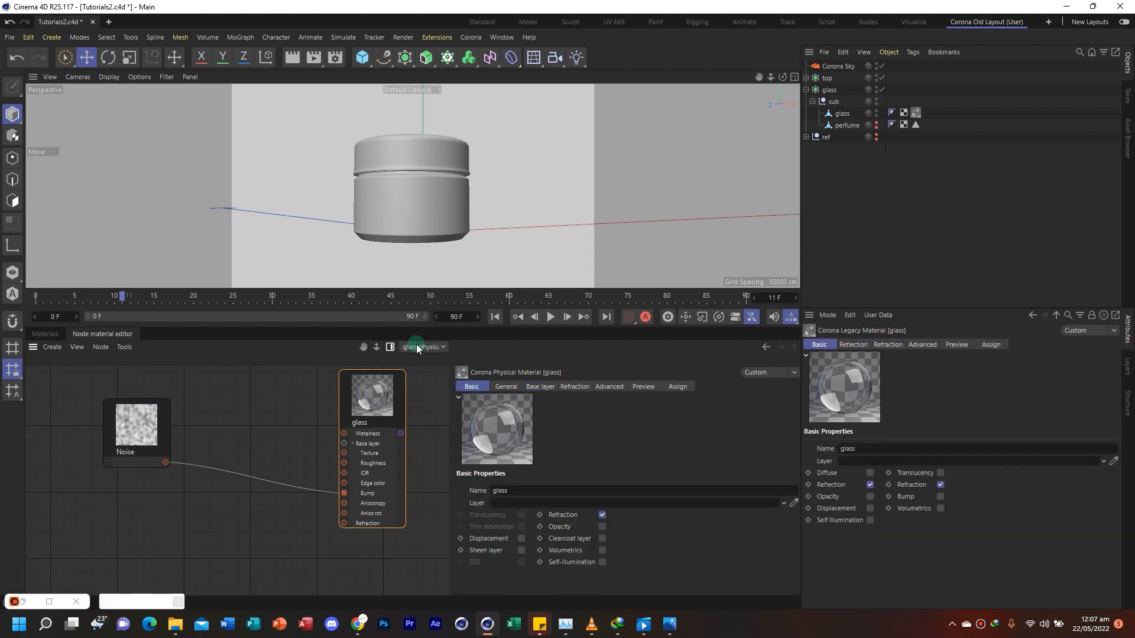
left_click(417, 348)
left_click(421, 376)
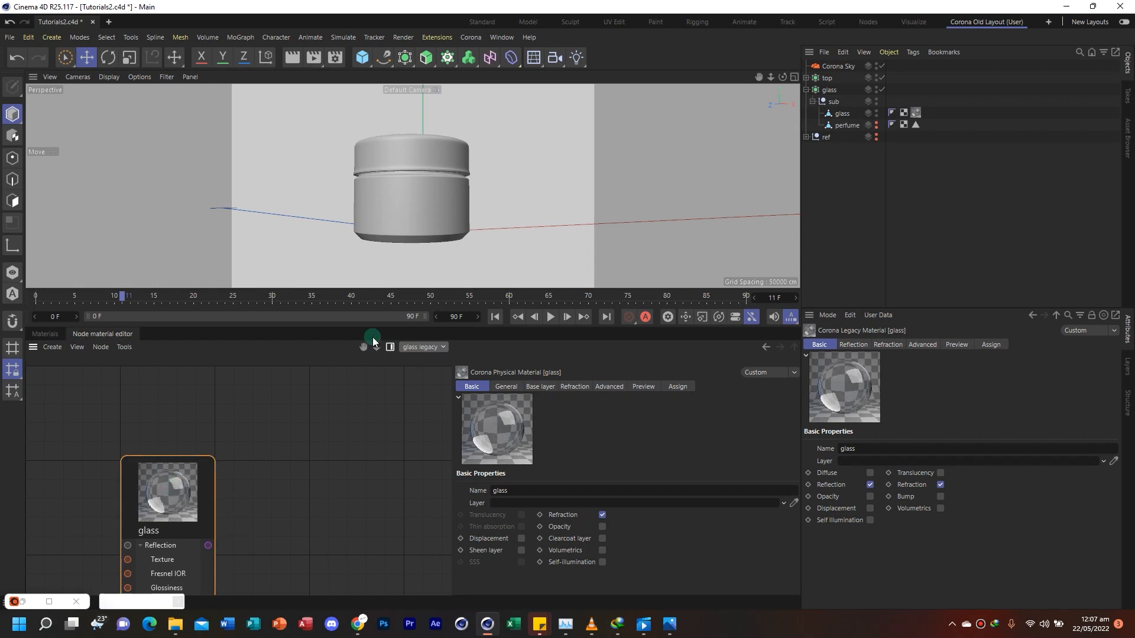
scroll(319, 431, "down", 4)
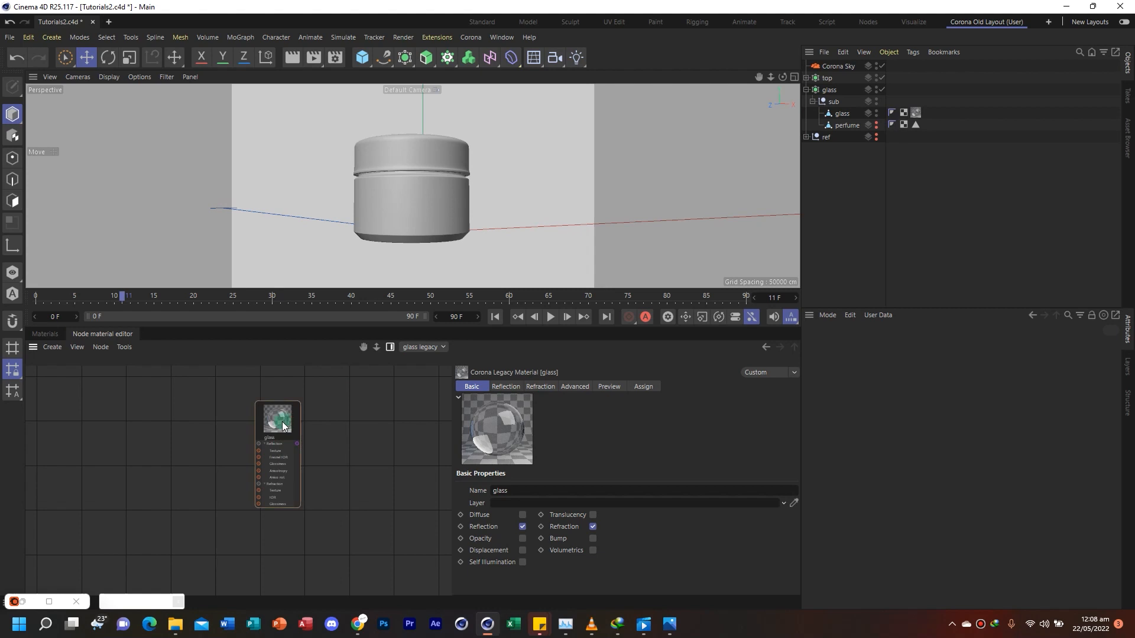
Toggle the legacy glass material's refraction, bump, reflection, diffuse and translucency channels to examine how the node's inputs change
left_click(593, 526)
left_click(593, 539)
scroll(266, 450, "up", 5)
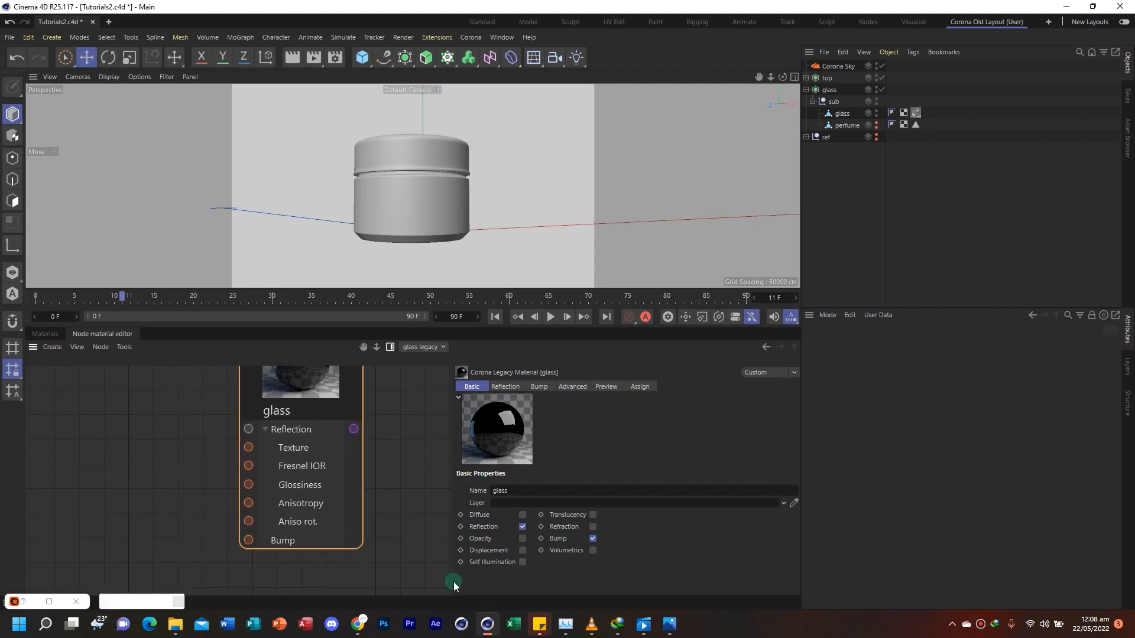
left_click(523, 526)
left_click(522, 515)
left_click(522, 515)
left_click(593, 515)
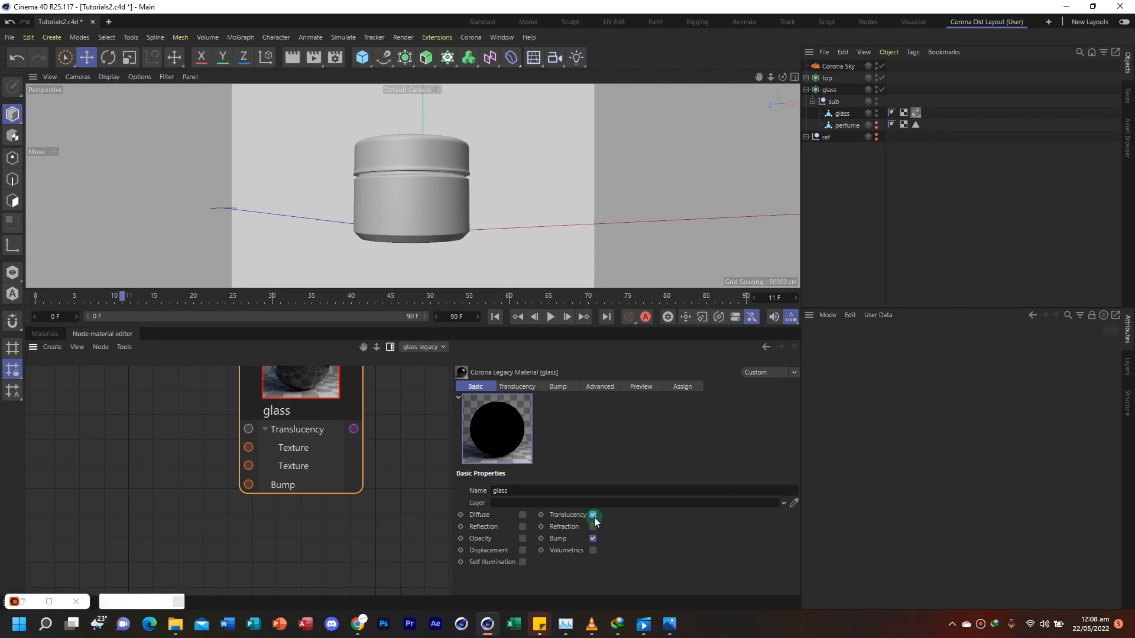
left_click(593, 526)
left_click(593, 527)
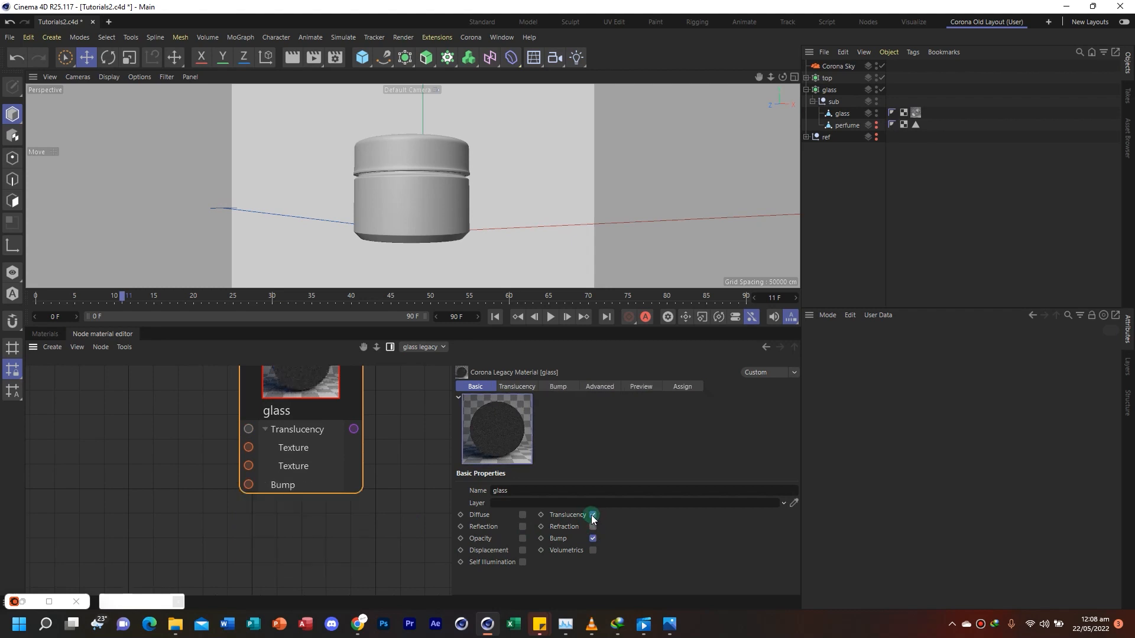
left_click(593, 514)
left_click(593, 539)
left_click(523, 528)
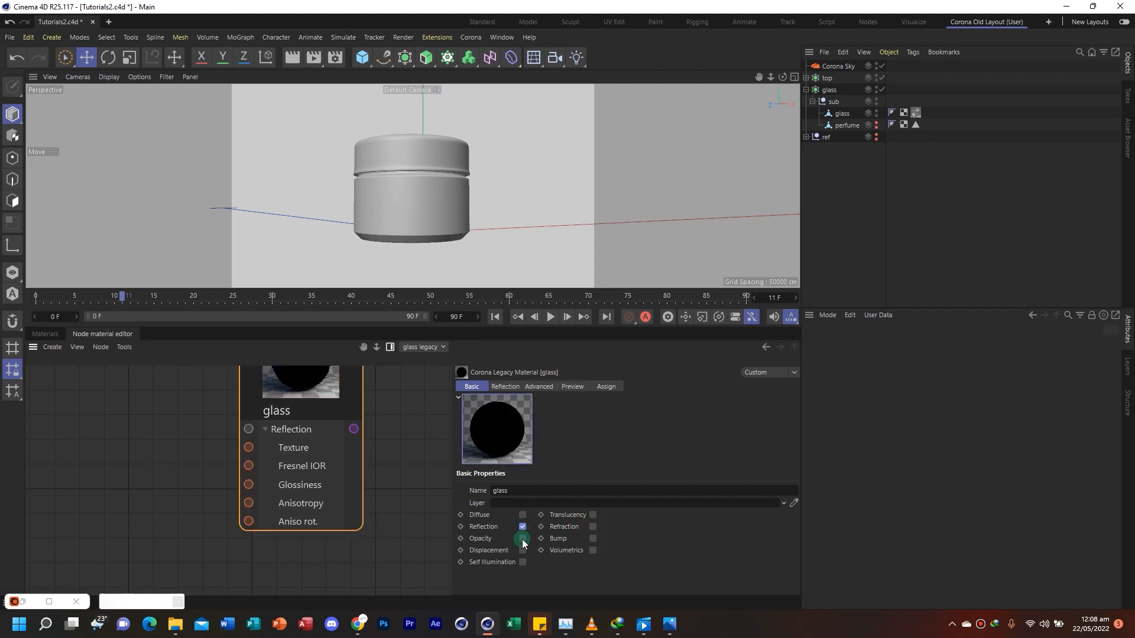
left_click(593, 526)
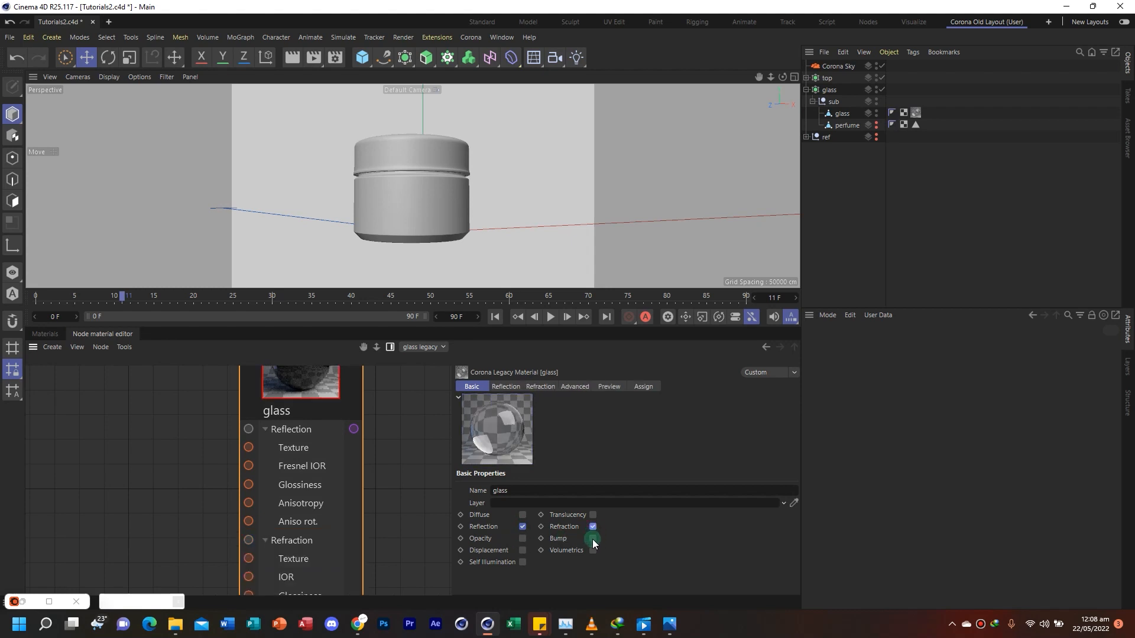
Enable the legacy glass material's Bump channel and connect a new Noise shader to its Bump input
left_click(593, 539)
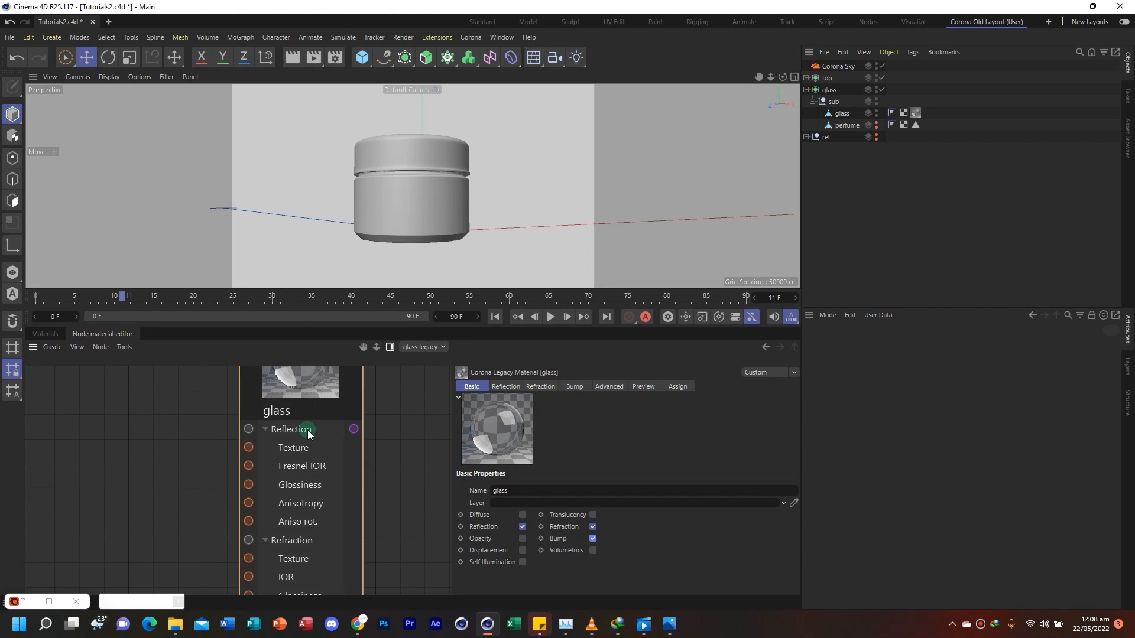
scroll(201, 455, "down", 5)
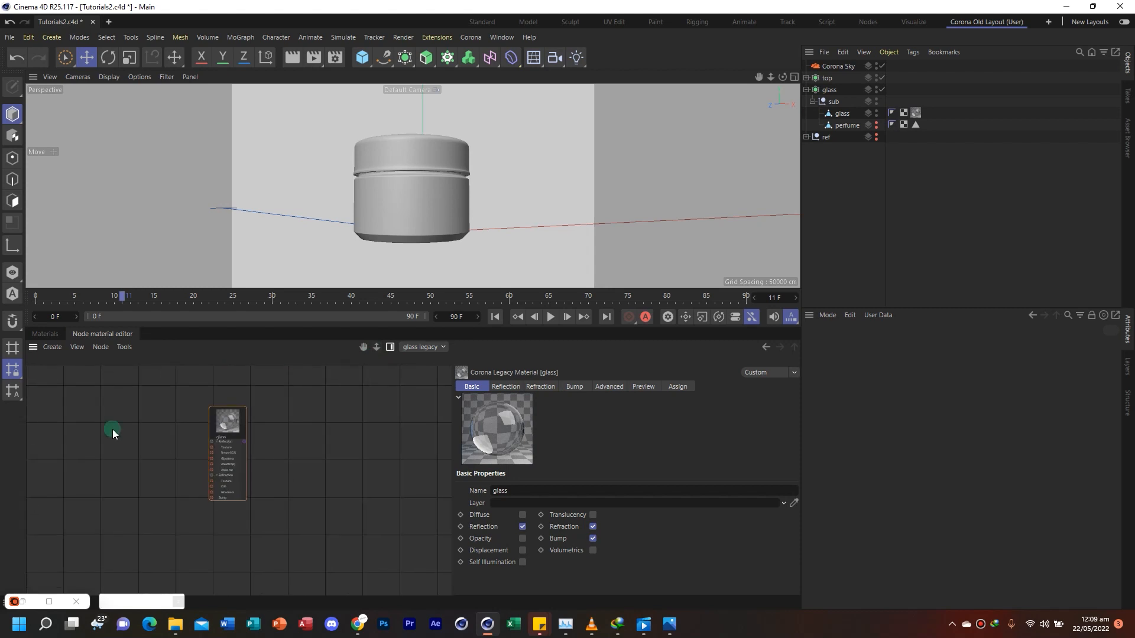
right_click(96, 429)
mouse_move(139, 470)
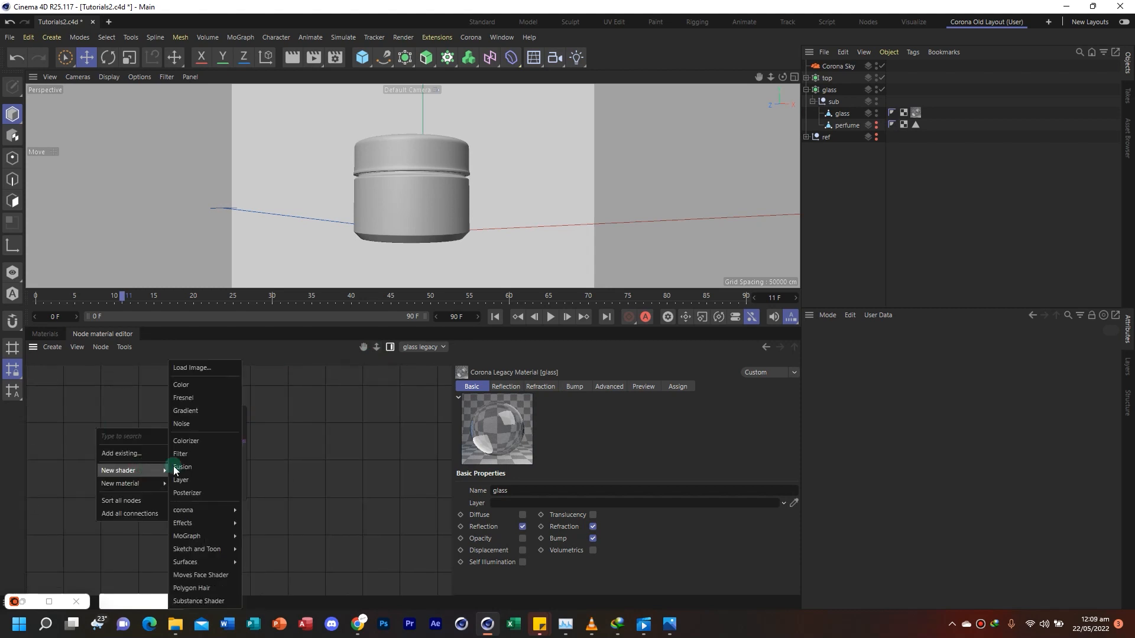
left_click(214, 424)
left_click_drag(112, 449, 221, 508)
left_click(69, 372)
left_click(50, 336)
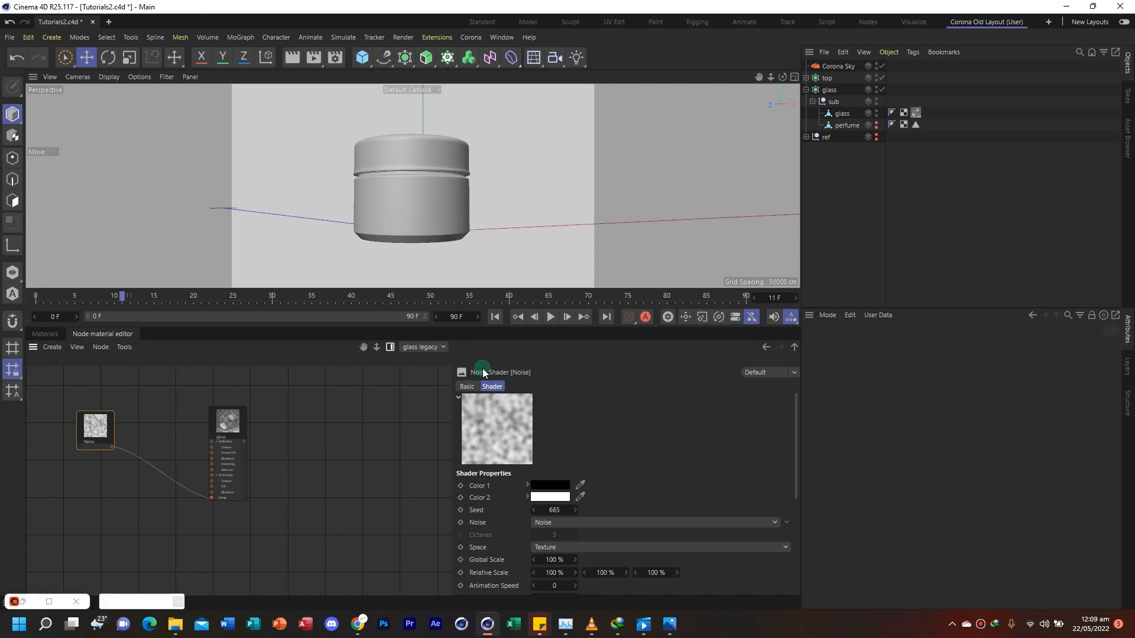
Return to the glass physical node view and move the Noise node closer to the glass node
left_click(422, 347)
left_click(427, 358)
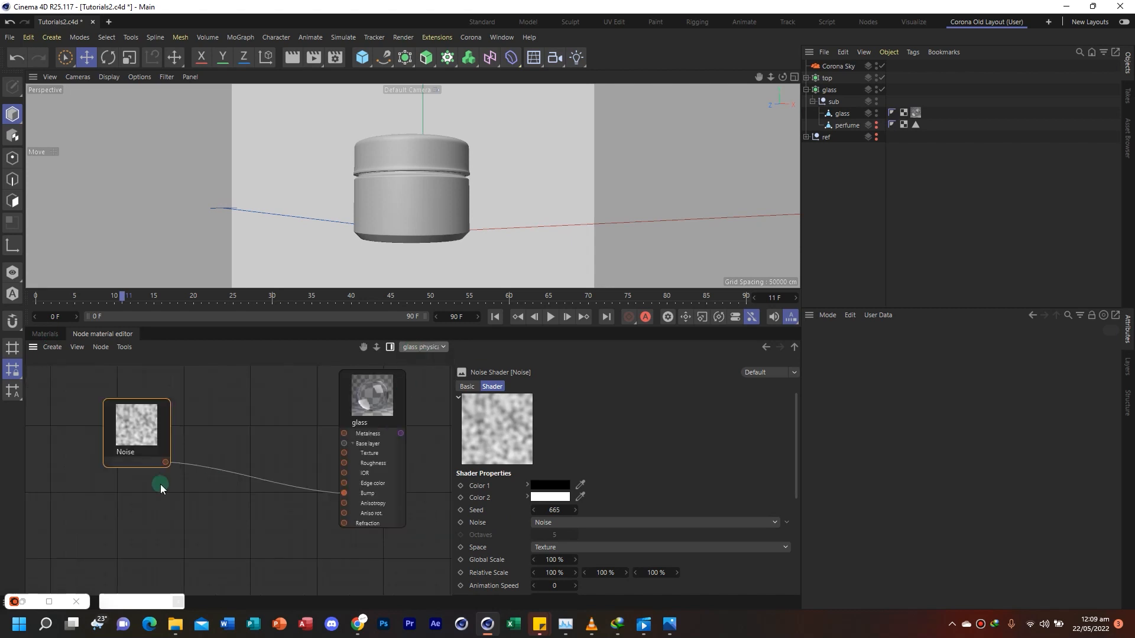
left_click_drag(131, 430, 177, 411)
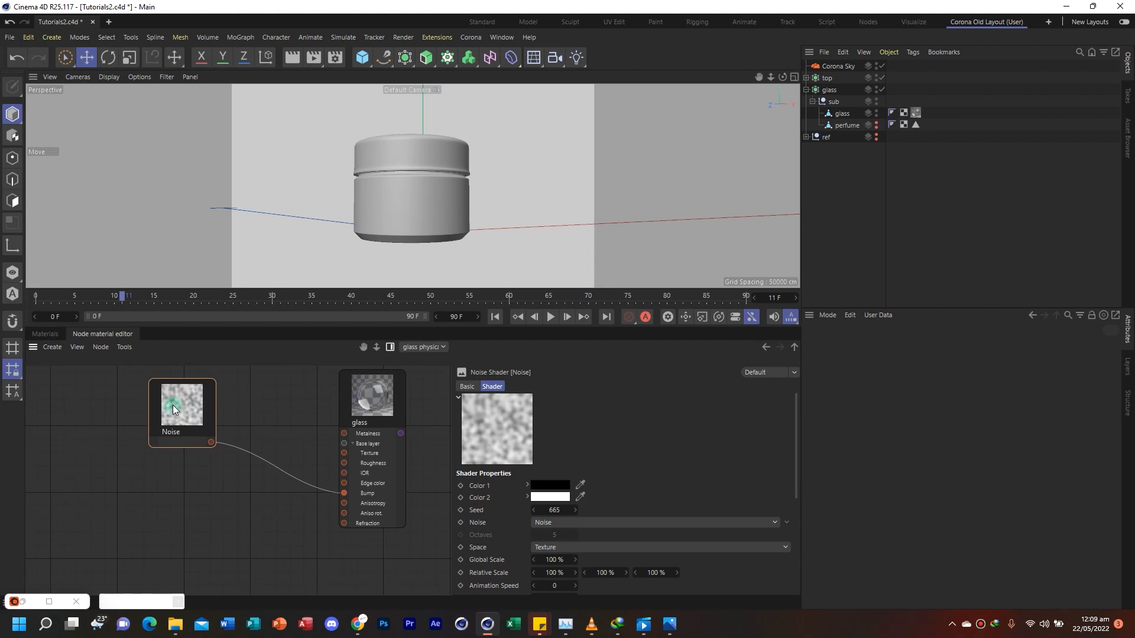
Start Corona's interactive rendering in the viewport, and add a camera plus a duplicate of it with the glass jar framed up close
left_click(470, 37)
left_click(498, 233)
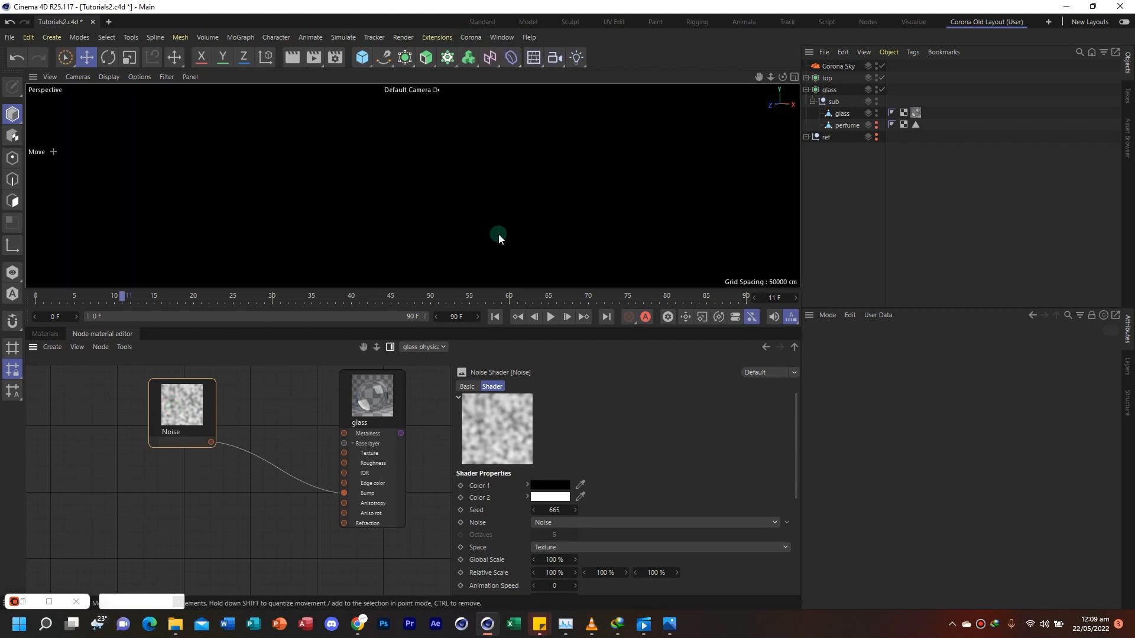
left_click(555, 58)
left_click_drag(833, 67, 841, 62, "ctrl")
mouse_move(771, 76)
left_mouse_down()
mouse_move(814, 77)
mouse_move(768, 76)
left_mouse_up()
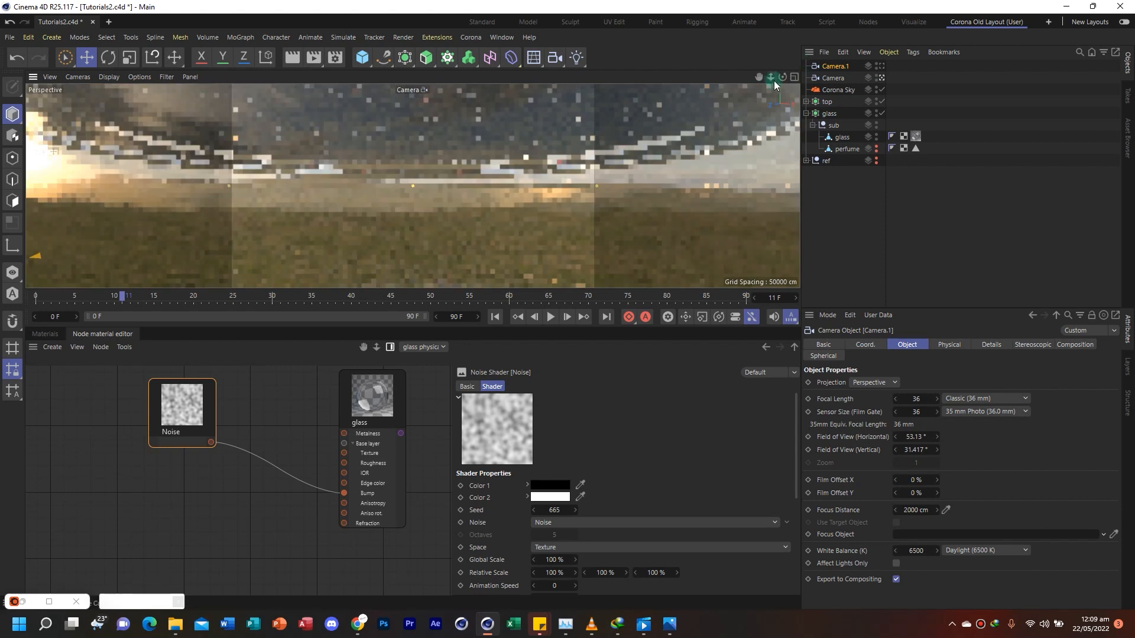
left_click_drag(774, 77, 733, 78)
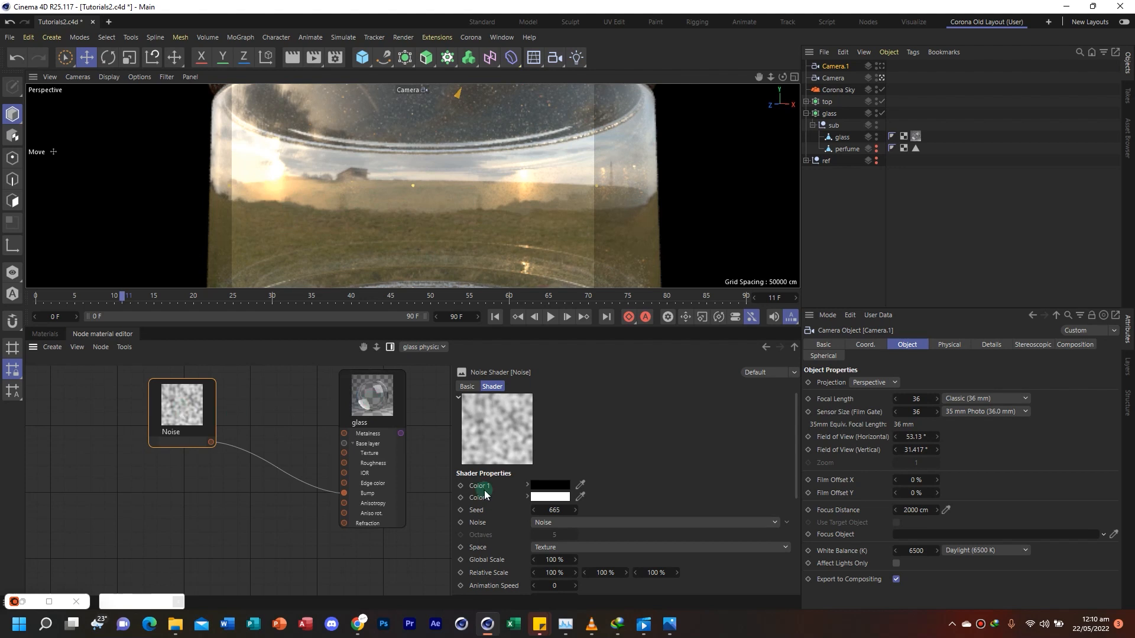
Set the Noise shader's Global Scale to 10%
left_click(554, 561)
type("10")
key("Return")
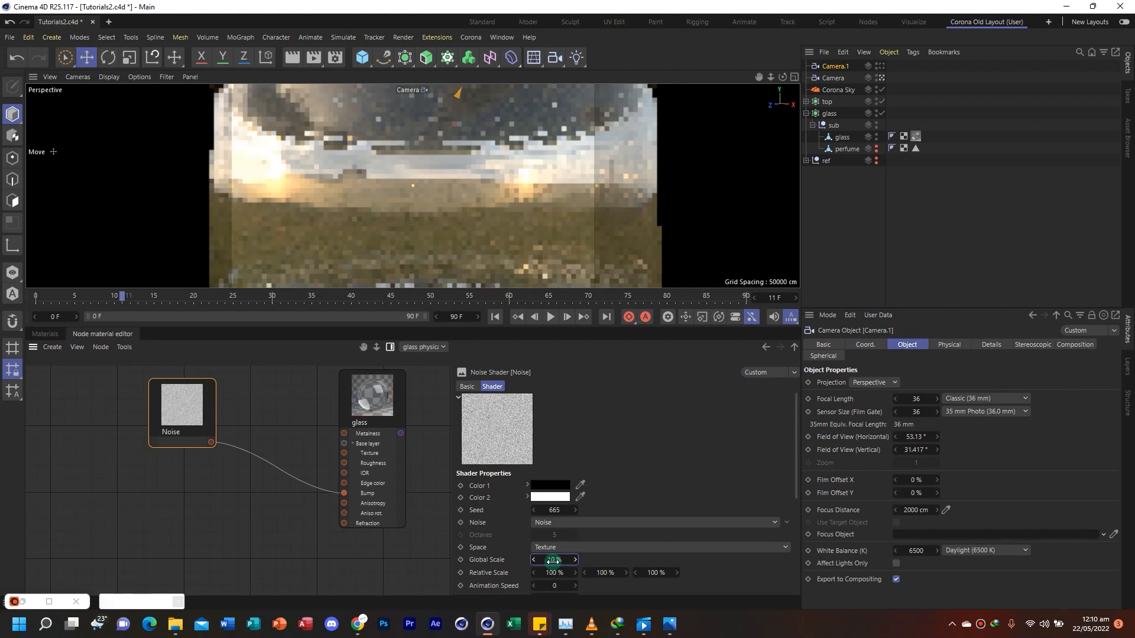
Enable Bump in the base layer of the physical glass material
left_click(371, 392)
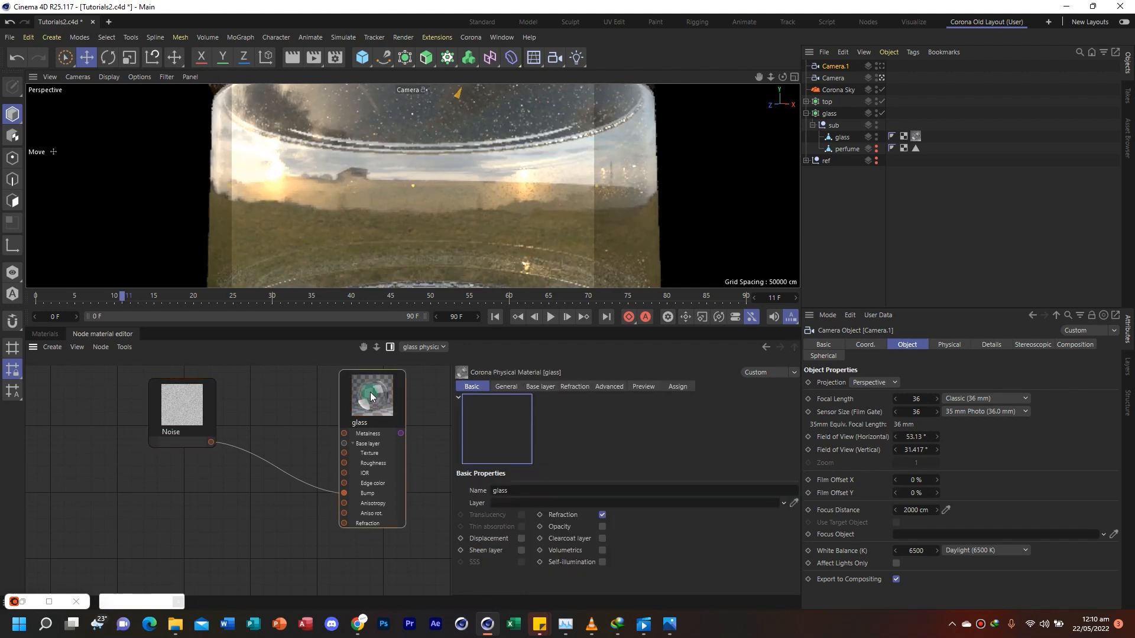
left_click(517, 390)
left_click(542, 387)
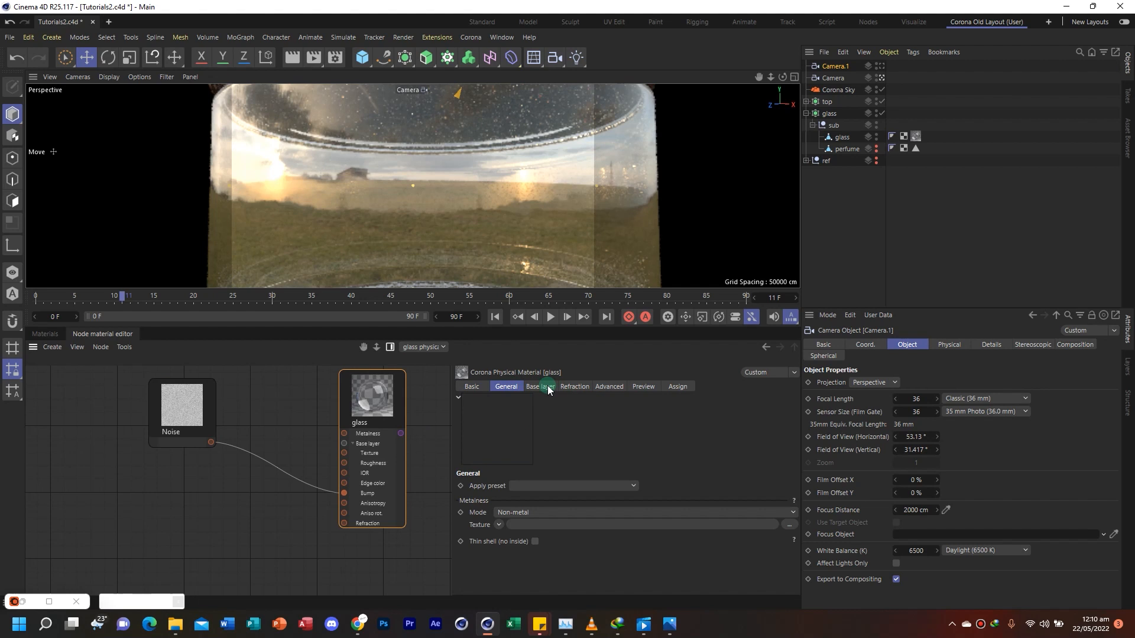
left_click(575, 387)
left_click(540, 386)
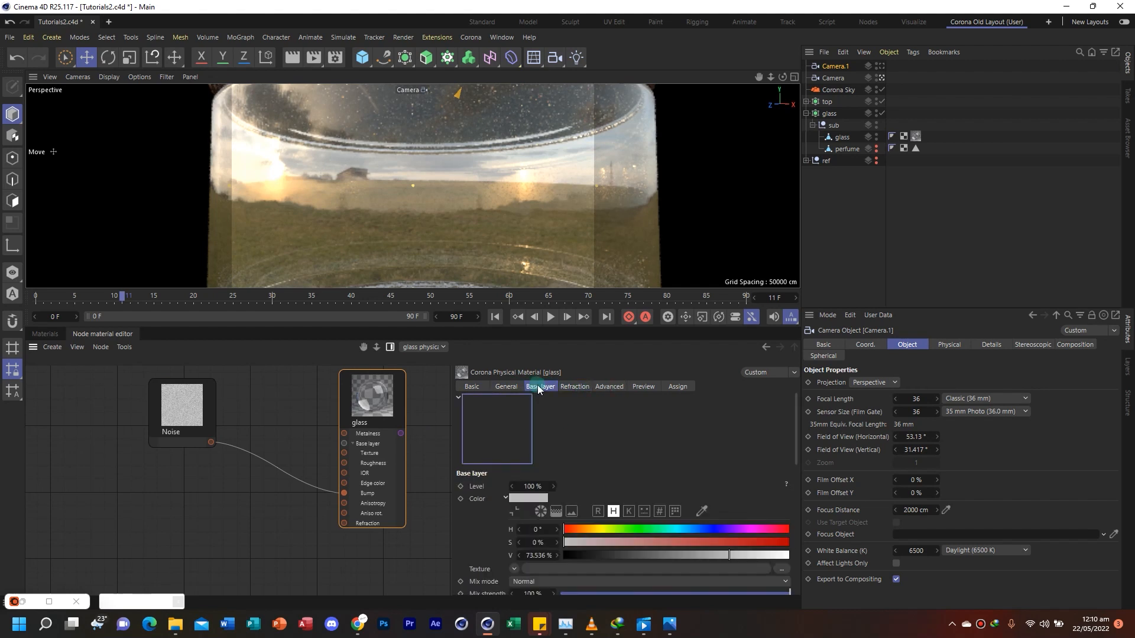
left_click_drag(798, 407, 801, 523)
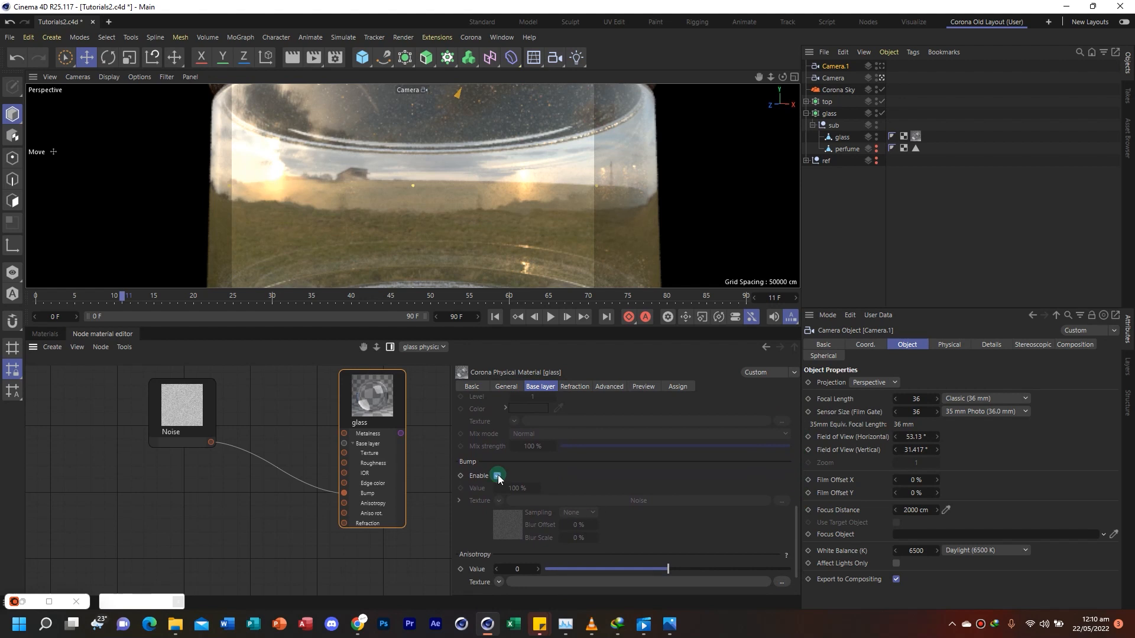
left_click(497, 476)
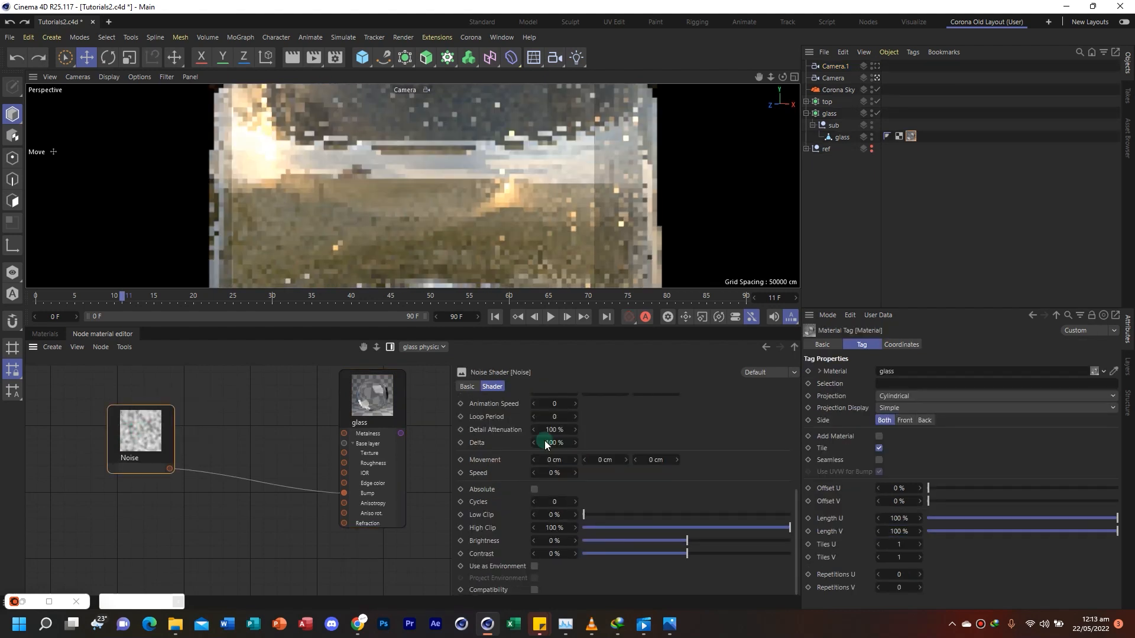
Set the Noise shader's Global Scale to 1%
left_click_drag(796, 490, 796, 426)
double_click(553, 504)
type("1")
key("Return")
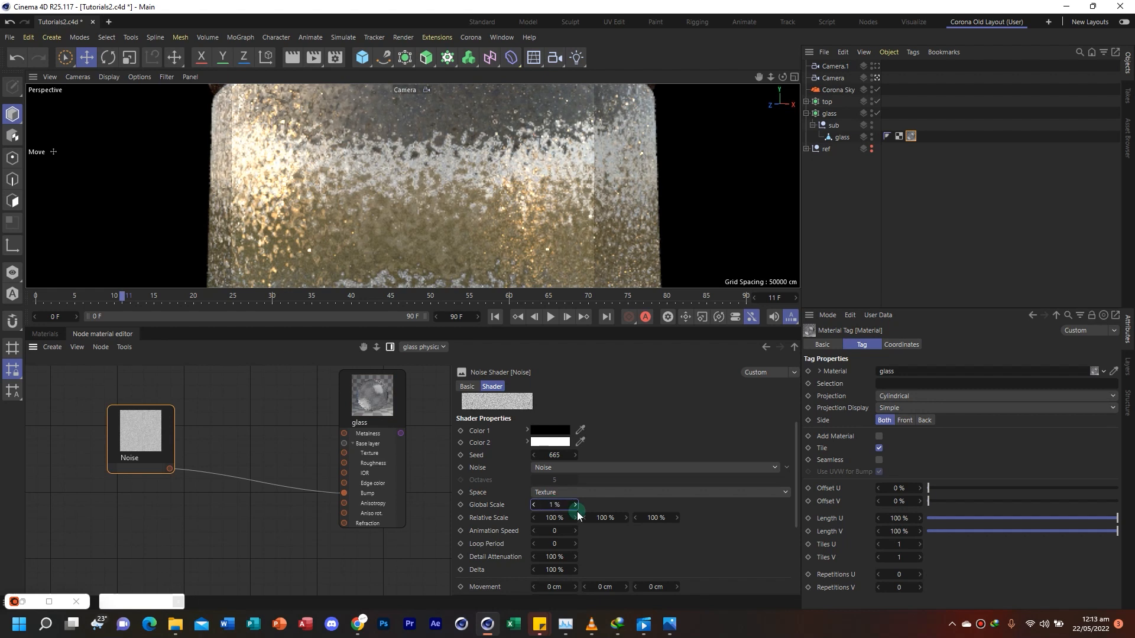
Set the glass material's base layer bump strength to 10%
left_click(382, 423)
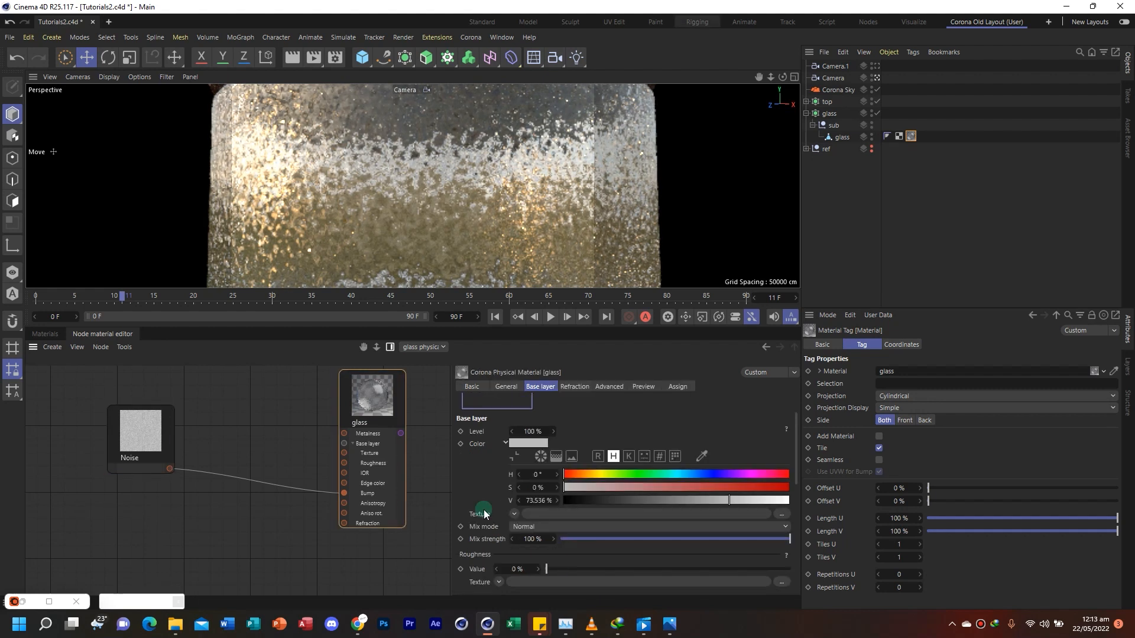
left_click_drag(797, 430, 789, 547)
left_click(475, 444)
left_click(534, 440)
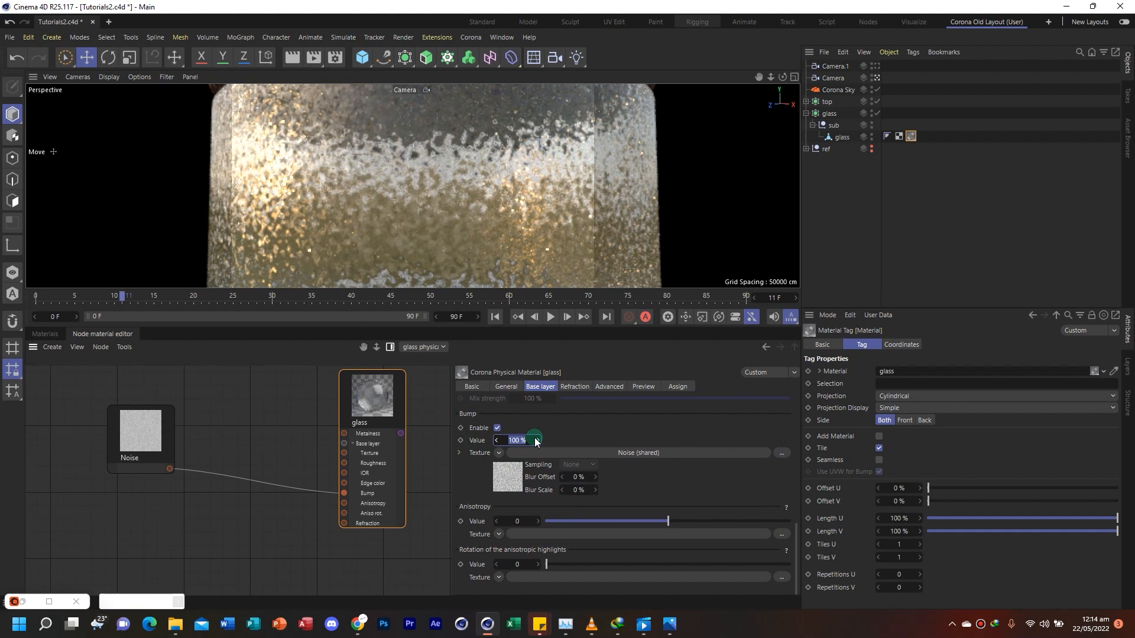
type("10")
key("Return")
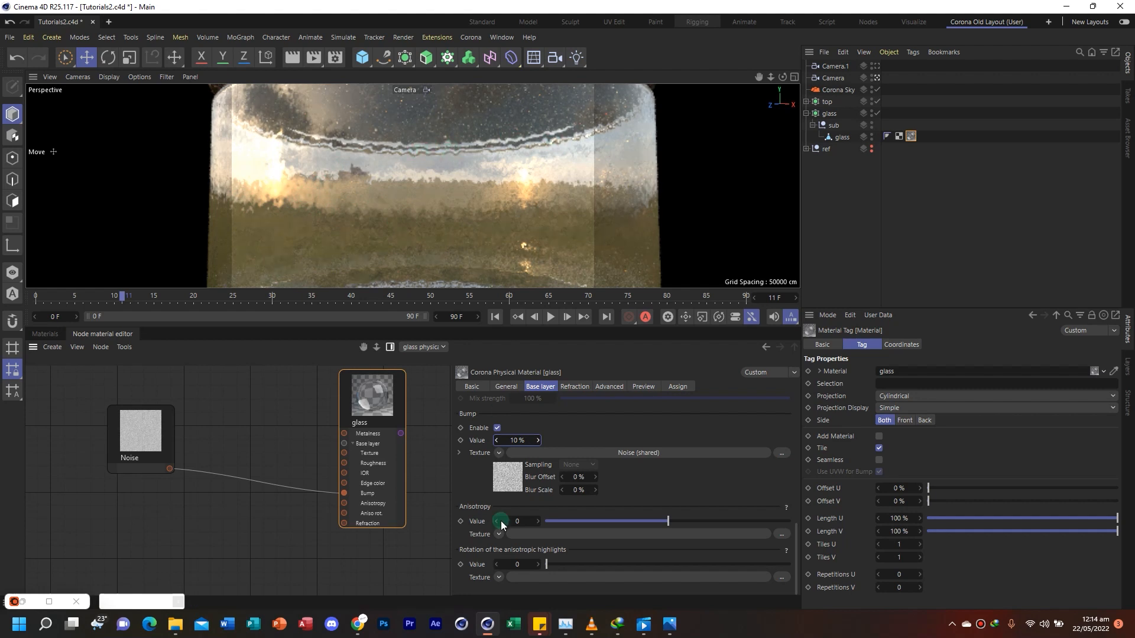
Turn the glass material's bump off and on to compare the effect, and set its strength to 5%
left_click(497, 428)
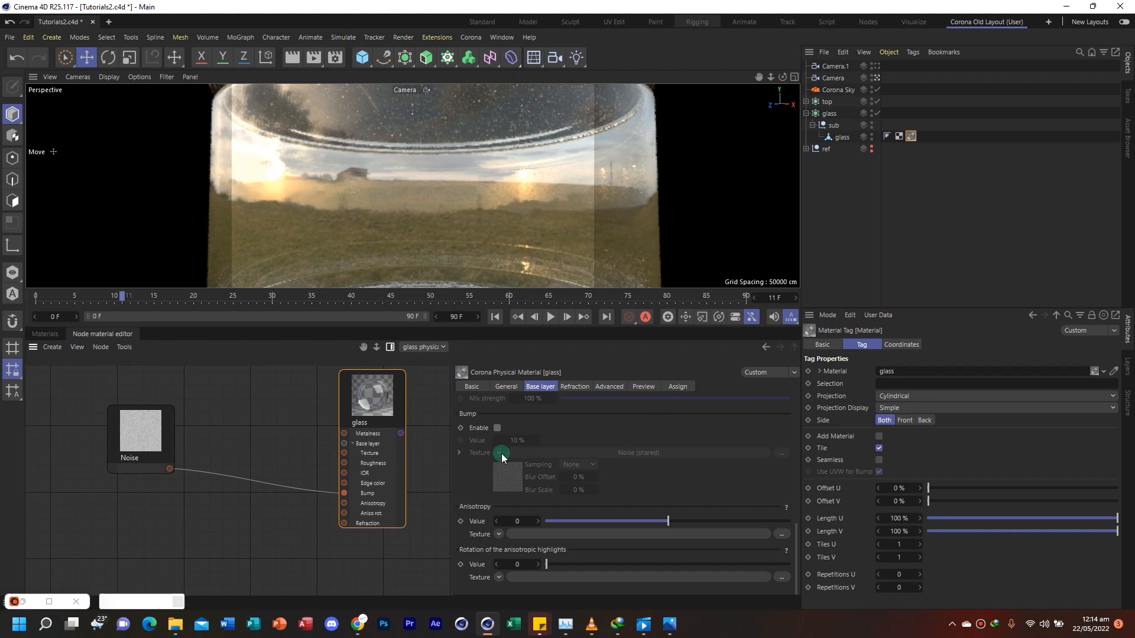
left_click(496, 428)
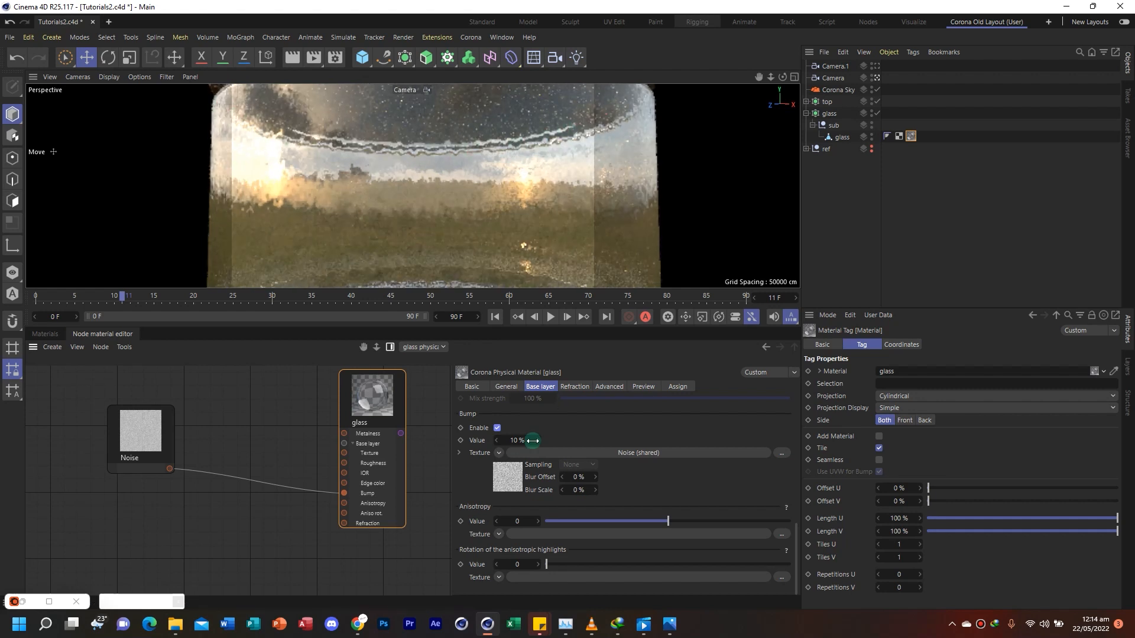
left_click(514, 442)
type("5")
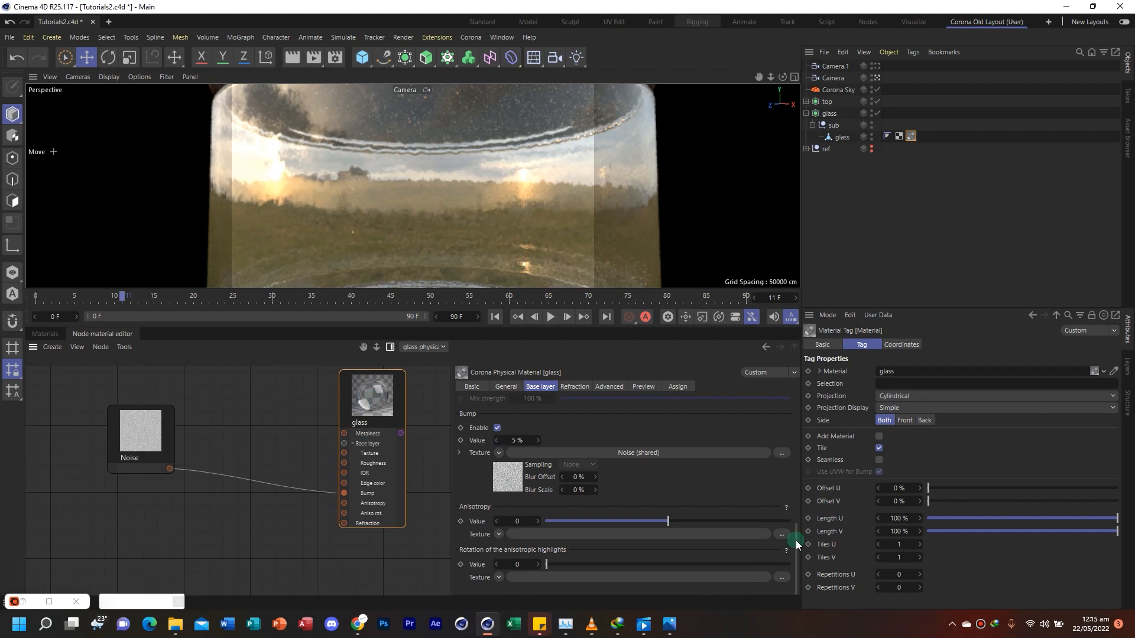
Set the glass base layer's roughness to 5% and view the whole jar through Camera.1
left_click_drag(797, 544, 793, 450)
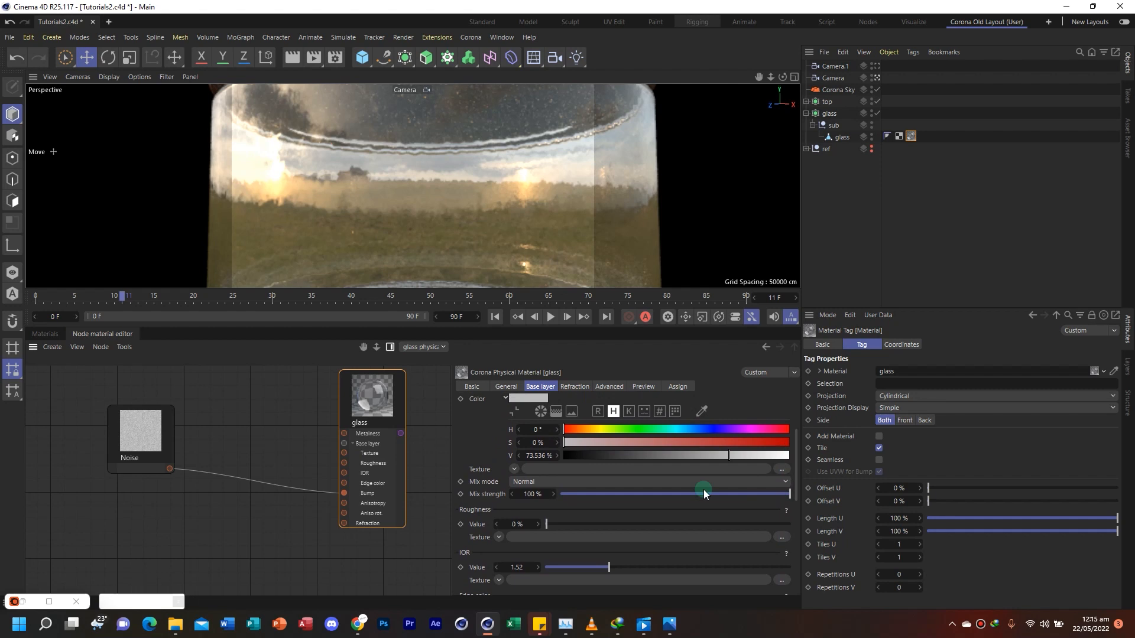
left_click(509, 526)
type("5")
key("Return")
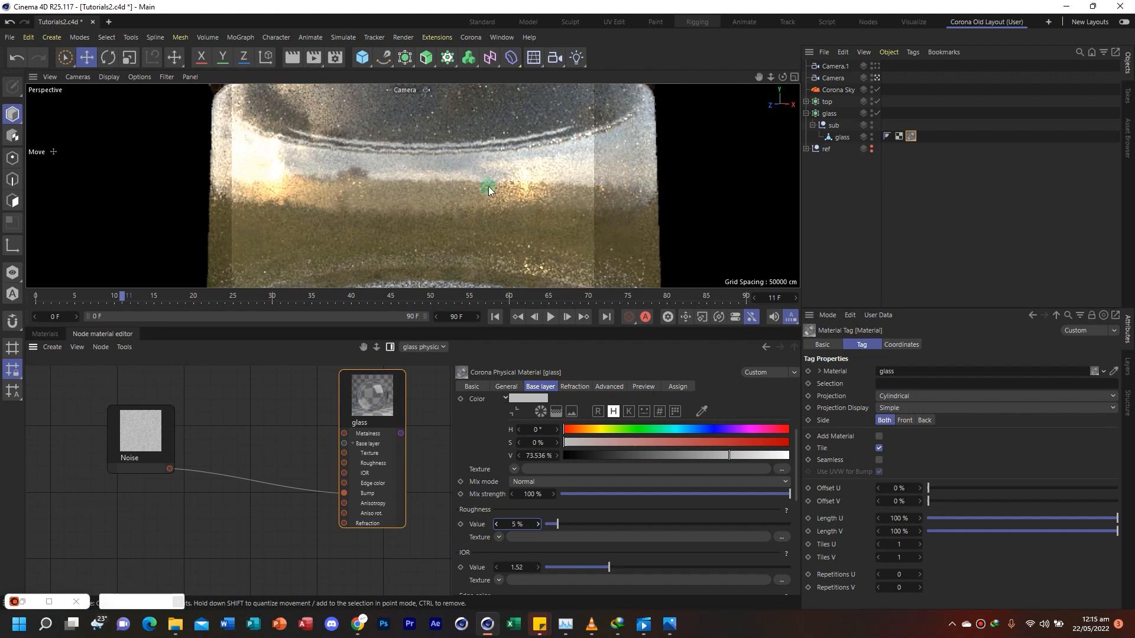
left_click(877, 66)
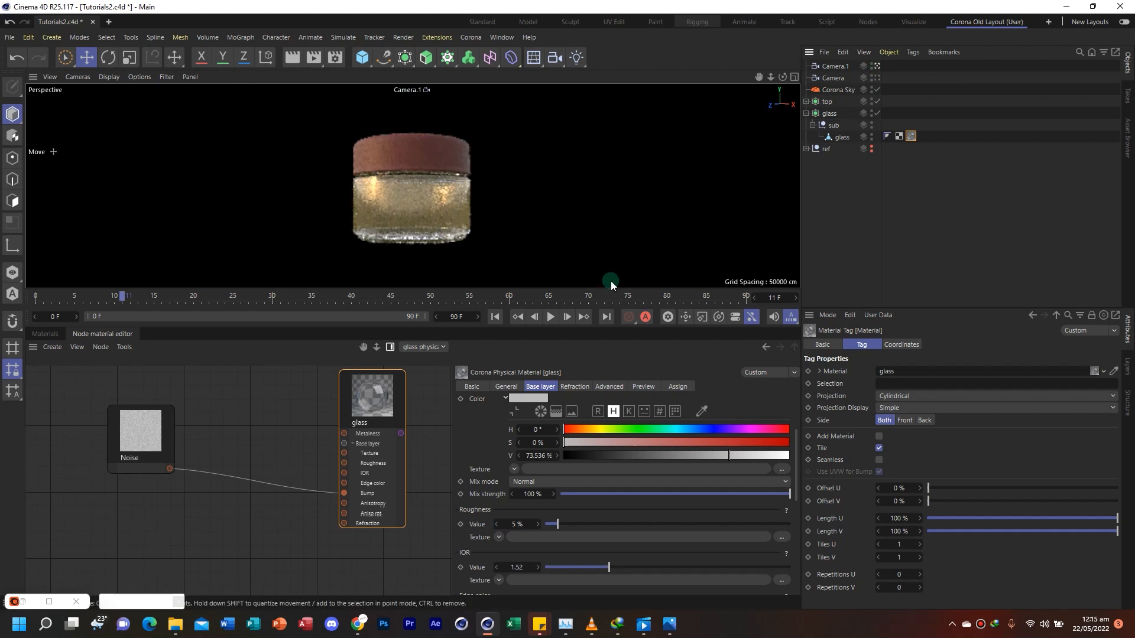
Switch to Photos, examine the glass and lid in the three Revitalift reference pictures, and return to Cinema 4D
key("alt+Tab")
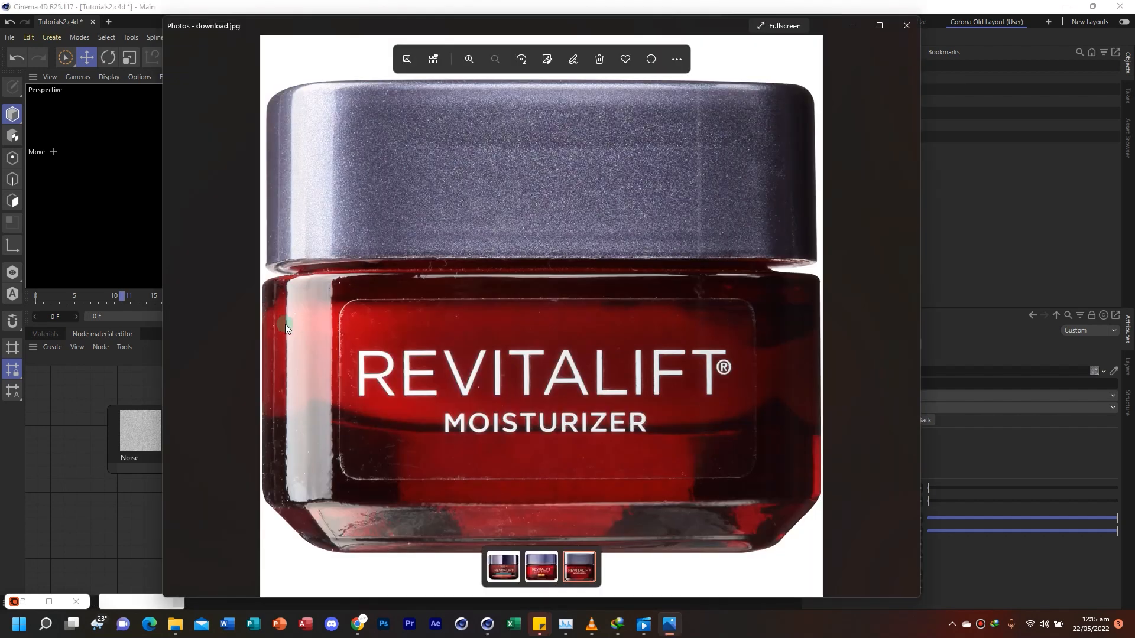
left_click(541, 566)
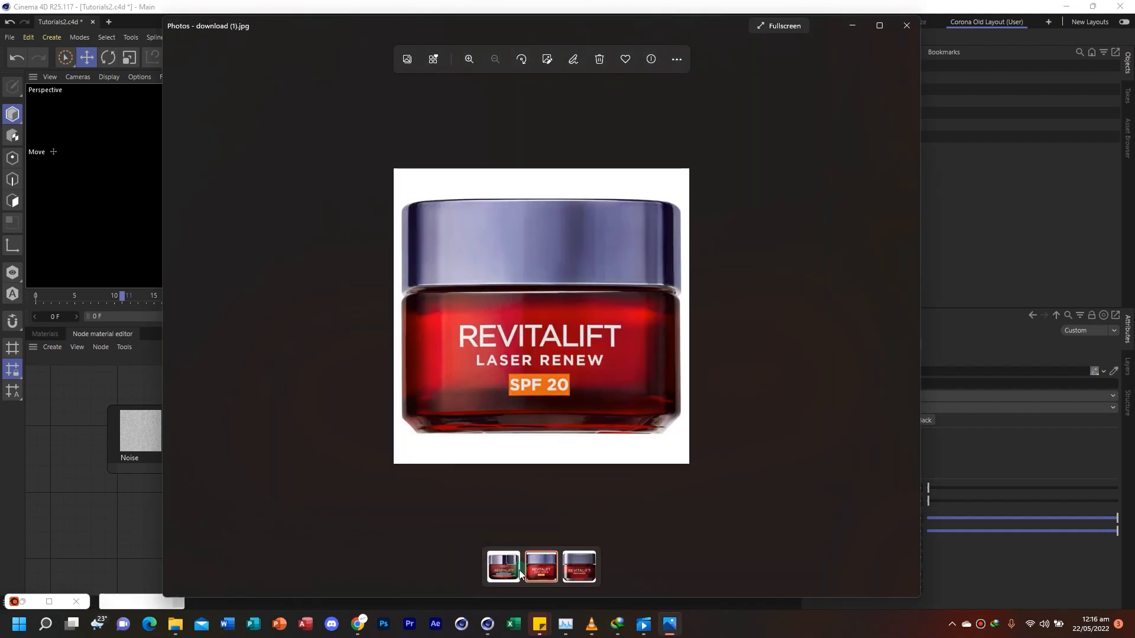
left_click(510, 571)
left_click(547, 577)
left_click(586, 573)
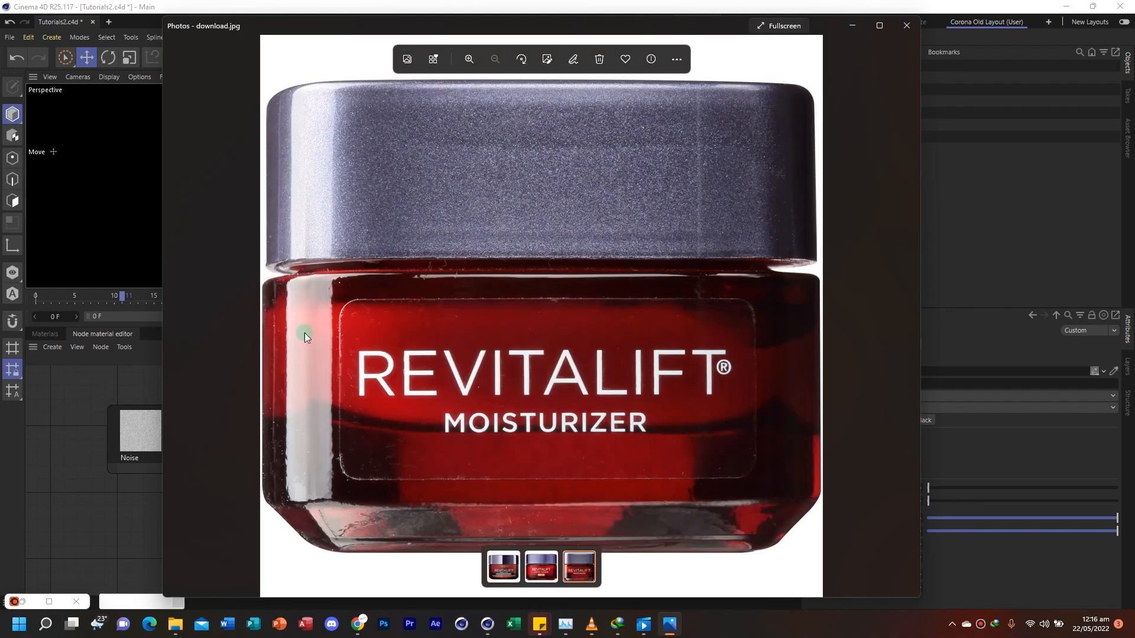
left_click(546, 576)
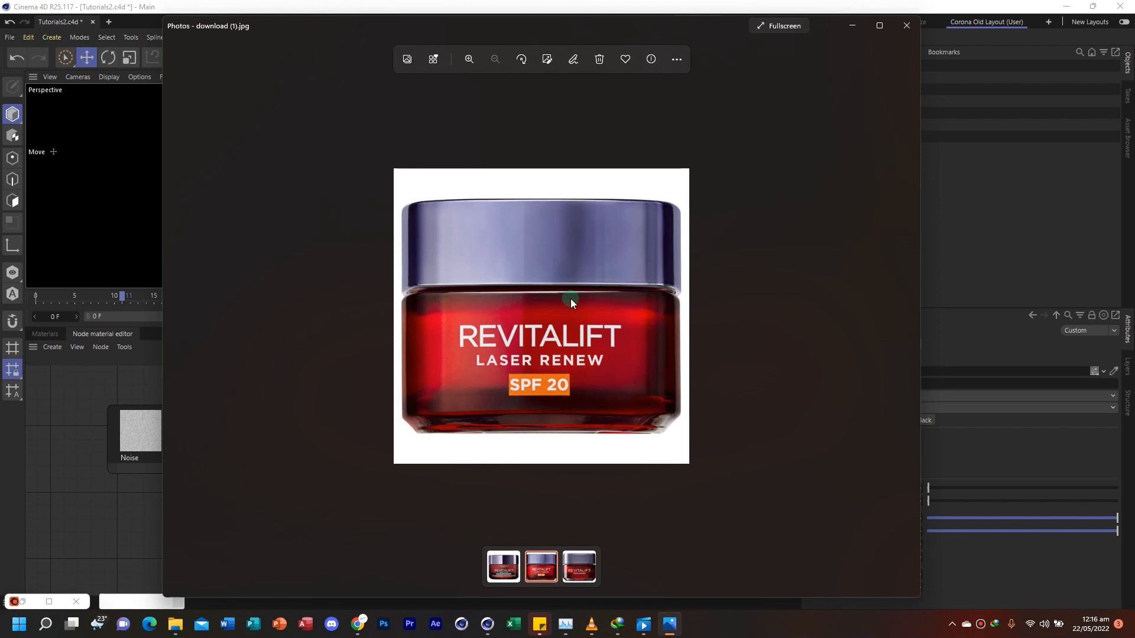
left_click(855, 25)
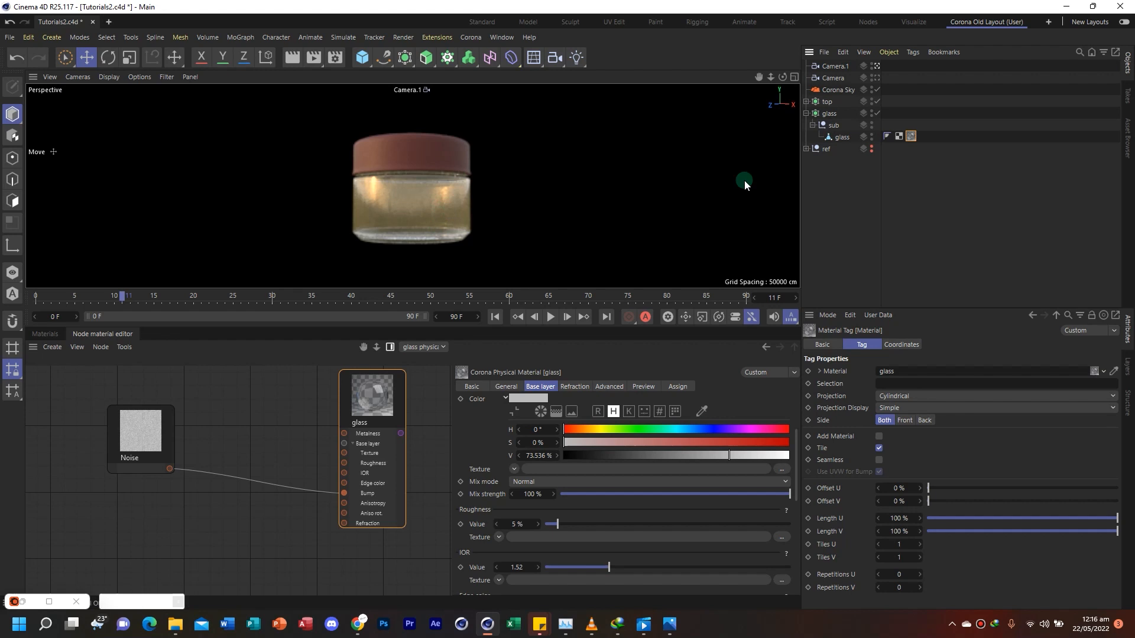
Save the project and switch to the Standard layout
left_click(9, 37)
left_click(51, 154)
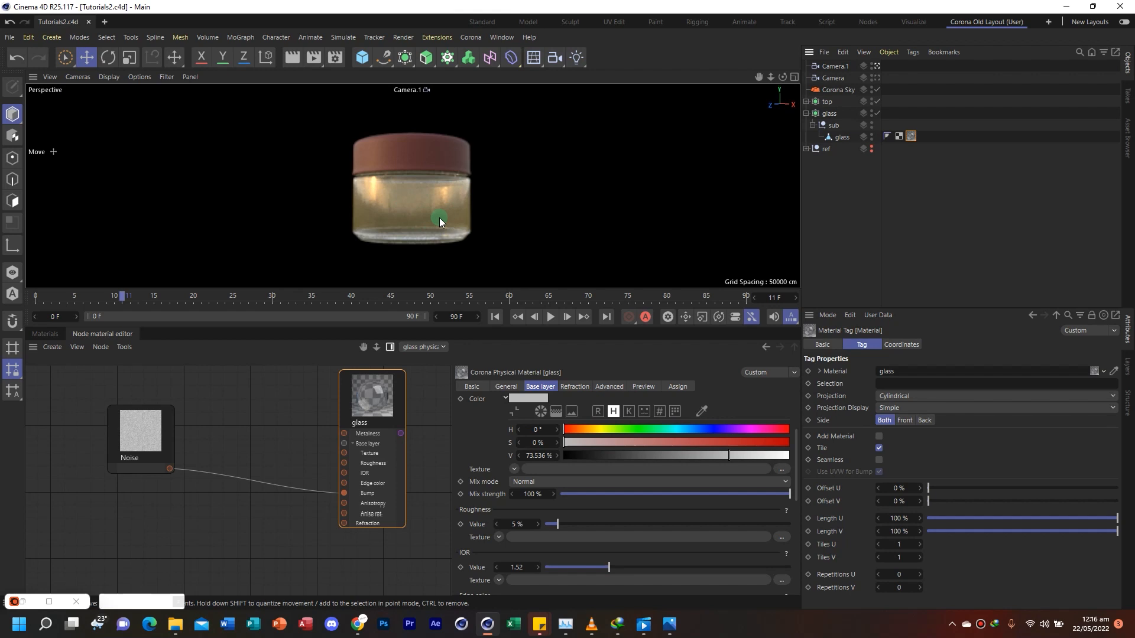
left_click(483, 21)
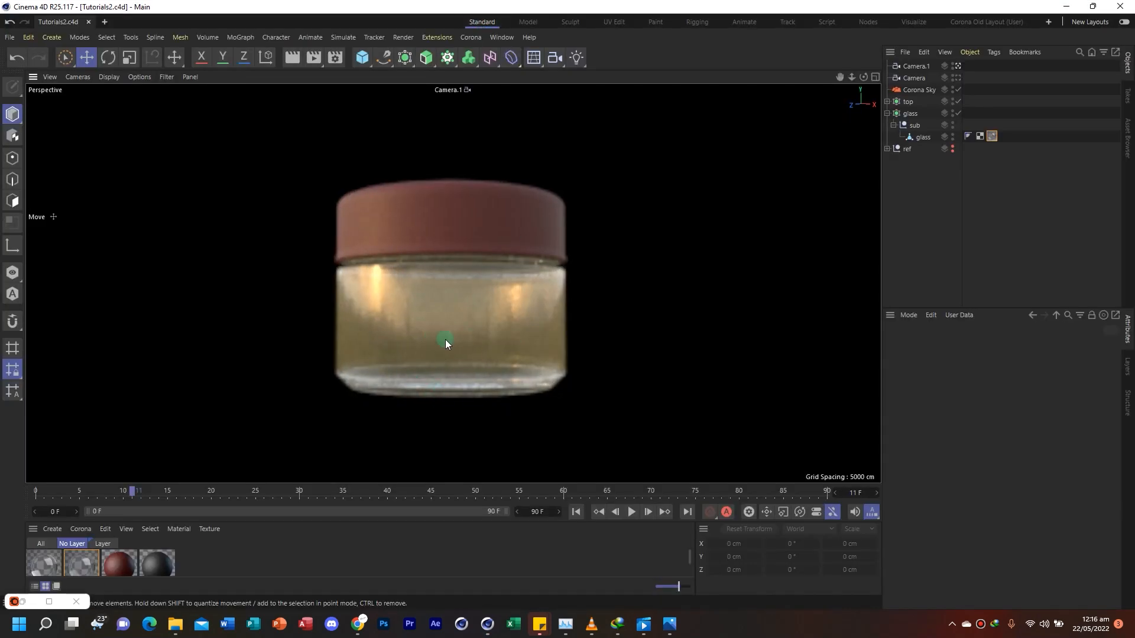
Wrap the Corona Sky's HDRI in a Filter shader and set the filter's saturation to -100%
left_click(922, 92)
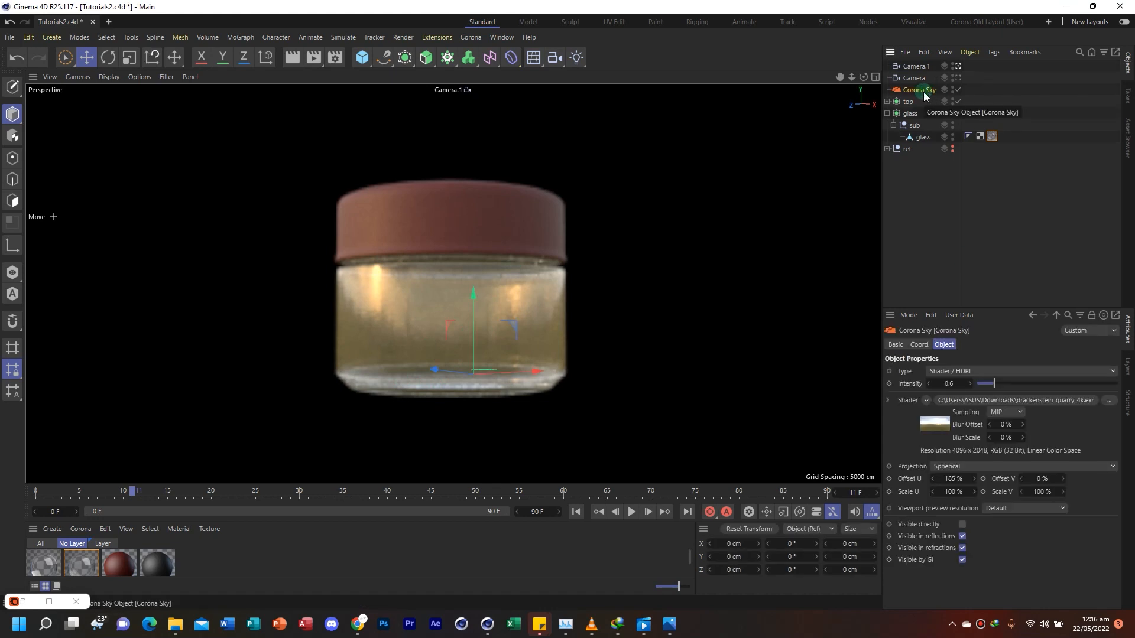
left_click(926, 401)
left_click(947, 241)
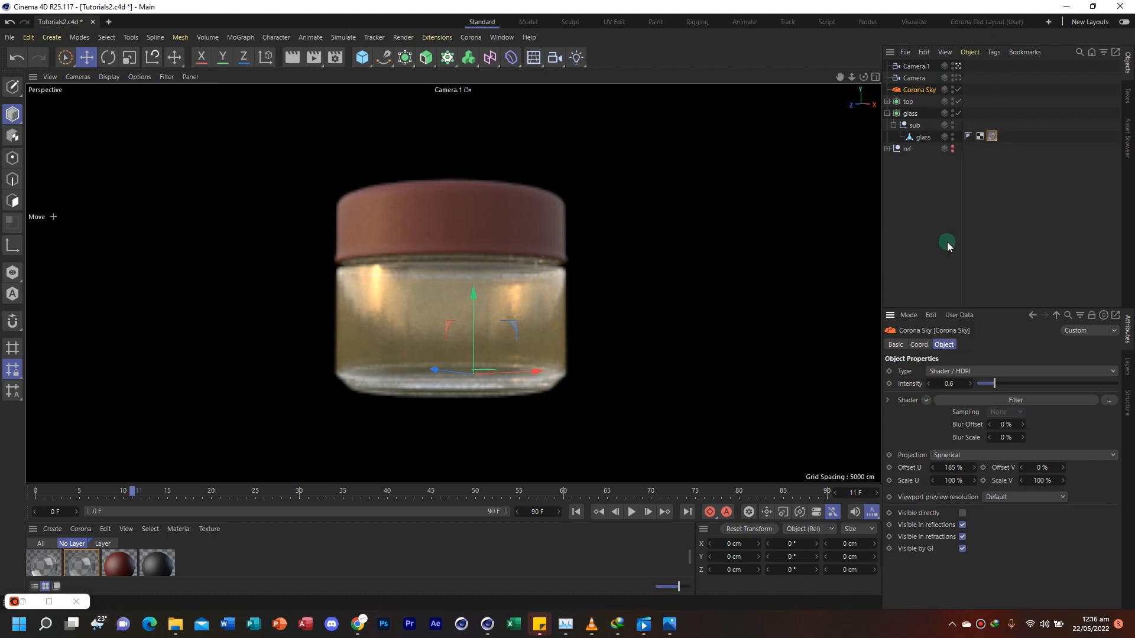
left_click(994, 396)
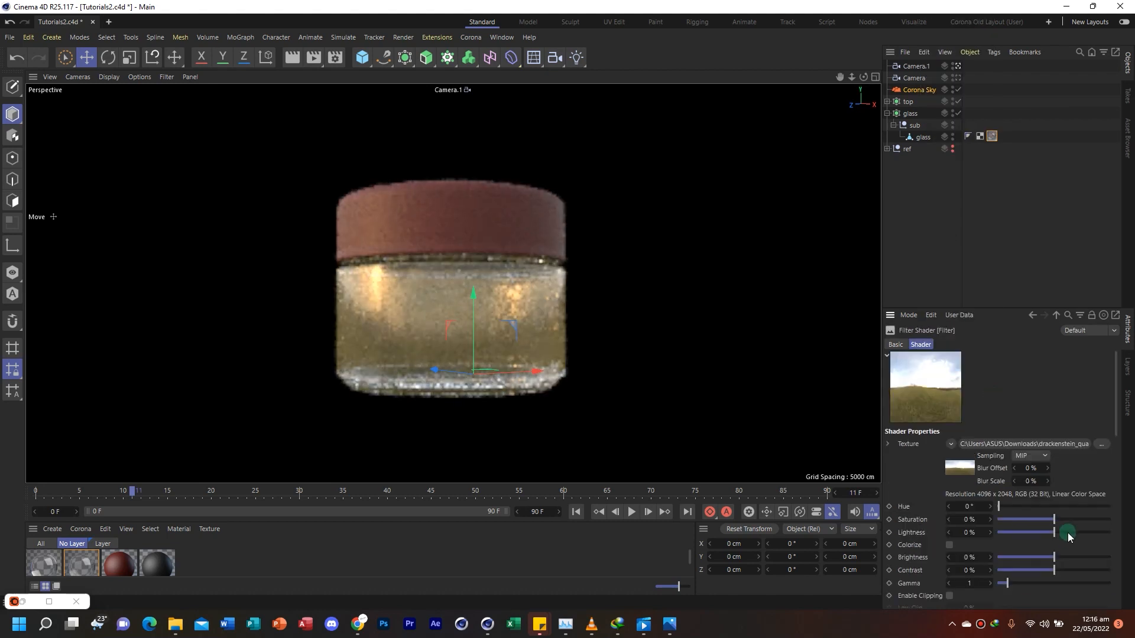
left_click_drag(1054, 520, 978, 523)
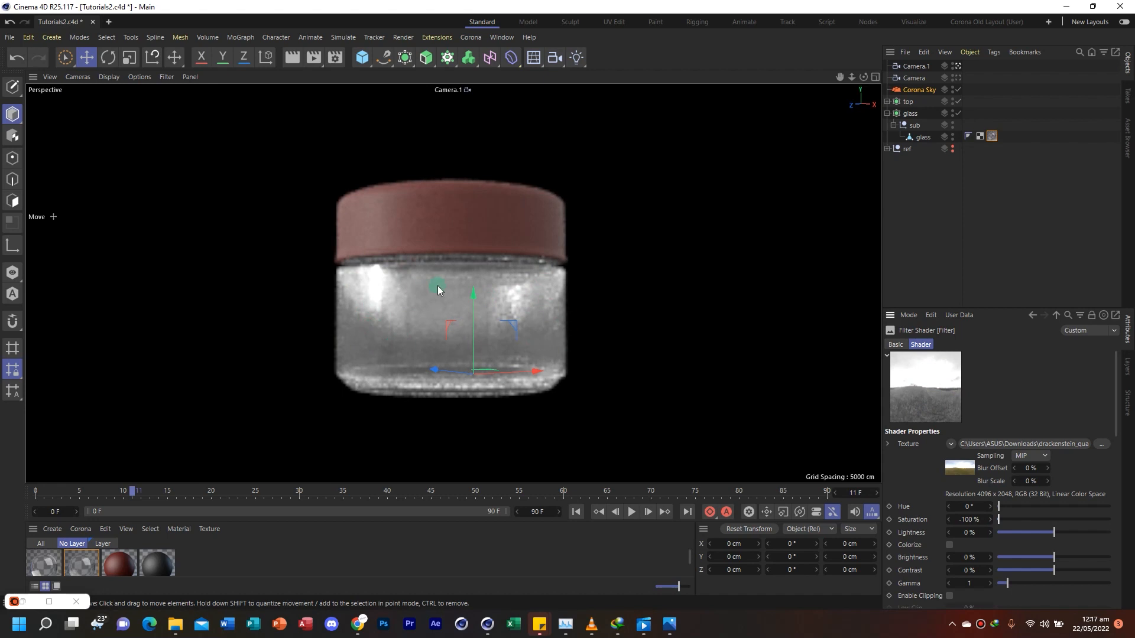
Set the Corona Sky's intensity to 0.8 and open the interactive viewport settings
left_click(916, 89)
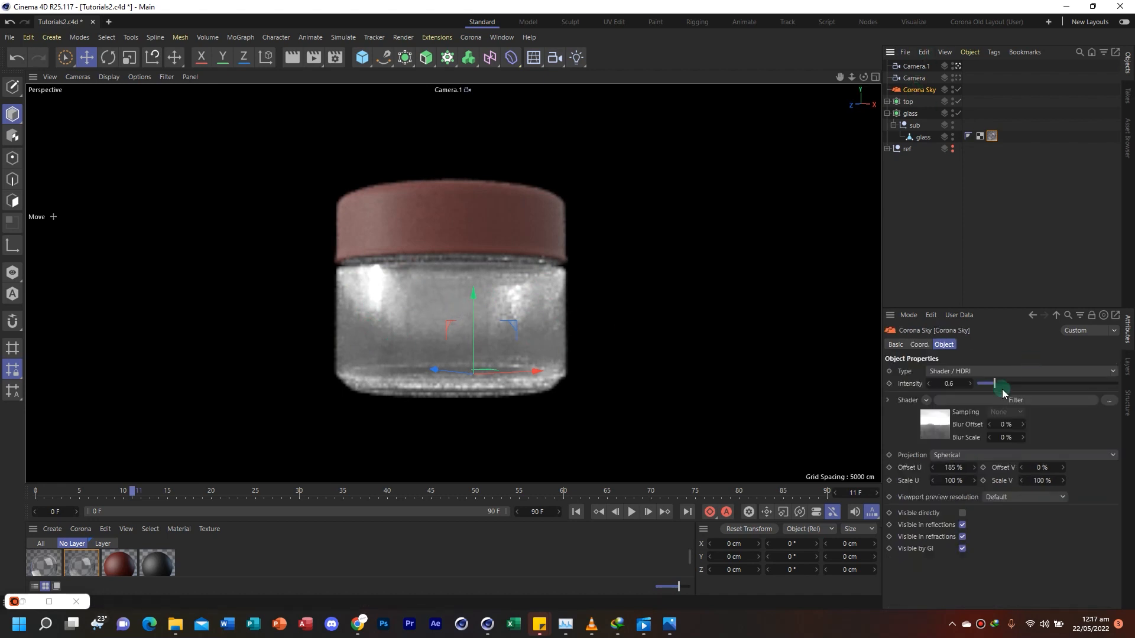
left_click(471, 37)
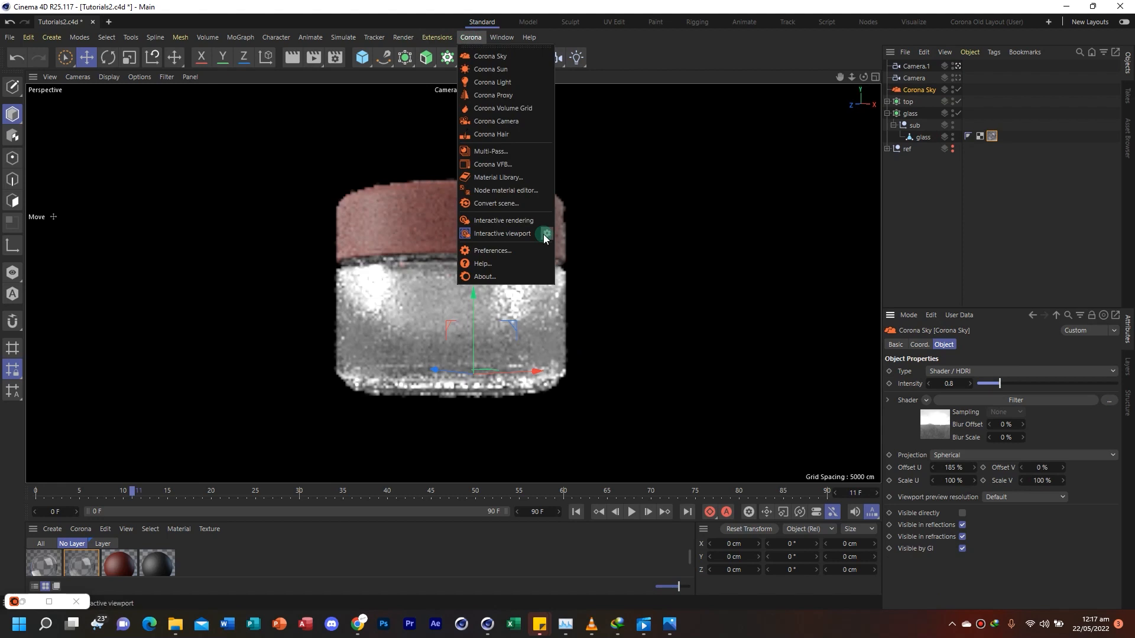
left_click(544, 234)
Detach the Corona commands as a floating palette beside the jar and enlarge the material manager area
left_click(403, 36)
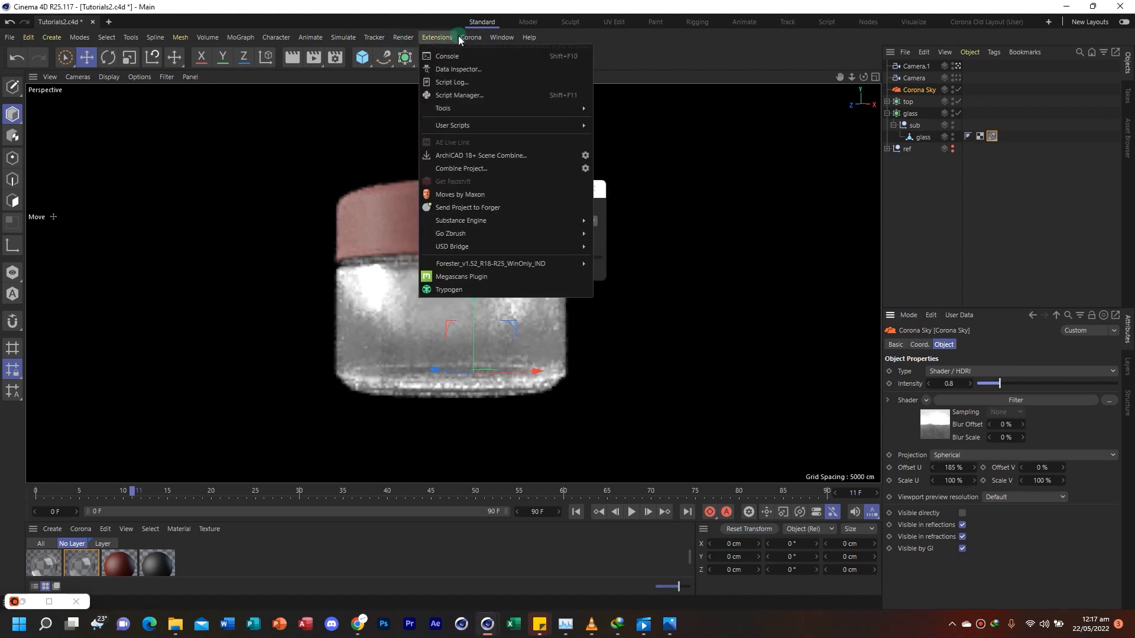
left_click(485, 48)
left_click_drag(504, 40, 865, 112)
left_click_drag(182, 485, 182, 444)
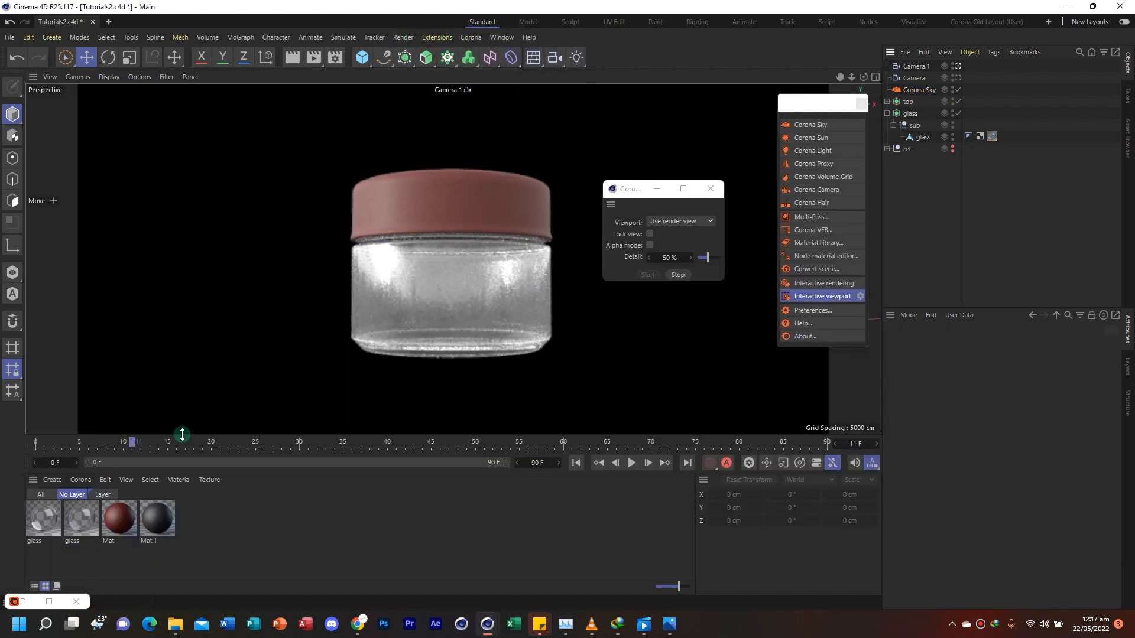
Open the second glass material for editing, enable Volumetrics, and move the editor clear of the jar render
double_click(85, 523)
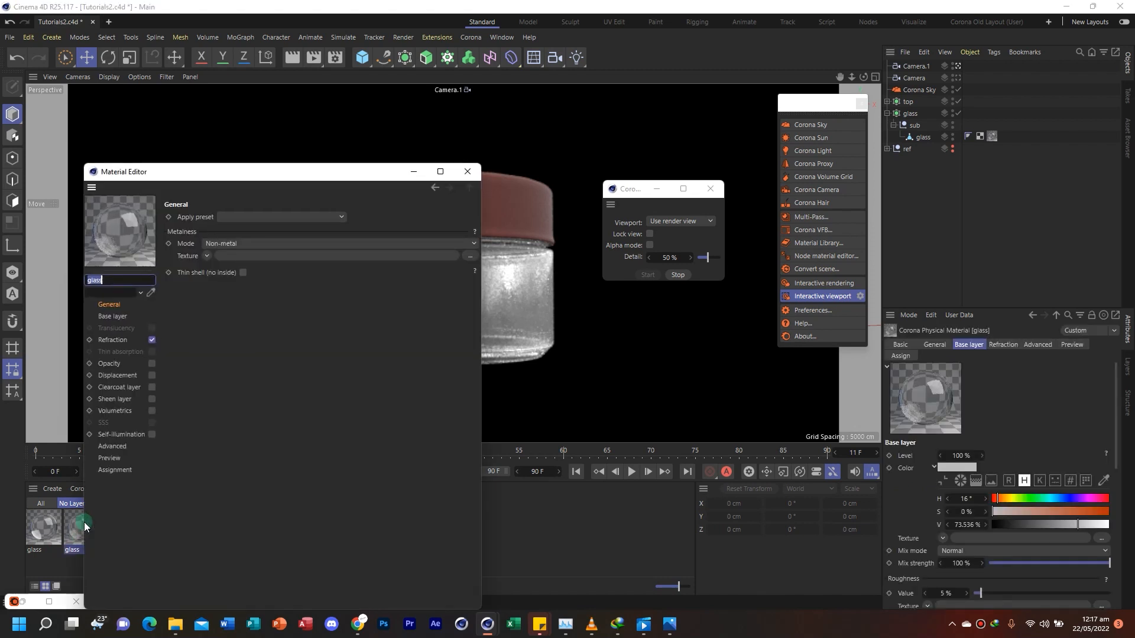
left_click(124, 410)
left_click(152, 411)
left_click_drag(179, 177, 762, 112)
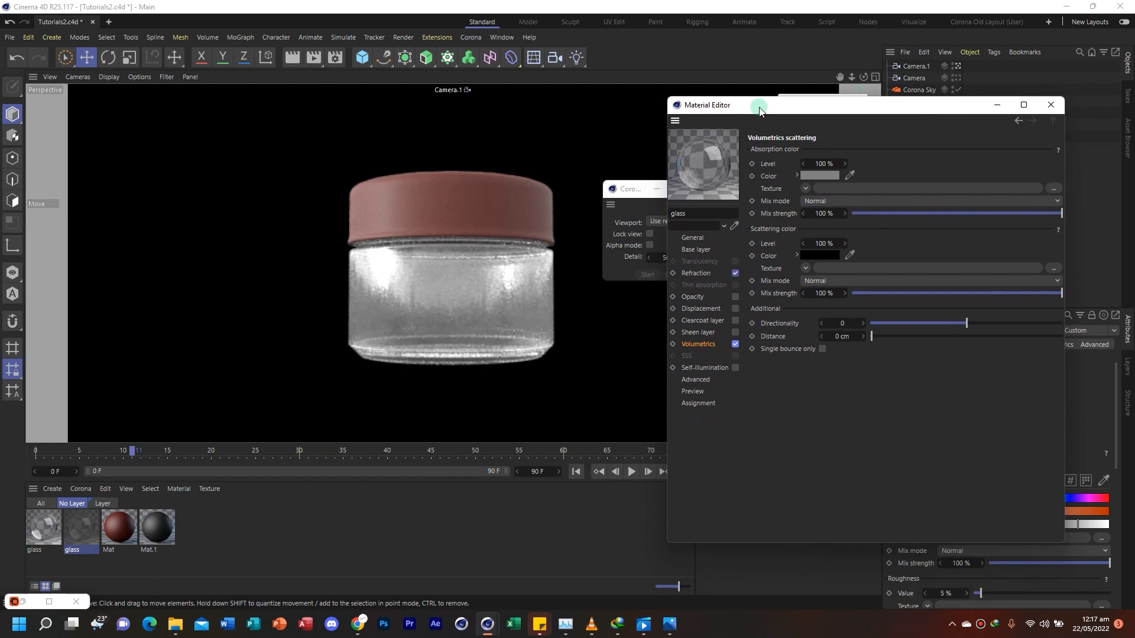
Set the volumetric scattering color to pure red with 100% saturation and about 84% value
left_click(818, 255)
left_click(790, 328)
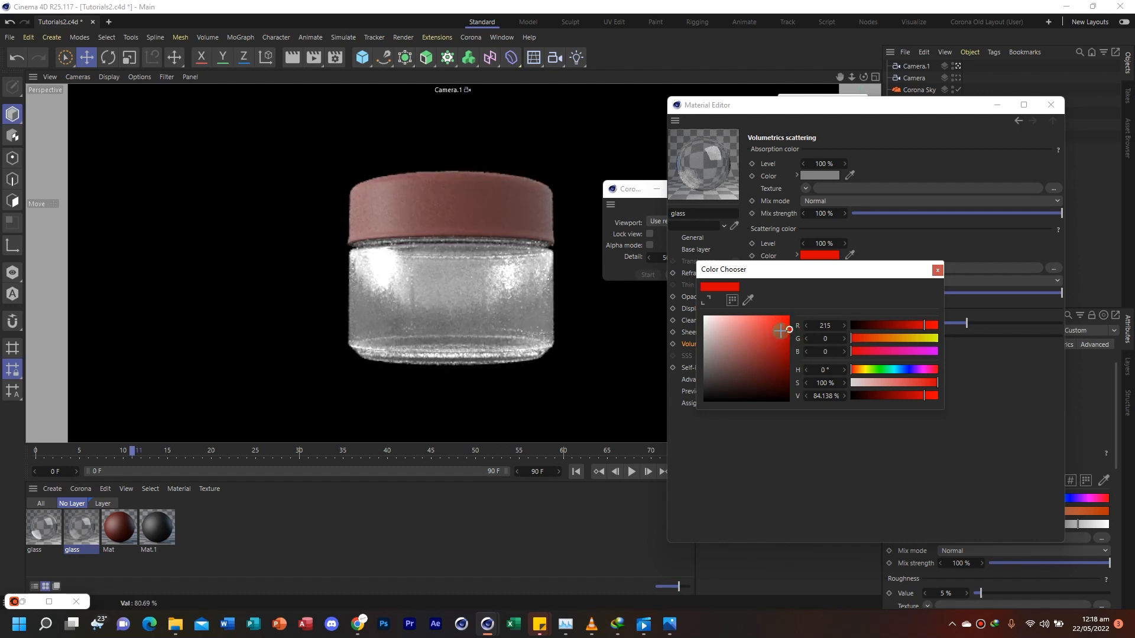
left_click(937, 271)
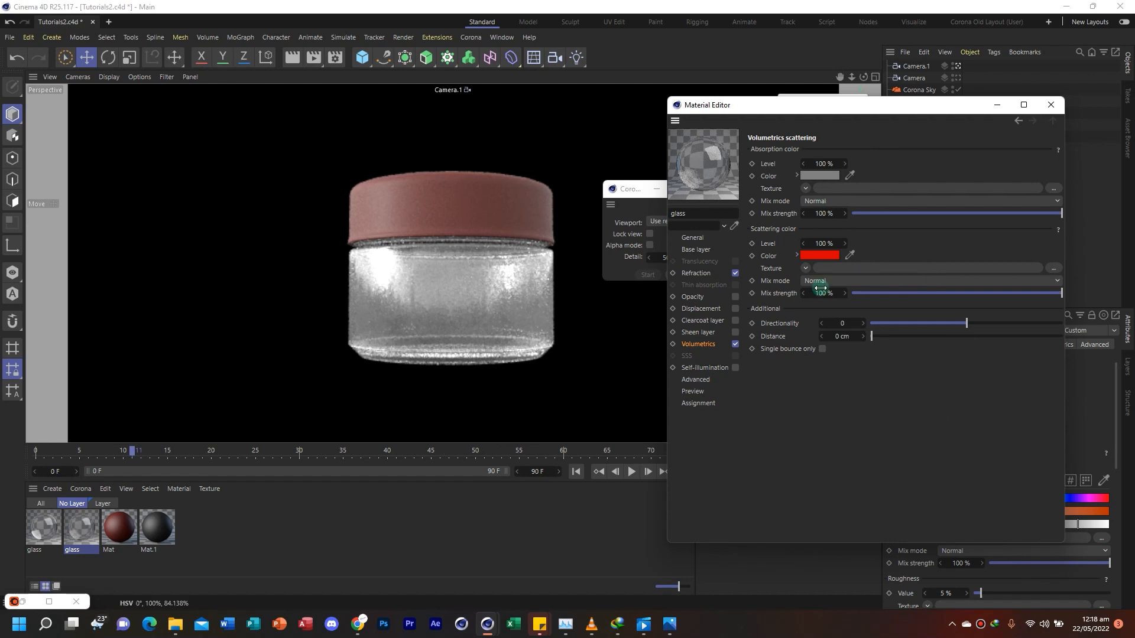
Set the volumetric absorption color to a light pink with about 30% saturation and 85% value
left_click(821, 175)
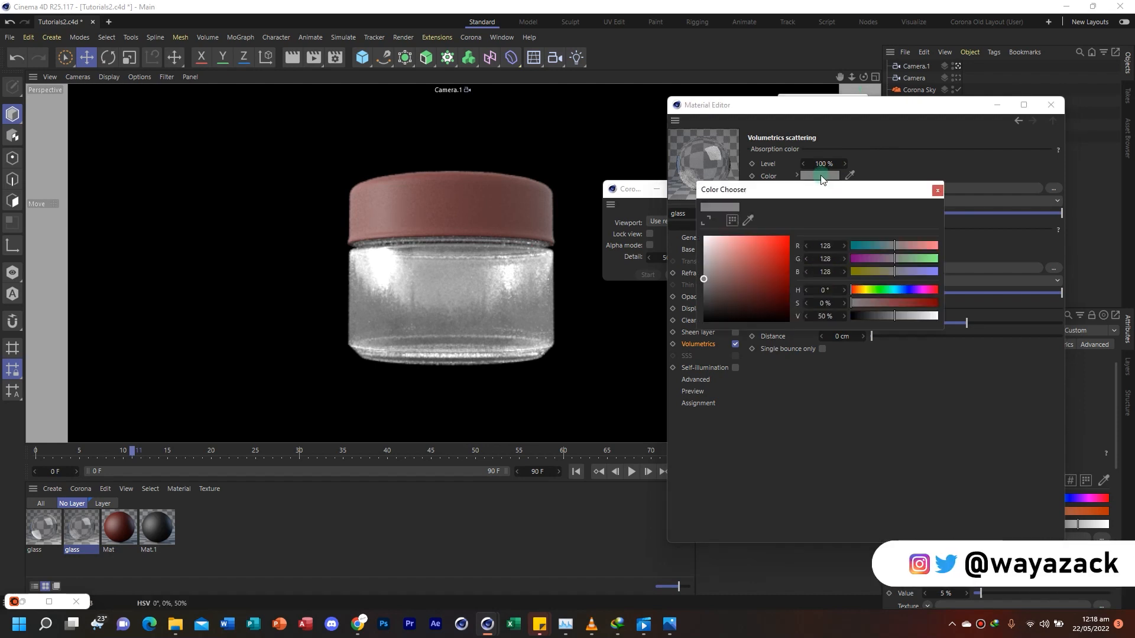
left_click(725, 260)
left_click_drag(724, 260, 730, 248)
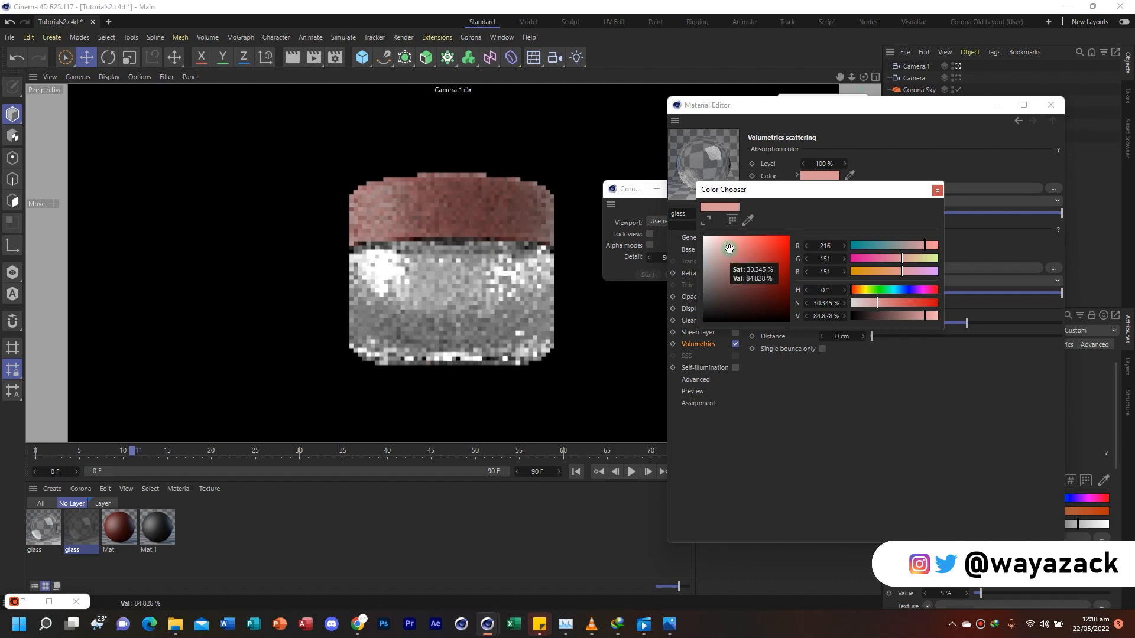
left_click(937, 189)
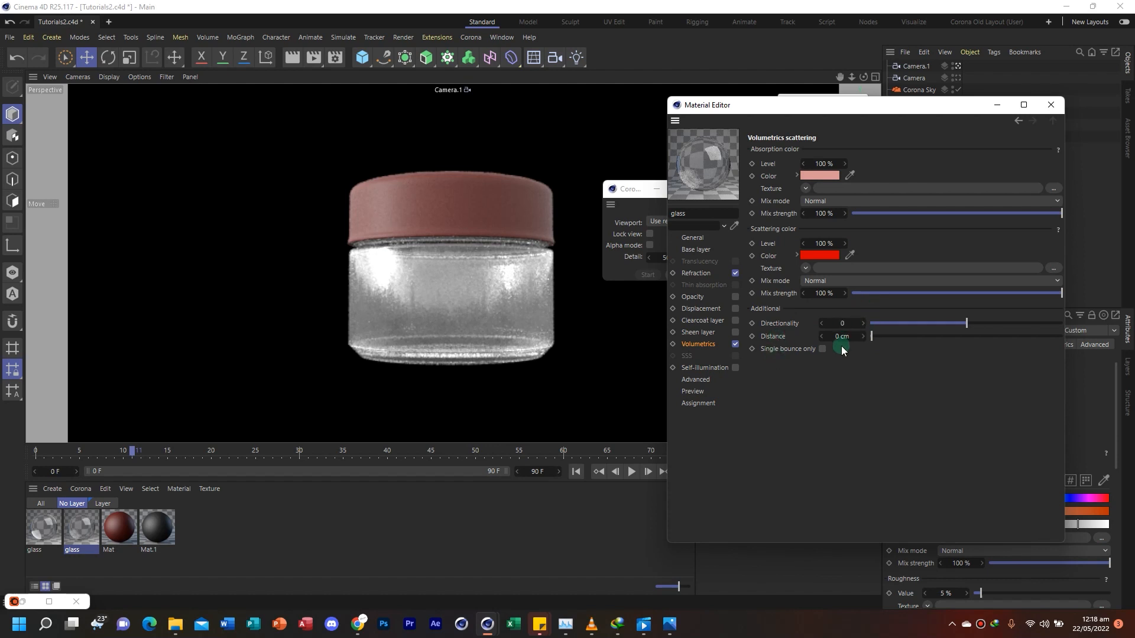
Set the volumetric scattering's directionality to 0.86 and its distance to 0.085 cm
left_click_drag(1048, 327, 1050, 322)
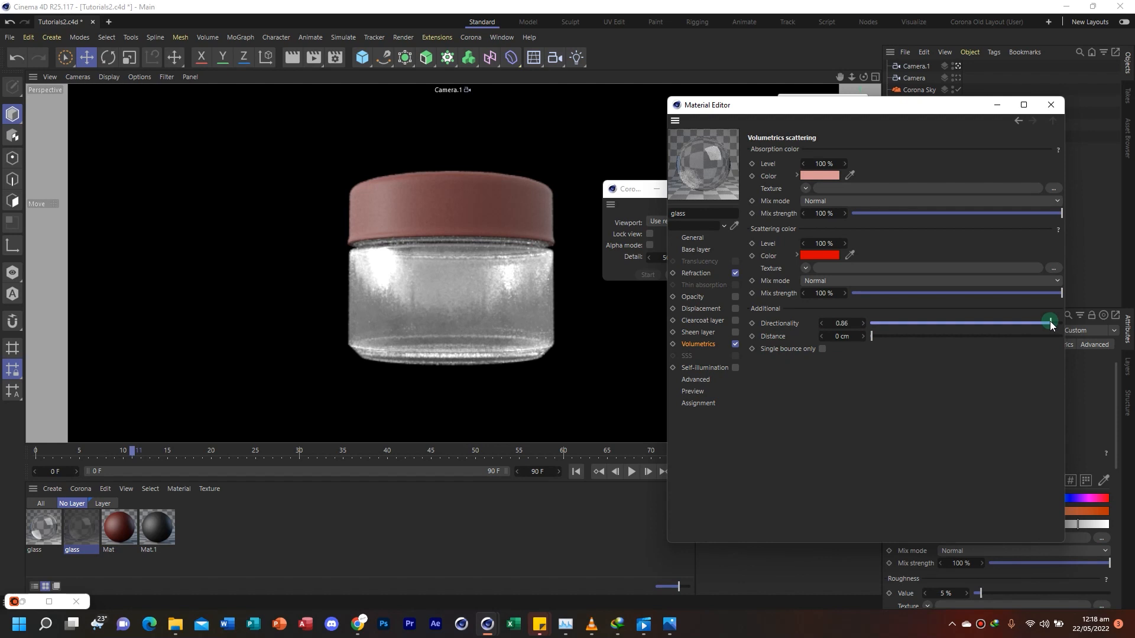
left_click(842, 335)
type("0.085")
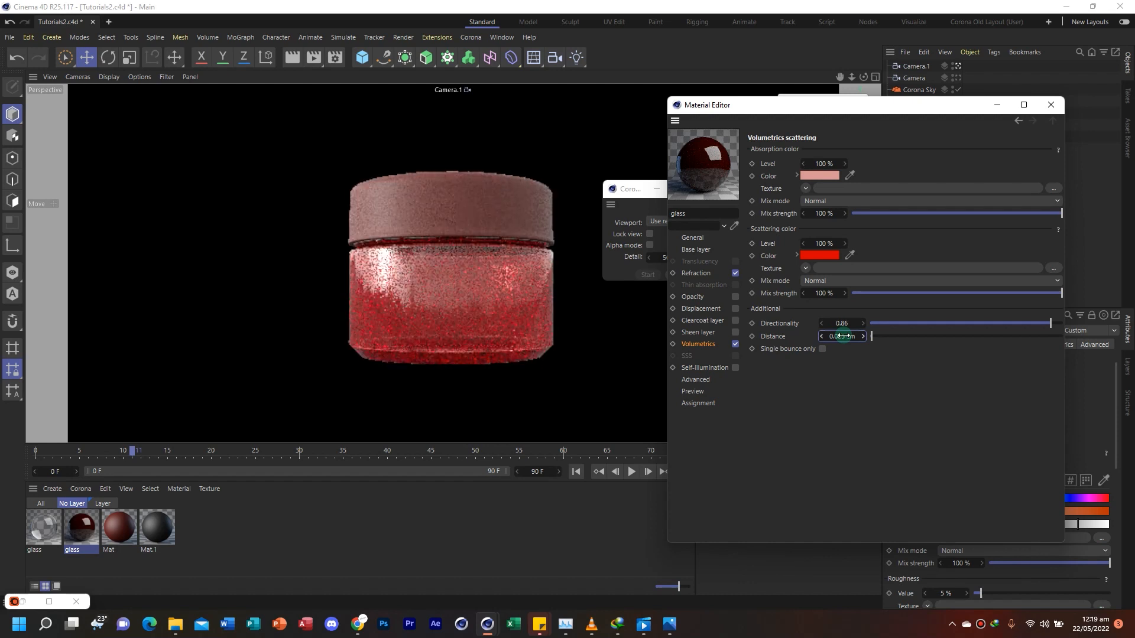
Check the jar against the reference photo and set the volumetric absorption color to white
left_click(673, 626)
left_click(675, 627)
left_click(673, 626)
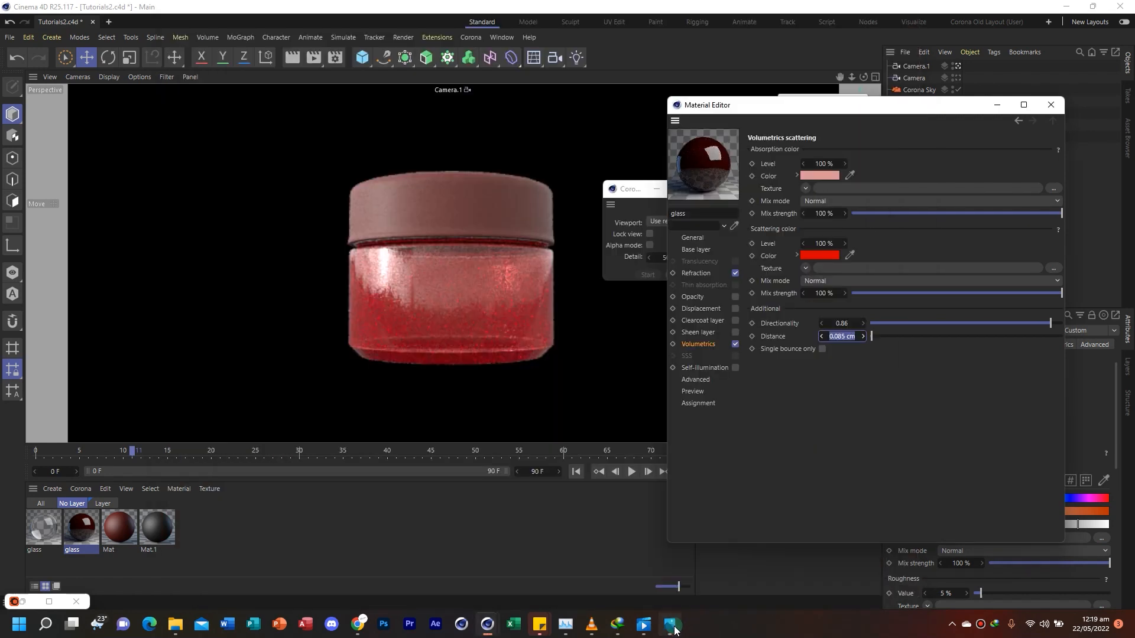
left_click(674, 627)
left_click(819, 176)
left_click(704, 237)
left_click(793, 401)
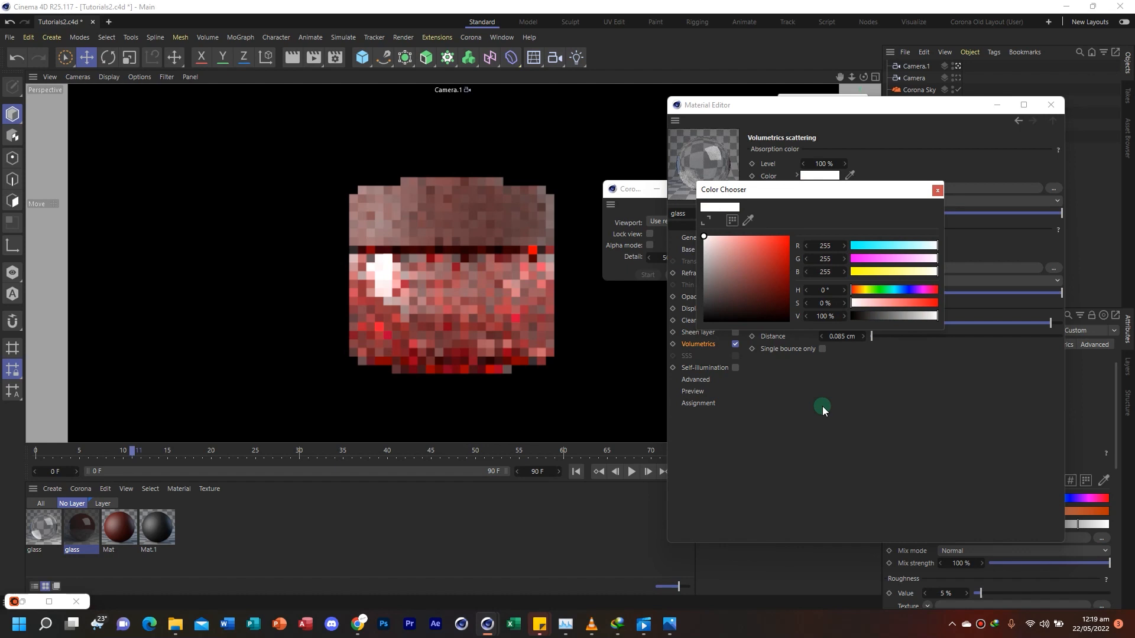
Set the volumetric absorption color to a neutral grey with 0% saturation and about 51% value, checking the jar against the reference photo
left_click(704, 282)
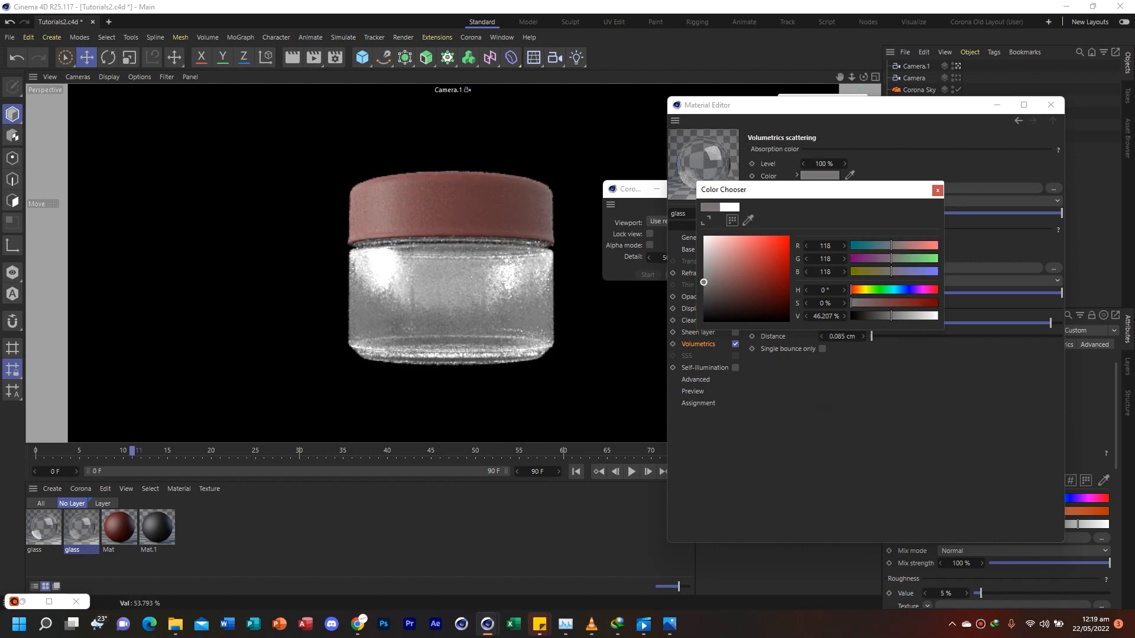
left_click_drag(704, 282, 702, 287)
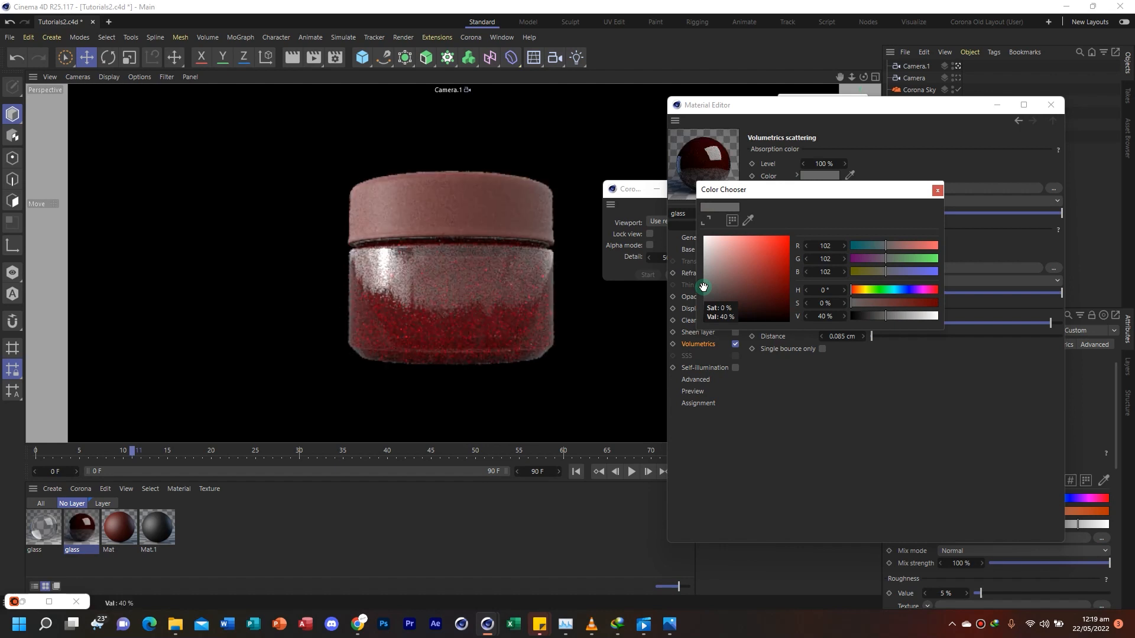
left_click_drag(703, 286, 702, 263)
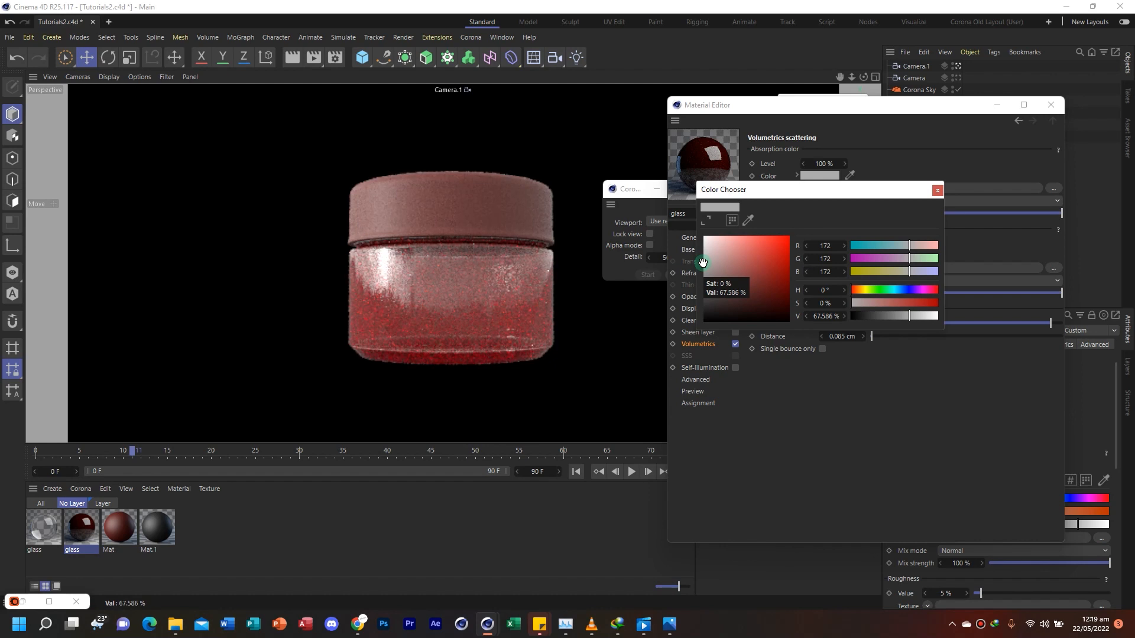
left_click_drag(702, 262, 703, 269)
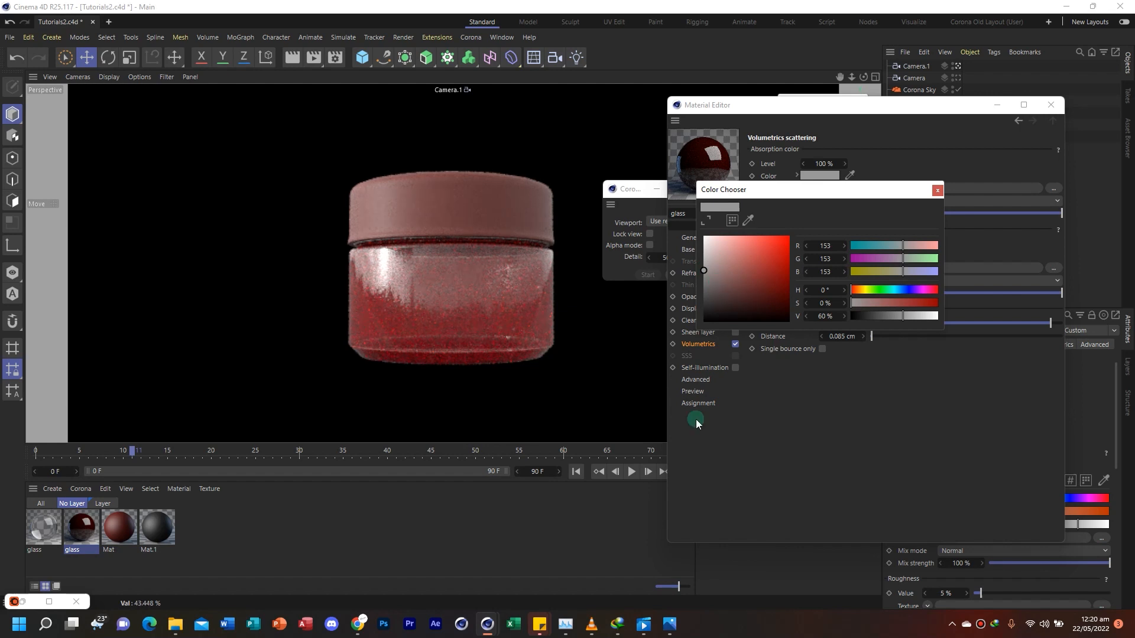
left_click(670, 624)
left_click(674, 627)
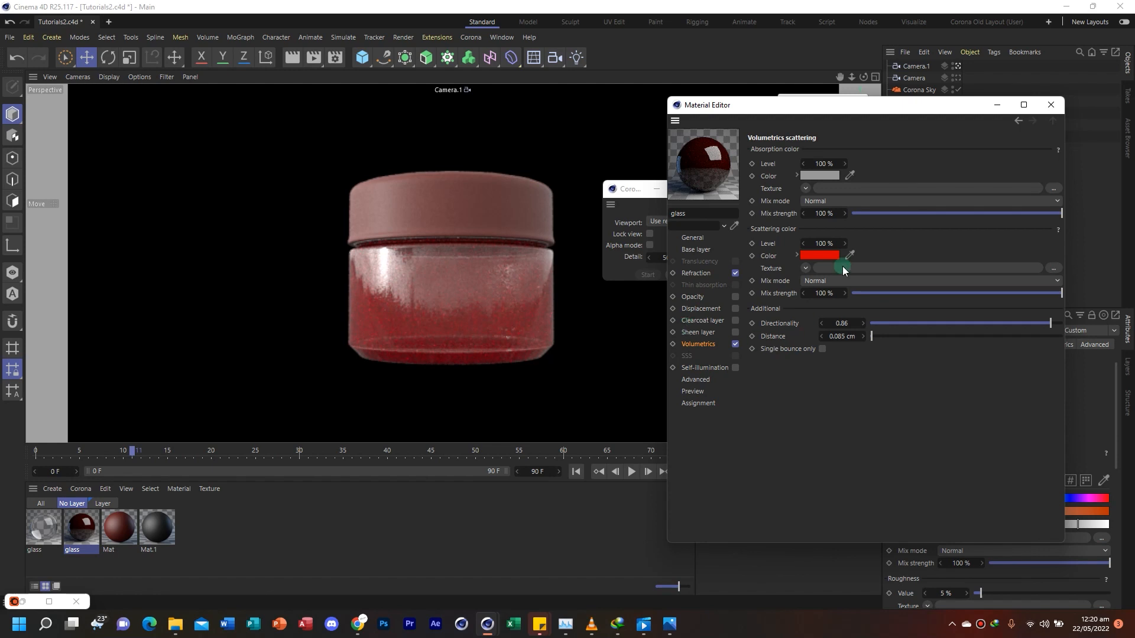
left_click(824, 176)
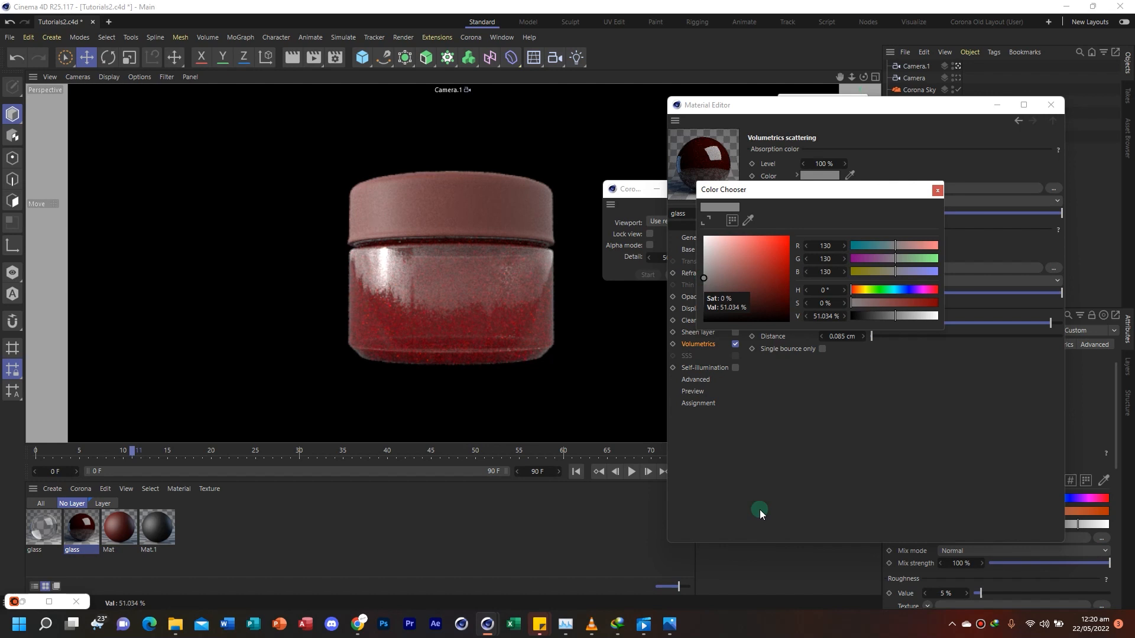
Examine the Revitalift reference photos for the jar's glass color and front label
left_click(670, 624)
left_click(669, 625)
left_click(670, 626)
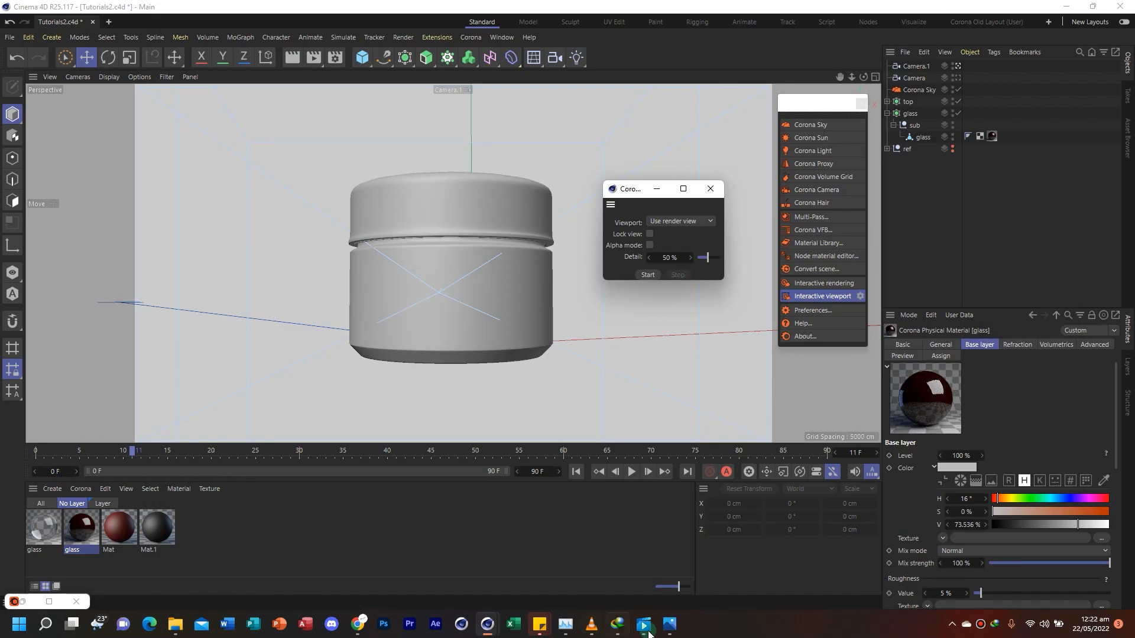
left_click(665, 621)
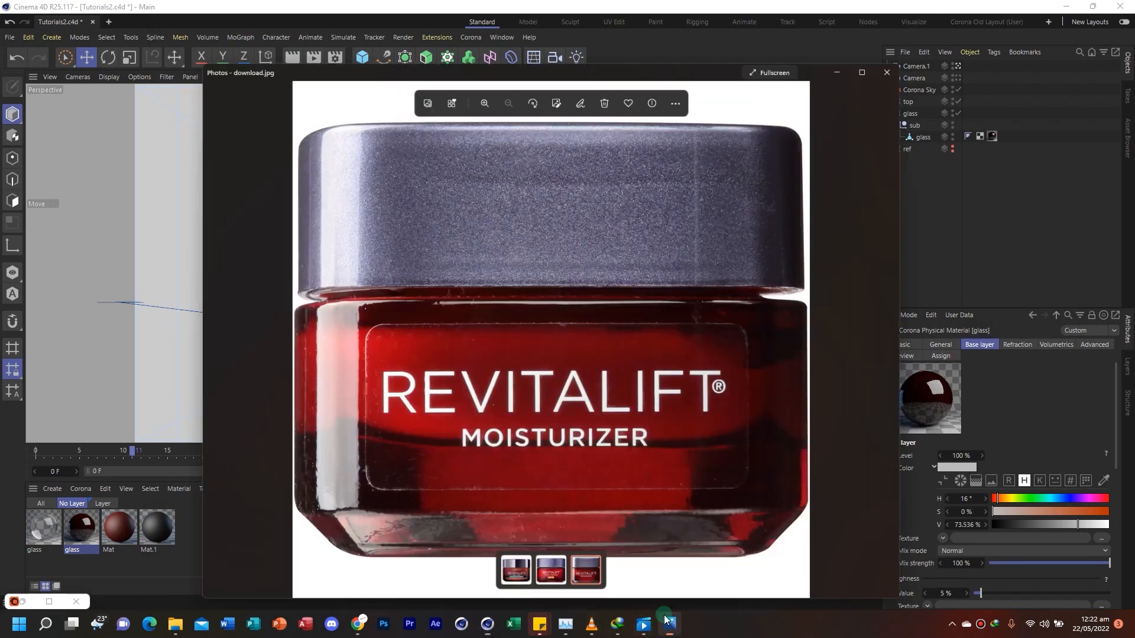
key("Left")
key("Left")
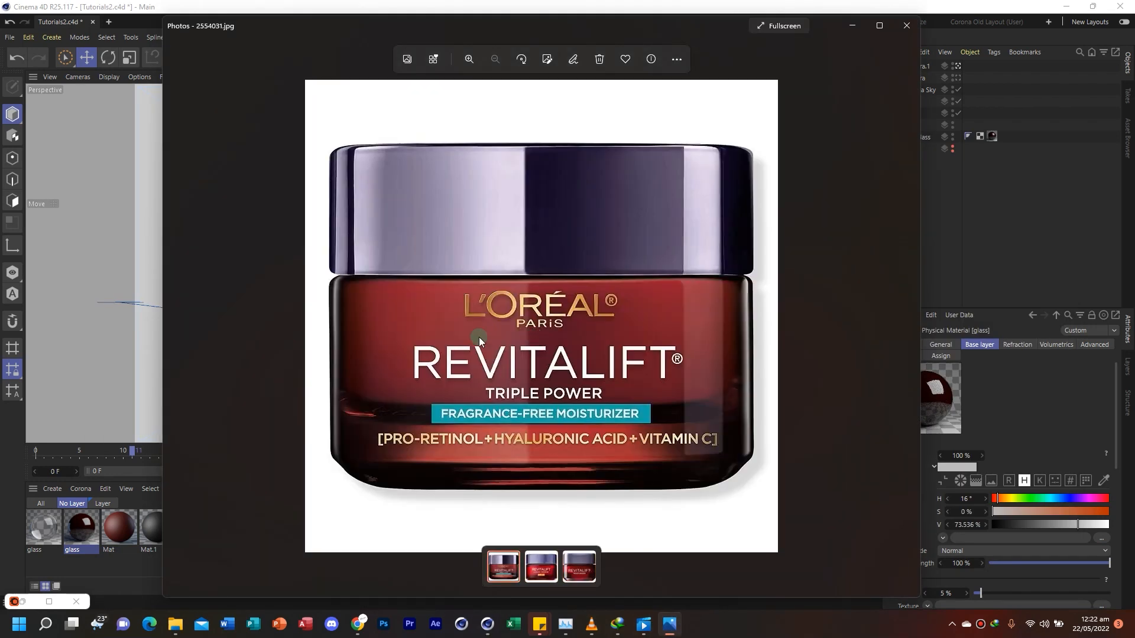
key("alt+Tab")
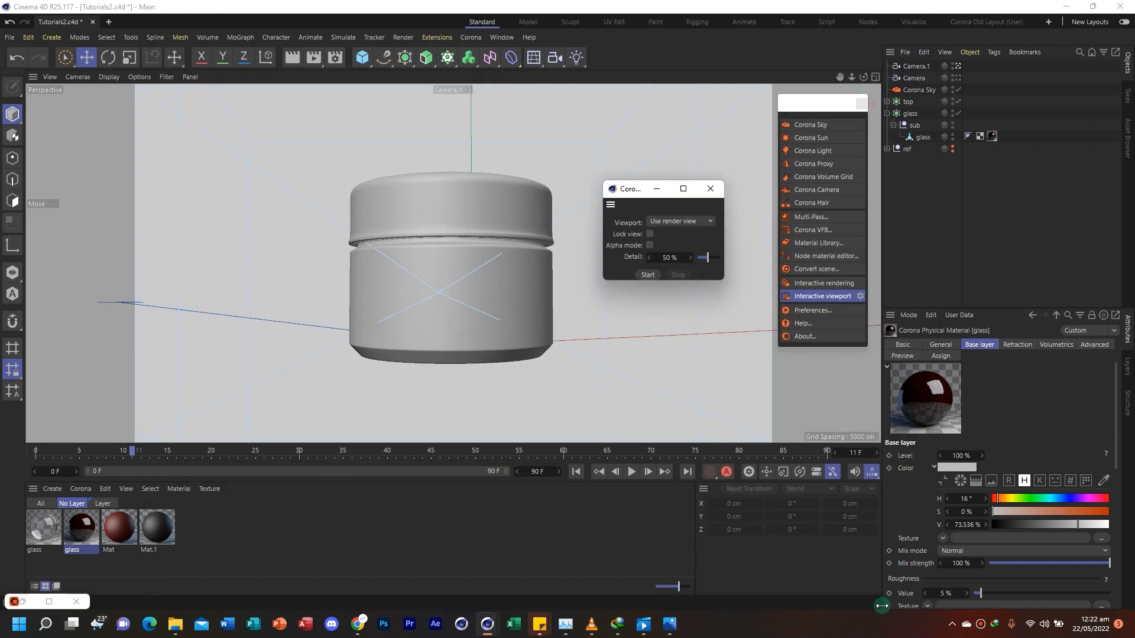
Create a new Corona physical material and name it "label"
left_click(85, 492)
left_click(109, 354)
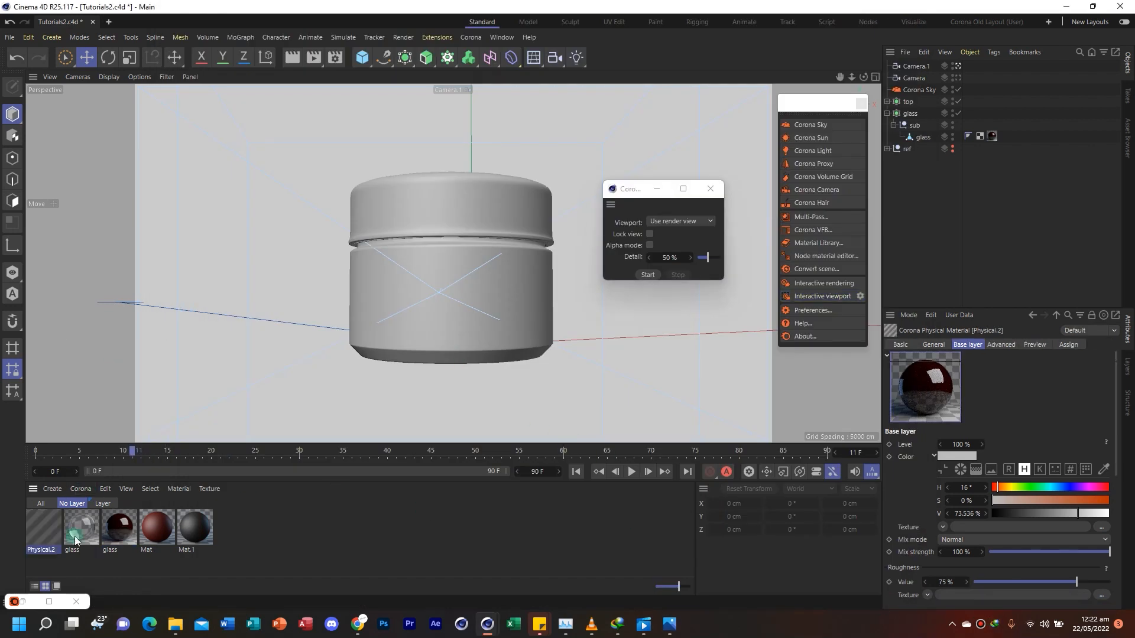
double_click(42, 550)
type("lab")
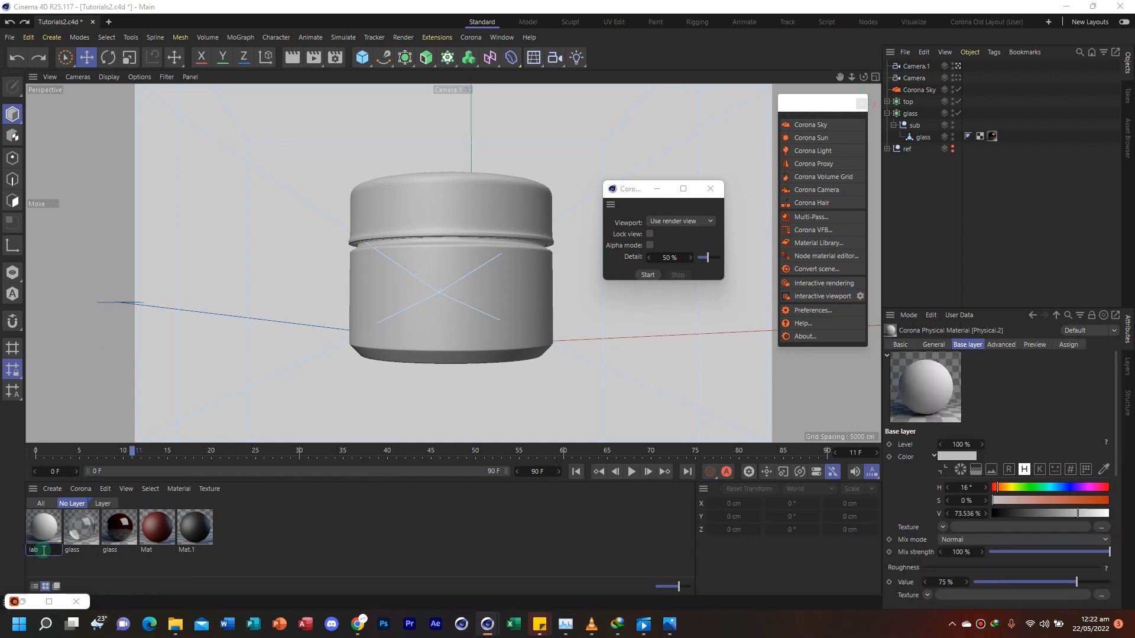
type("el")
key("Return")
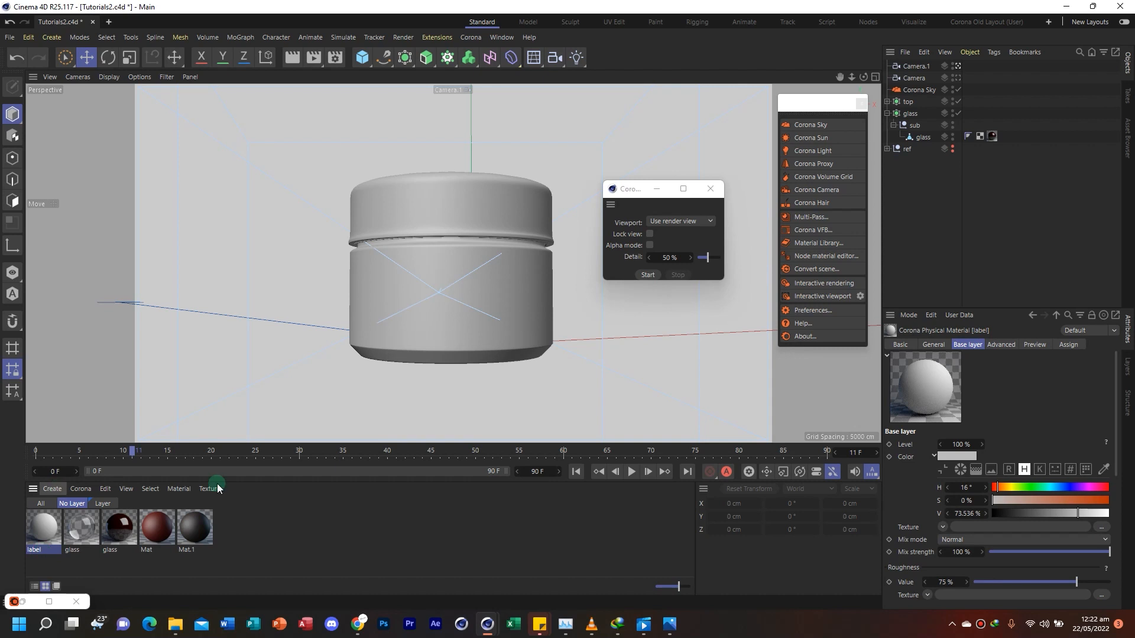
Show the jar enlarged in the front view and select the glass polygon object inside the sub group
left_click(876, 77)
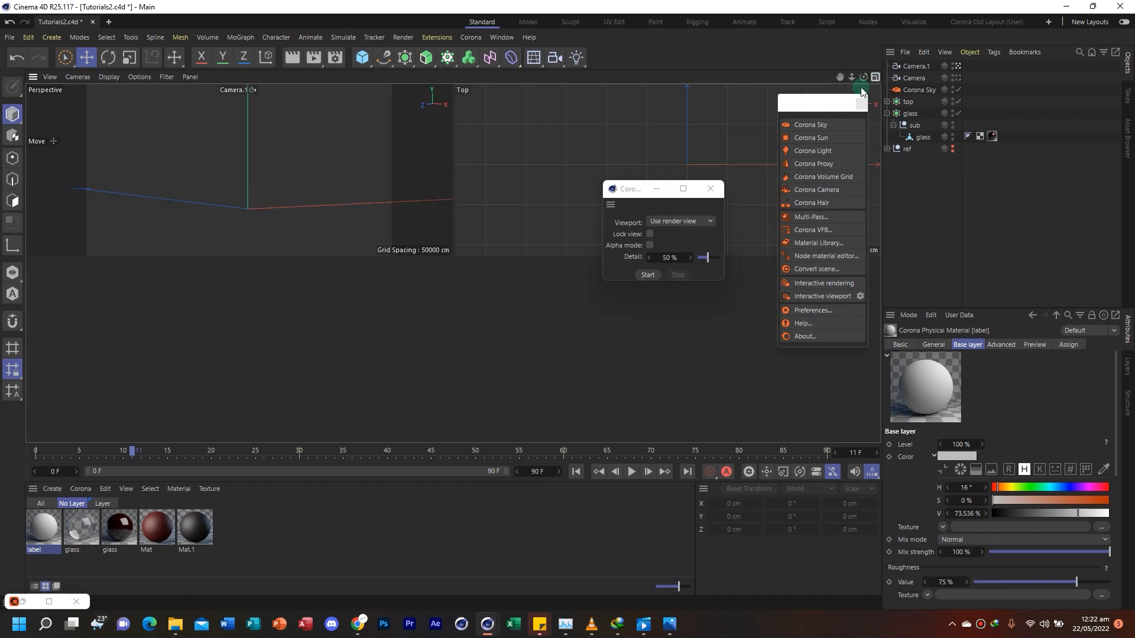
left_click(875, 265)
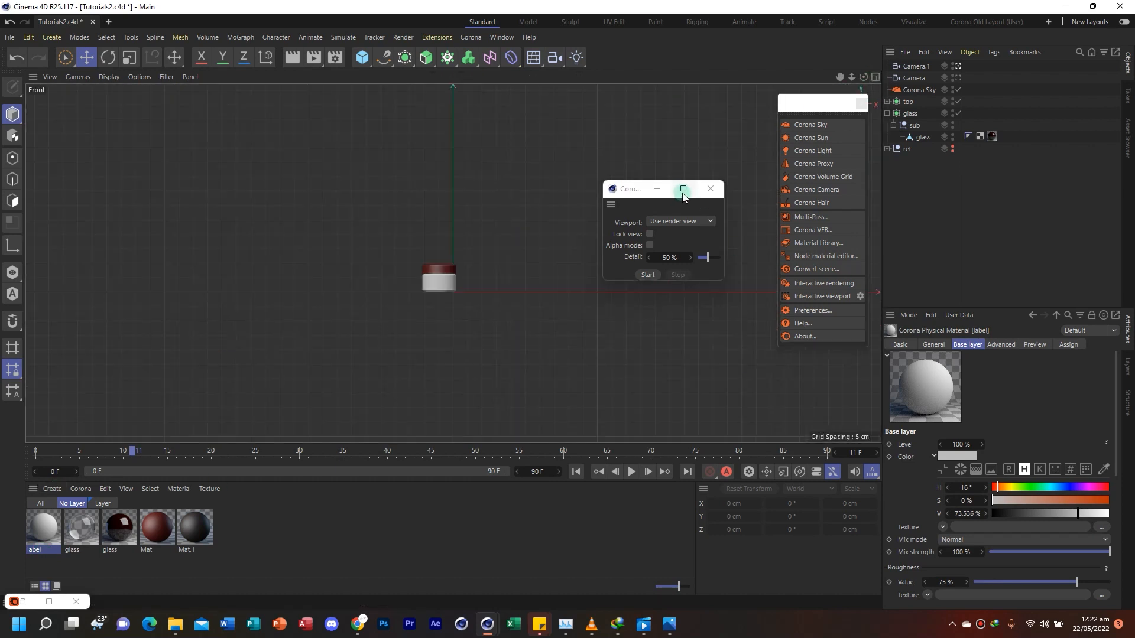
left_click(663, 189)
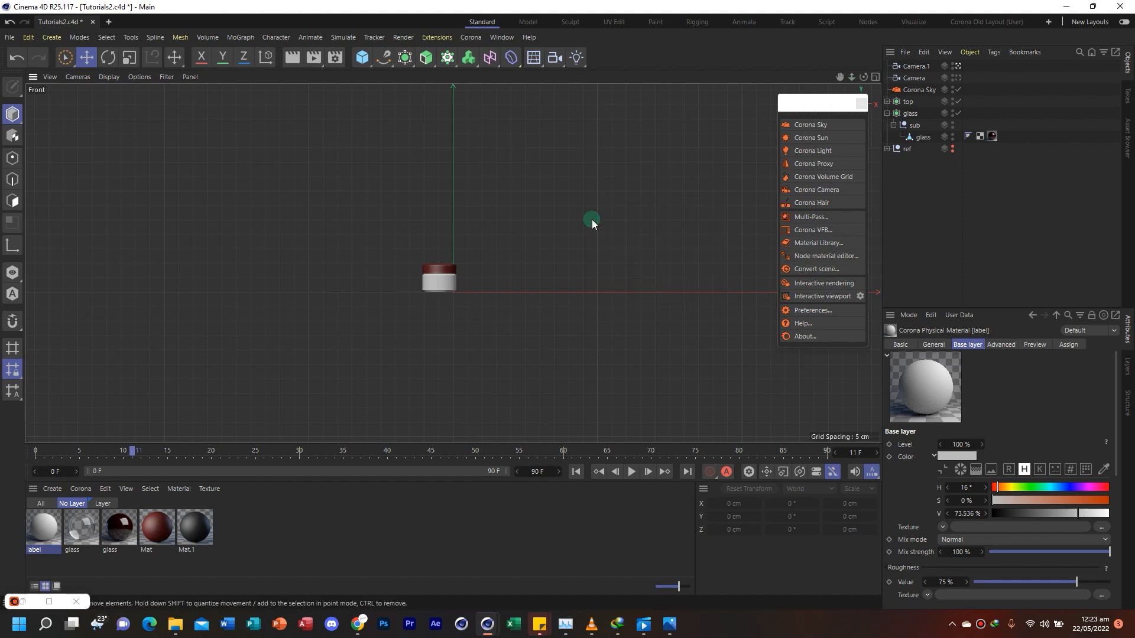
right_click_drag(439, 260, 438, 123, "alt")
right_click_drag(448, 320, 445, 397, "alt")
right_click_drag(444, 373, 469, 289, "alt")
left_click(499, 215)
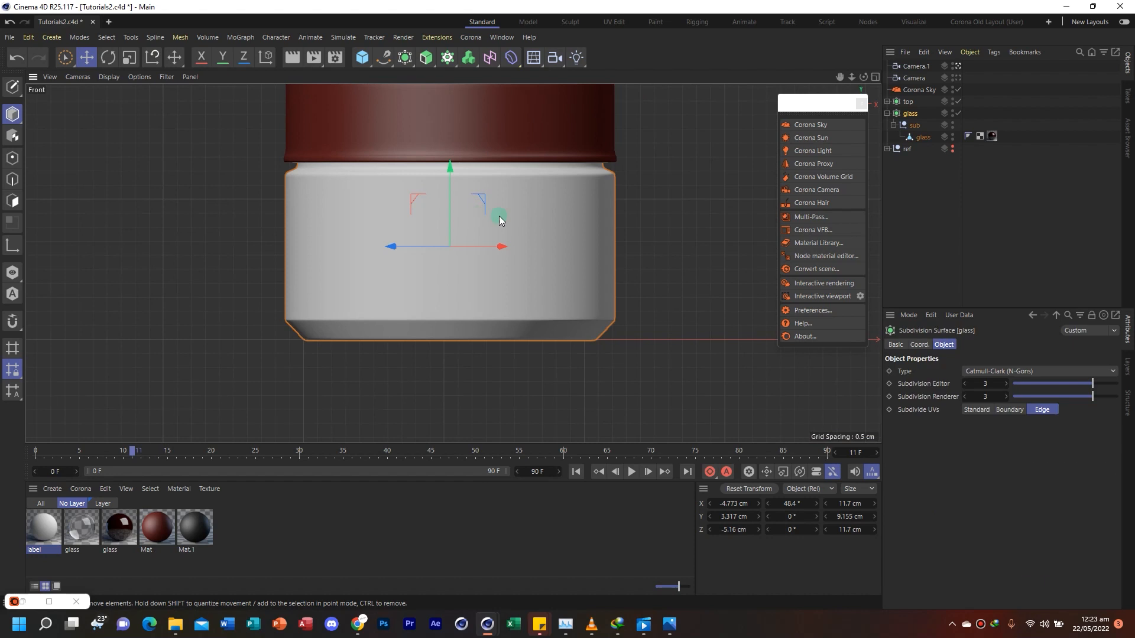
left_click(922, 138)
left_click_drag(840, 78, 835, 122)
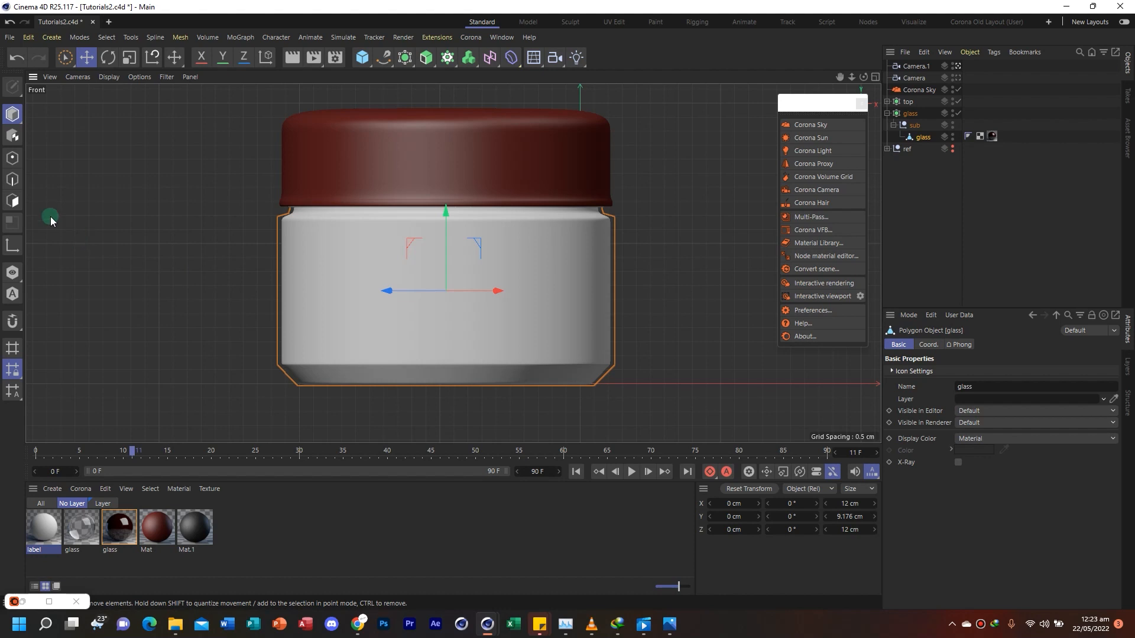
Turn off the glass subdivision surface and show the glass object's polygons in a wireframe display for polygon editing
left_click(12, 201)
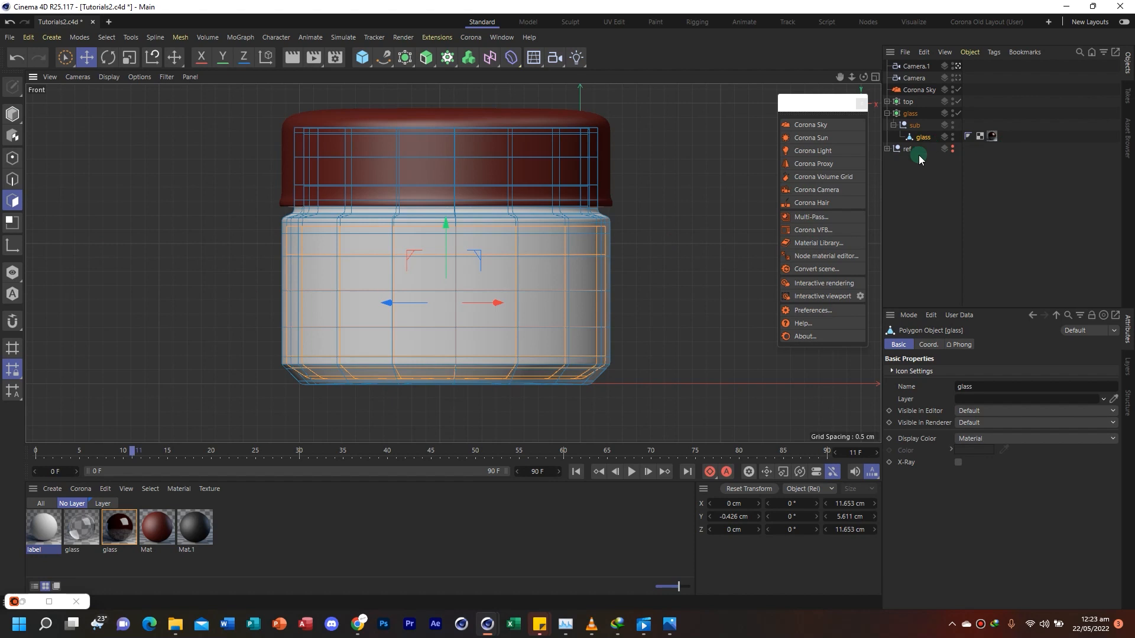
key("q")
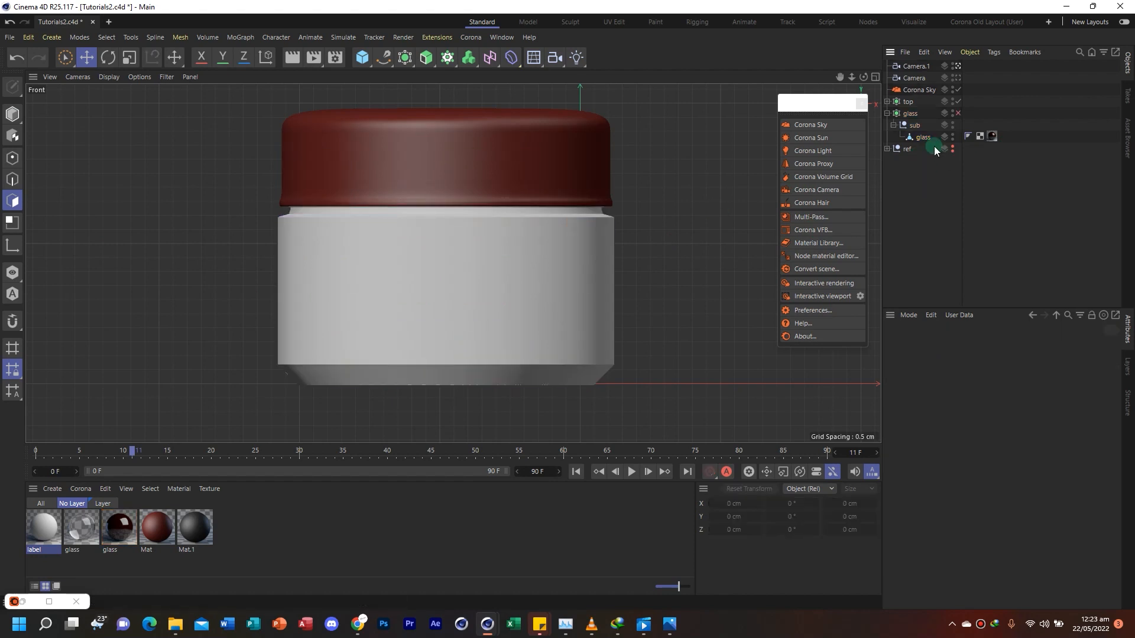
left_click(919, 138)
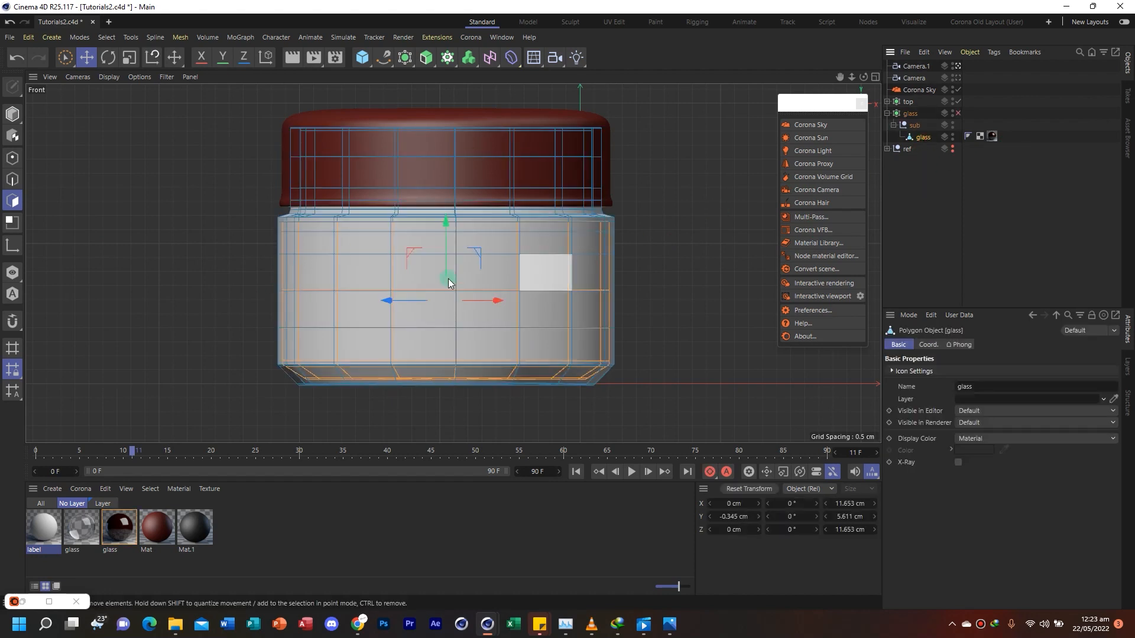
left_click(109, 76)
left_click(144, 186)
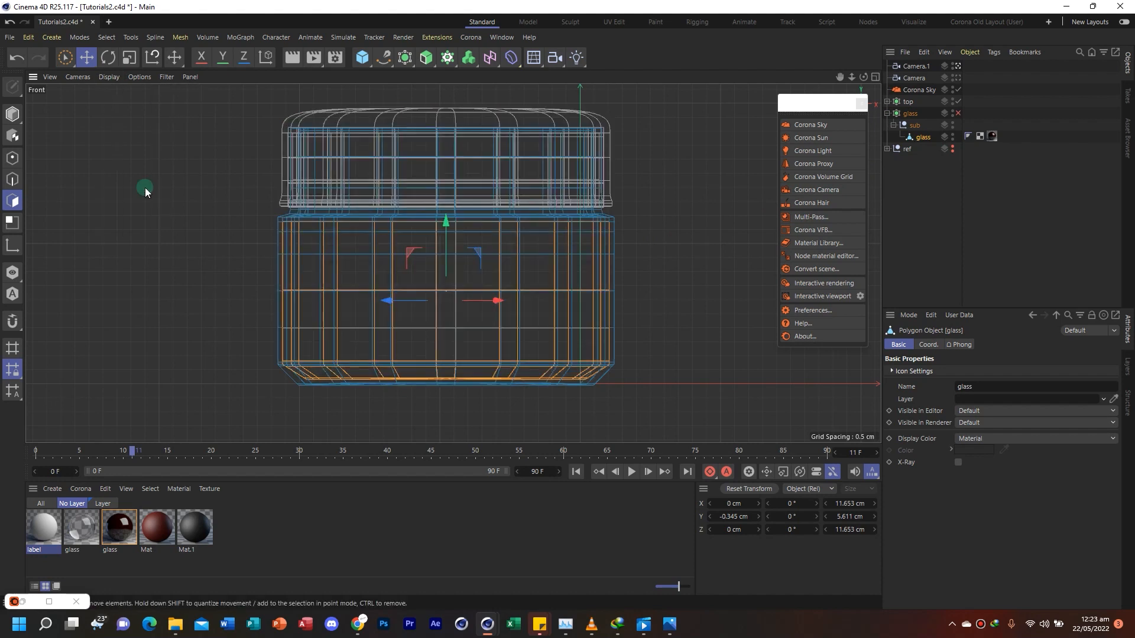
Select the block of front polygons on the jar body, four columns wide and four rows high, for the label area
left_click(350, 266)
left_click(427, 276, "shift")
left_click(471, 274, "shift")
left_click(525, 272, "shift")
left_click(527, 300, "shift")
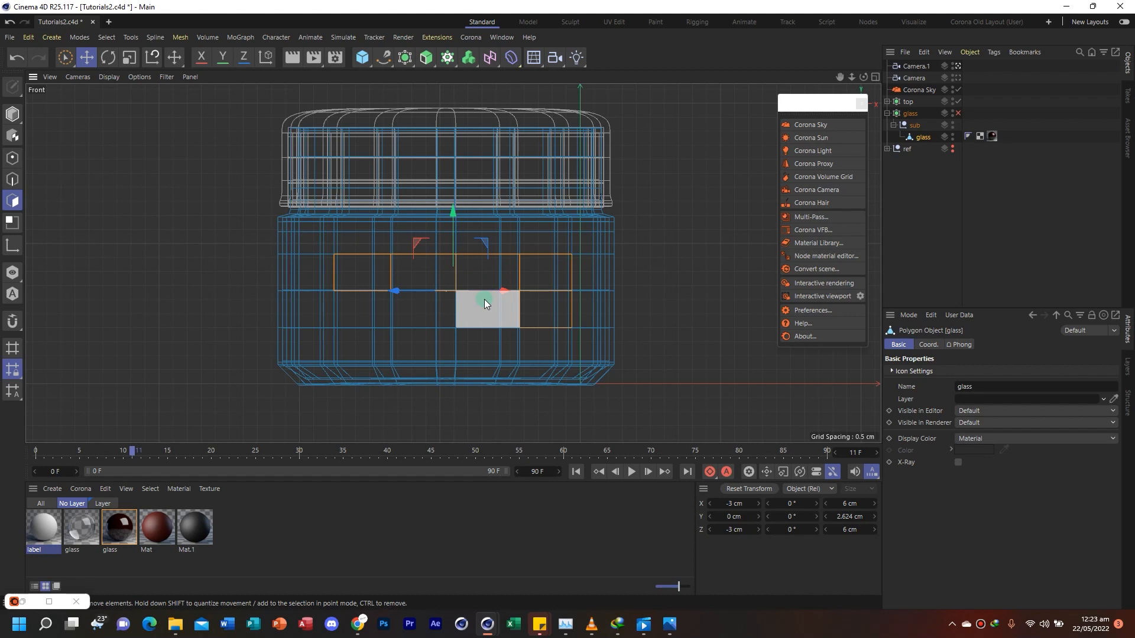
left_click(359, 332, "shift")
left_click(447, 334, "shift")
left_click(505, 338, "shift")
left_click(530, 340, "shift")
left_click(528, 239, "shift")
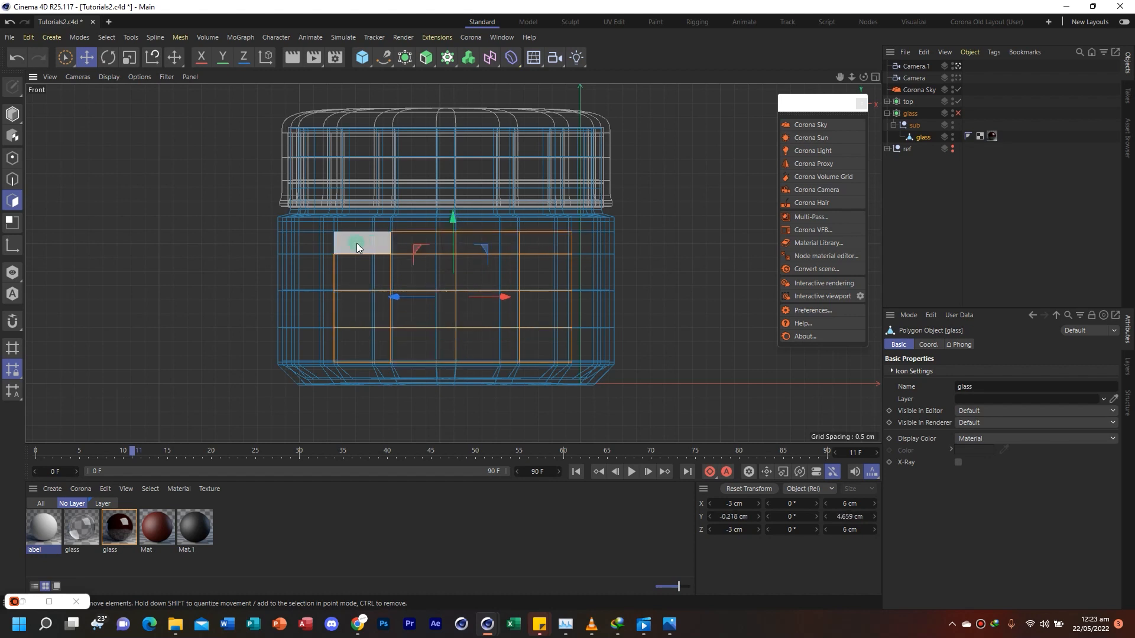
Return to the camera view and apply the label material to the selected front polygons of the glass
key("F1")
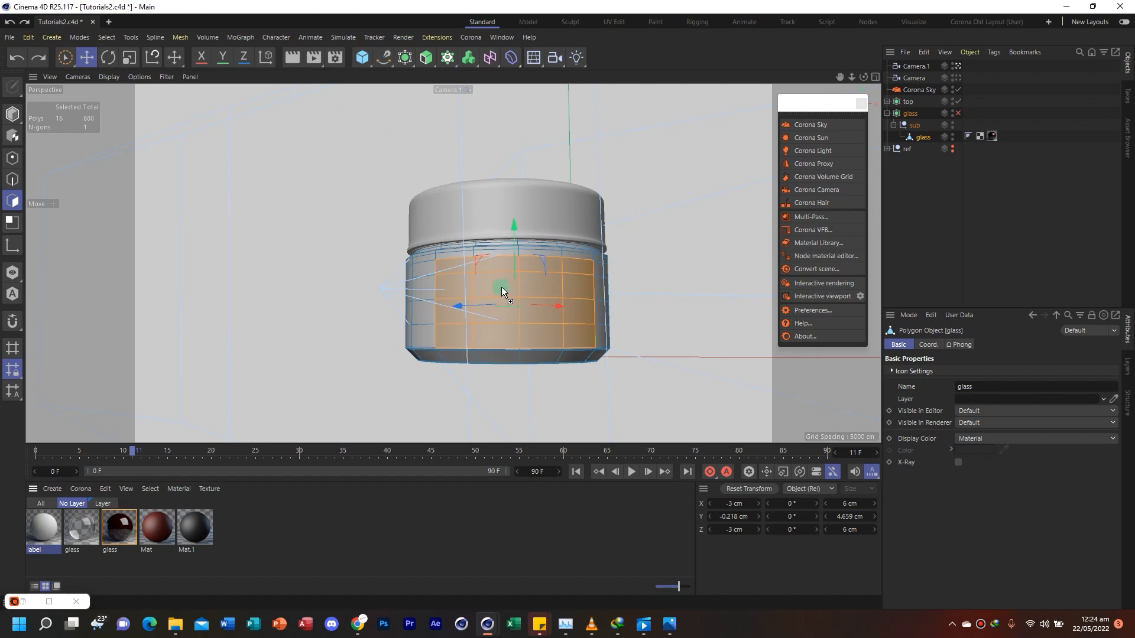
left_click_drag(502, 288, 501, 287)
left_click(987, 158)
double_click(1004, 136)
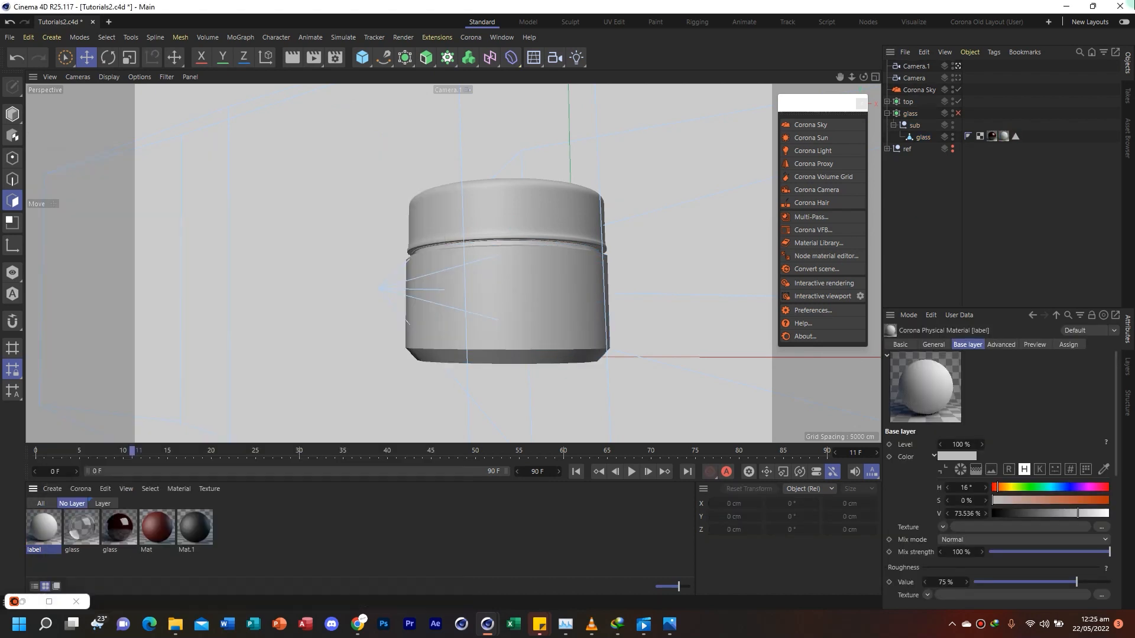
Switch to the Corona Old Layout and create a new node material editor view named "label"
left_click(997, 23)
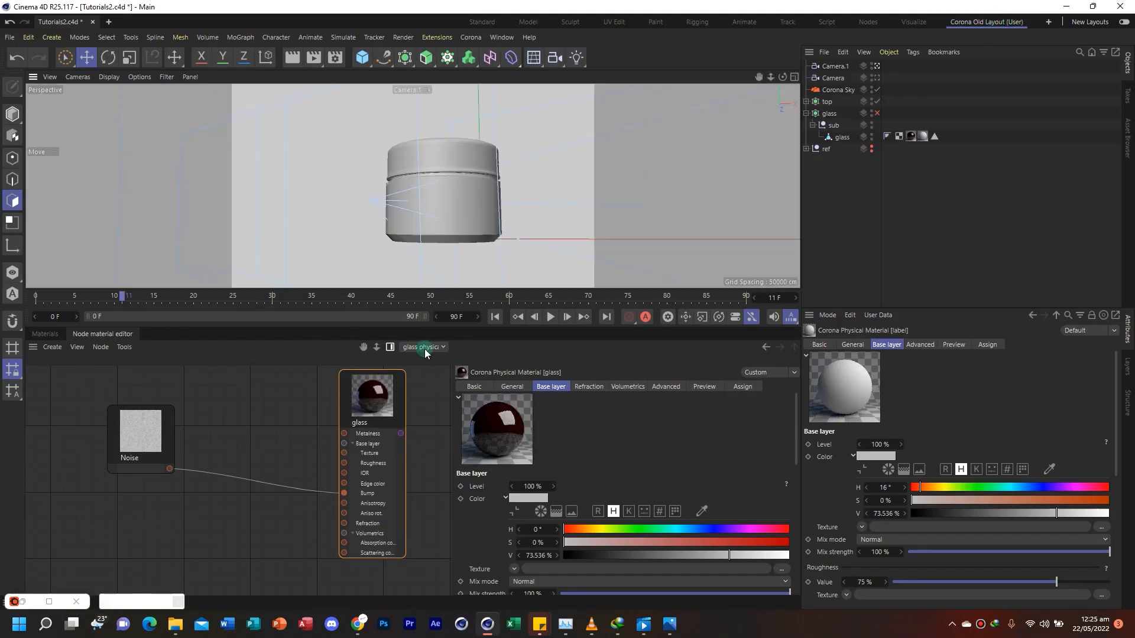
left_click(53, 334)
left_click(80, 335)
left_click(76, 351)
left_click(77, 371)
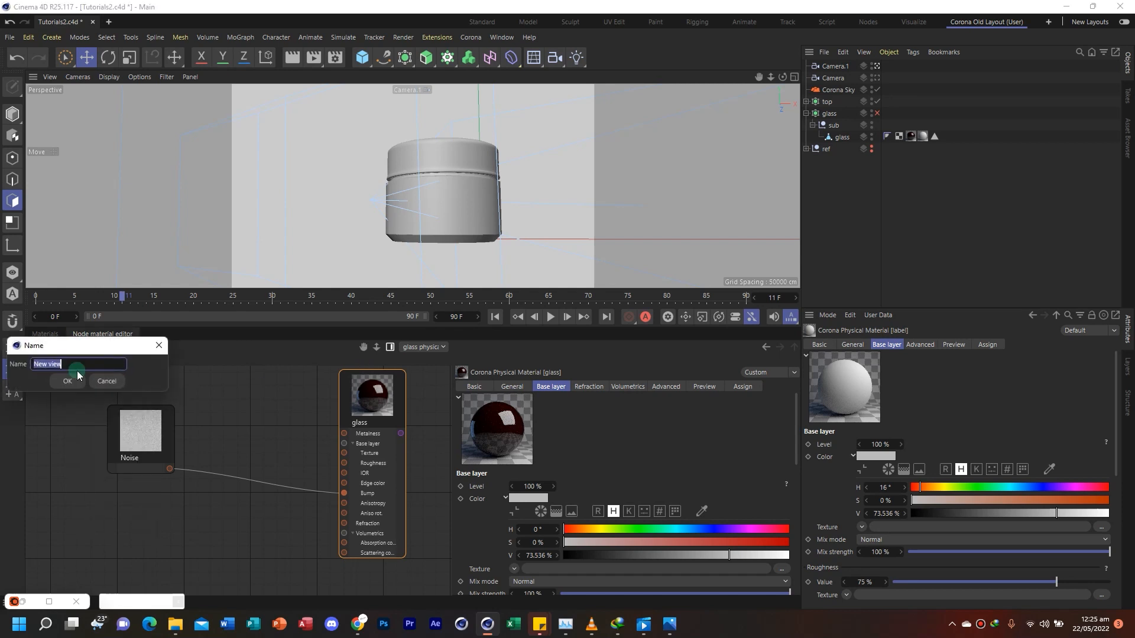
type("label")
left_click(68, 380)
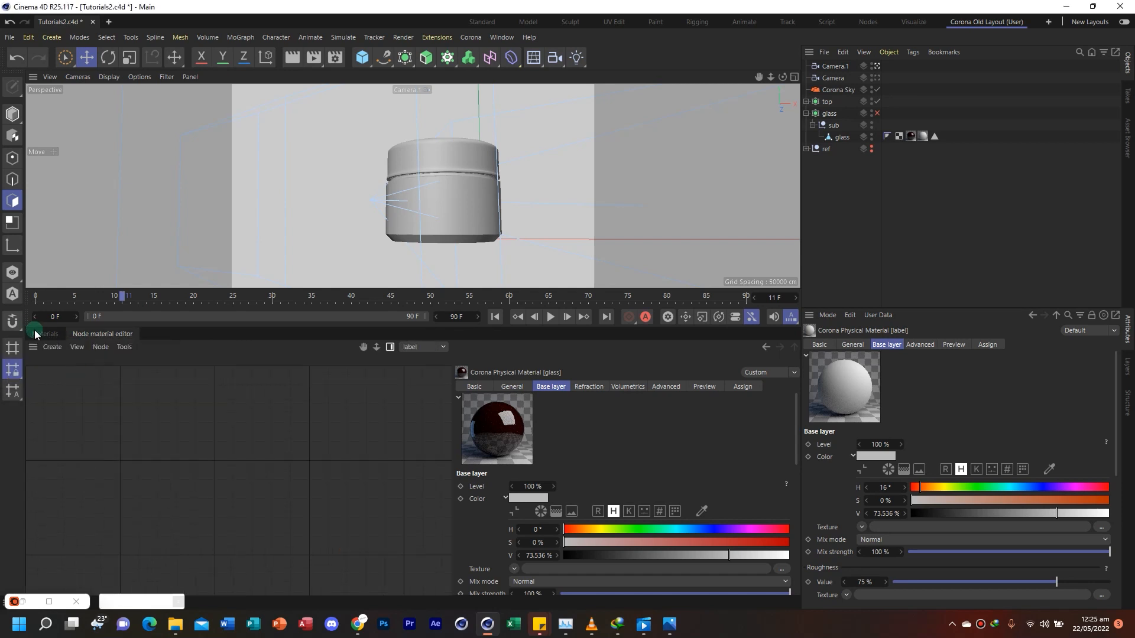
Add the label material as a node to the new label view
left_click(42, 334)
left_click(45, 395)
left_click_drag(44, 398, 192, 442)
left_click(377, 349)
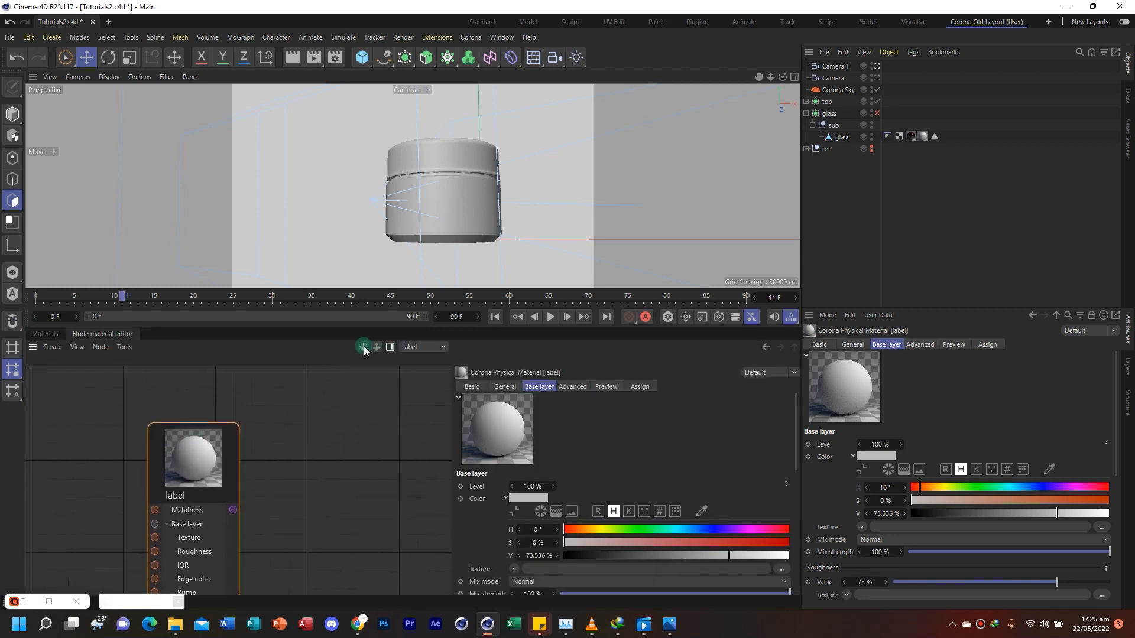
Start Corona's interactive rendering in the viewport and frame the whole label material node
left_click(471, 37)
left_click(518, 228)
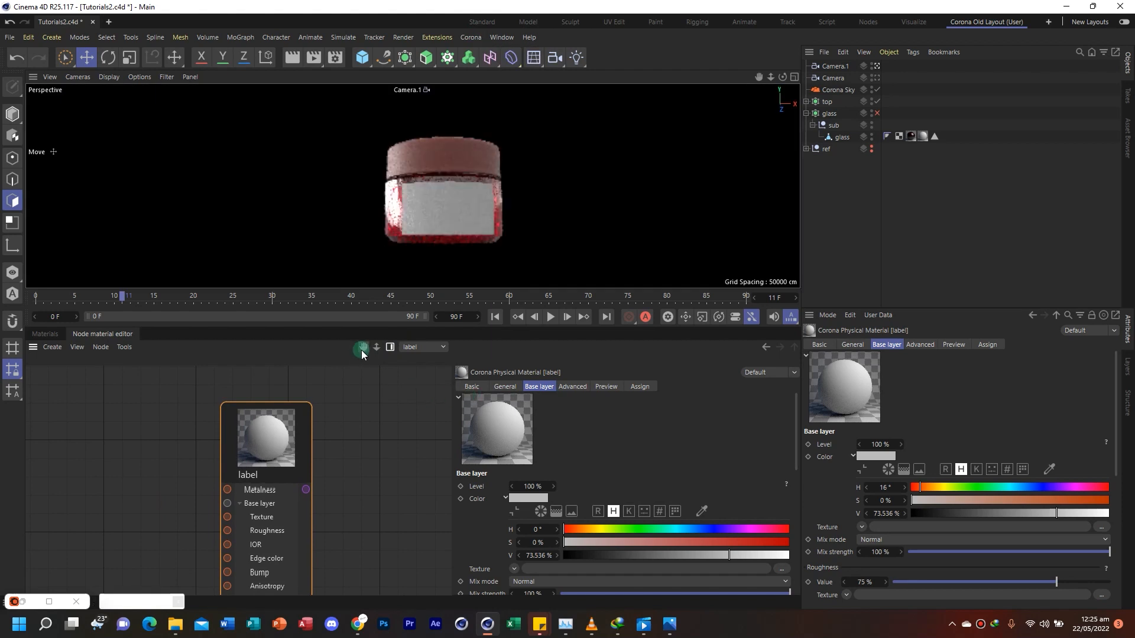
left_click_drag(365, 353, 438, 328)
left_click_drag(376, 347, 380, 347)
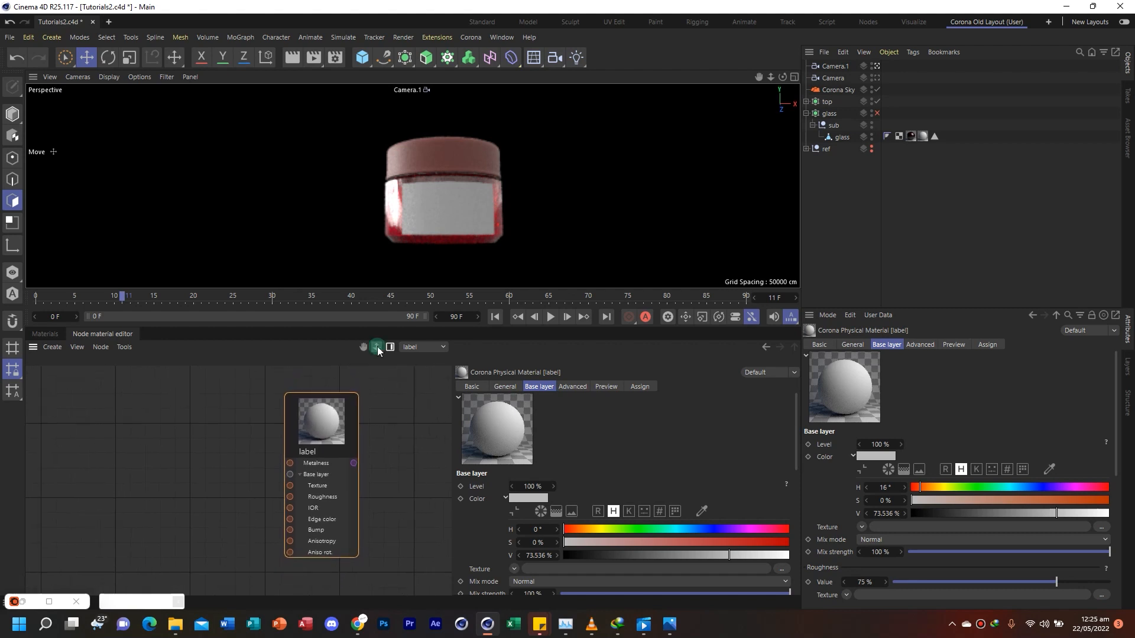
Load the image "Loreal label.png" from the tex folder as a new bitmap shader node beside the label material
right_click(132, 450)
left_click(163, 472)
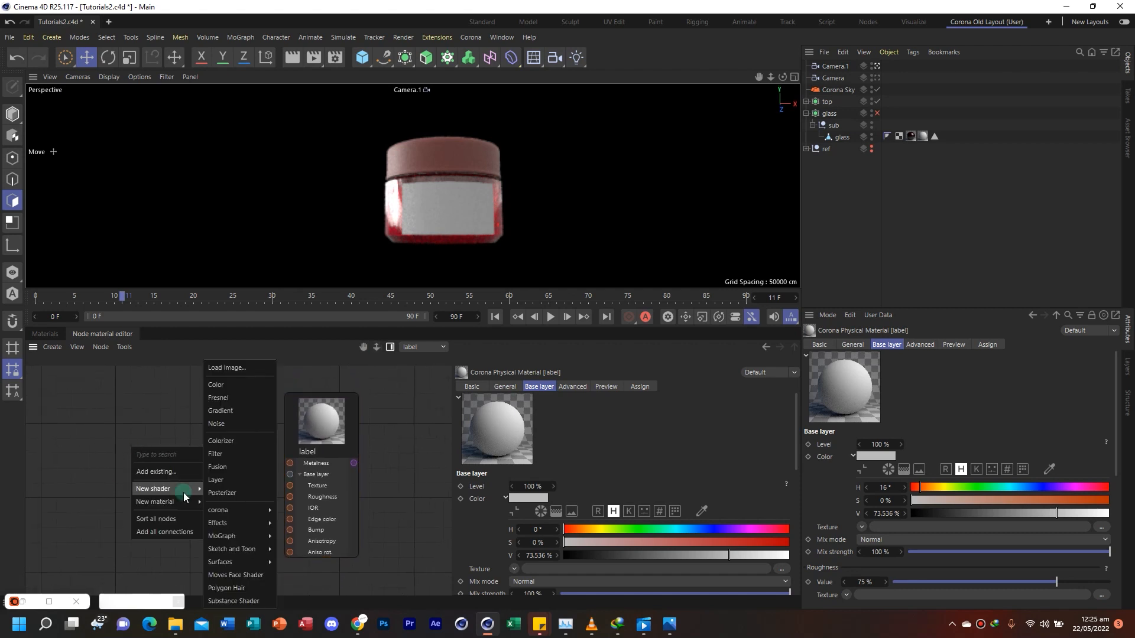
left_click(258, 374)
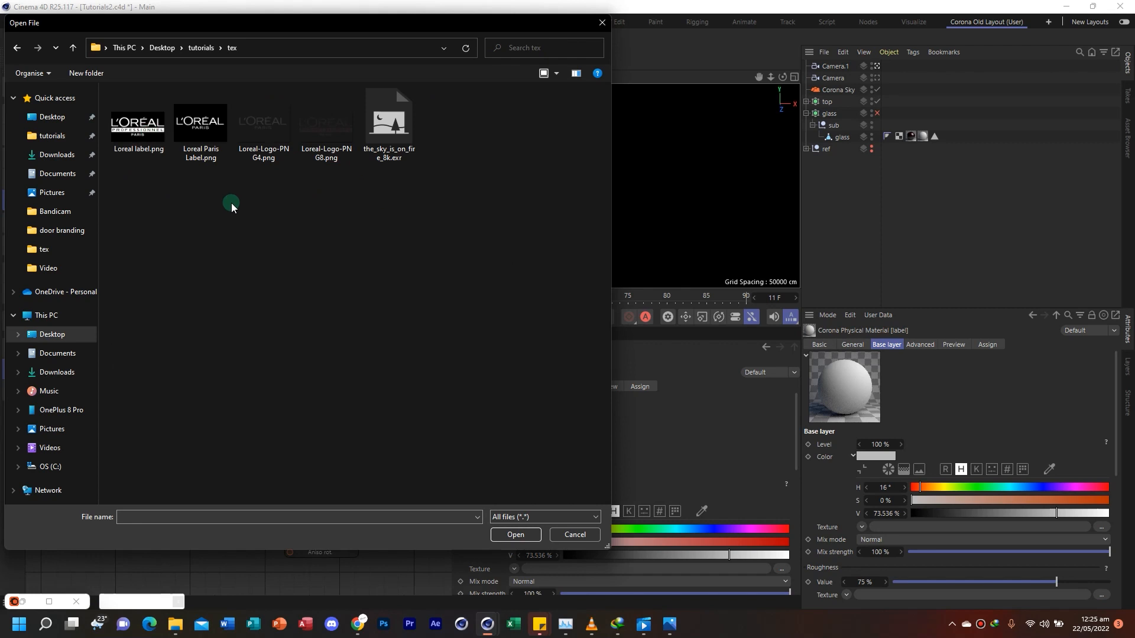
double_click(145, 128)
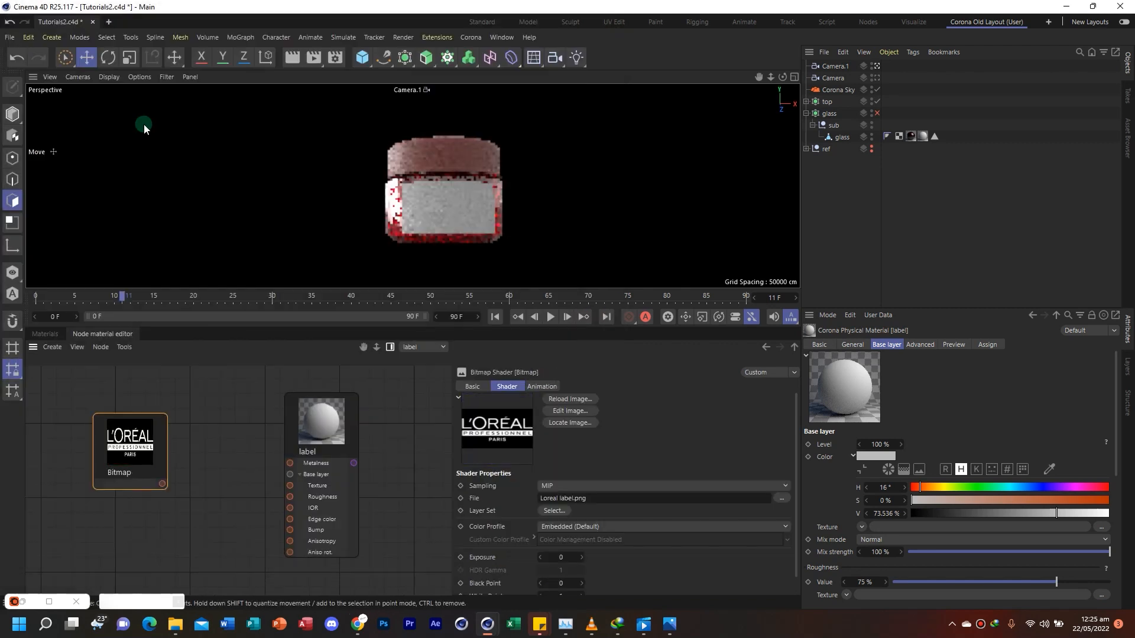
Connect the Loreal label bitmap to the label material's base layer texture and stop the interactive viewport rendering
left_click_drag(162, 484, 291, 490)
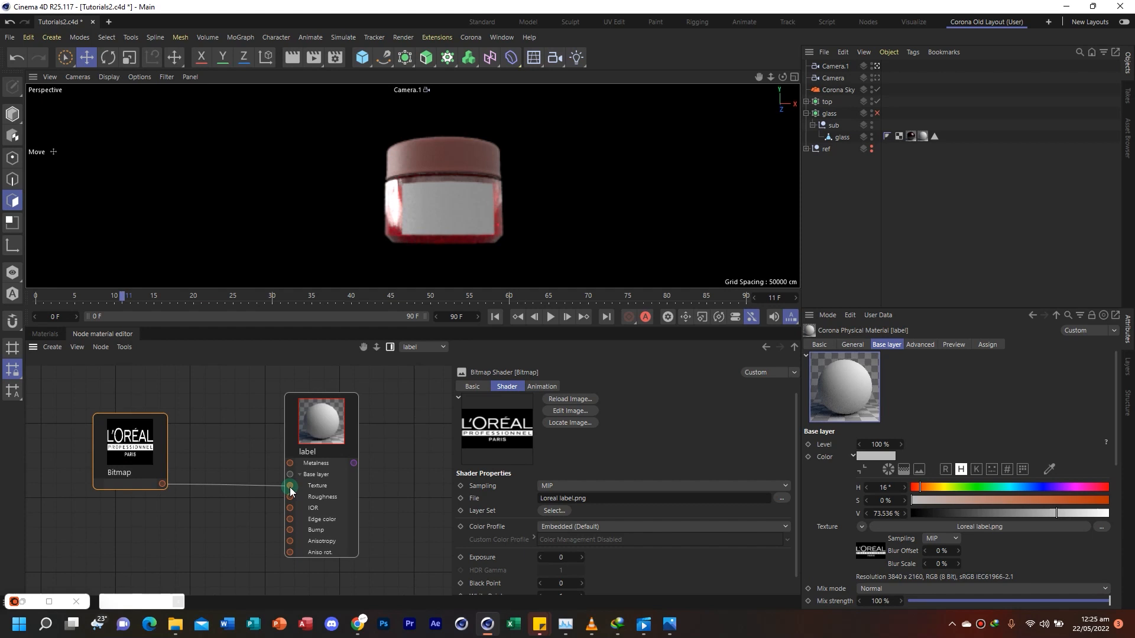
left_click(323, 422)
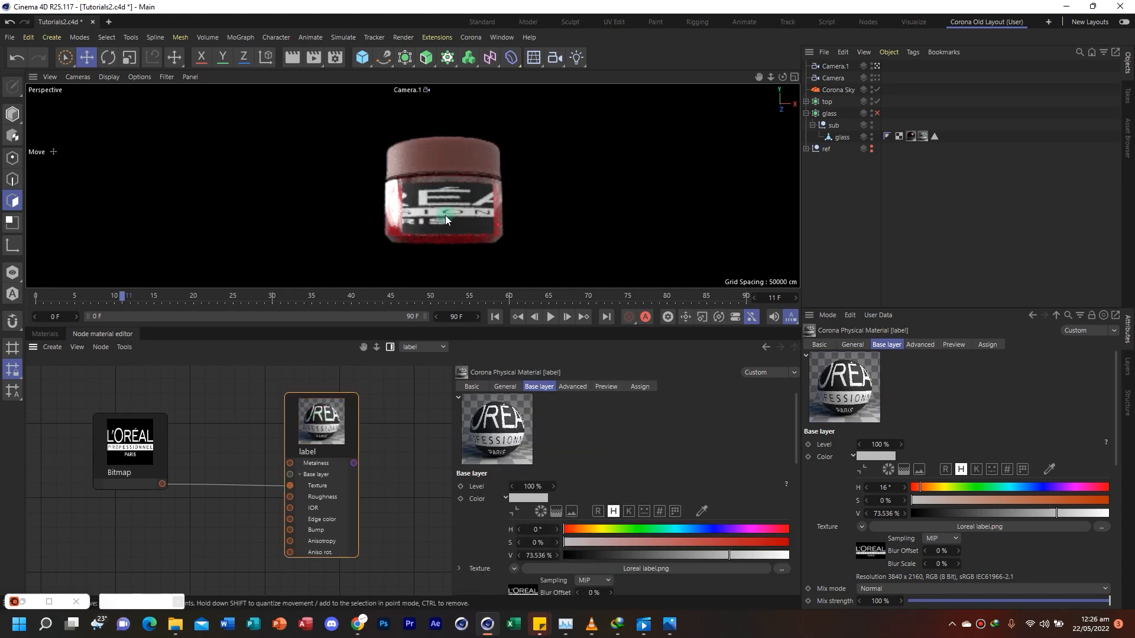
left_click(471, 36)
left_click(520, 236)
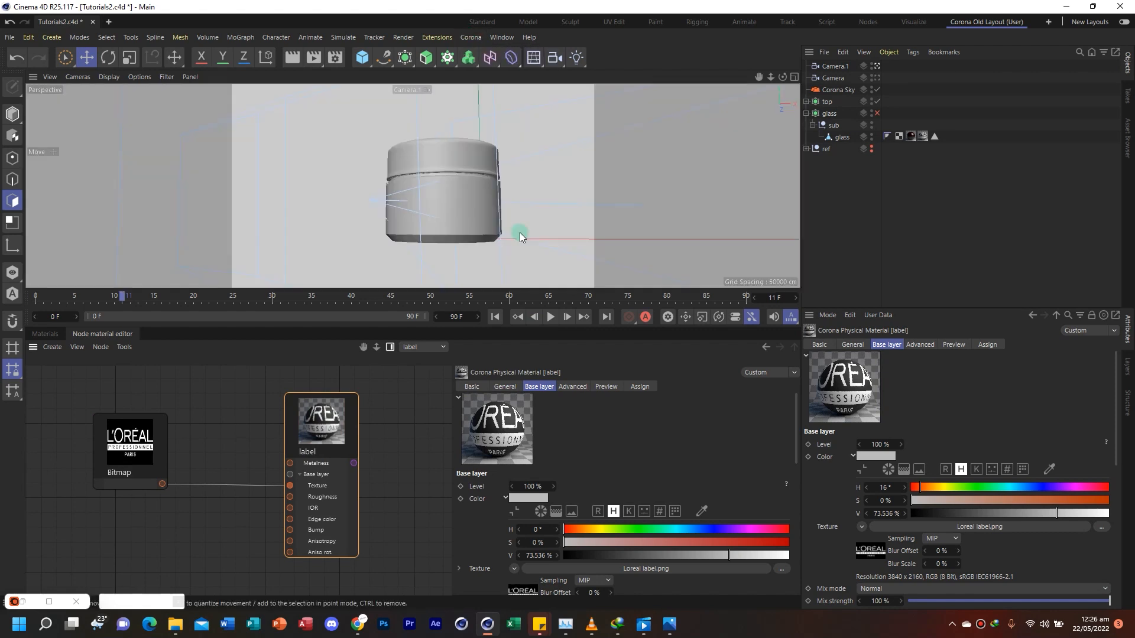
Display textures in the viewport and open the label material tag of the glass object
left_click(137, 77)
left_click(151, 280)
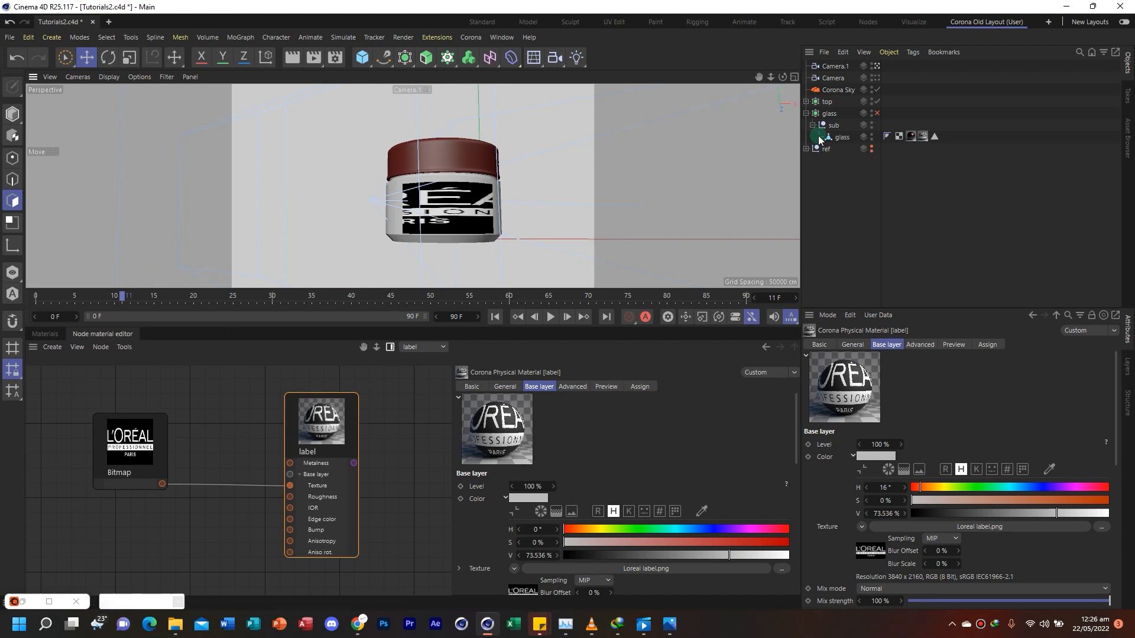
left_click(924, 137)
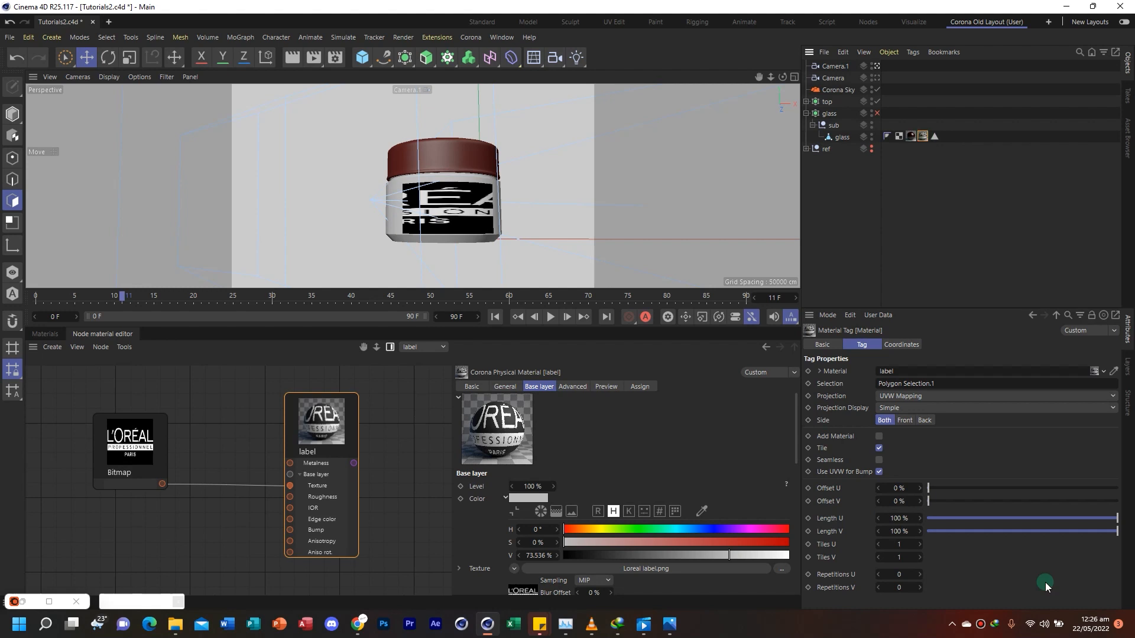
left_click_drag(1117, 518, 1051, 519)
mouse_move(947, 488)
left_mouse_down()
mouse_move(1001, 484)
mouse_move(929, 491)
mouse_move(946, 488)
left_mouse_up()
left_click_drag(1051, 519, 969, 516)
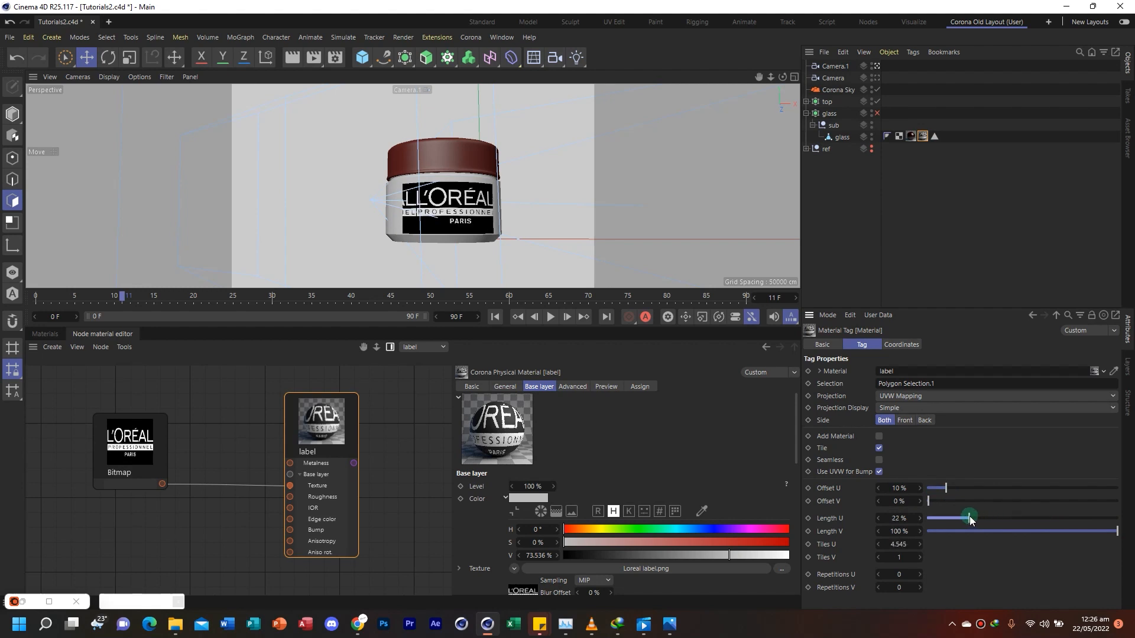
left_click(879, 448)
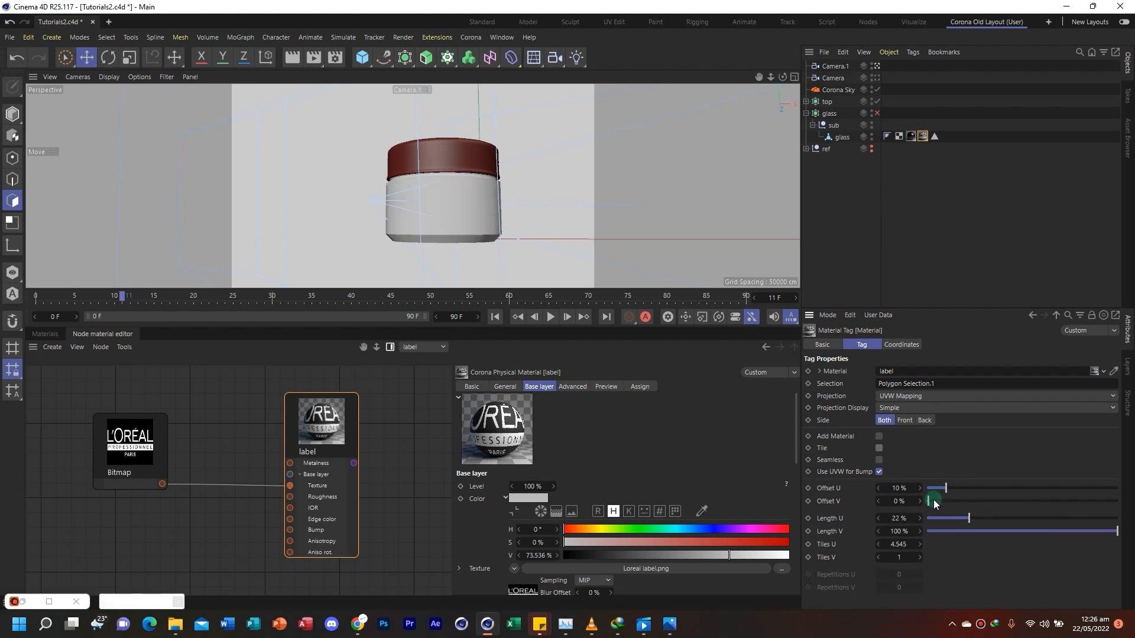
key("ctrl+z")
key("ctrl+z")
key("ctrl+z")
key("ctrl+z")
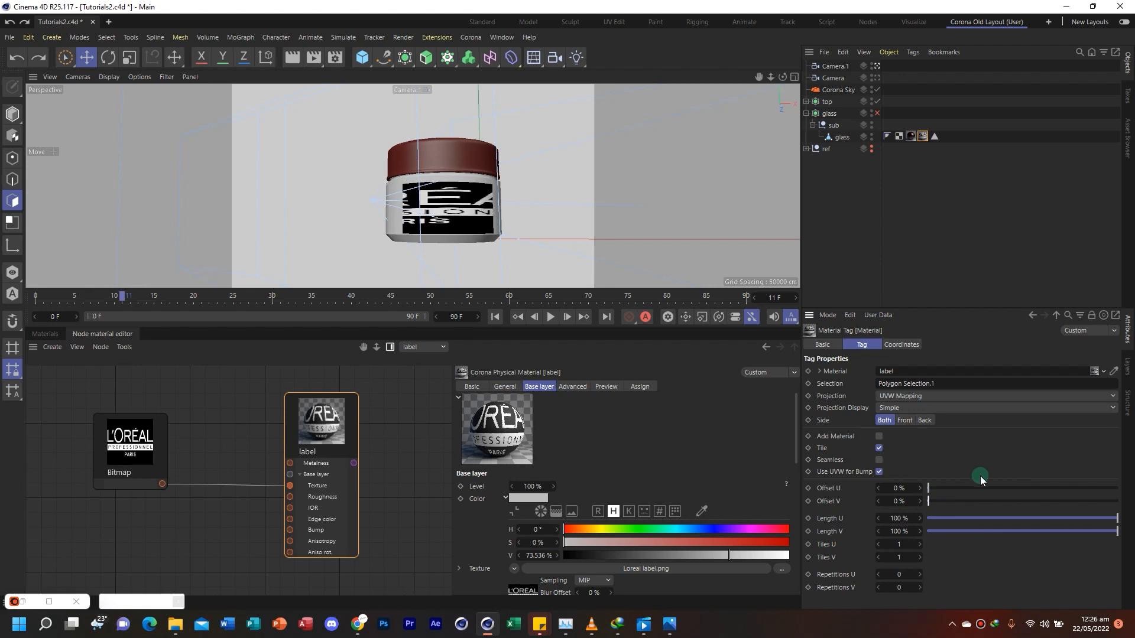
Turn off tiling for the label tag and set Offset U 52%, Offset V 8%, Length U 24% and Length V 84%
left_click(879, 449)
left_click_drag(930, 488, 890, 486)
left_click_drag(1101, 523, 1045, 523)
left_click_drag(940, 489, 1027, 476)
left_click_drag(1039, 524, 975, 520)
left_click_drag(1100, 540, 1087, 532)
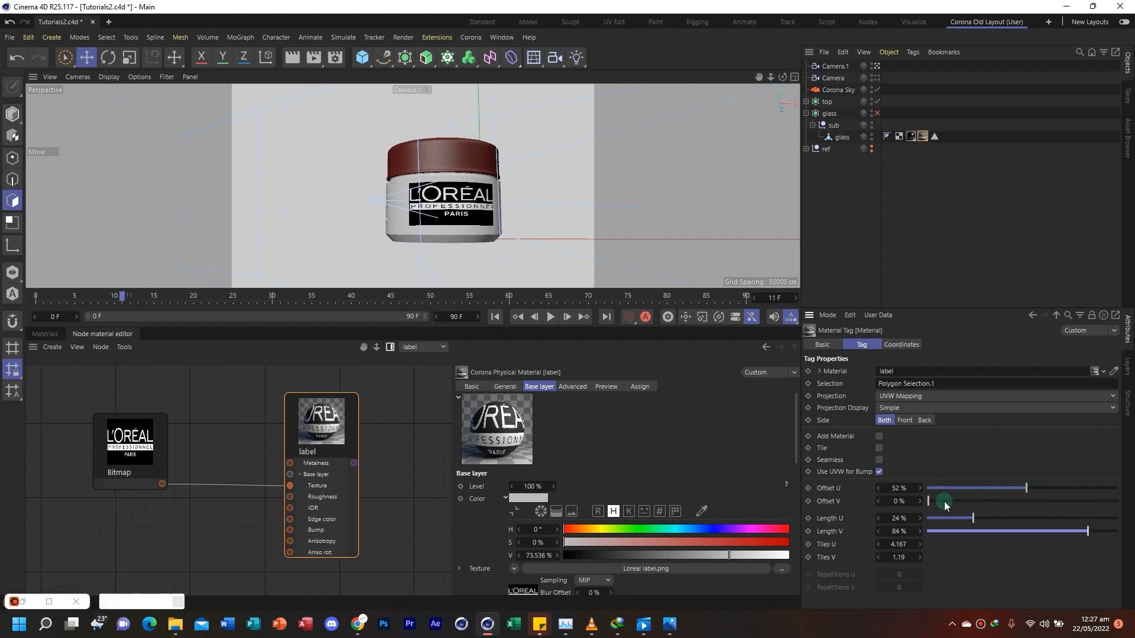
left_click_drag(954, 498, 944, 495)
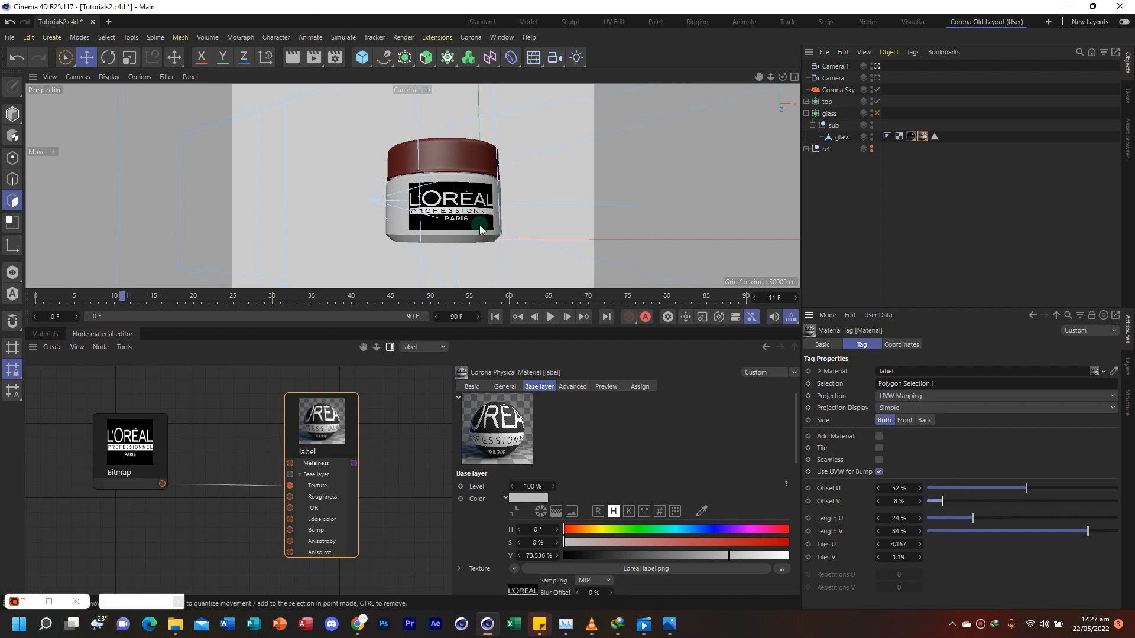
Leave the Camera.1 view for a close front view of the label and re-enable the glass subdivision surface
left_click(876, 66)
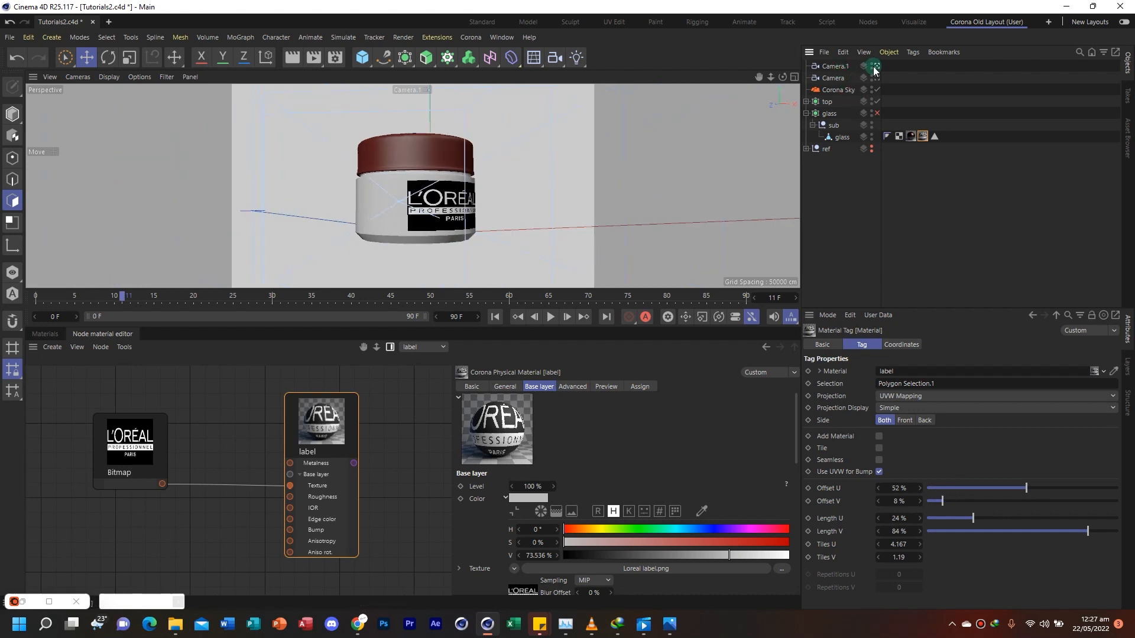
right_click_drag(520, 252, 572, 281, "alt")
left_click_drag(437, 198, 457, 228, "alt")
scroll(433, 151, "up", 2)
left_click(877, 114)
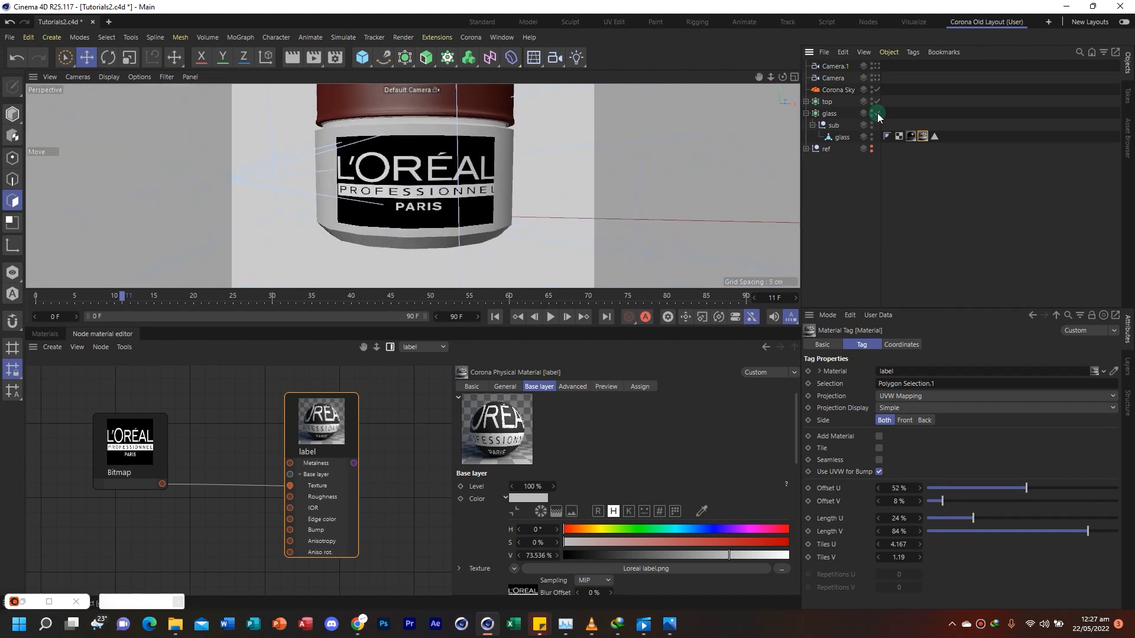
left_click_drag(391, 184, 386, 174, "alt")
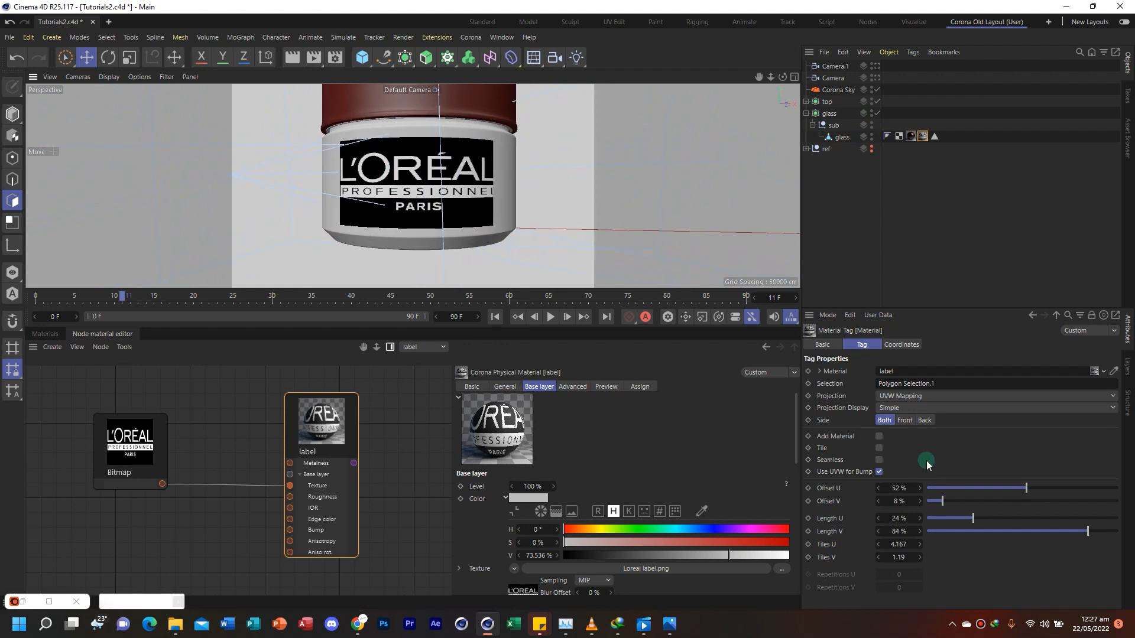
Refine the label placement to Length V 79%, Offset V 17% and Length U 23%
left_click_drag(1085, 529, 1077, 529)
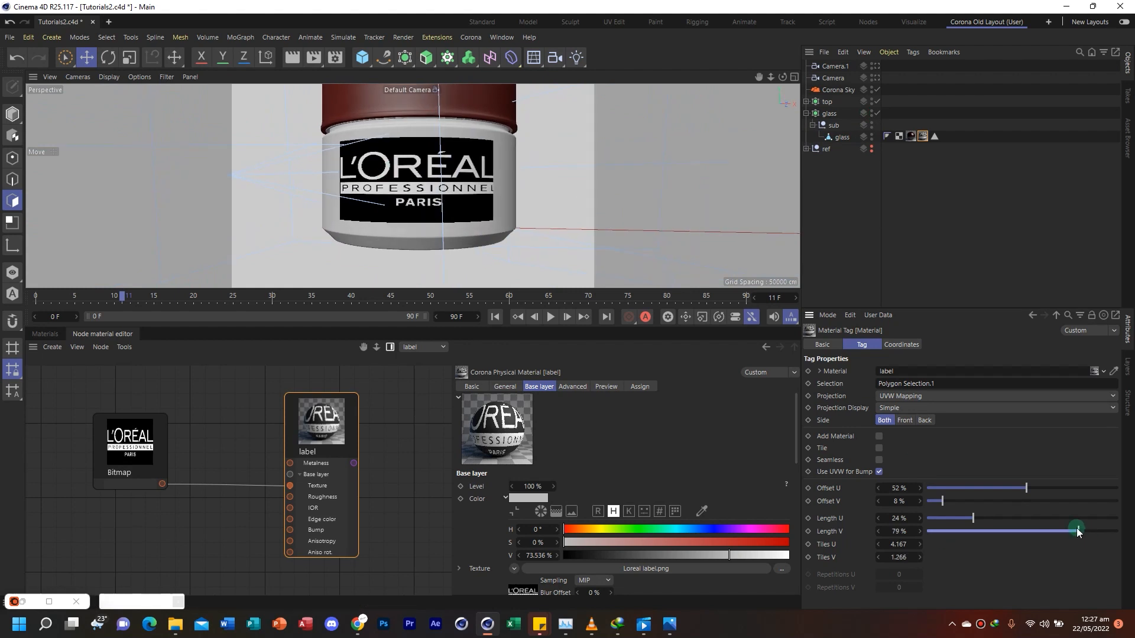
left_click_drag(955, 499, 968, 517)
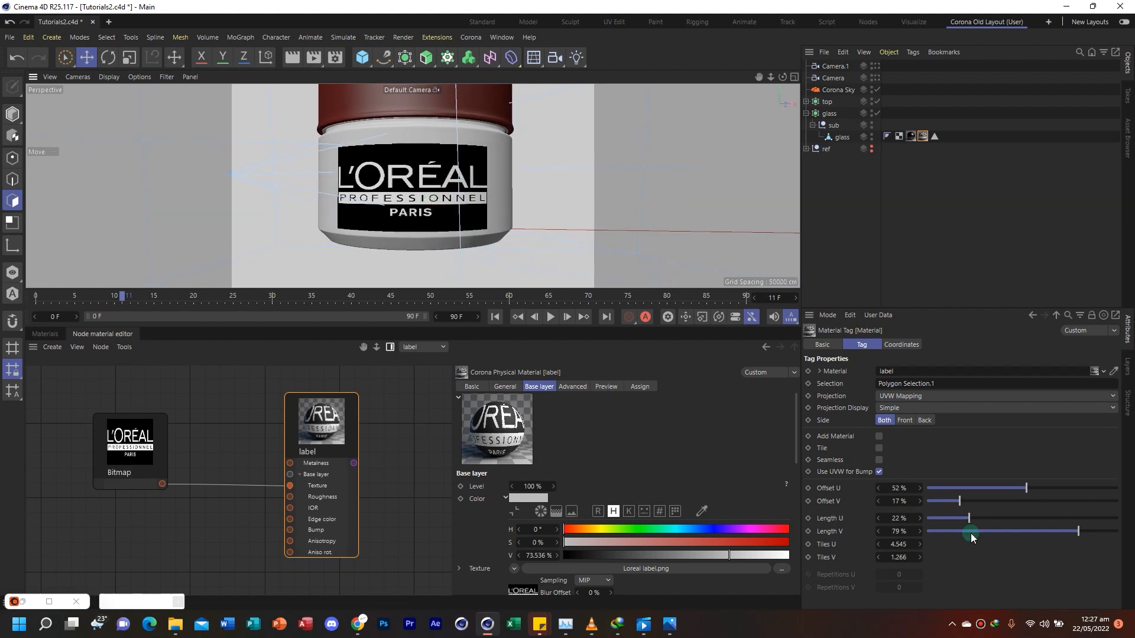
left_click_drag(969, 519, 972, 519)
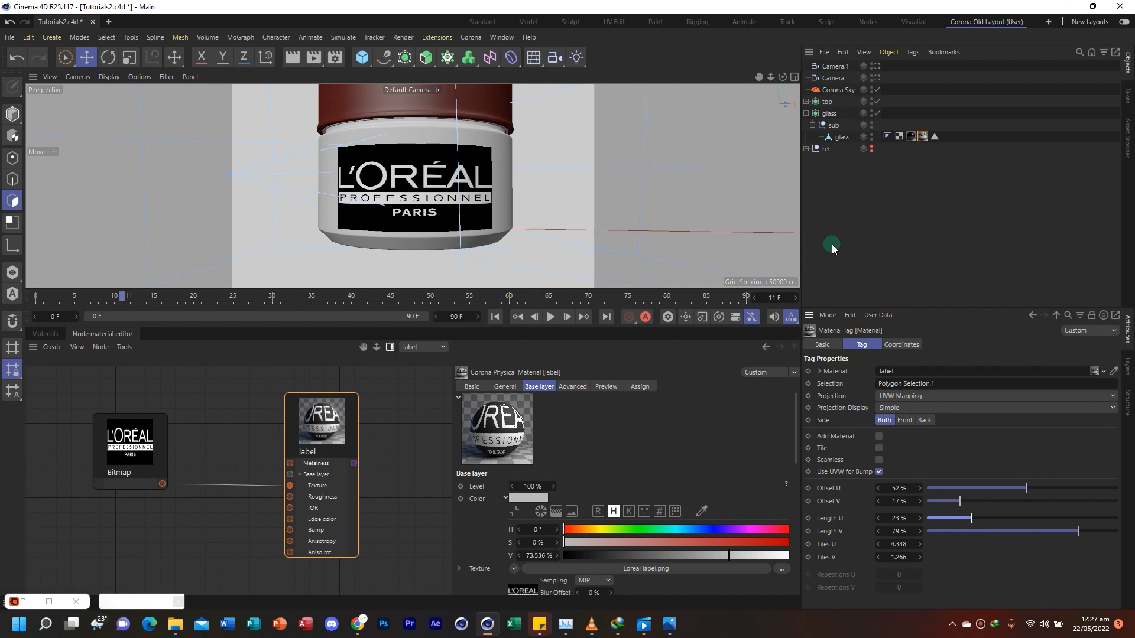
Return to Camera.1 and reframe it closer to the jar with the label facing the camera
left_click(875, 67)
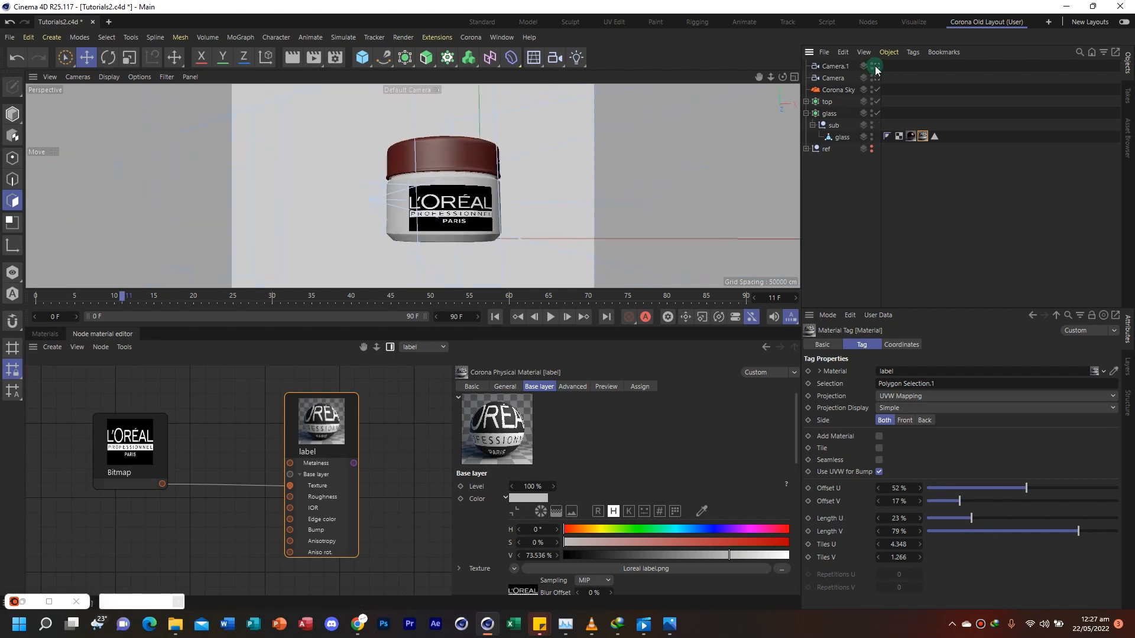
left_click(877, 78)
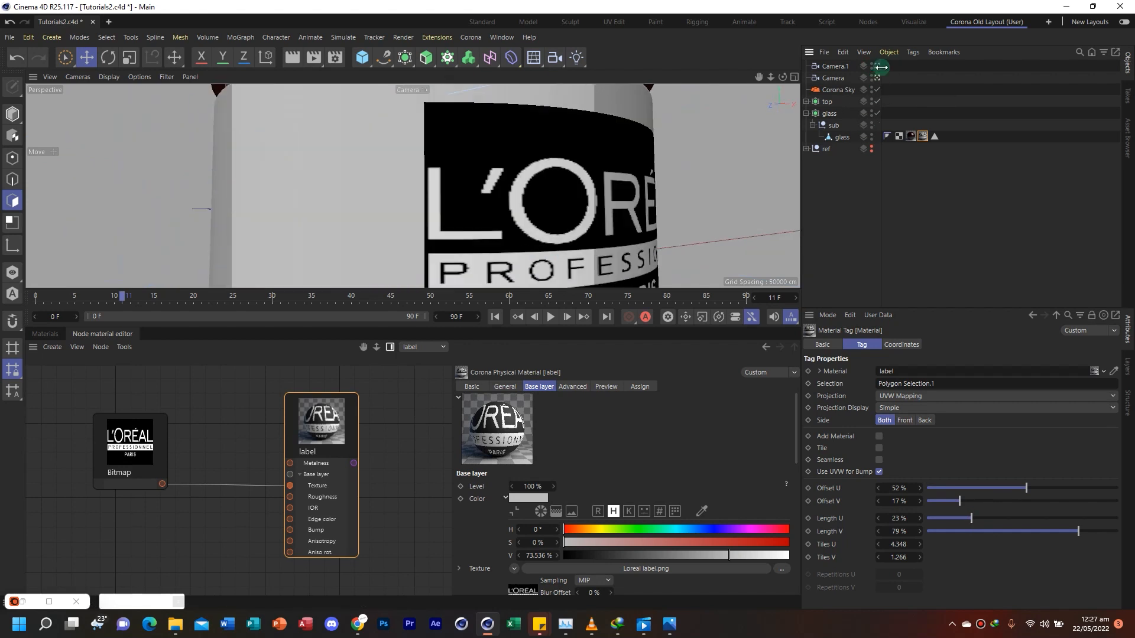
left_click(876, 66)
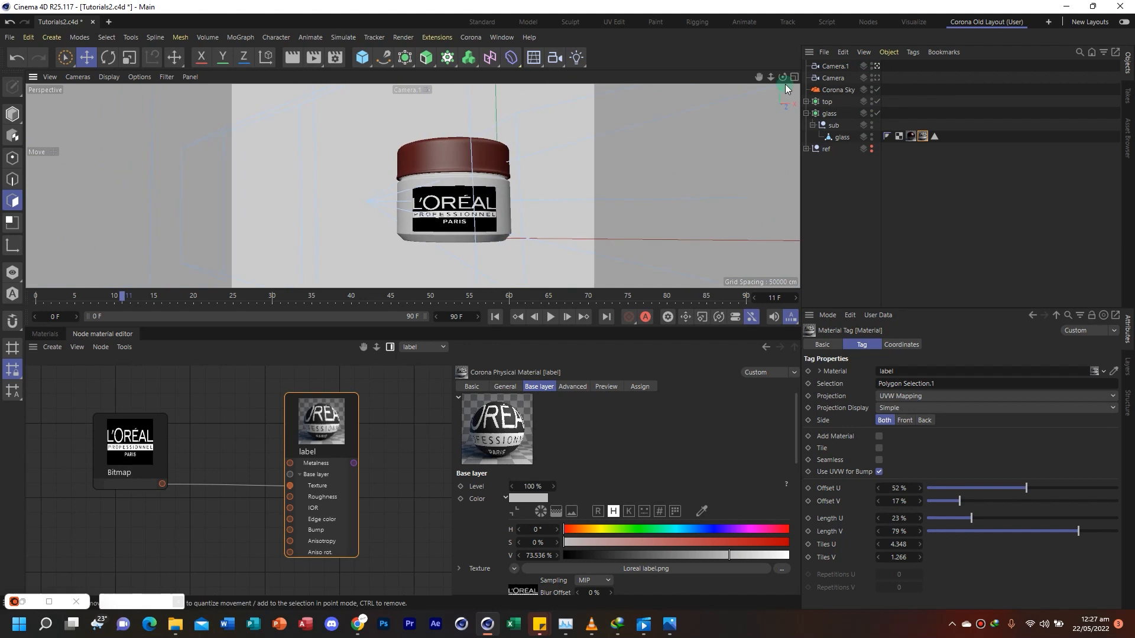
left_click_drag(770, 77, 768, 76)
middle_click_drag(492, 184, 448, 179, "alt")
left_click_drag(421, 196, 431, 197, "alt")
middle_click_drag(420, 223, 422, 218, "alt")
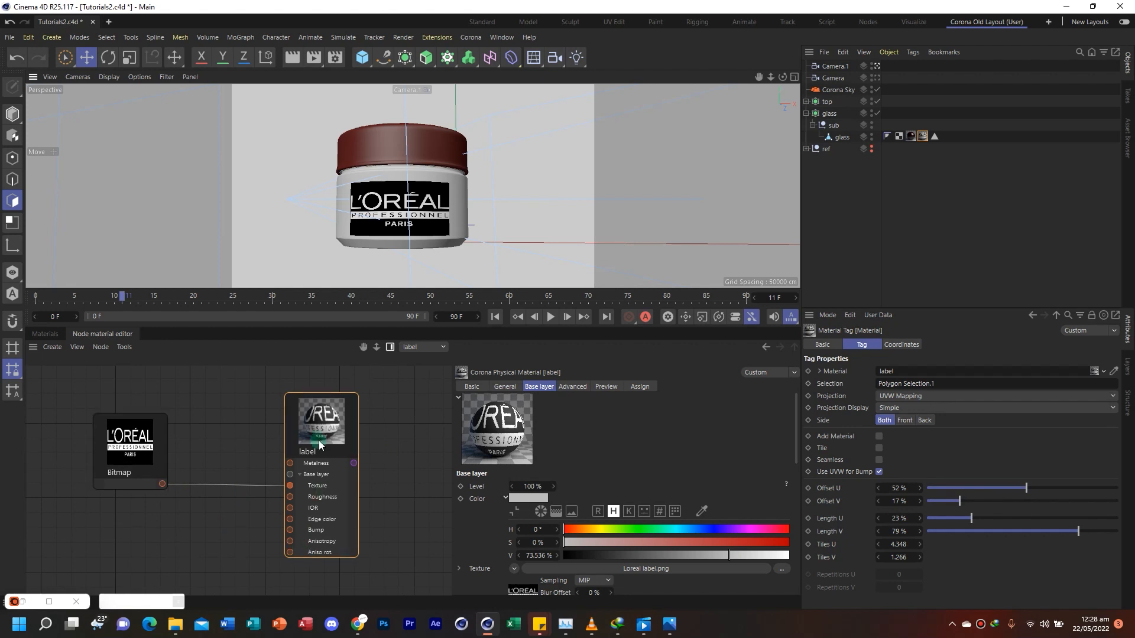
Enable opacity on the label material and connect the Loreal label bitmap to its opacity input
left_click(472, 387)
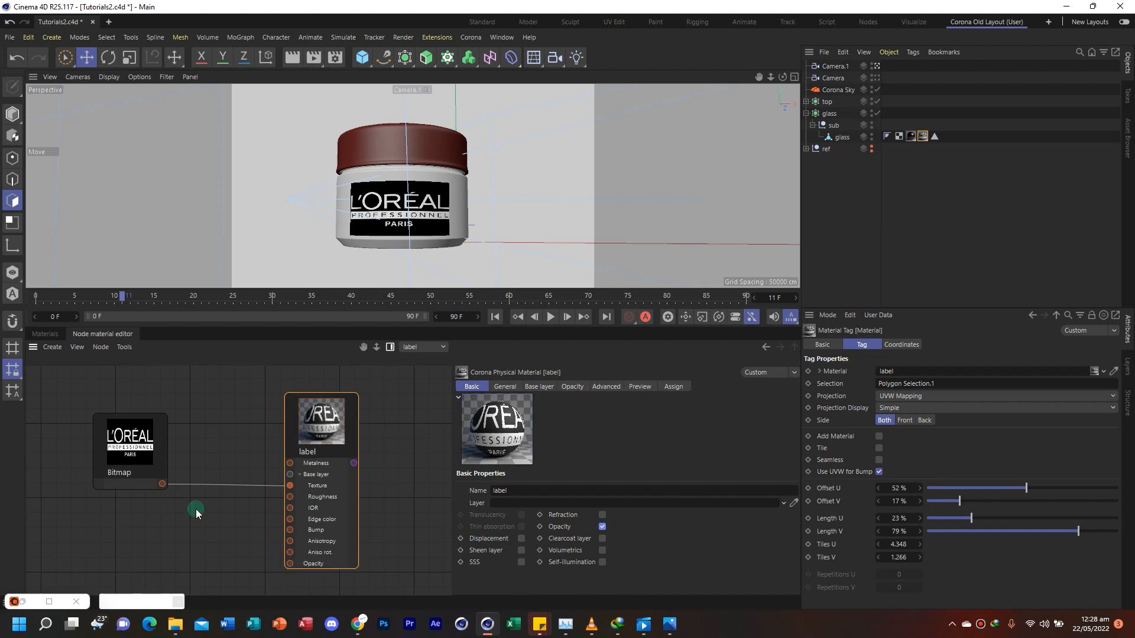
left_click_drag(162, 485, 293, 564)
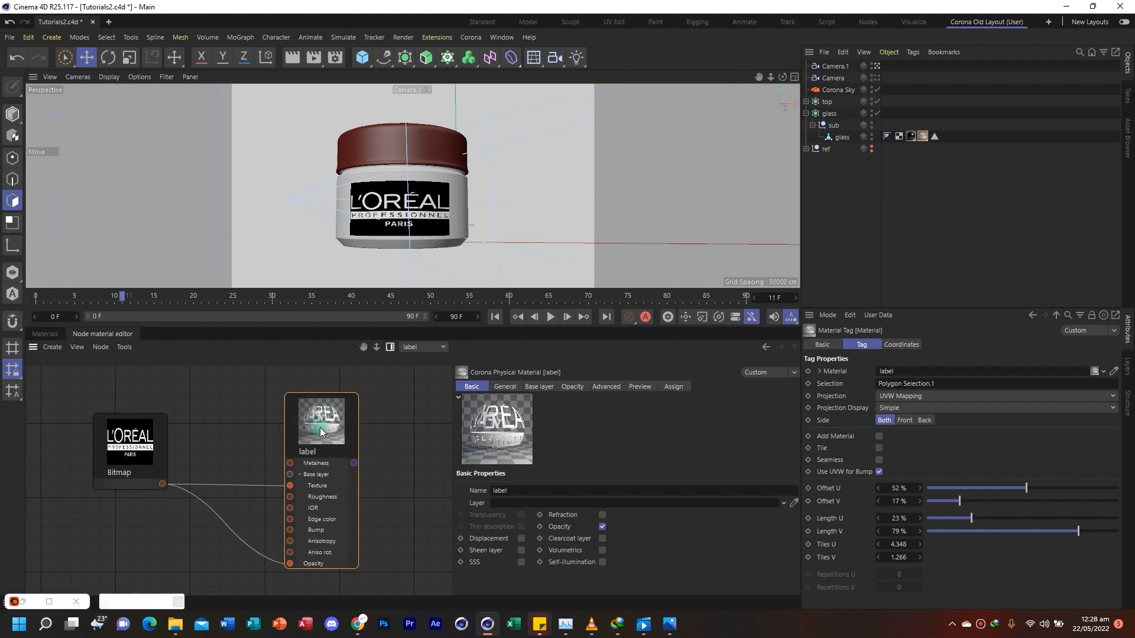
Clear the bitmap from the label material's base layer texture
left_click(540, 386)
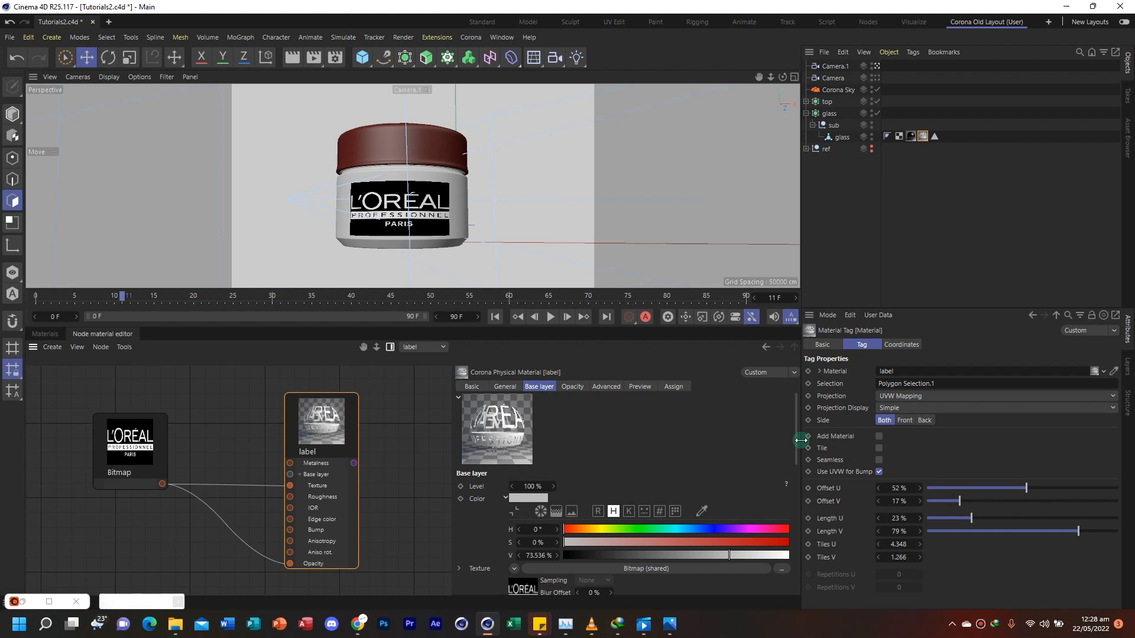
left_click_drag(796, 448, 796, 467)
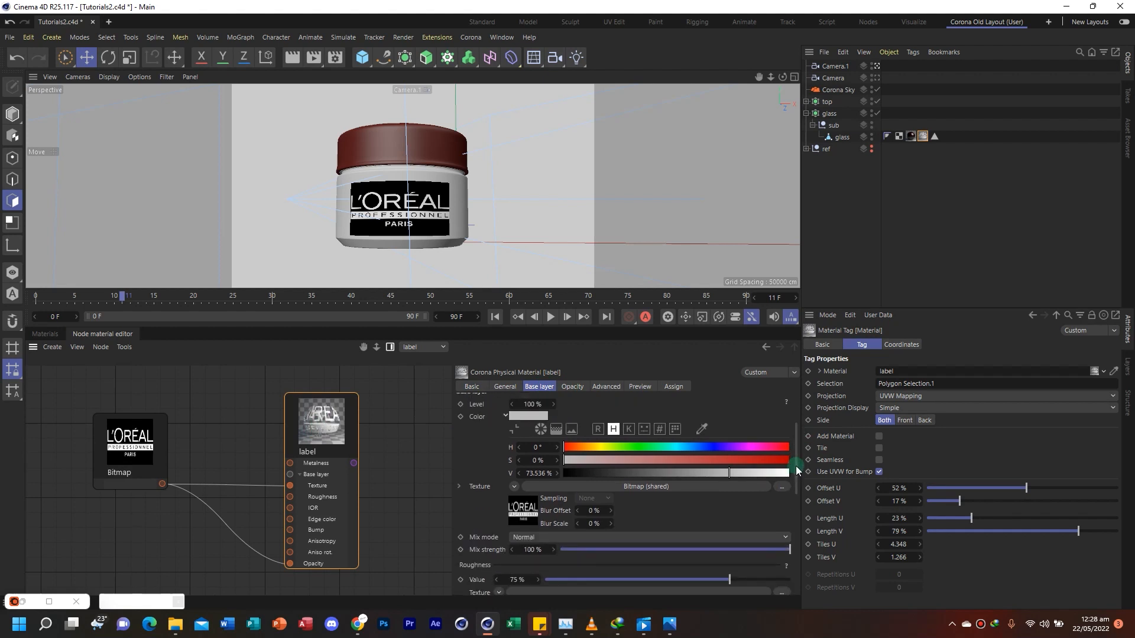
left_click(514, 486)
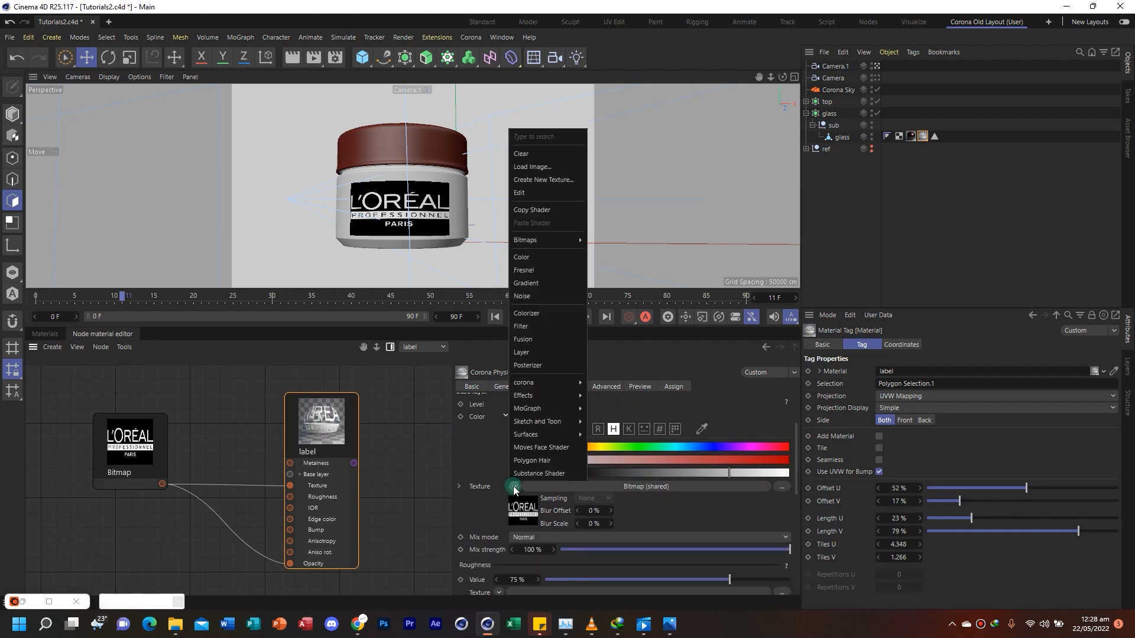
left_click(545, 210)
left_click(542, 155)
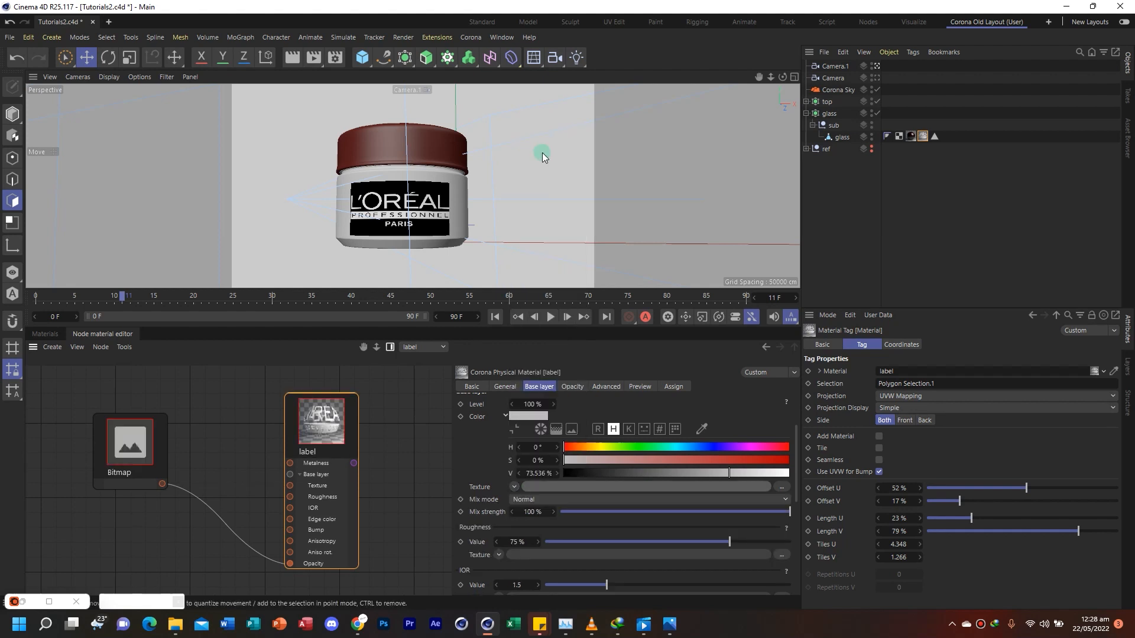
Apply the Gold Brushed preset to the label material and restart Corona's interactive viewport rendering
left_click(500, 388)
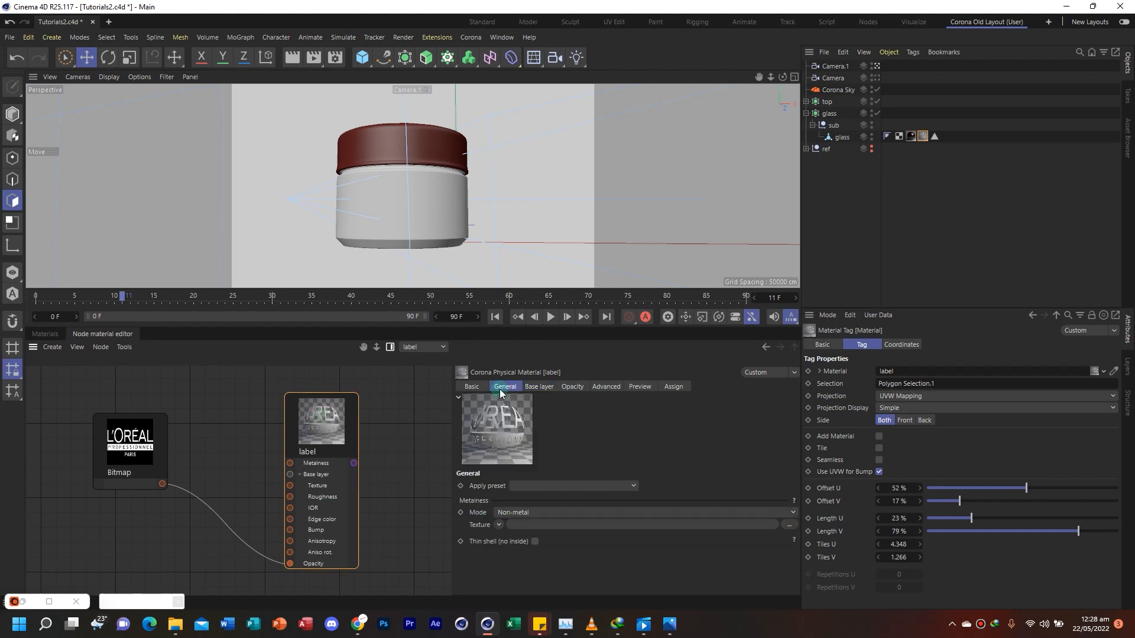
left_click(523, 483)
left_click(578, 406)
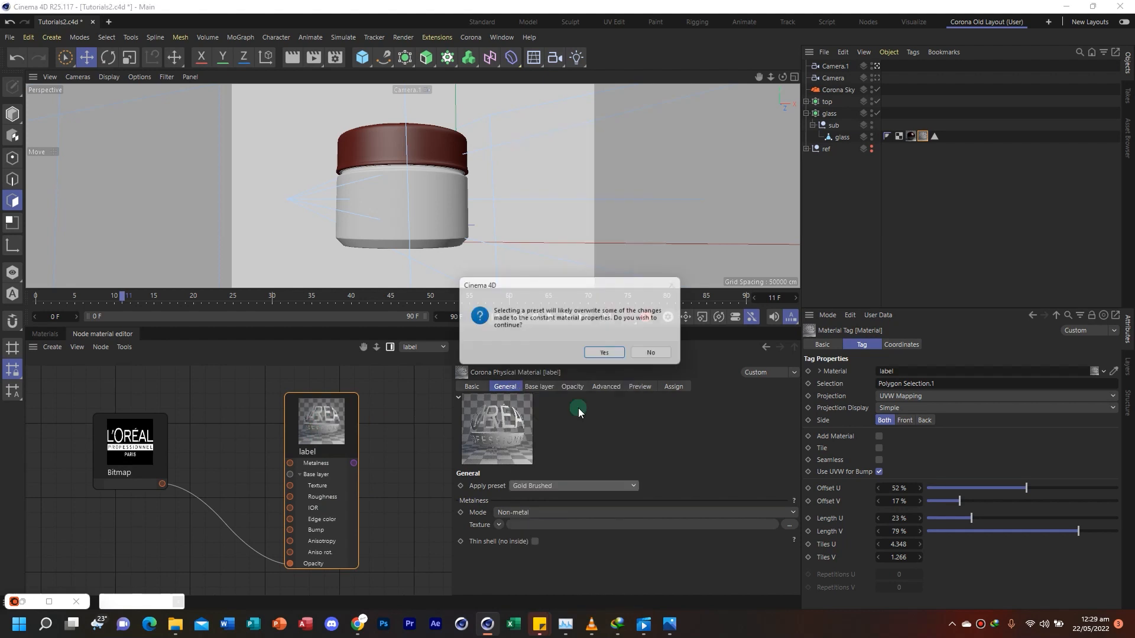
left_click(615, 348)
left_click(608, 356)
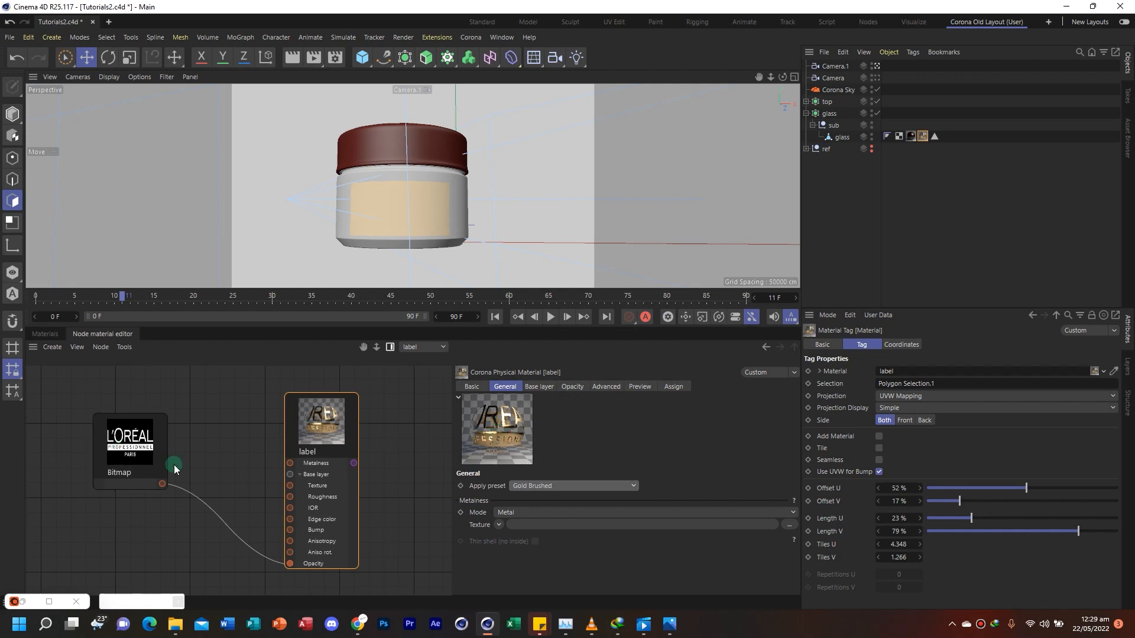
left_click(470, 37)
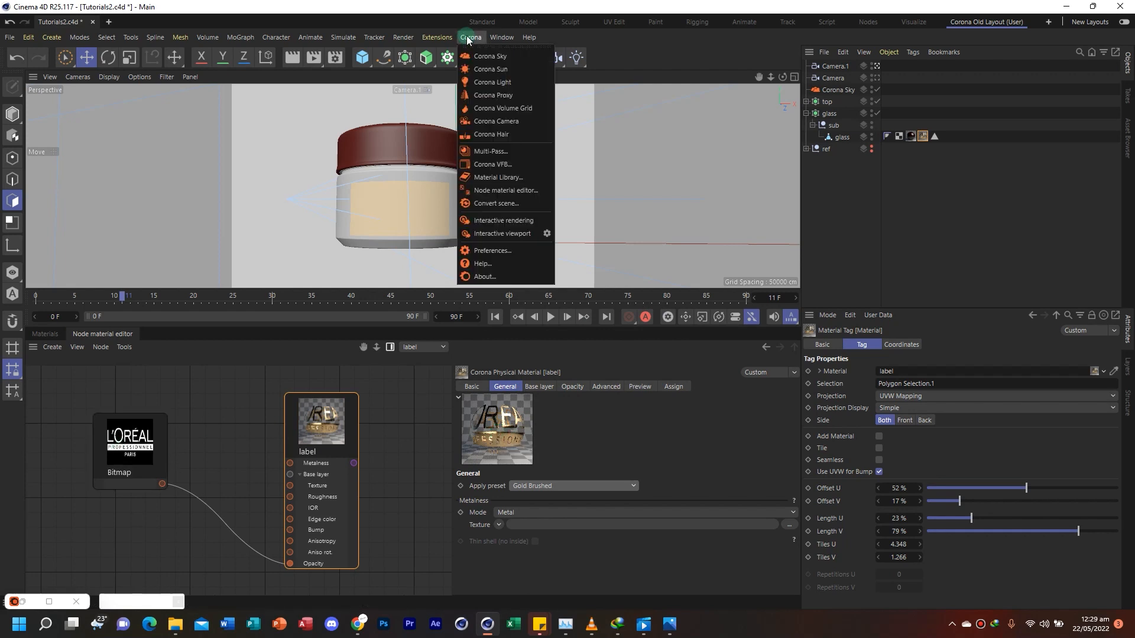
left_click(526, 235)
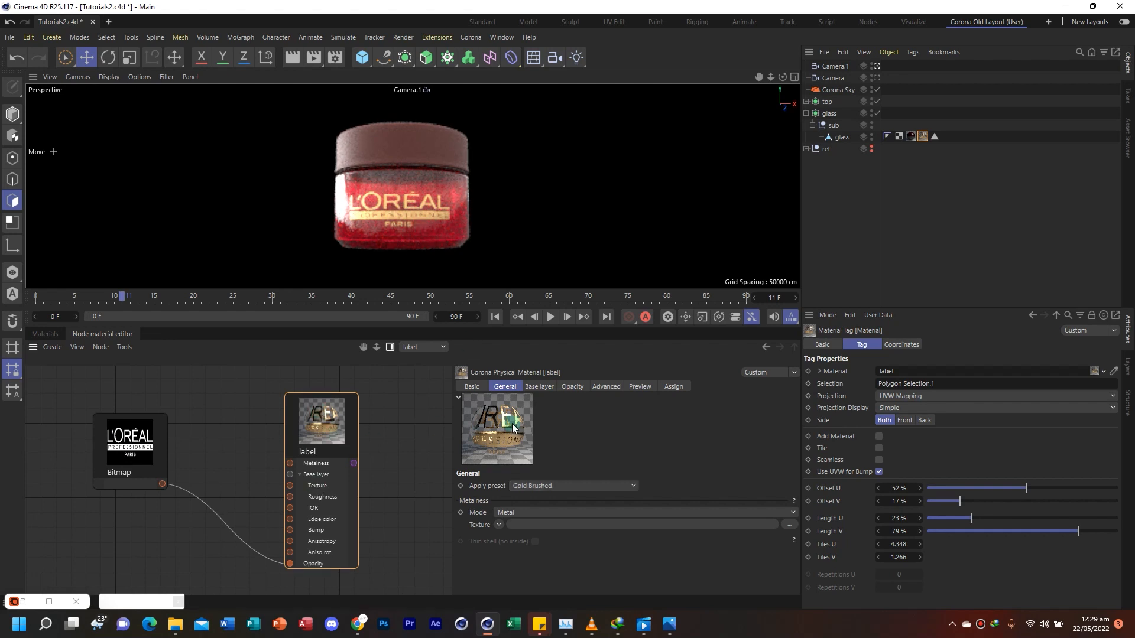
Lower the base layer roughness of the gold label material
left_click(545, 387)
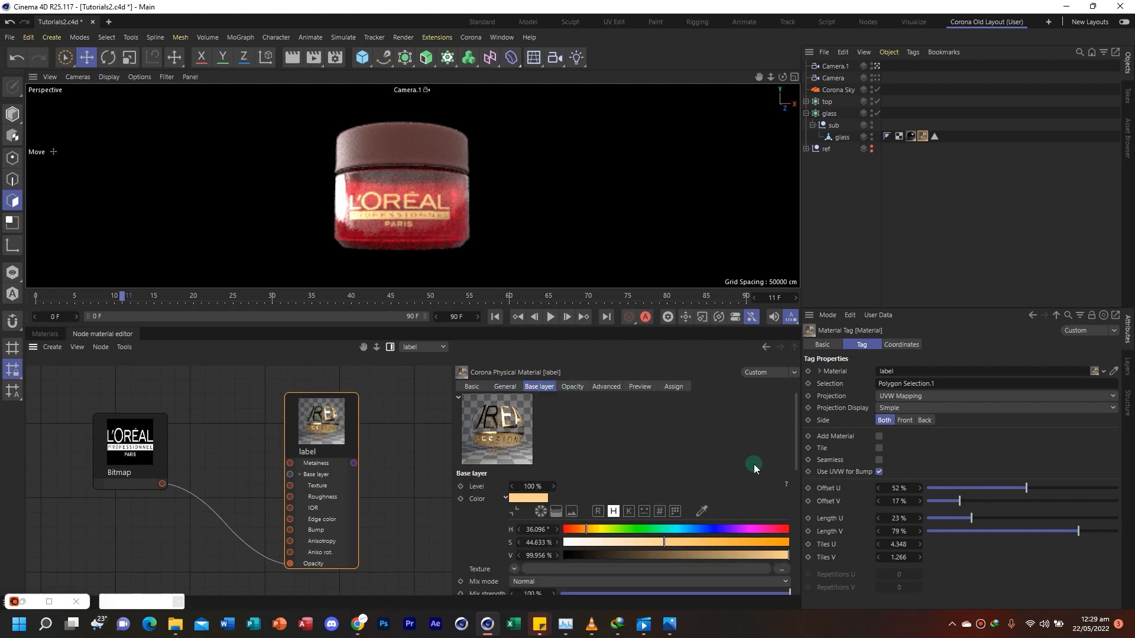
left_click_drag(795, 403, 789, 448)
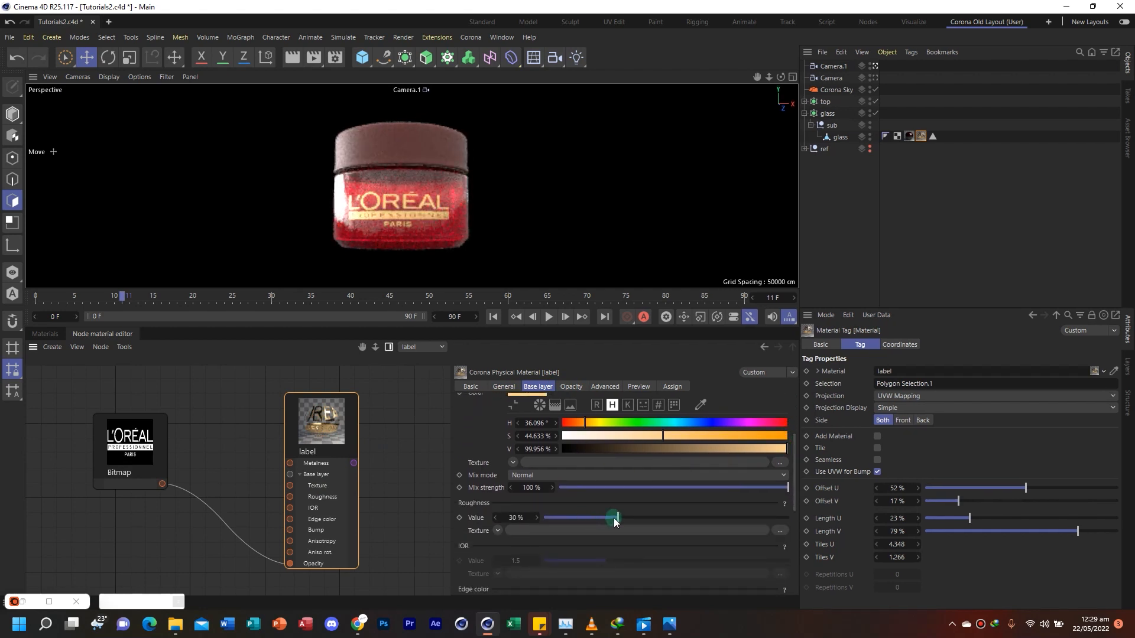
left_click(569, 517)
scroll(569, 516, "down", 5)
Collapse the glass object's hierarchy and hide the glass, leaving only the lid shown
left_click(804, 113)
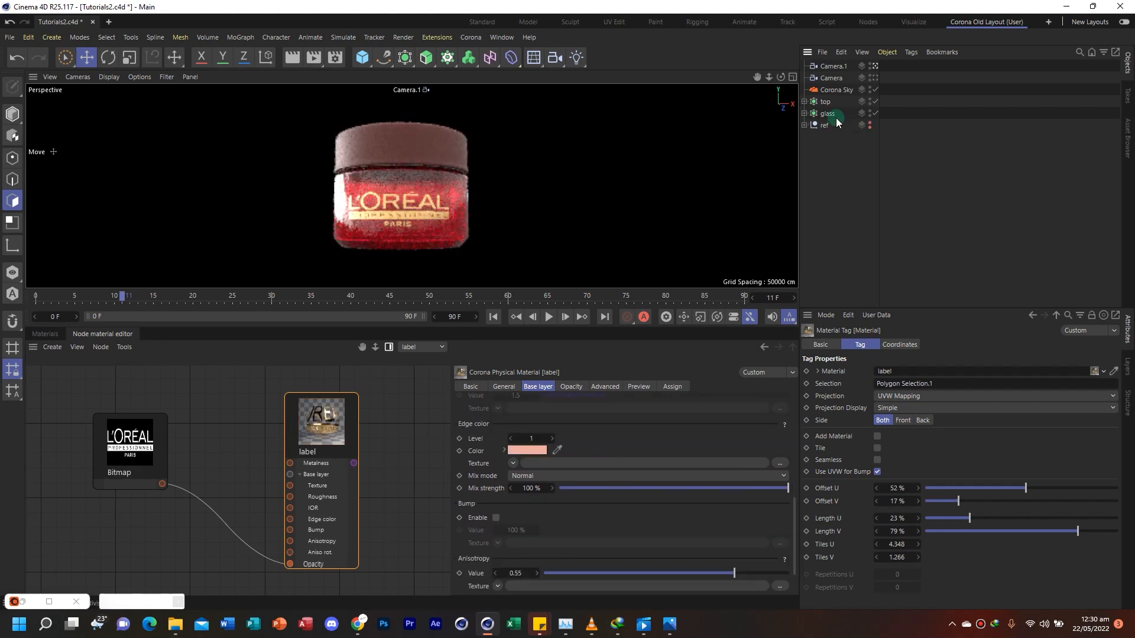
double_click(870, 116)
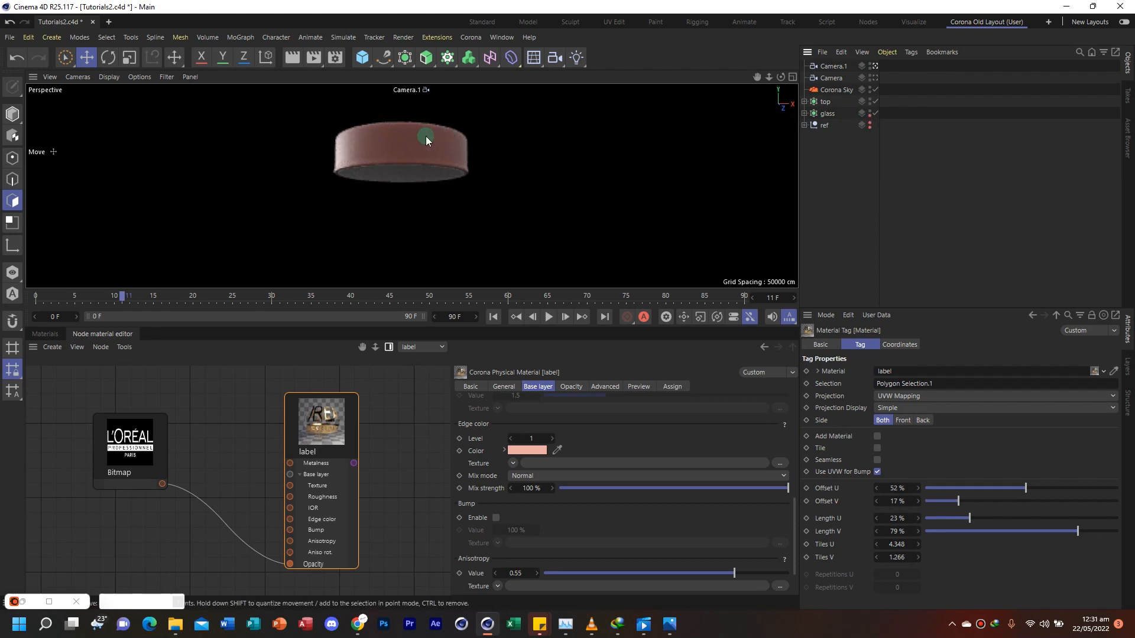
Look through Camera at the lid and examine the flaked metallic lid finish up close in the reference photo
left_click(874, 77)
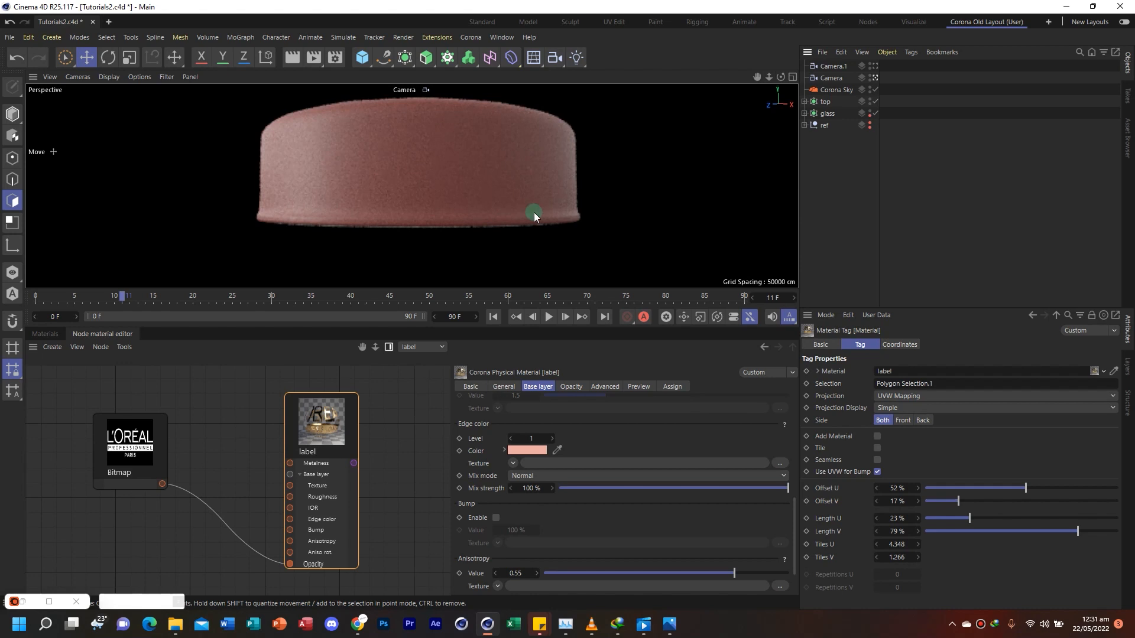
left_click(670, 628)
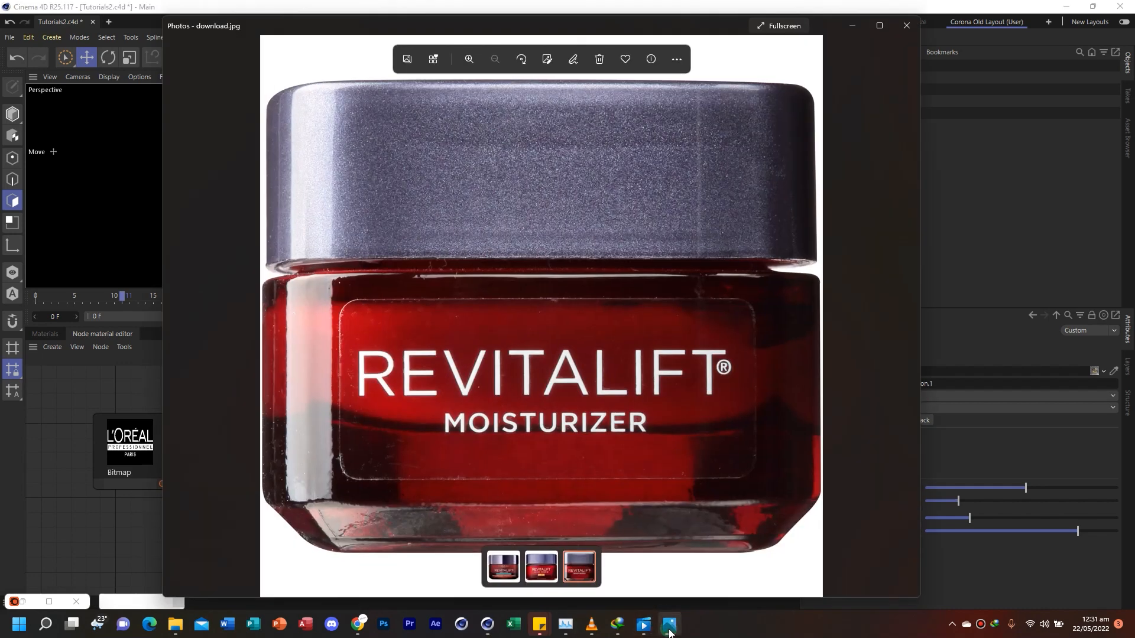
scroll(401, 187, "up", 3)
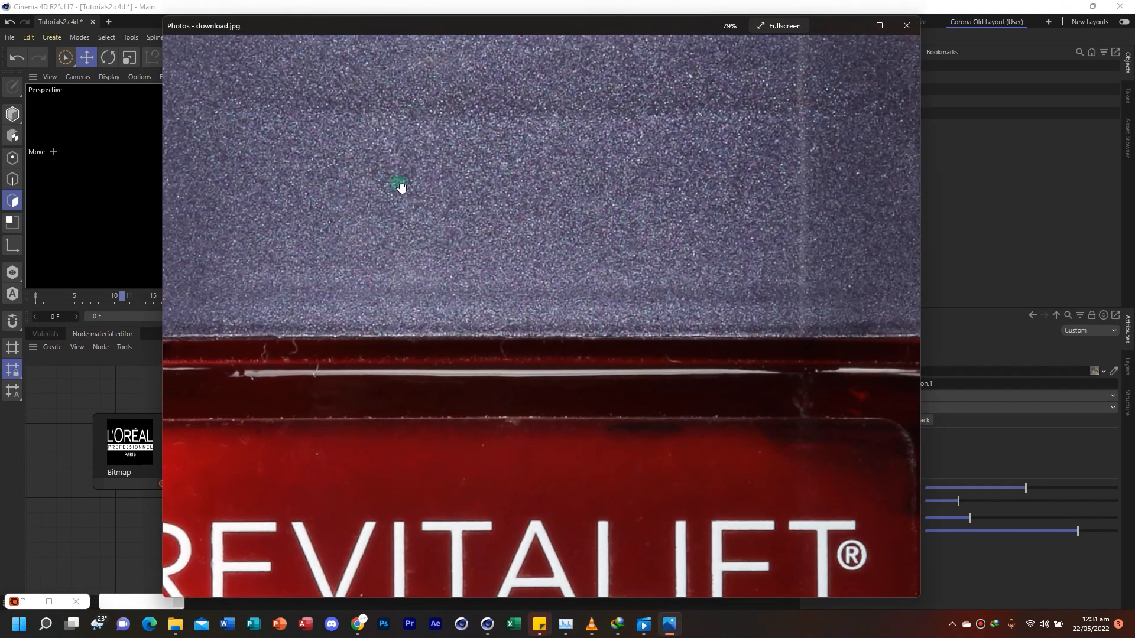
left_click_drag(401, 187, 730, 256)
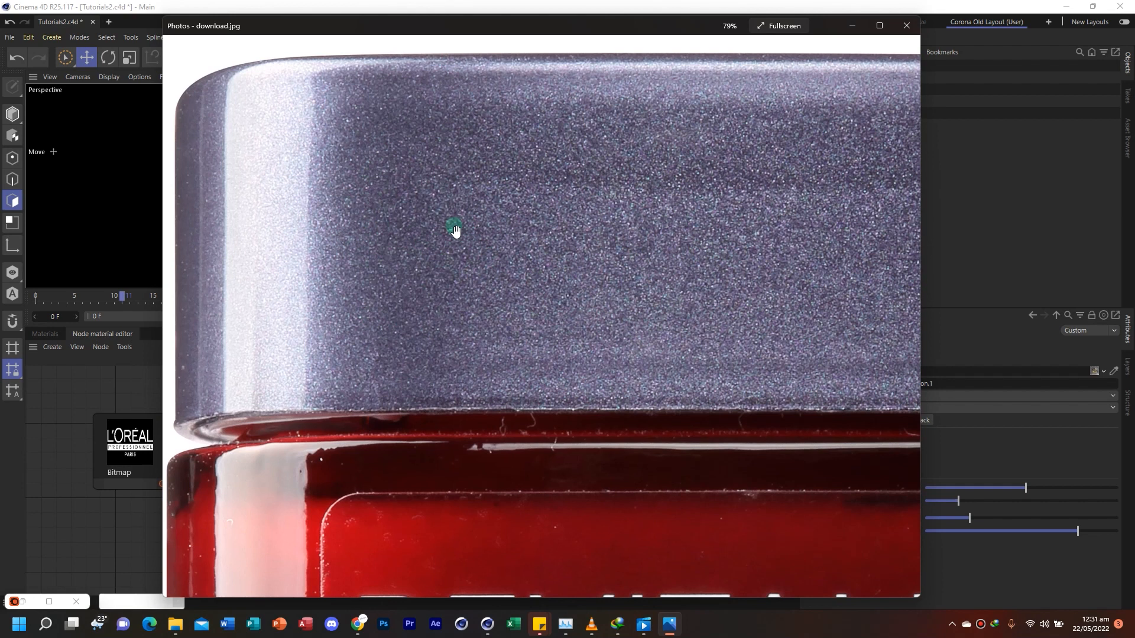
key("alt+Tab")
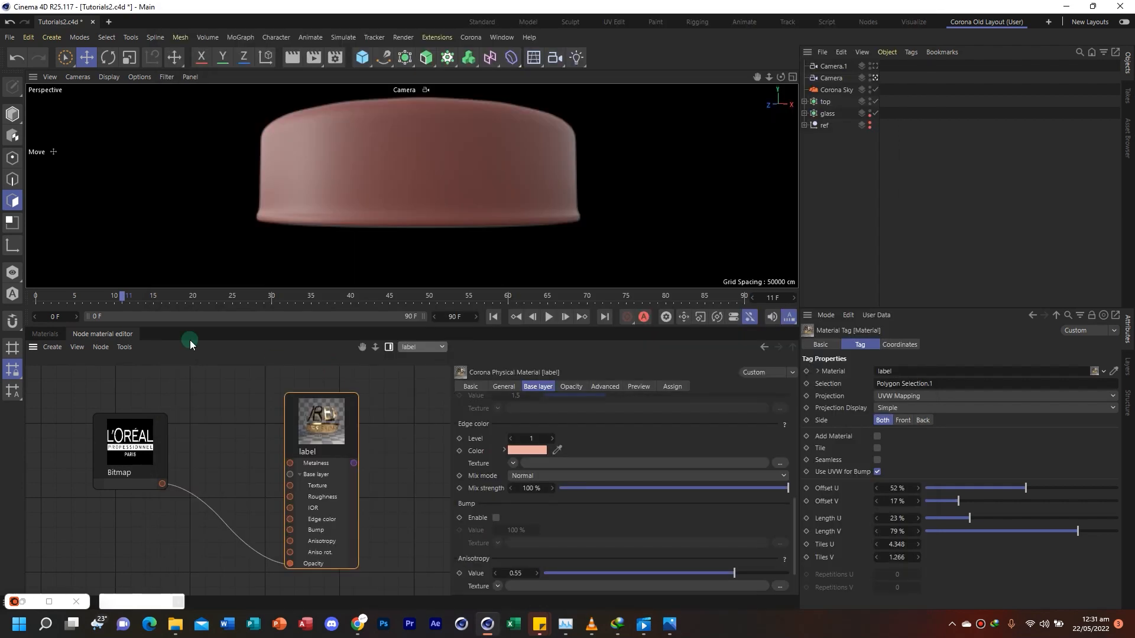
Create a new node editor view named top
left_click(52, 347)
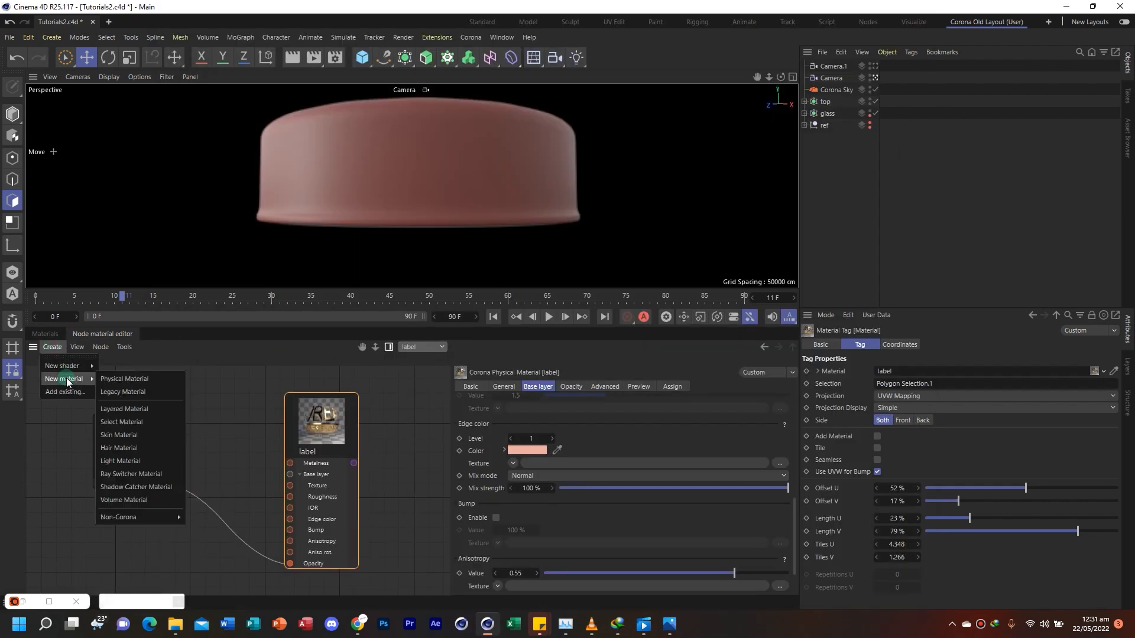
left_click(83, 347)
left_click(88, 366)
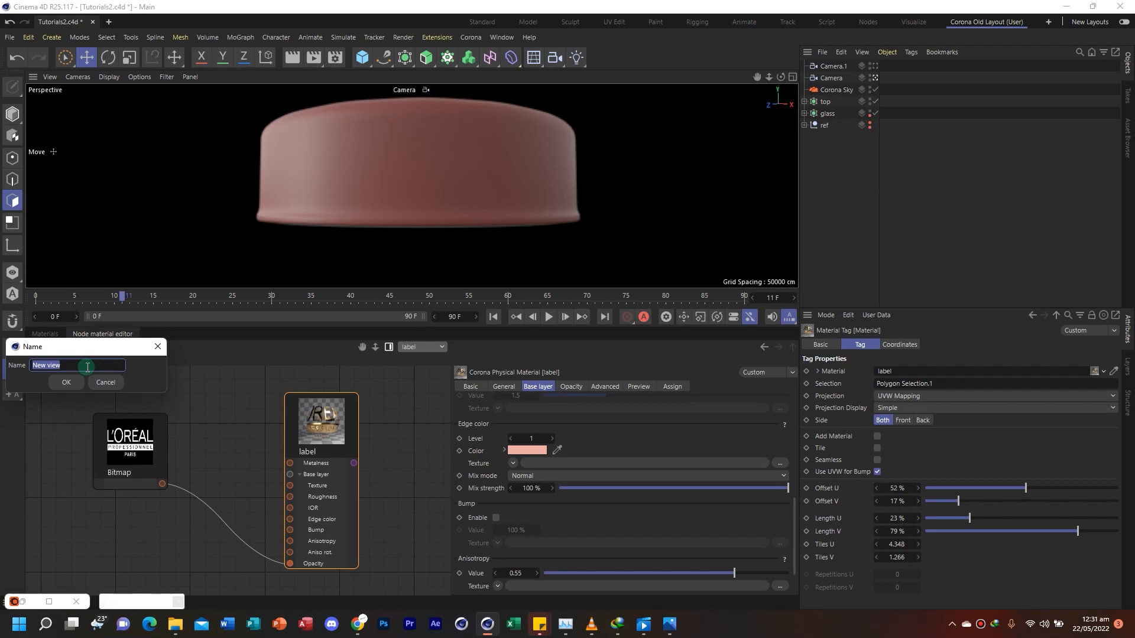
type("to")
key("Return")
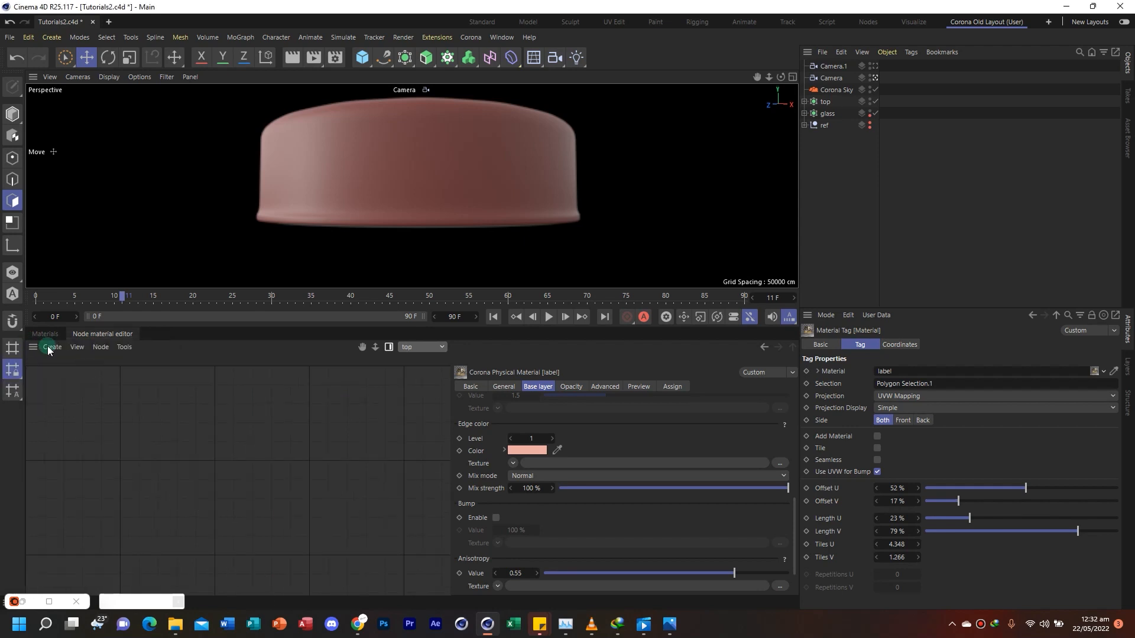
Add a new Corona Physical Material to the empty top node view and place its node in the view
right_click(77, 406)
mouse_move(135, 461)
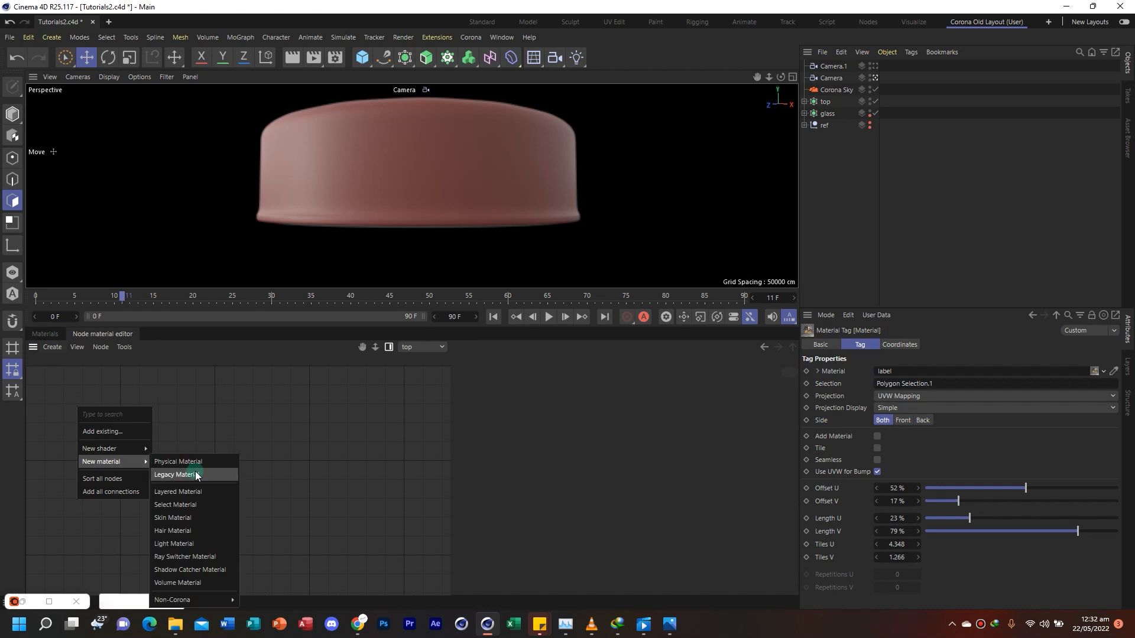
left_click(197, 461)
left_click_drag(102, 437, 365, 448)
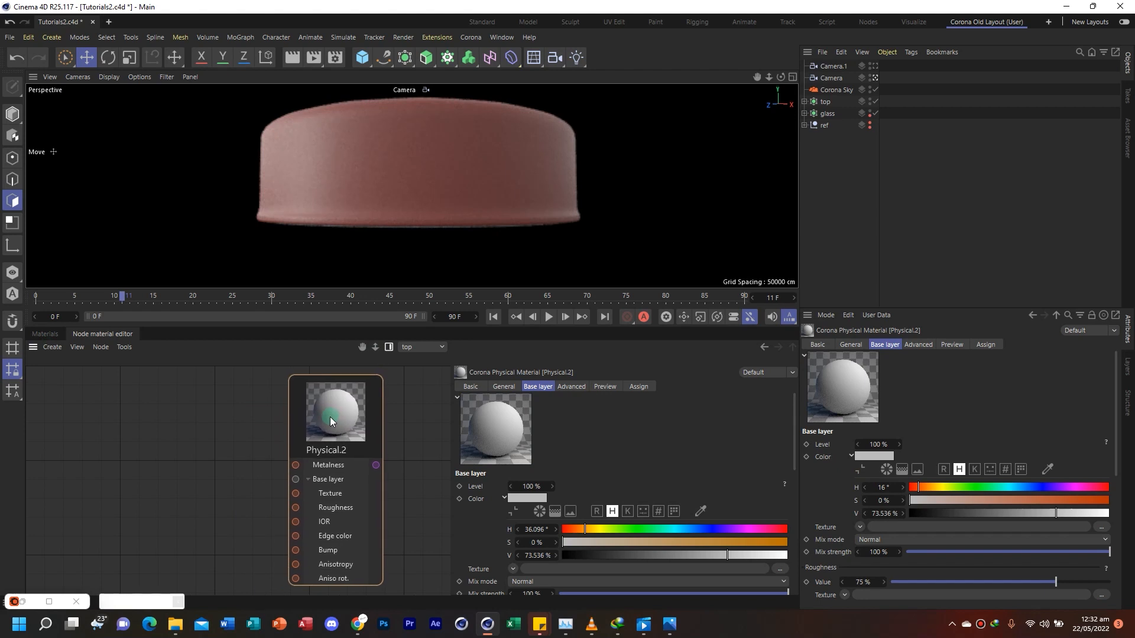
Apply the Plastic Pvc Opaque preset to the new physical material and assign the material to the lid's top object
left_click(503, 387)
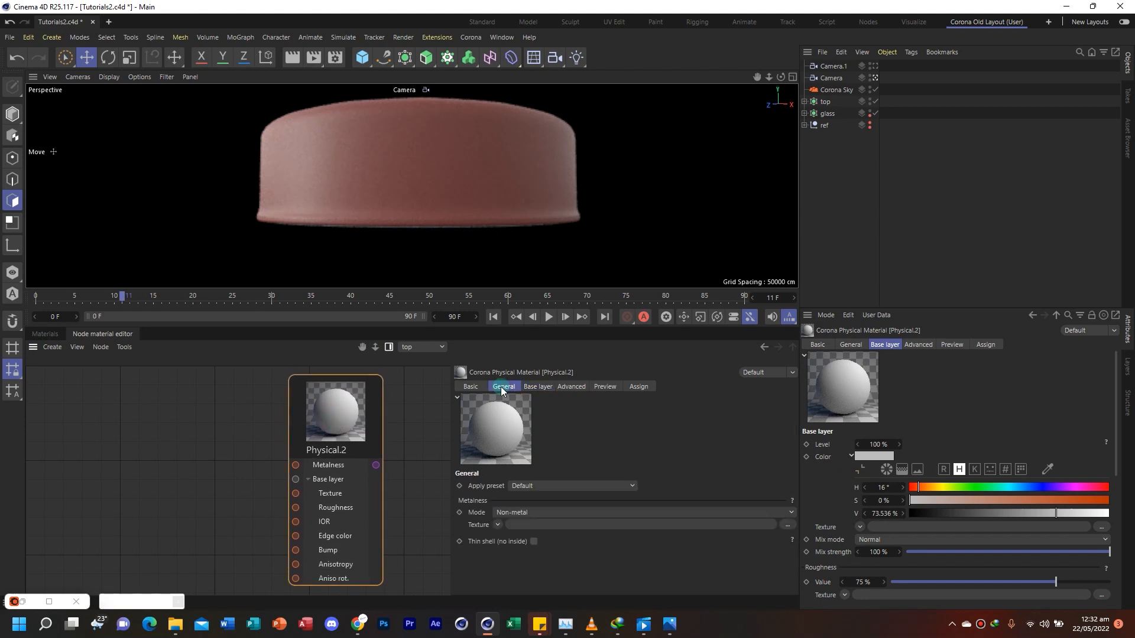
left_click(545, 486)
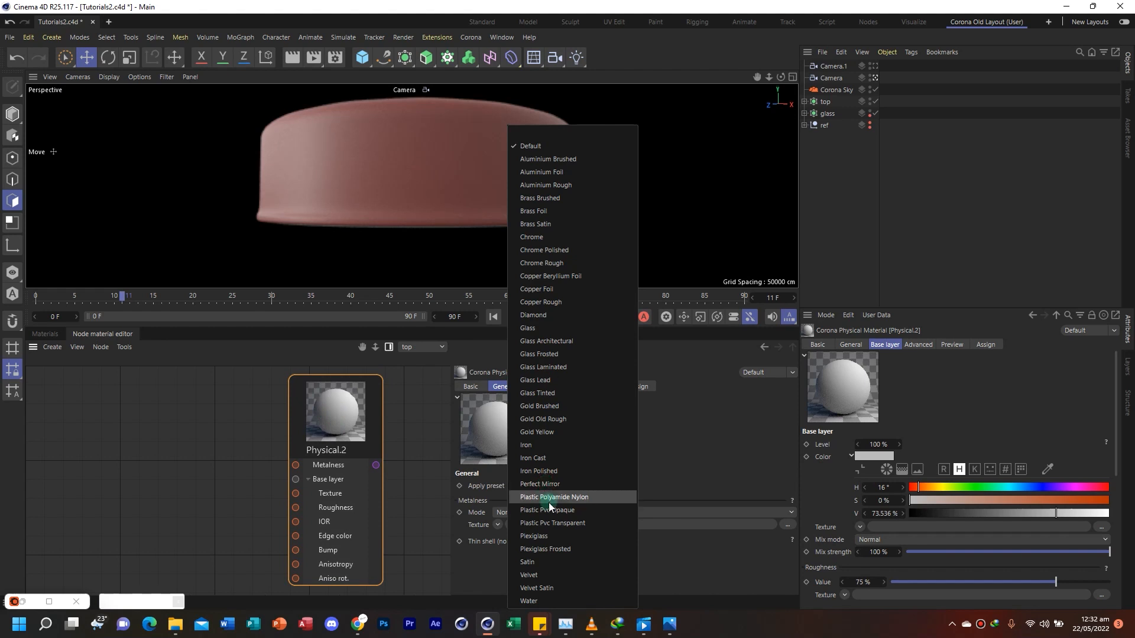
left_click(545, 509)
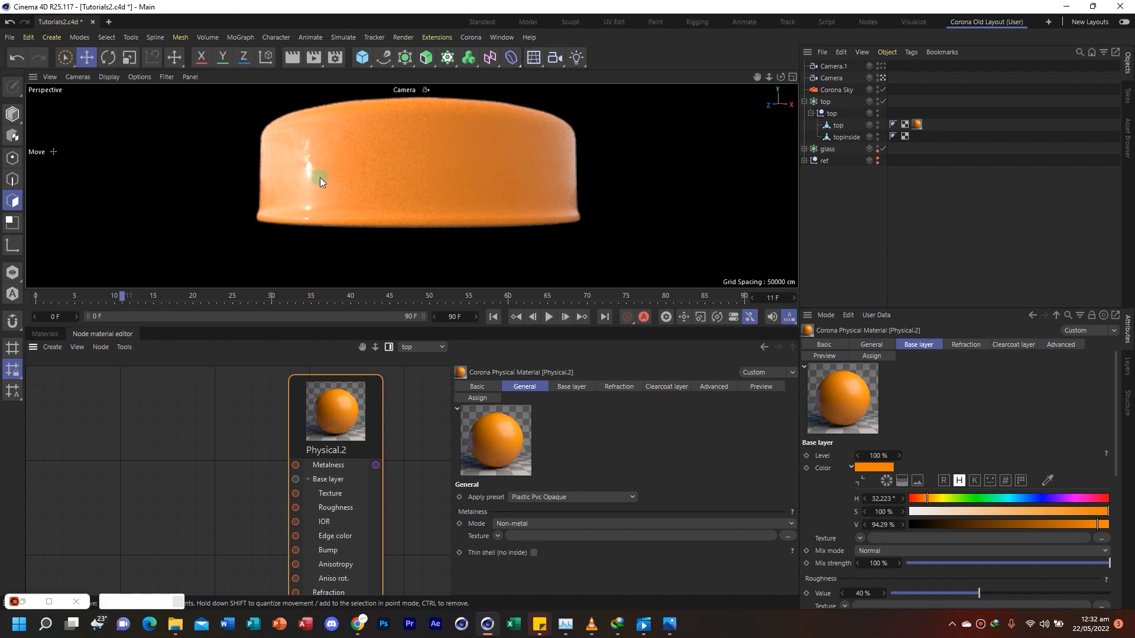
Add a Noise shader node and connect it to the lid material's base layer texture
scroll(338, 455, "down", 3)
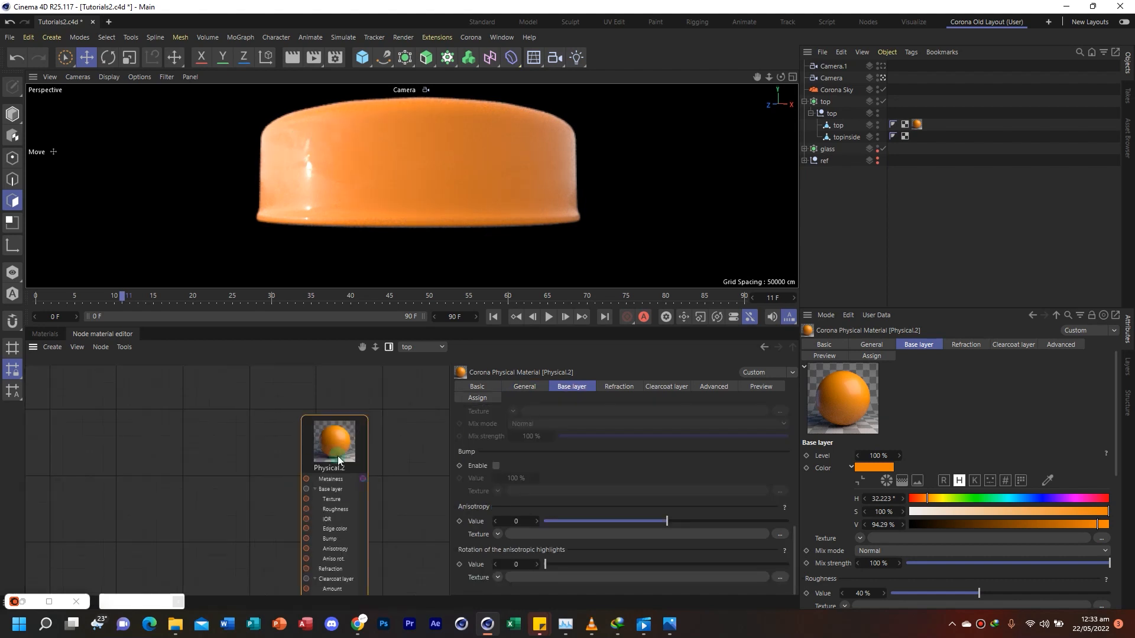
right_click(155, 437)
mouse_move(186, 480)
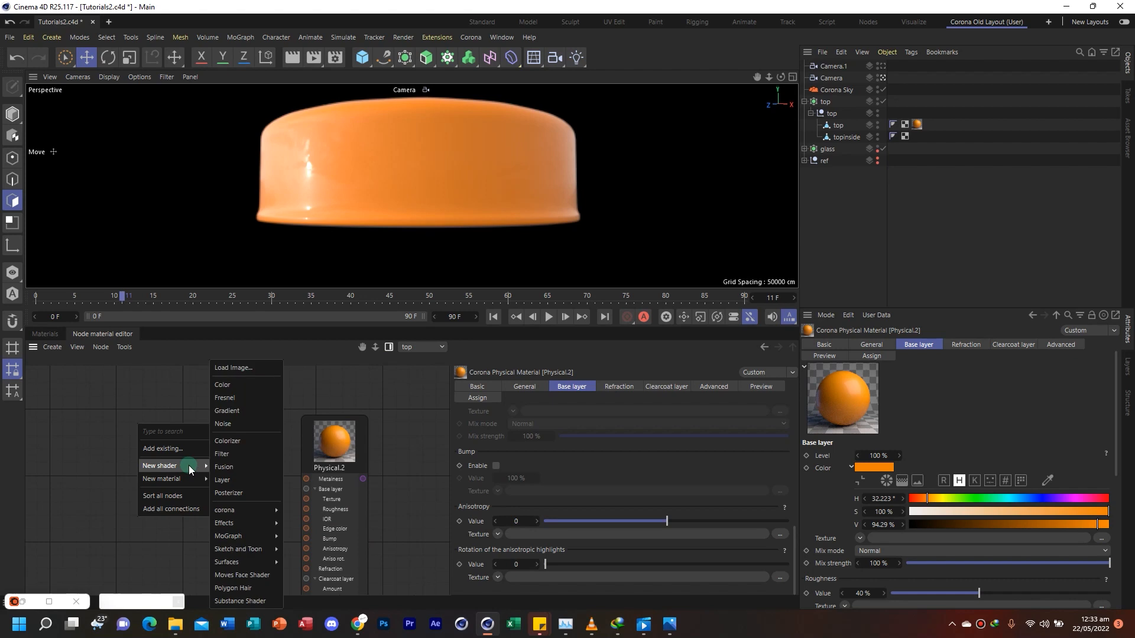
left_click(260, 424)
left_click_drag(165, 457, 307, 501)
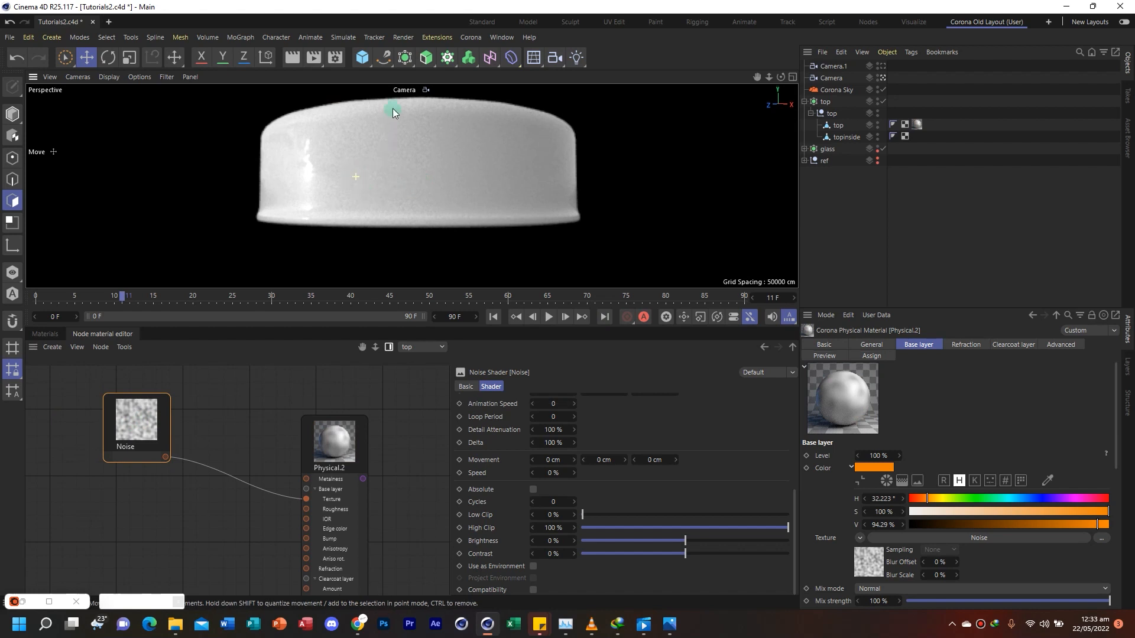
Set the Noise shader's global scale to 1%
scroll(393, 108, "up", 5)
scroll(438, 192, "down", 10)
scroll(452, 180, "up", 8)
scroll(460, 139, "up", 2)
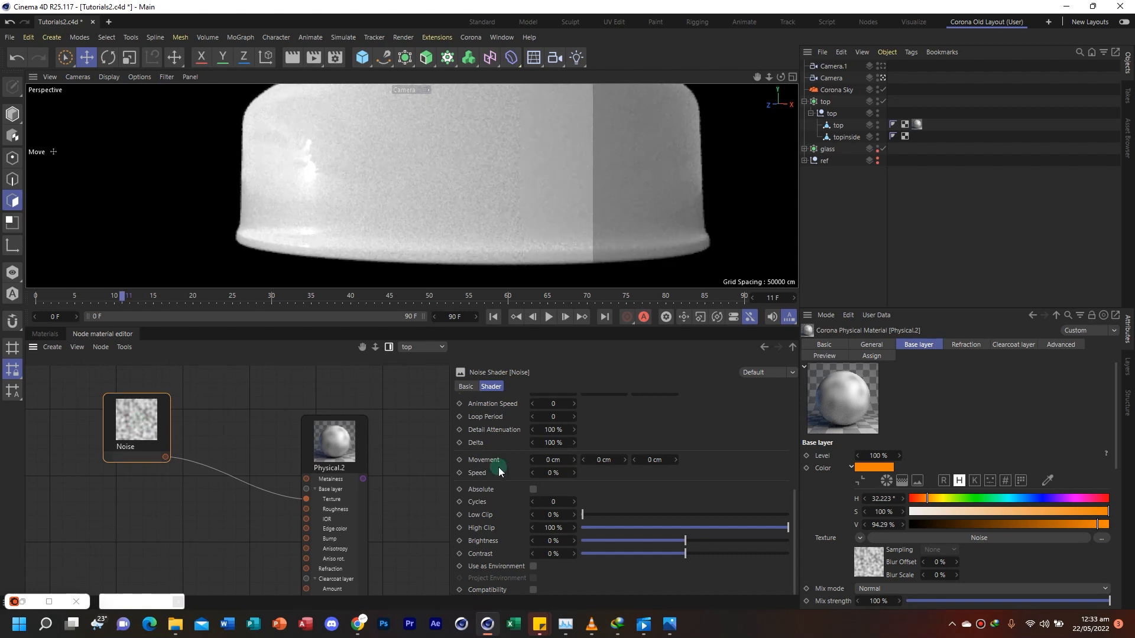
left_click_drag(794, 532, 793, 455)
double_click(550, 516)
type("1")
key("Return")
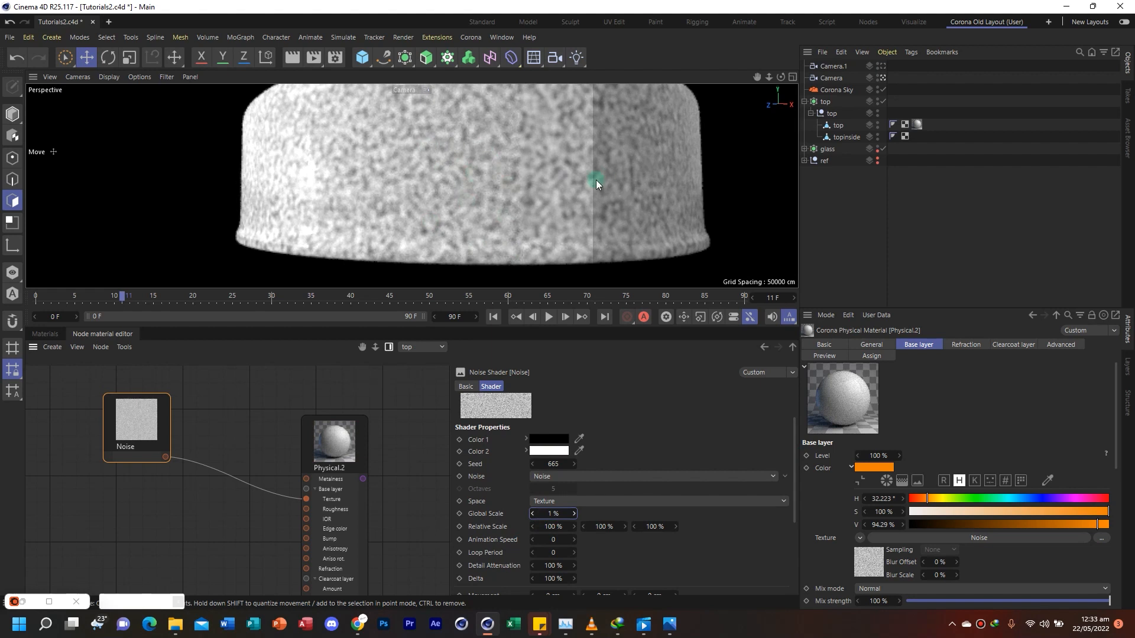
Change the noise type of the lid's Noise shader to Poxo
double_click(554, 513)
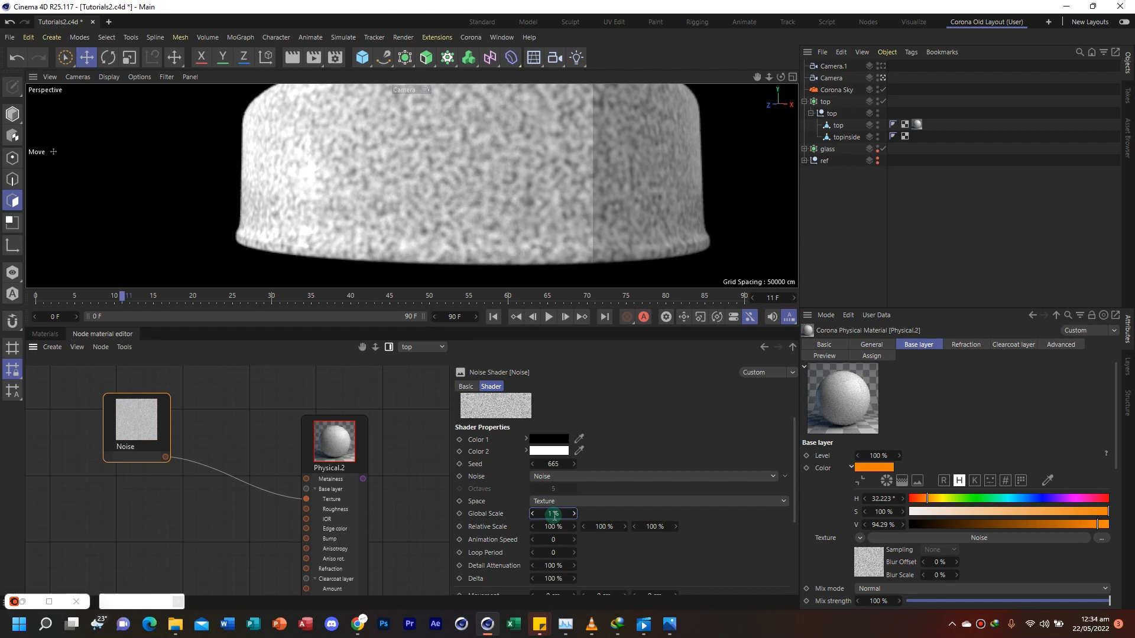
left_click(786, 477)
left_click(923, 538)
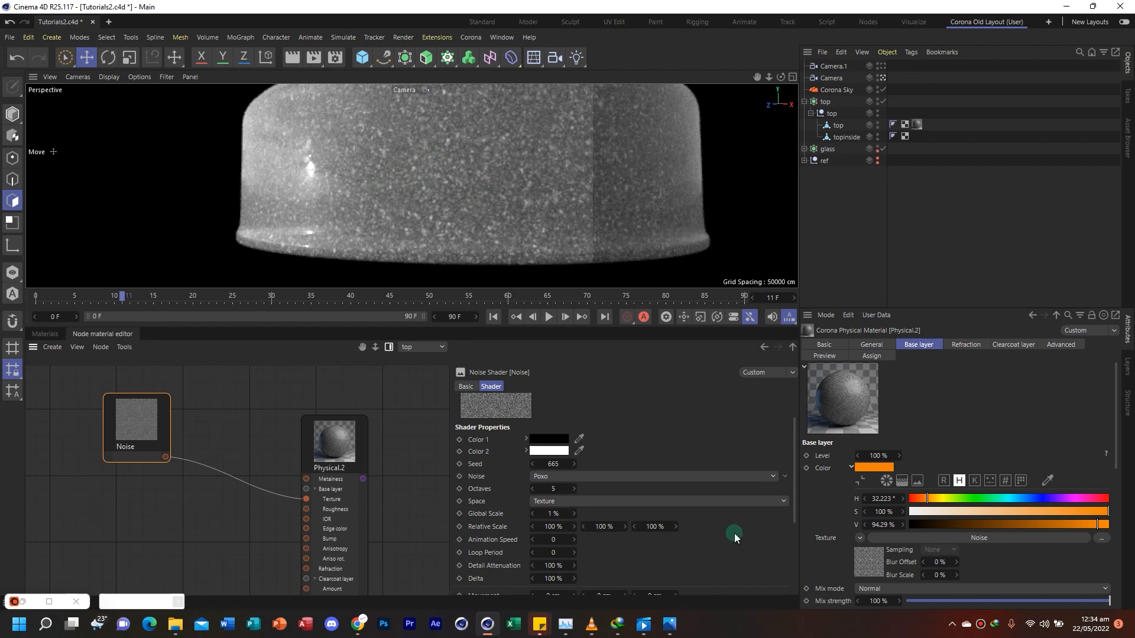
Set the noise's Color 1 to the grey-violet sampled from the lid in the reference photo
left_click(543, 446)
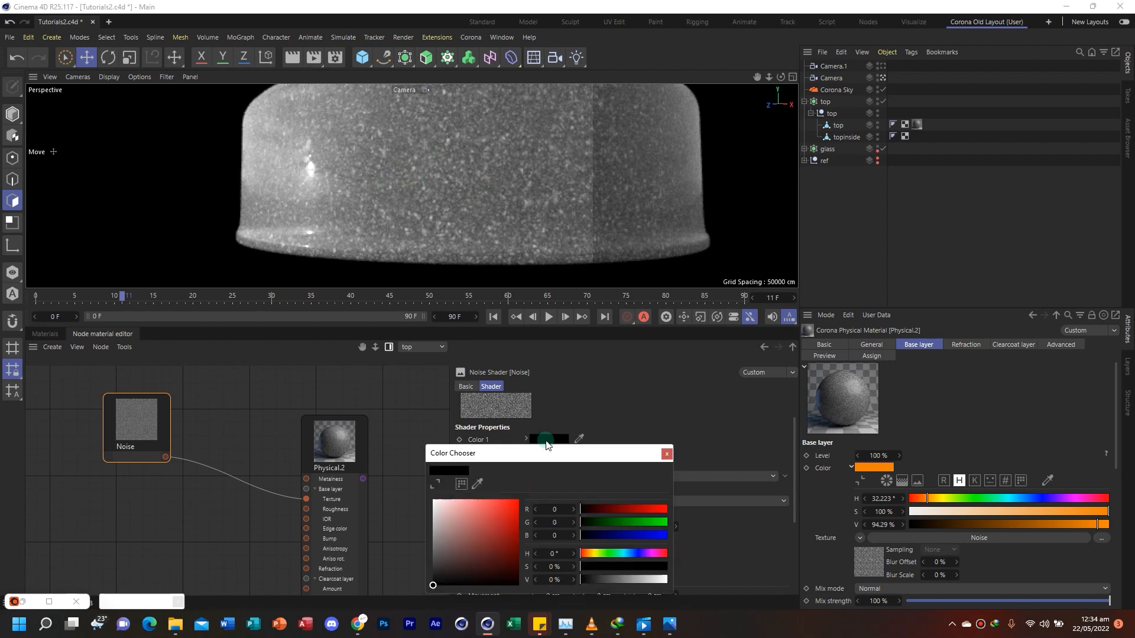
left_click(580, 440)
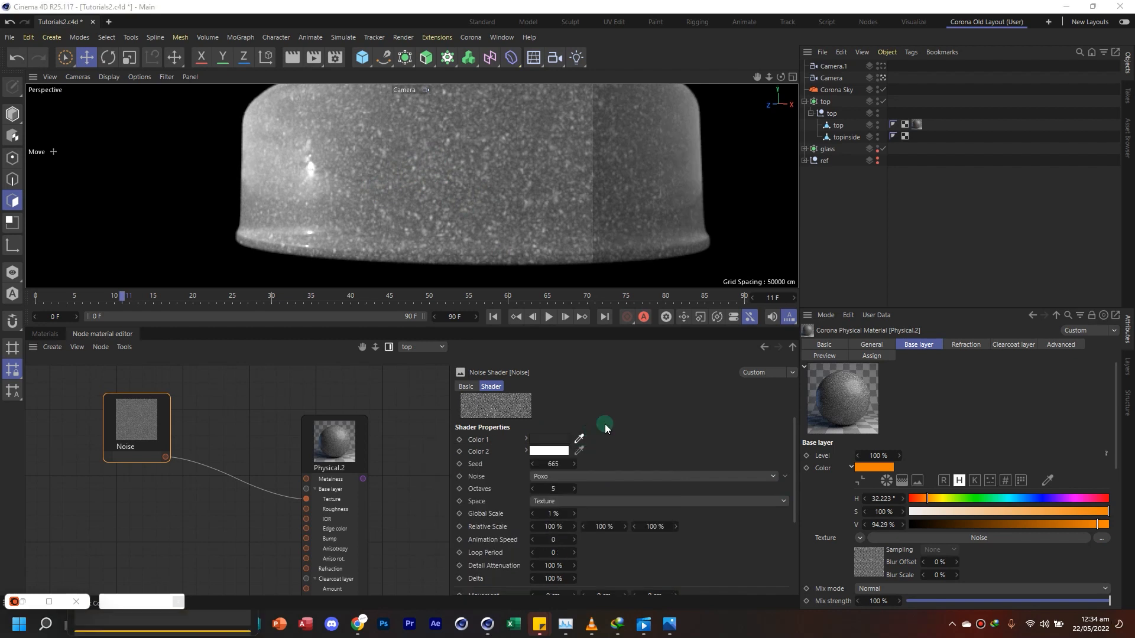
key("alt+Tab")
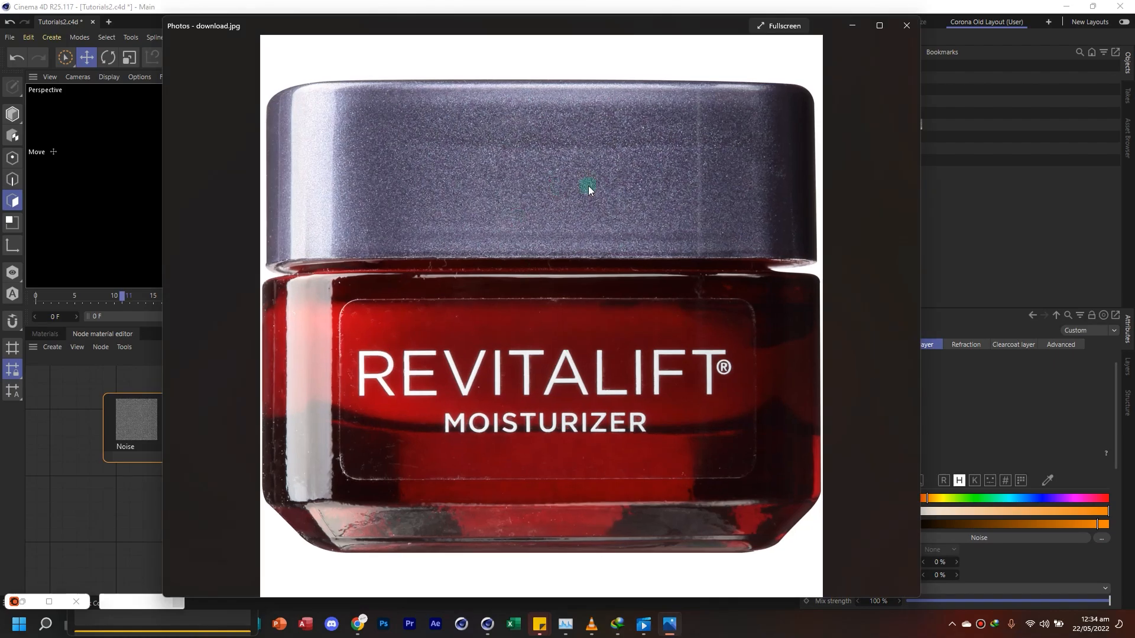
left_click(572, 184)
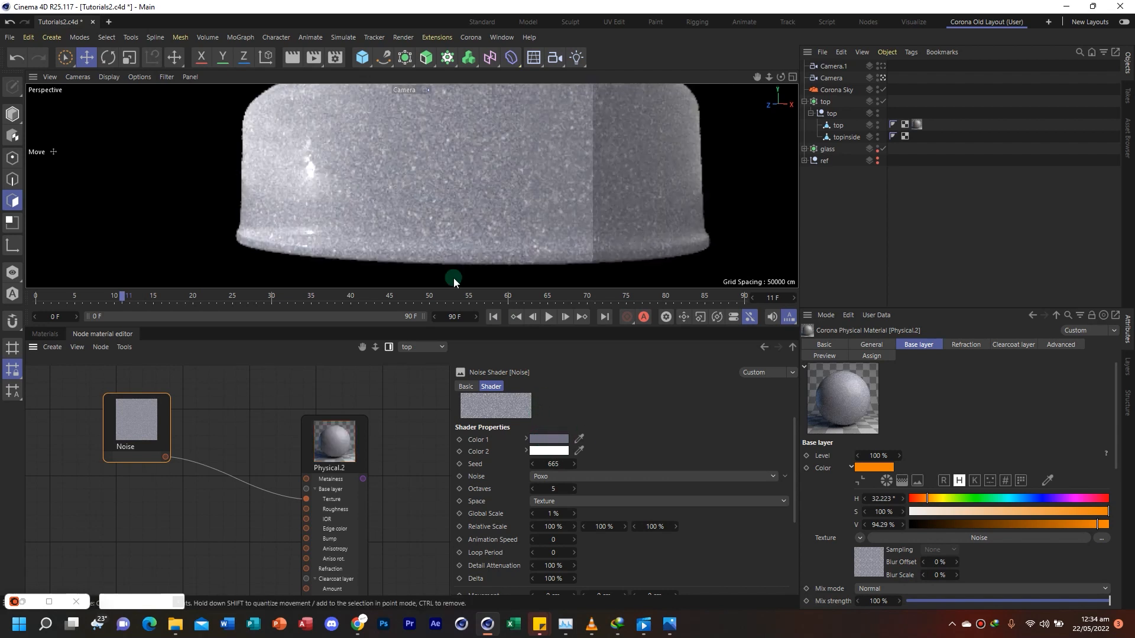
Copy Color 1 into the noise's Color 2 and darken it to RGB 37, 36, 47
left_click(579, 451)
left_click(550, 438)
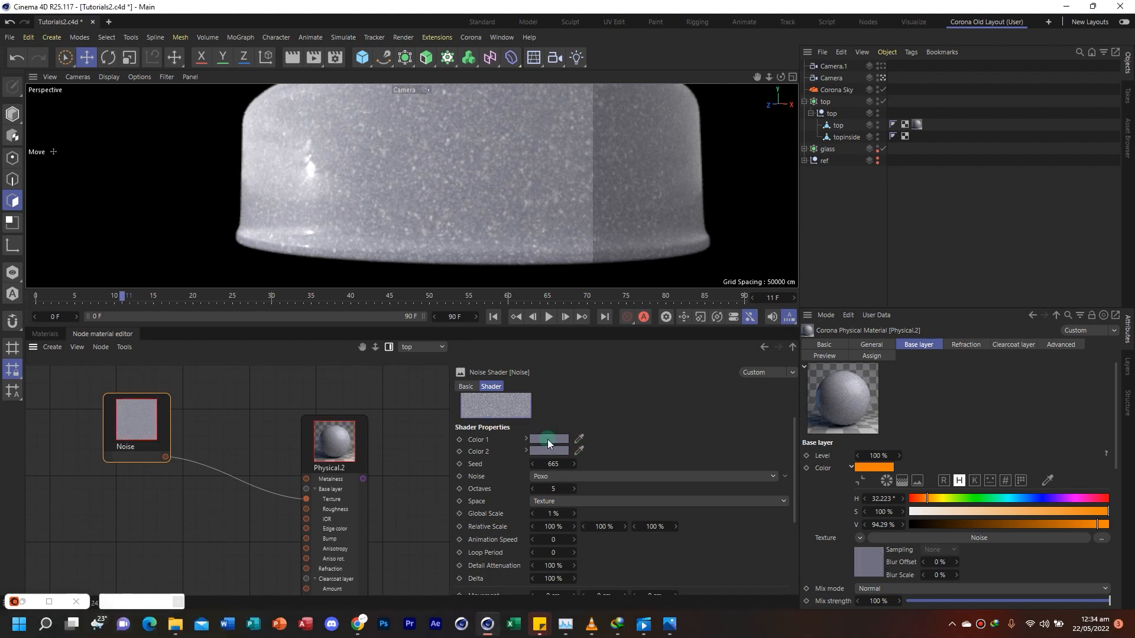
left_click(560, 451)
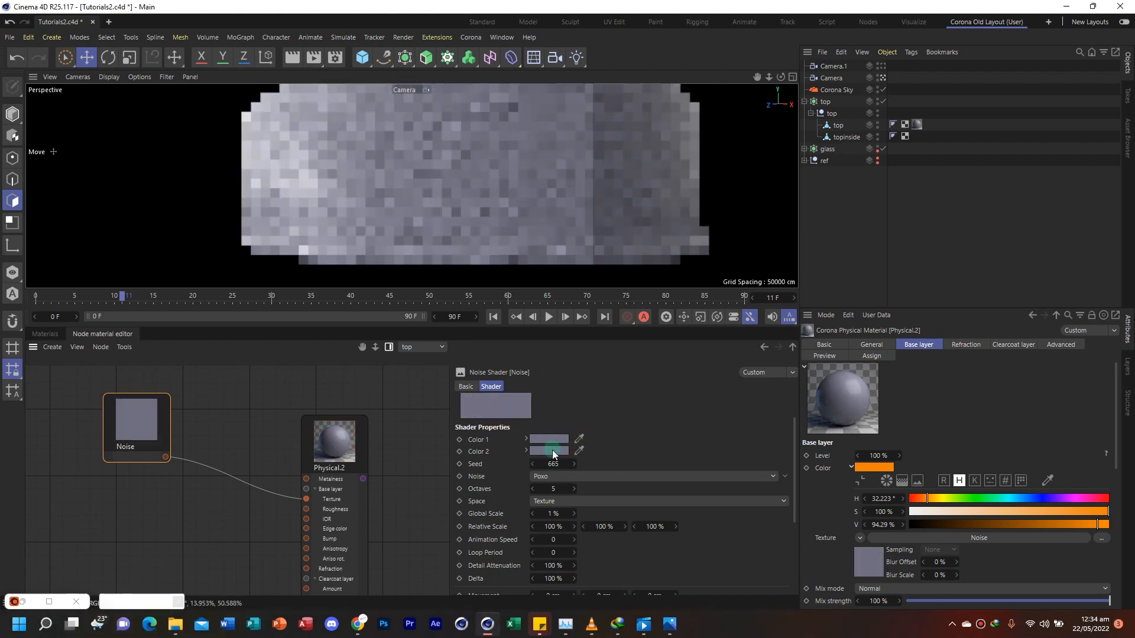
left_click(453, 581)
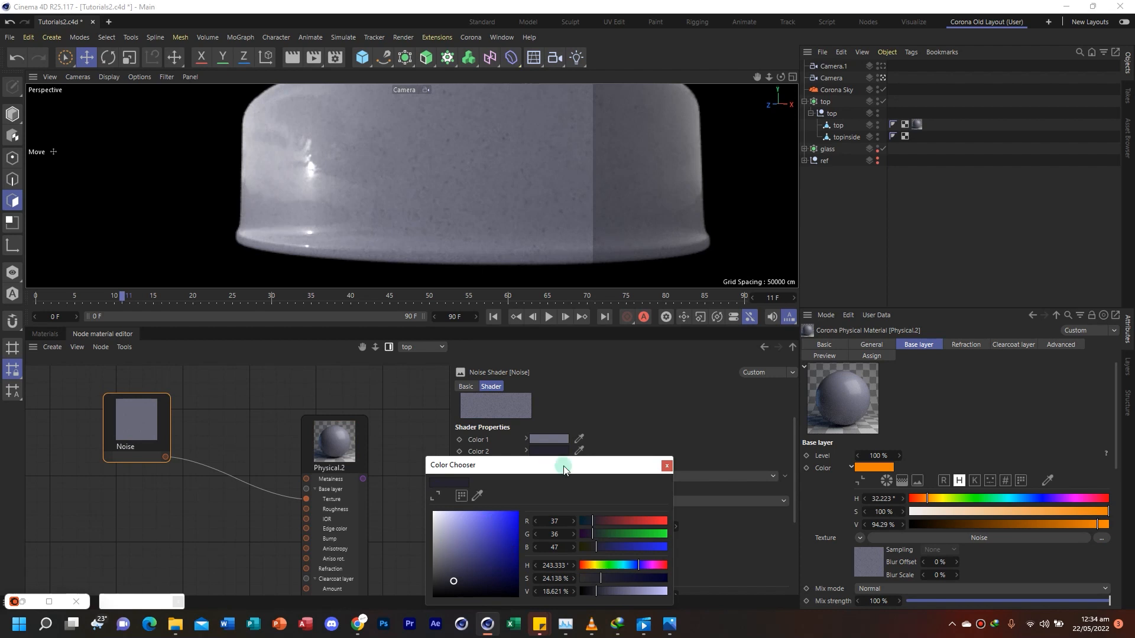
left_click(654, 423)
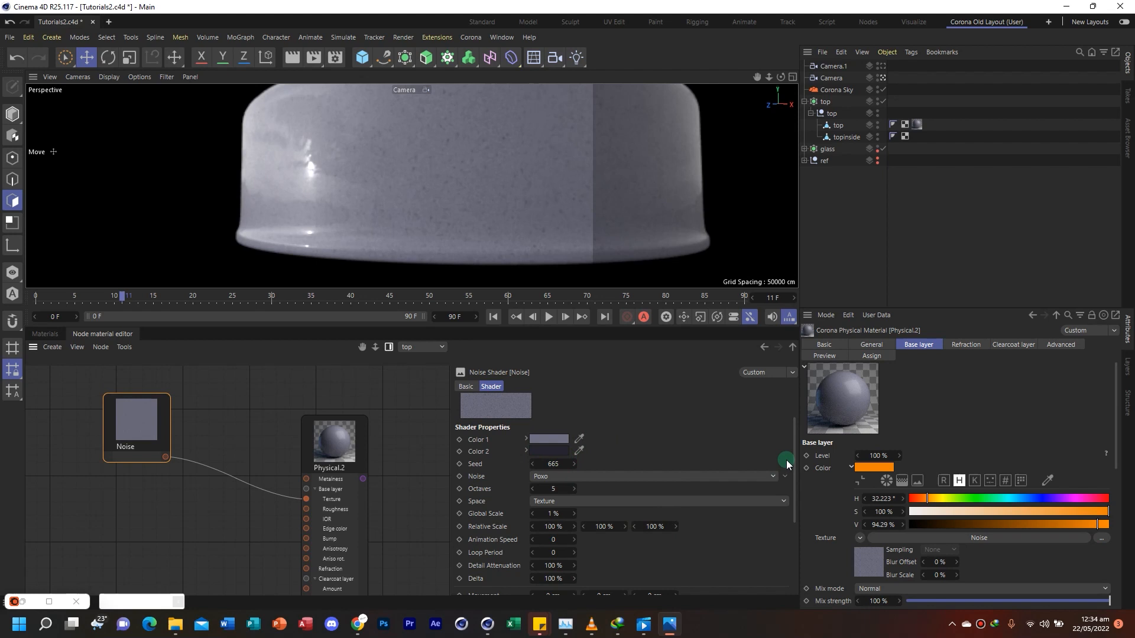
Try copying the noise's dark Color 2 into Color 1, and undo the change
left_click_drag(795, 441, 778, 396)
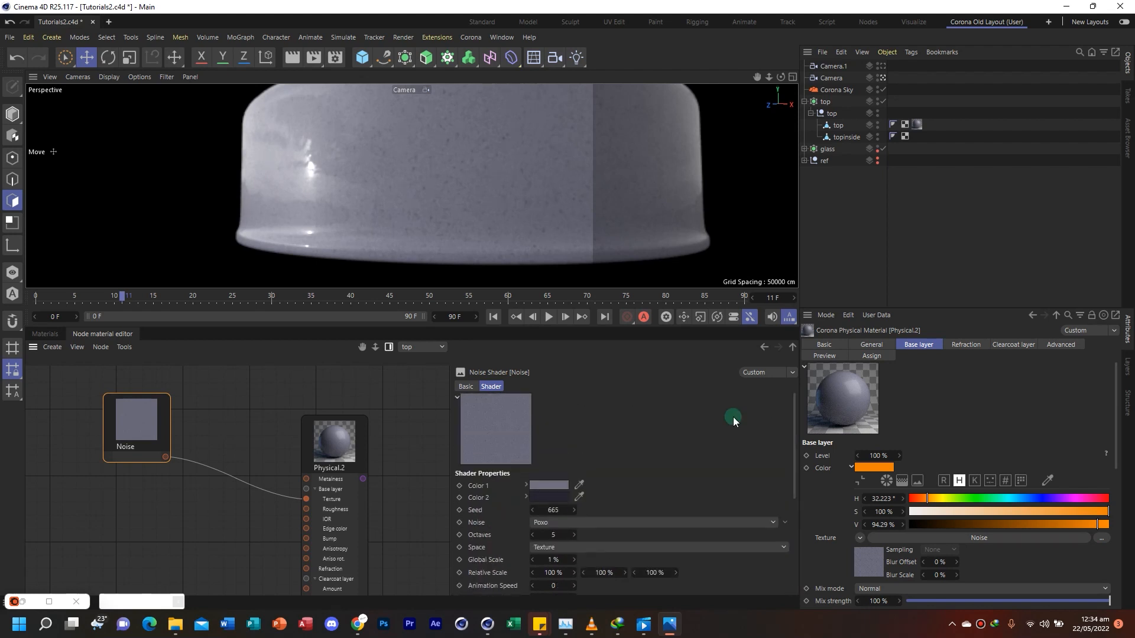
left_click(579, 486)
left_click(559, 497)
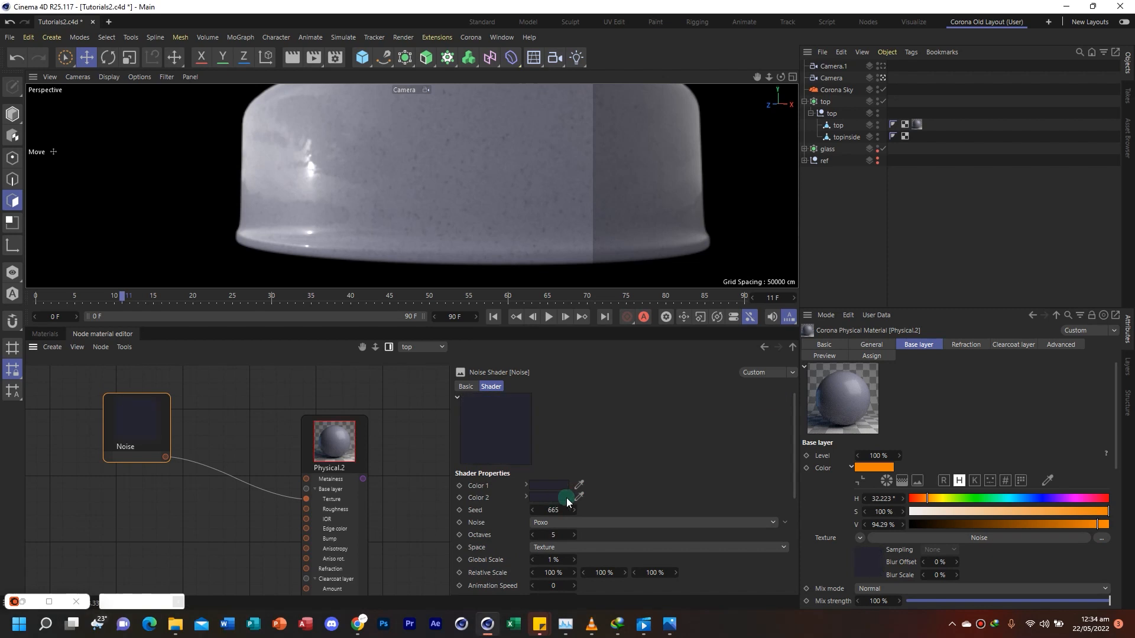
key("ctrl+z")
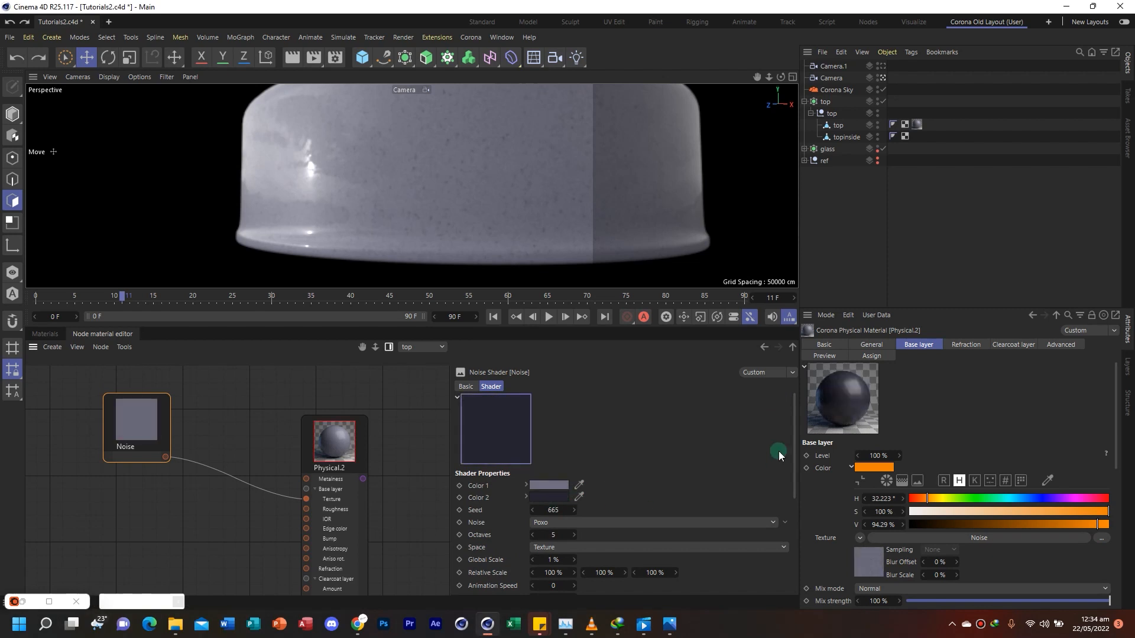
Set the noise's low clip to 100%, high clip to 0% and contrast to about 29%
left_click_drag(794, 402, 793, 505)
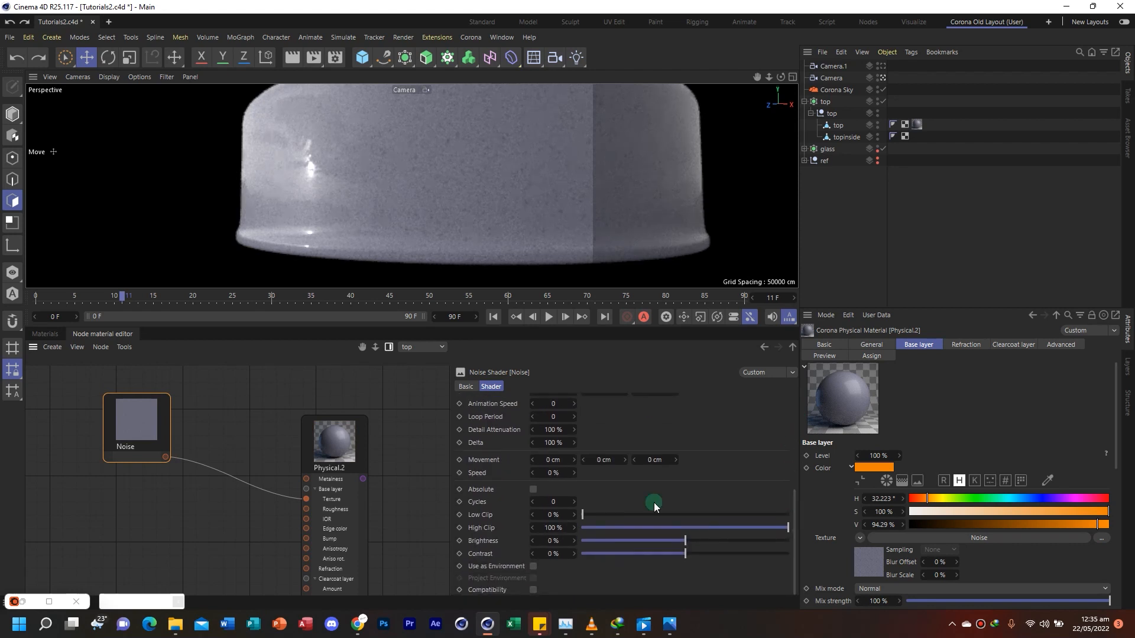
left_click_drag(593, 513, 531, 525)
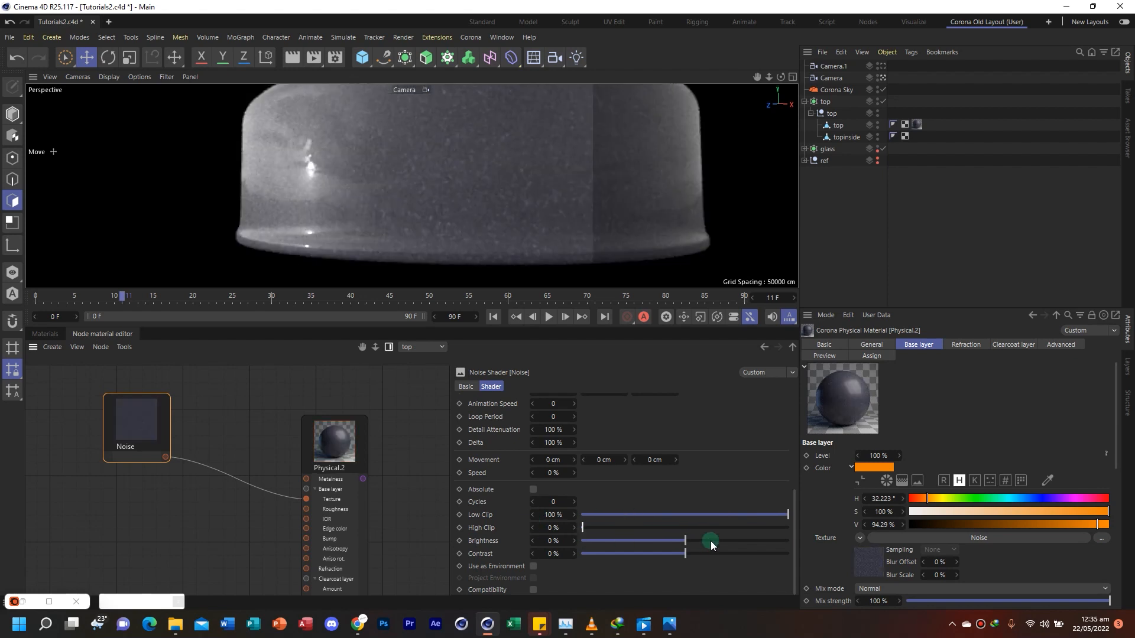
mouse_move(669, 624)
mouse_move(680, 596)
left_click_drag(698, 552, 715, 554)
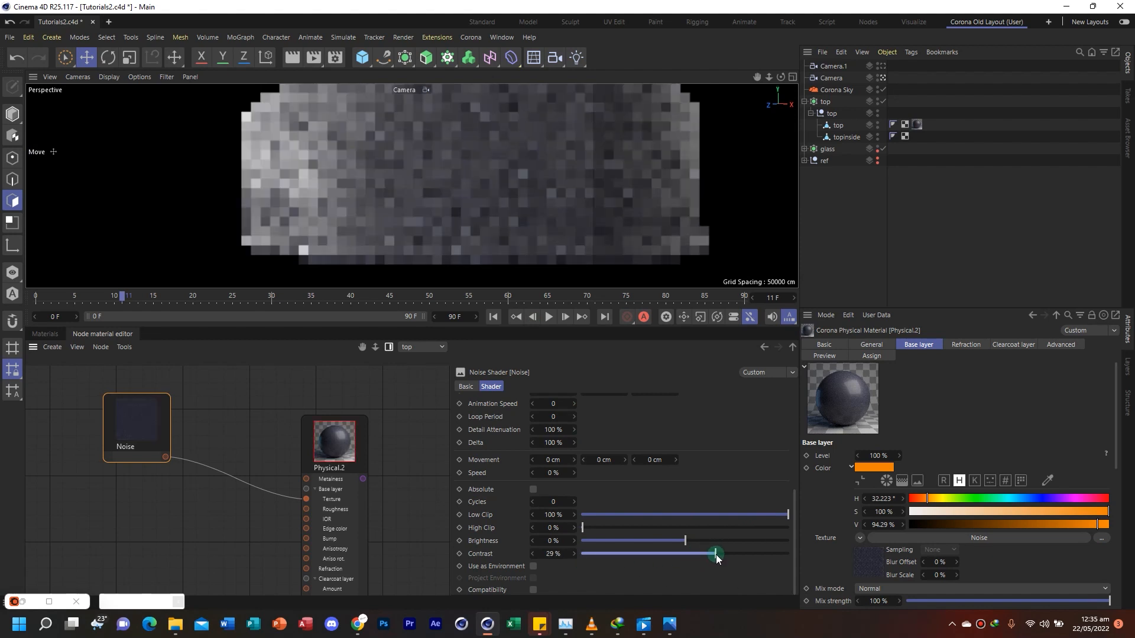
Add a Filter shader, feed it the Noise, and connect its output to the bump input of the Physical.2 material
right_click(177, 520)
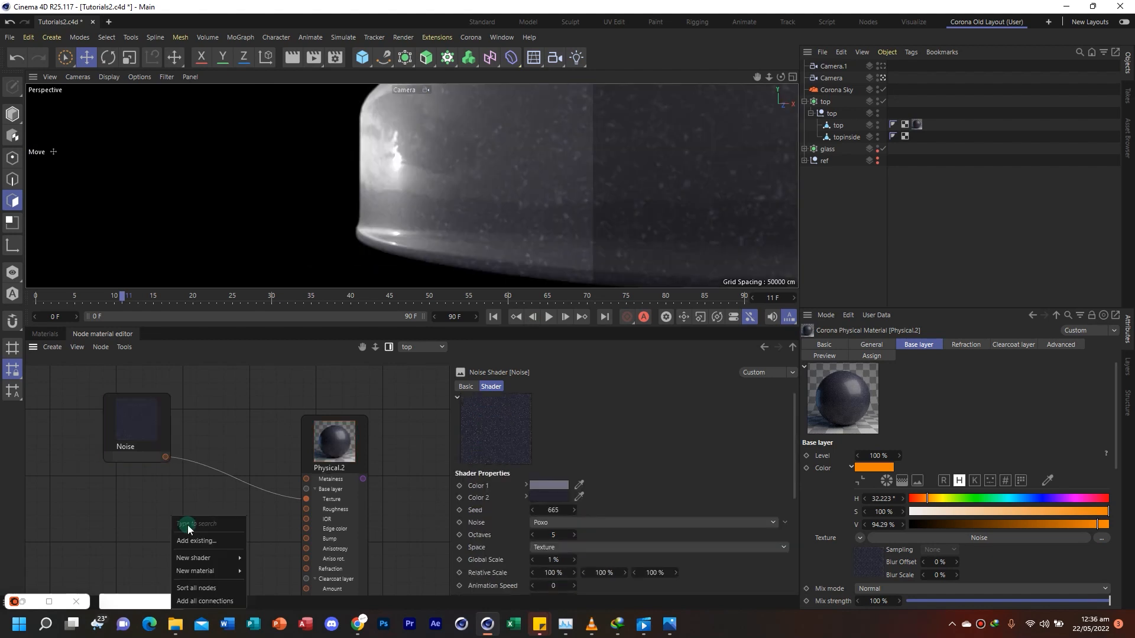
left_click(341, 451)
left_click_drag(341, 451, 353, 426)
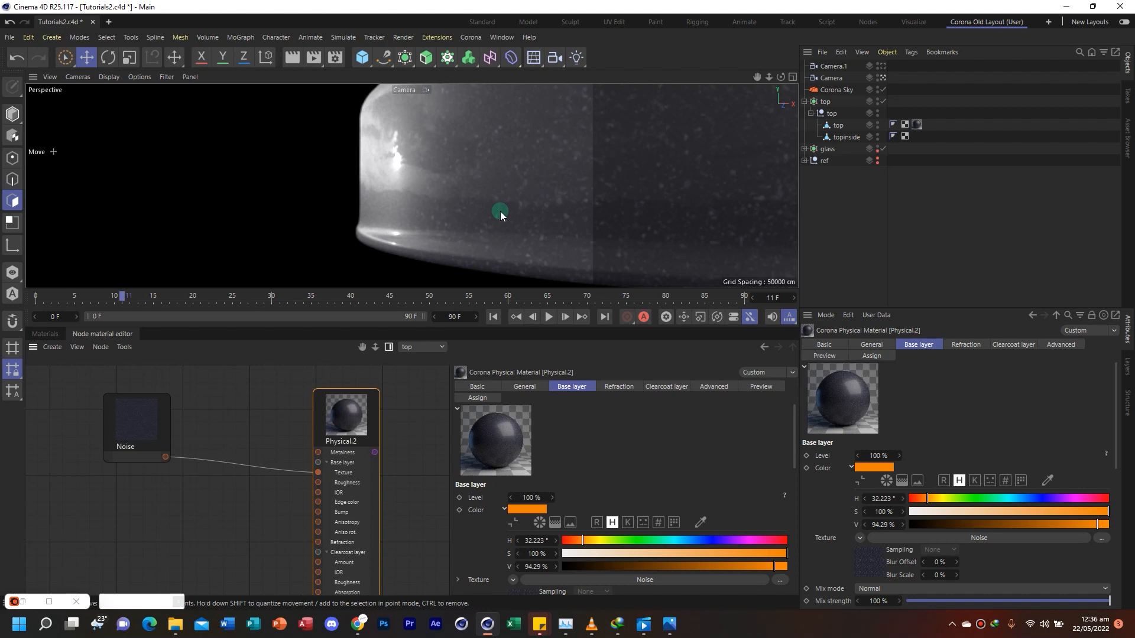
right_click(201, 468)
mouse_move(257, 523)
mouse_move(258, 512)
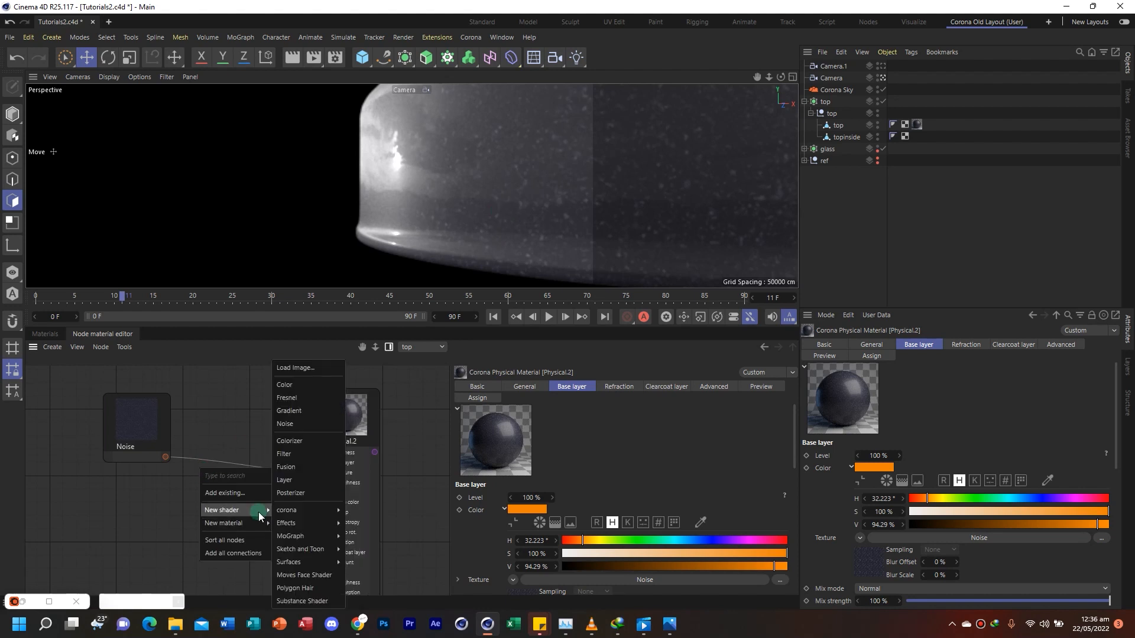
left_click(311, 455)
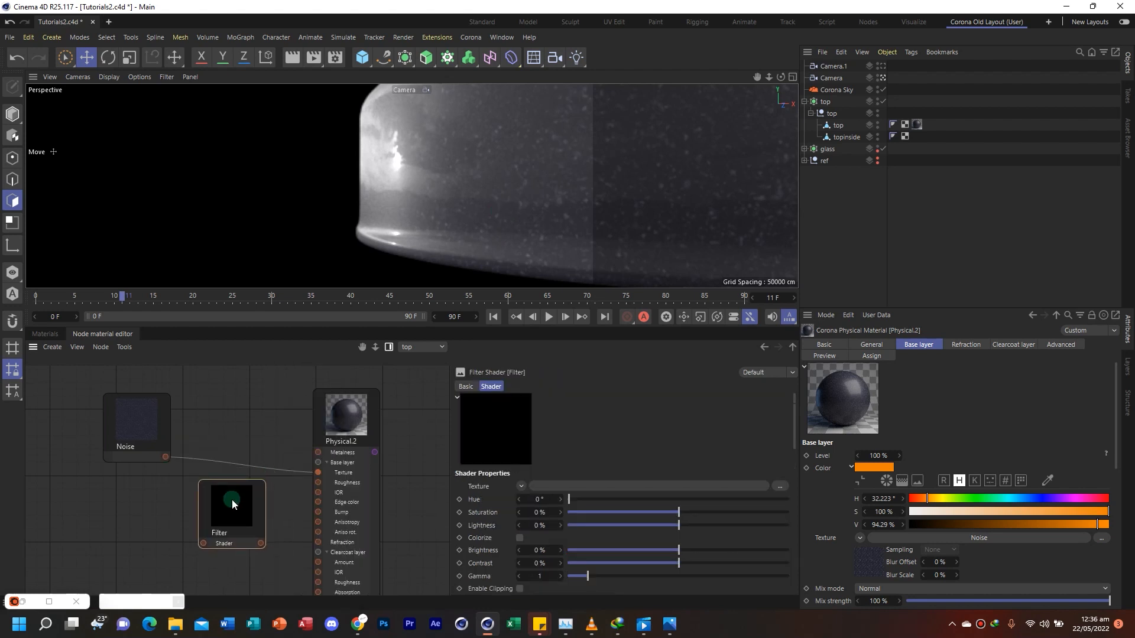
left_click_drag(166, 456, 204, 545)
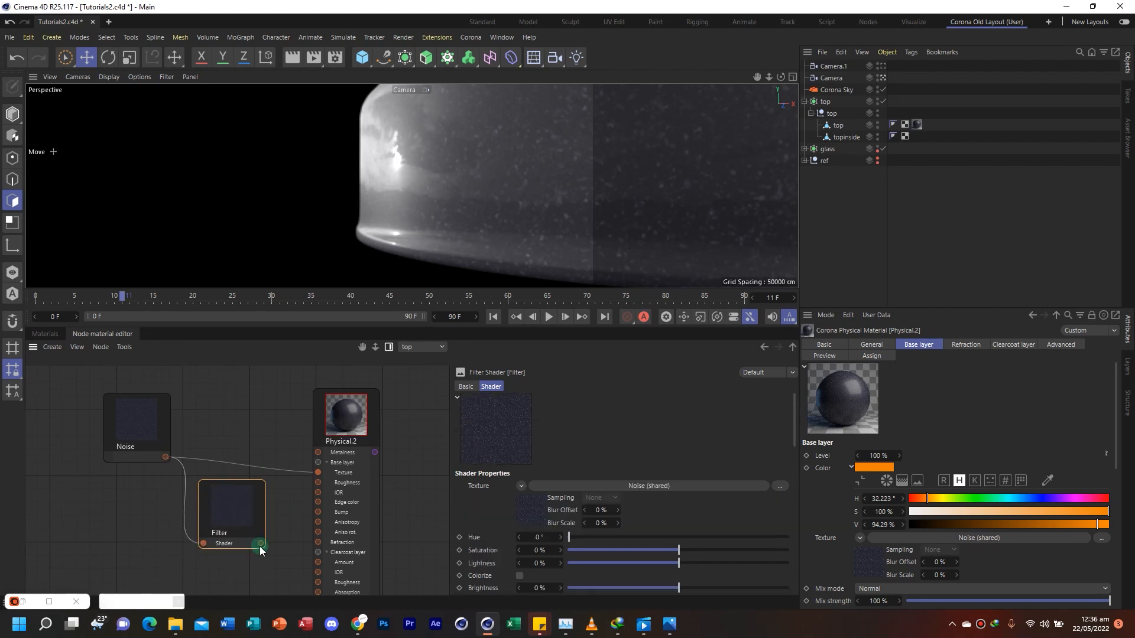
left_click_drag(260, 542, 320, 512)
Enable bump in the base layer of the Physical.2 material
left_click(343, 410)
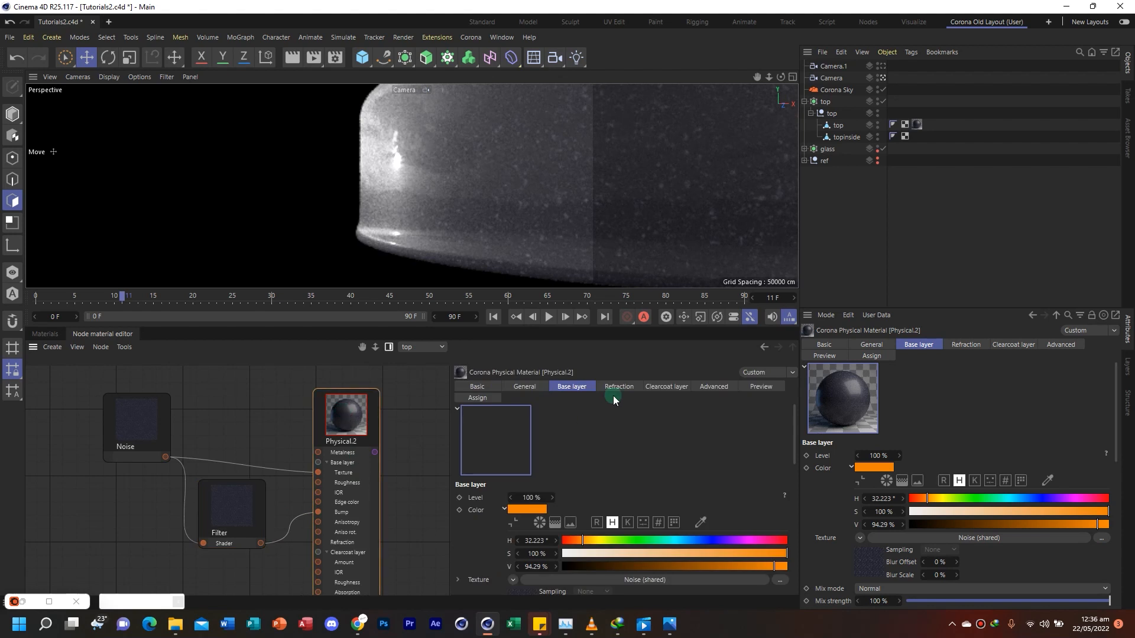
scroll(792, 449, "down", 5)
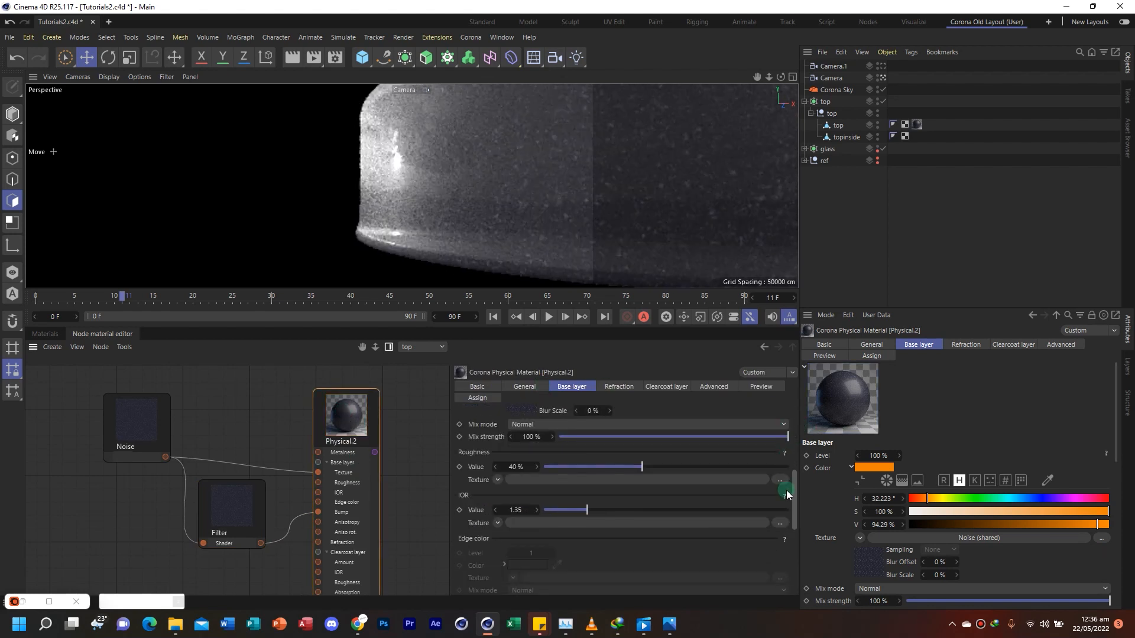
left_click(497, 536)
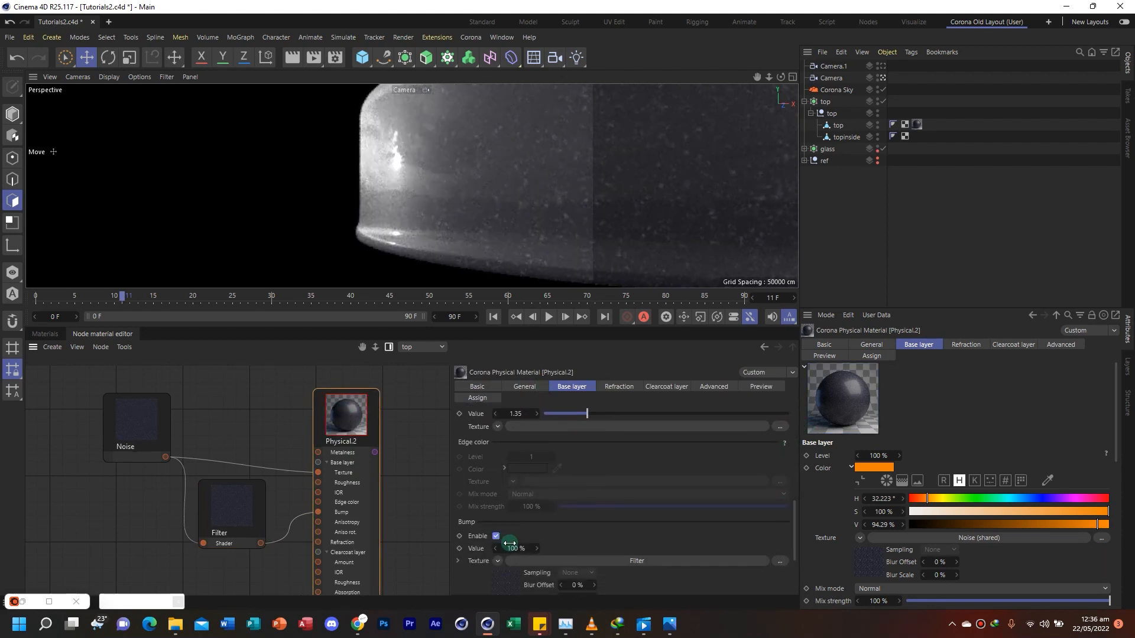
left_click_drag(299, 510, 318, 511)
Set the Filter shader's saturation to -100% so the bump uses a greyscale noise
left_click(225, 500)
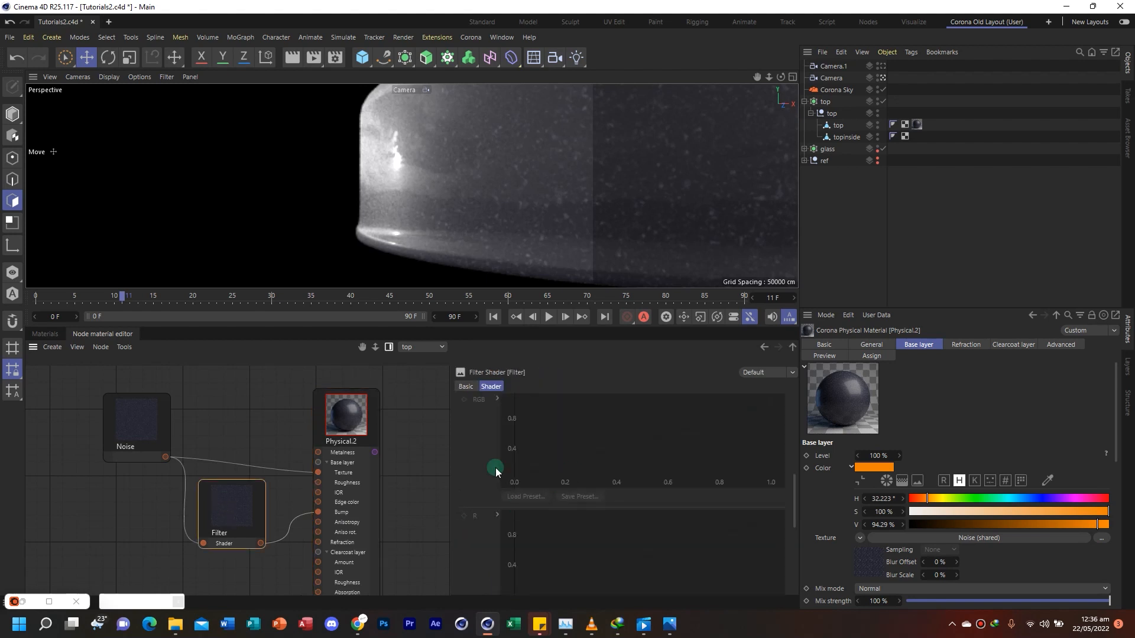
left_click_drag(793, 518, 805, 418)
scroll(620, 502, "down", 1)
left_click_drag(679, 503, 555, 503)
left_click(232, 495)
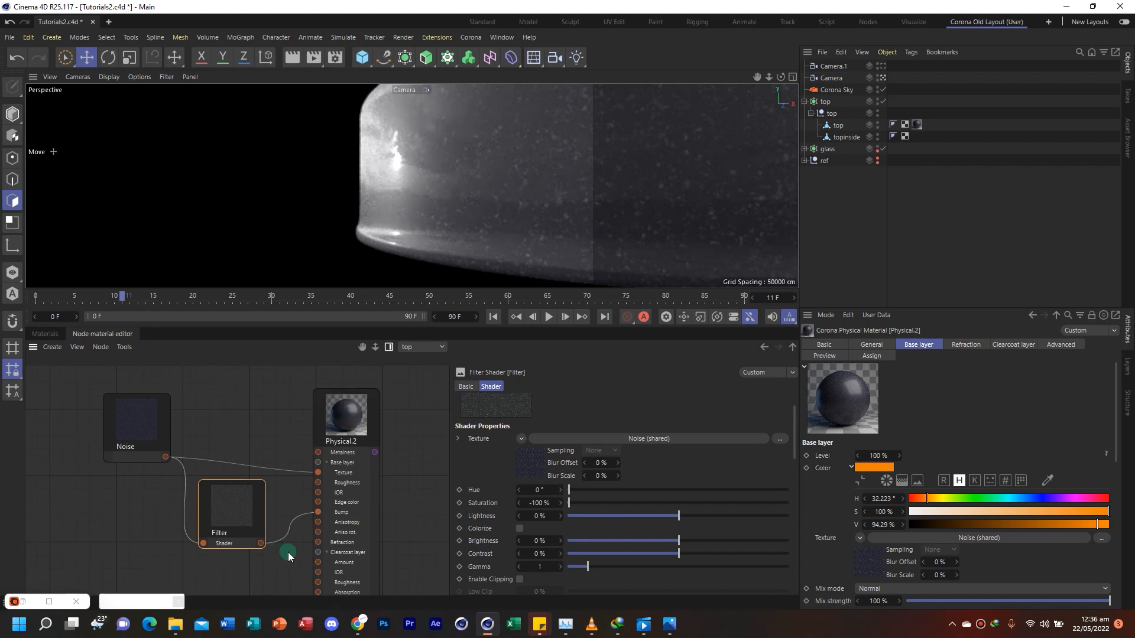
scroll(399, 483, "up", 1)
scroll(399, 483, "down", 1)
middle_click_drag(398, 482, 390, 383)
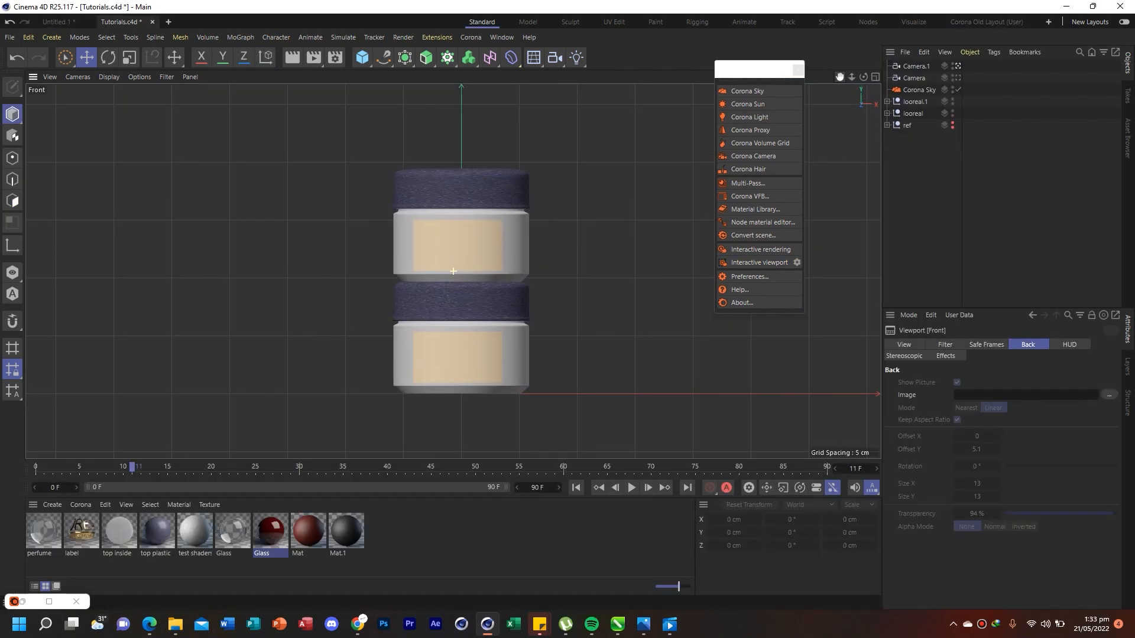
Add a cube and scale it into a thin upright wall of about 149 × 95 × 2.4 cm
middle_click_drag(453, 272, 446, 264, "alt")
right_click_drag(445, 264, 408, 264, "alt")
left_click(363, 58)
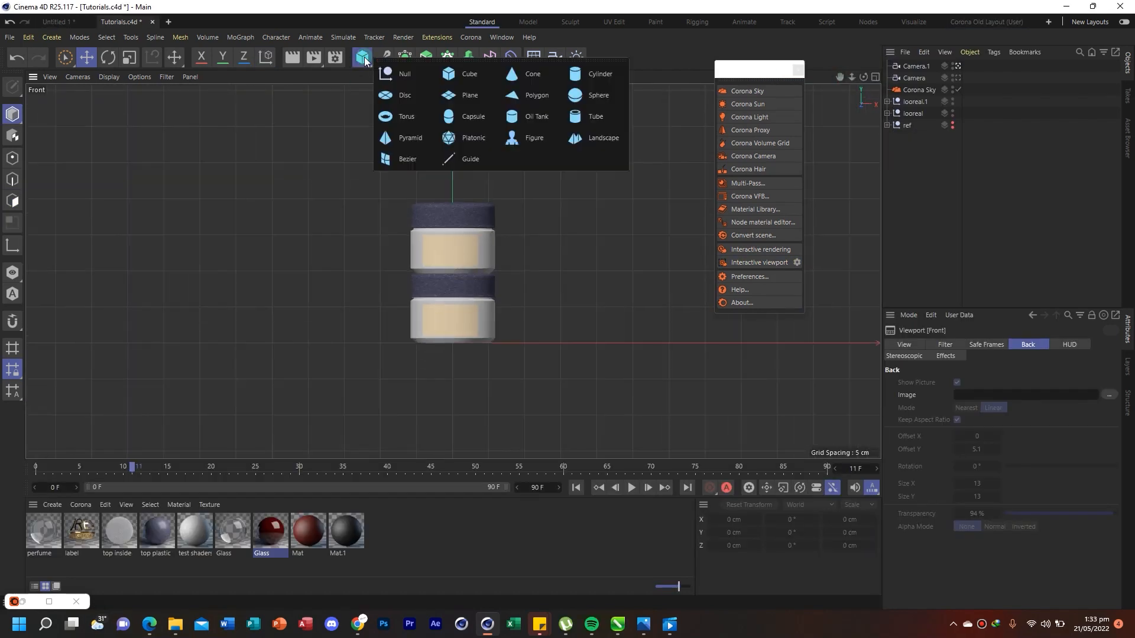
left_click(455, 73)
right_click_drag(509, 200, 354, 204, "alt")
key("t")
left_click_drag(615, 319, 532, 320)
left_click_drag(851, 77, 878, 77)
left_click(875, 77)
left_click(798, 69)
left_click_drag(840, 77, 845, 81)
left_click_drag(698, 148, 699, 202)
Move the wall to about 72 cm behind the jars with its lower edge at floor level
key("e")
left_click_drag(700, 170, 700, 85)
left_click_drag(287, 349, 289, 335)
left_click_drag(278, 197, 218, 197, "alt")
left_click_drag(755, 117, 787, 123)
right_click_drag(674, 349, 733, 348, "alt")
left_click_drag(674, 294, 673, 295)
Add a plane, resize it as a floor, and position it beneath the stacked jars and wall
left_click(362, 57)
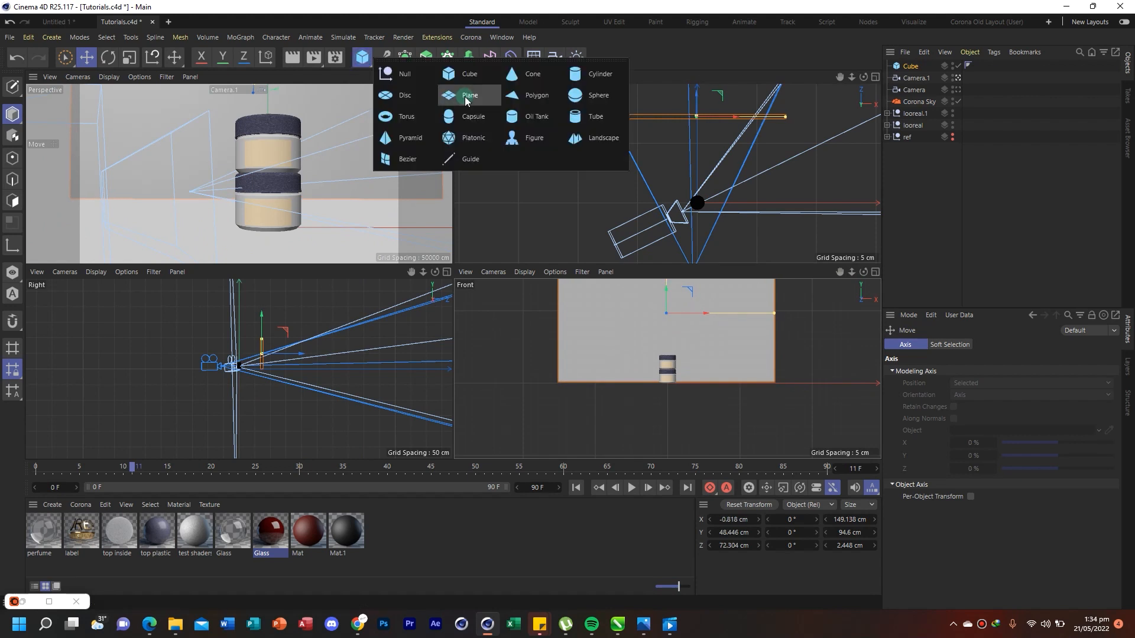
left_click(467, 97)
key("t")
key("e")
left_click_drag(695, 102, 695, 94)
left_click_drag(666, 294, 666, 301)
left_click_drag(260, 177, 251, 181, "alt")
Add a cylinder with a height of 8 cm and rotate it 90° so its round face points forward
left_click(362, 57)
left_click(594, 74)
left_click_drag(1028, 386, 1007, 385)
key("r")
left_click_drag(264, 359, 230, 343, "shift")
Increase the cylinder's rotation segments and move it back into the wall
left_click(914, 66)
left_click_drag(1013, 411, 1052, 410)
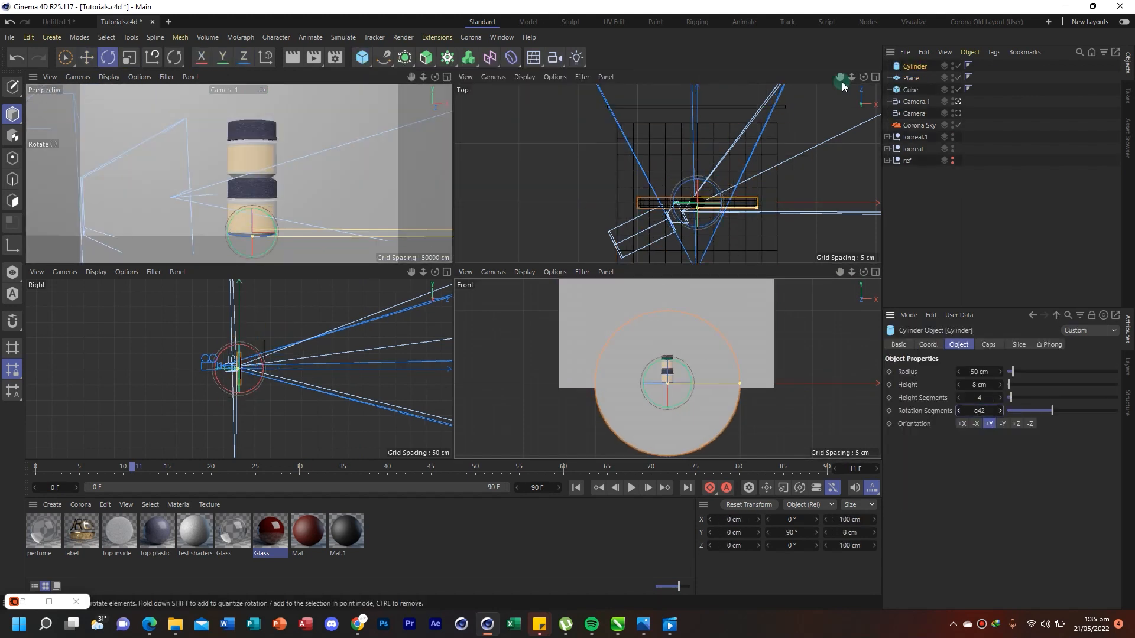
key("e")
left_click_drag(698, 224, 697, 126)
Show mesh lines over the perspective shading and set the cylinder to 15 height segments and 80 rotation segments
left_click(447, 77)
left_click(135, 77)
mouse_move(111, 77)
left_click(133, 109)
left_click(914, 66)
scroll(981, 410, "up", 10)
left_click(940, 254)
Add a Boole that subtracts the cylinder from the cube to cut an arch into the wall
left_click_drag(911, 90, 912, 66)
left_click(934, 237)
left_click(911, 78)
left_click(405, 58)
left_click(543, 140)
left_click_drag(915, 90, 918, 83)
left_click(921, 90)
left_click(875, 77)
left_click(447, 77)
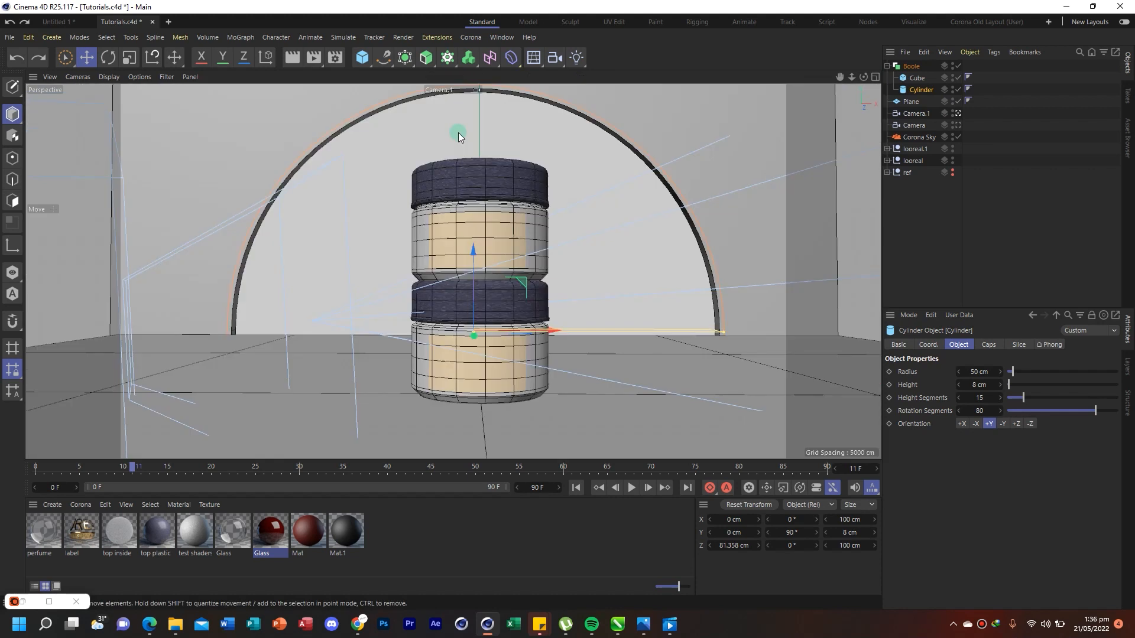
Hide the Corona Sky, disable the Boole temporarily, and make the cube editable
double_click(952, 135)
left_click(957, 67)
left_click(917, 78)
key("c")
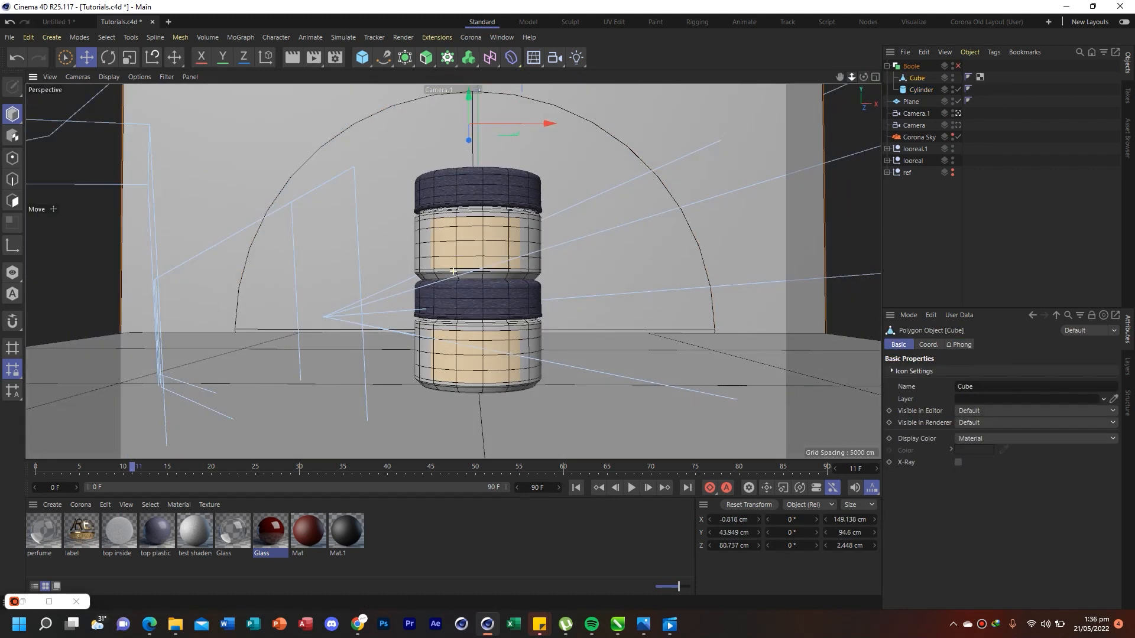
Add a loop cut to the editable wall with the Loop/Path Cut tool
left_click_drag(591, 237, 425, 277, "alt")
key("k")
key("l")
left_click(13, 179)
left_click(965, 513)
left_click(276, 335)
Extrude the two selected polygons of the wall and re-enable the Boole
left_click(12, 201)
left_click(65, 57)
left_click(259, 241)
left_click(555, 177, "shift")
mouse_move(408, 170)
left_mouse_down("ctrl")
mouse_move(597, 224)
mouse_move(552, 277)
left_mouse_up("ctrl")
scroll(599, 223, "down", 5)
left_click(958, 66)
Scale the floor plane and shift it so it lines up with the wall
left_click(911, 102)
left_click(12, 114)
key("t")
left_click_drag(366, 296, 460, 307, "alt")
left_click_drag(375, 246, 359, 246)
key("e")
left_click_drag(379, 246, 394, 249)
Duplicate the floor plane upward as a ceiling, and duplicate and rotate another copy to close the room
left_click_drag(585, 284, 491, 260, "alt")
left_click_drag(554, 241, 566, 176, "ctrl")
left_click_drag(593, 288, 692, 260, "alt")
left_click_drag(503, 187, 661, 216, "ctrl")
key("r")
left_click_drag(731, 162, 721, 208, "shift")
key("e")
left_click_drag(660, 147, 656, 189)
Delete the two existing cameras, Camera.1 and Camera
left_click_drag(698, 278, 561, 269, "alt")
left_click(917, 137)
left_click(920, 149, "shift")
key("Delete")
Add a new camera, look through it, change its focal length preset, and frame the jars in front of the arch
left_click(555, 57)
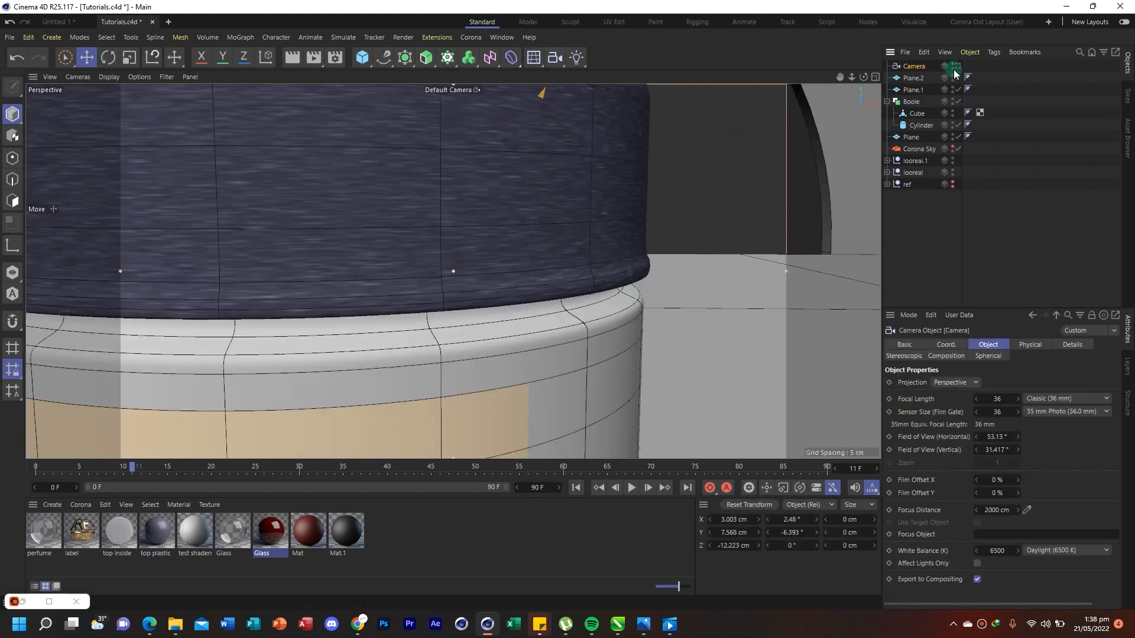
left_click(958, 67)
left_click(1068, 399)
left_click_drag(840, 77, 851, 171)
left_click_drag(467, 308, 507, 340, "alt")
left_click(888, 102)
Move both looreal jars together so they stand centred in front of the arch in the camera view
left_click(915, 137)
left_click(913, 149, "shift")
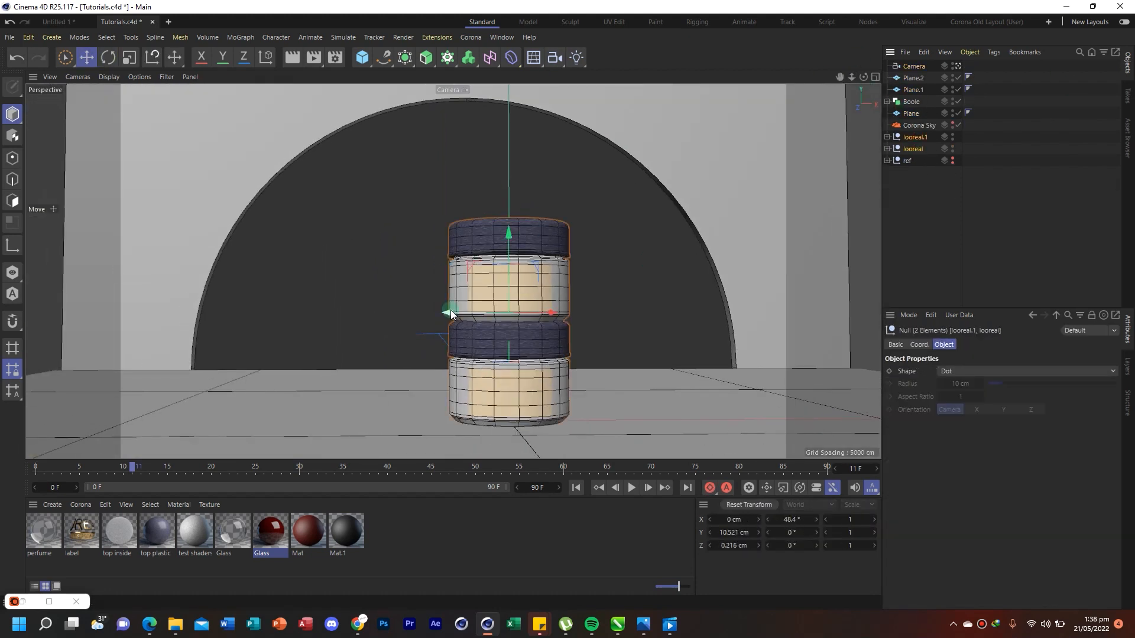
left_click_drag(451, 312, 404, 315)
left_click_drag(462, 241, 462, 235)
left_click_drag(479, 306, 488, 302, "alt")
Save the scene and start Corona's interactive viewport rendering
left_click(913, 222)
key("ctrl+s")
left_click(471, 38)
left_click(530, 233)
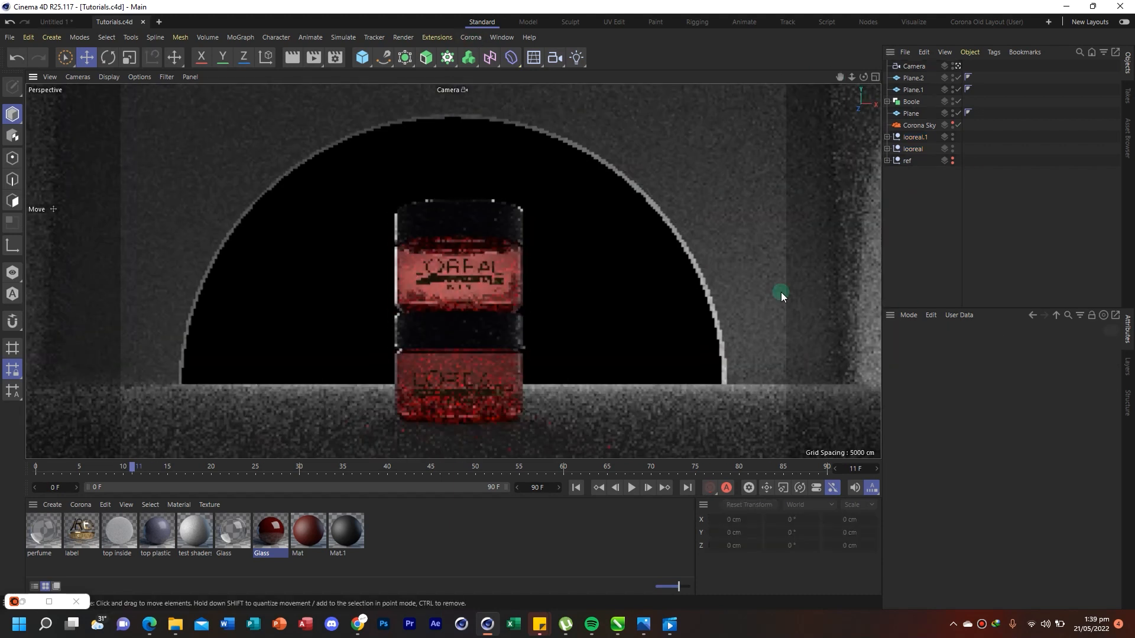
Set the saturation of the Corona Sky's Filter shader to 0%
left_click(920, 125)
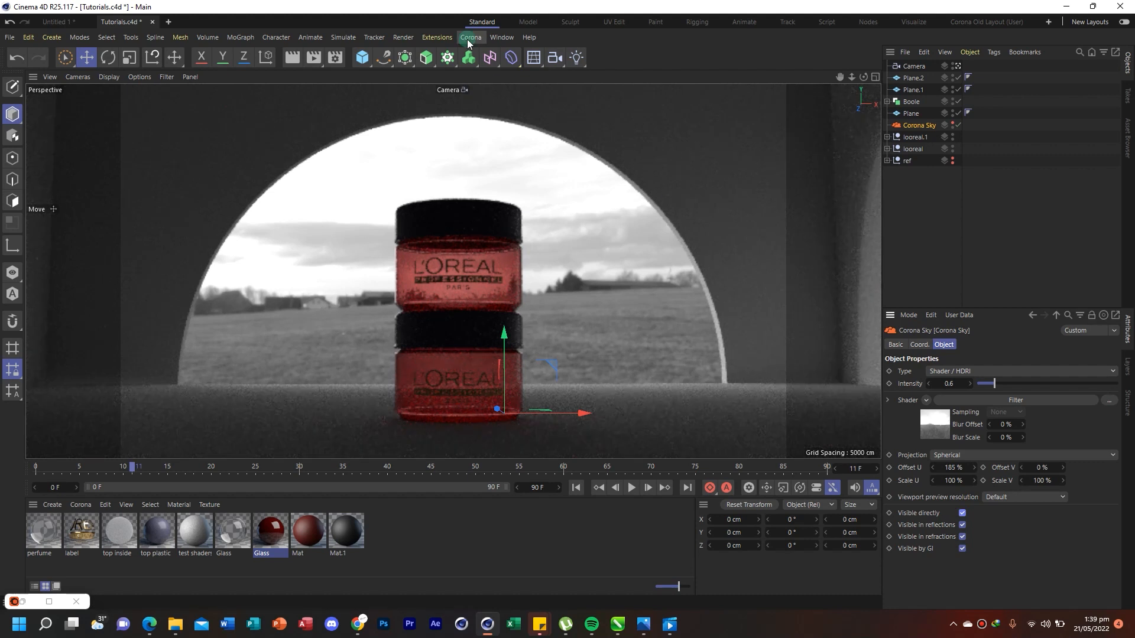
left_click(927, 400)
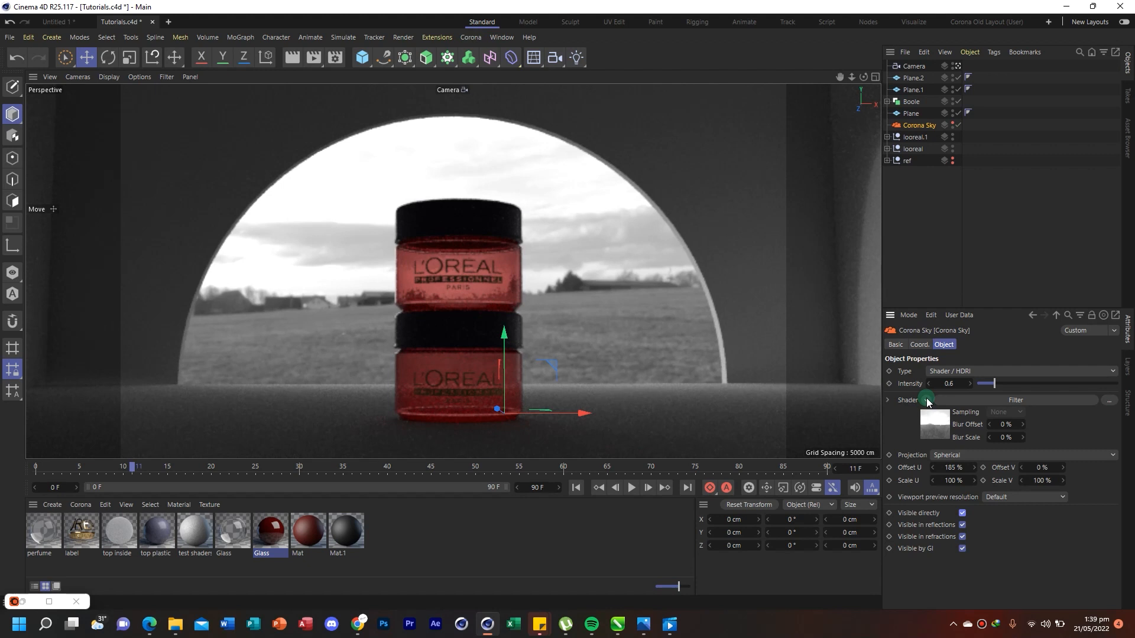
left_click(945, 402)
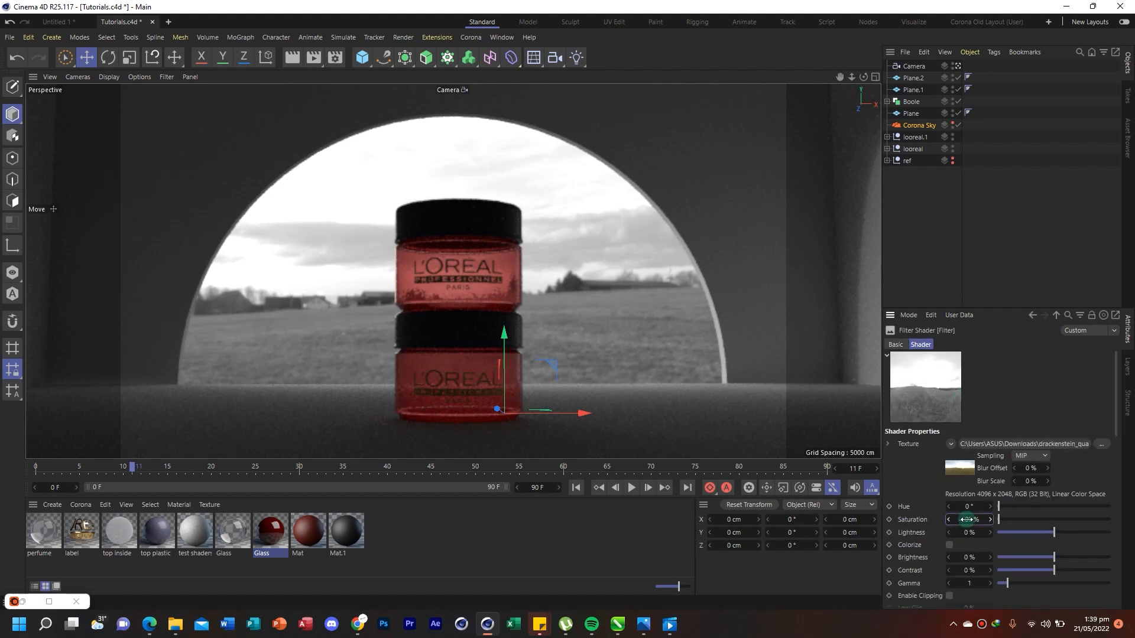
type("0")
key("Return")
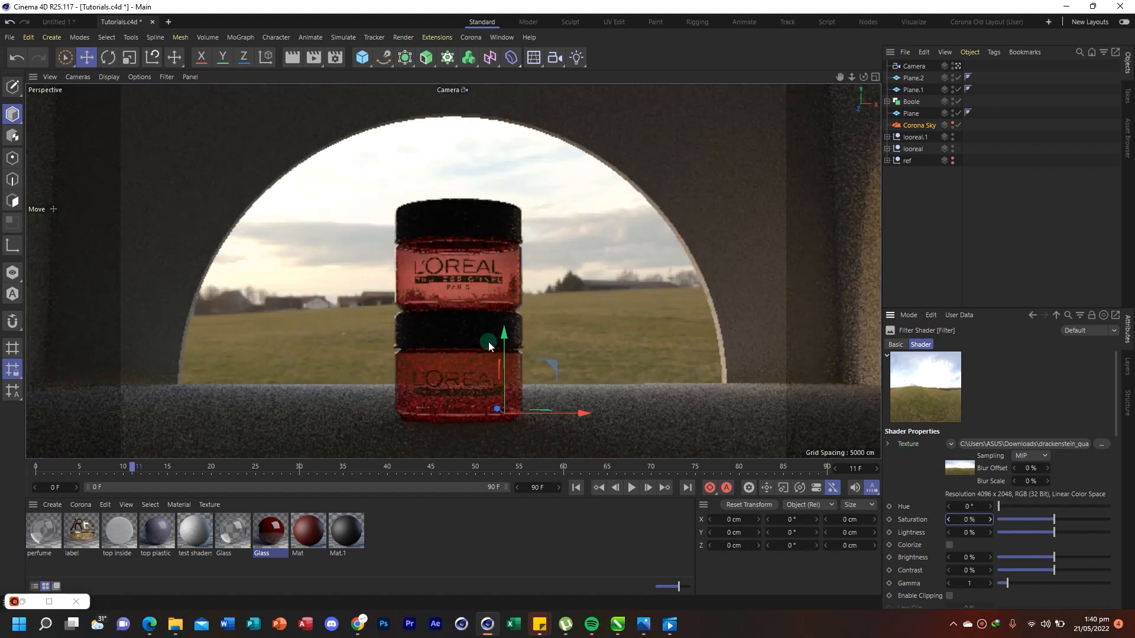
left_click(526, 58)
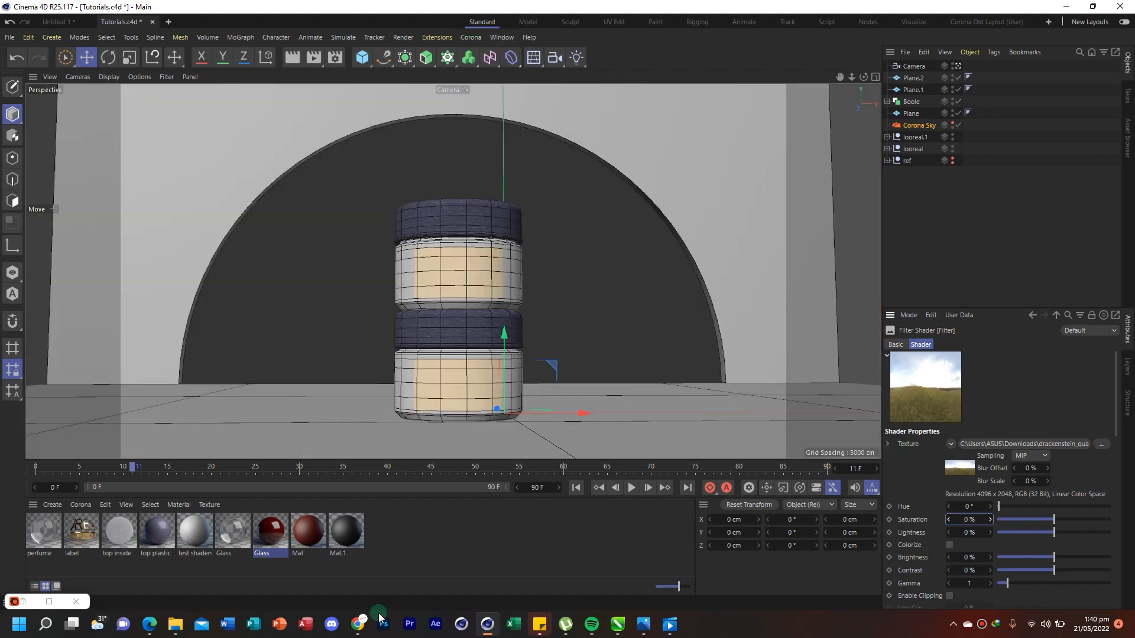
Set the Corona Sky's Offset U to 45% and its intensity to 0.5
left_click(953, 479)
type("0")
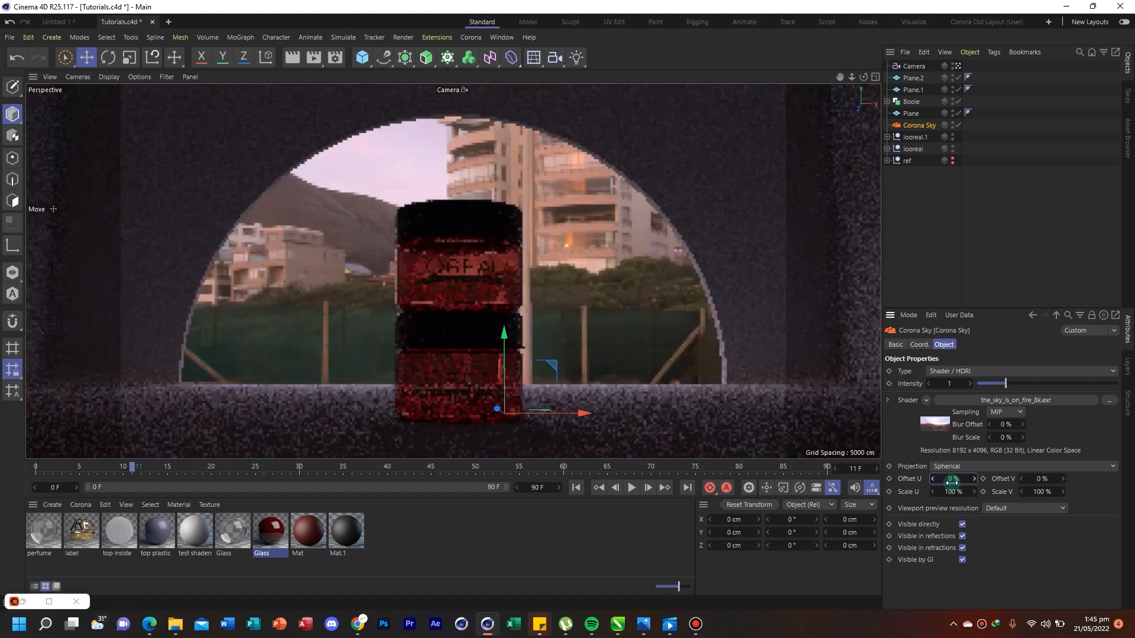
type("45")
key("Return")
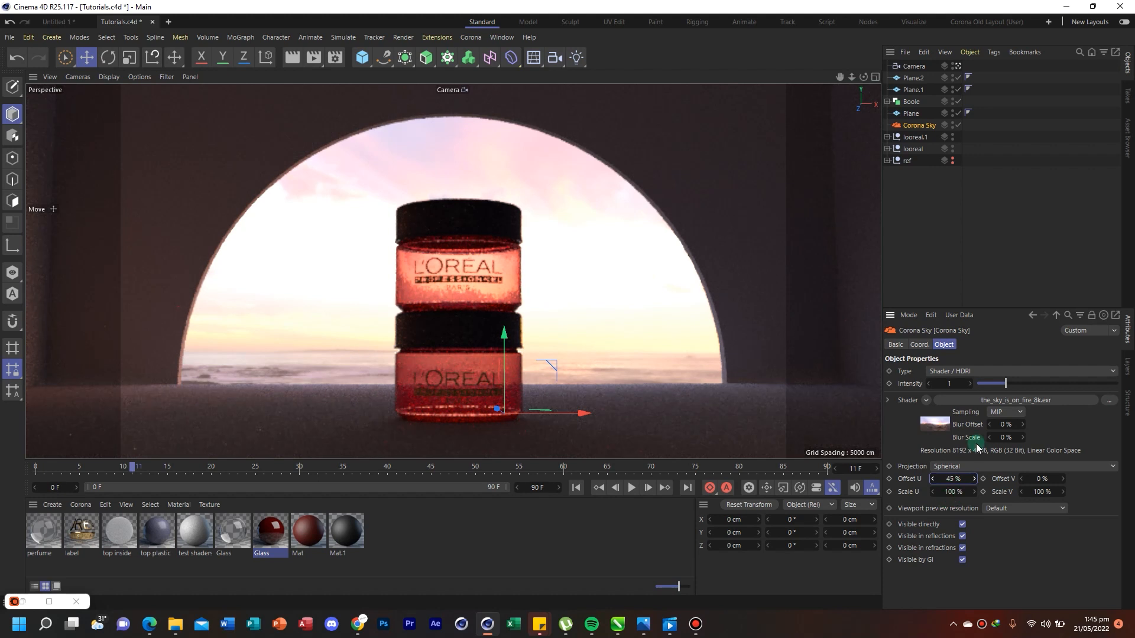
left_click(992, 384)
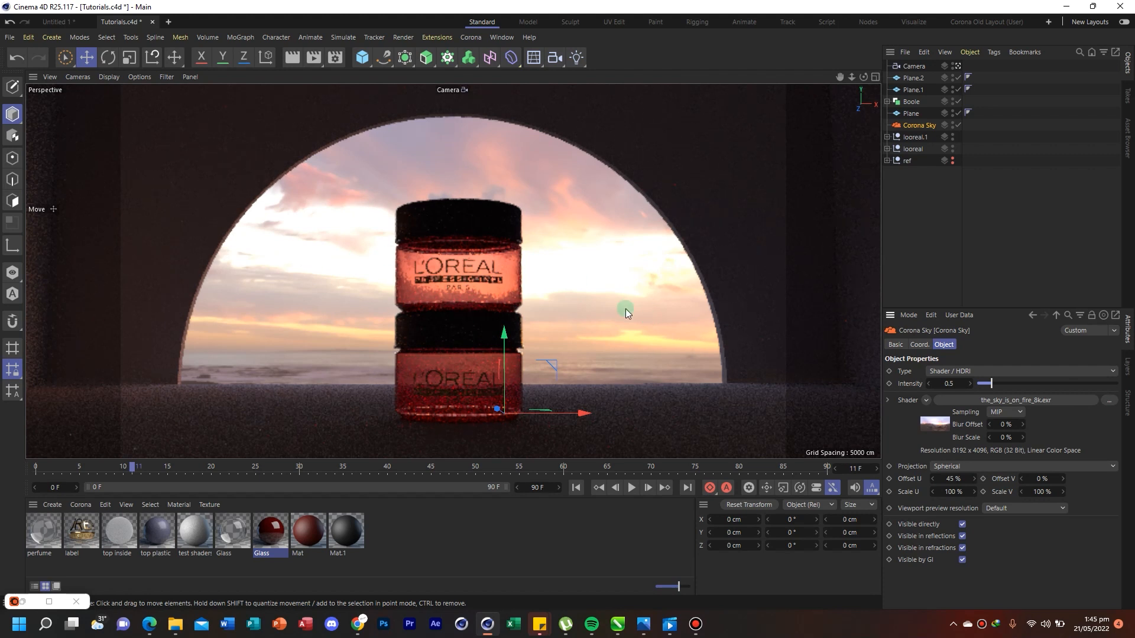
Set the renderer to Corona and adjust the highlight compression in its tone mapping settings
left_click(335, 57)
left_click(408, 76)
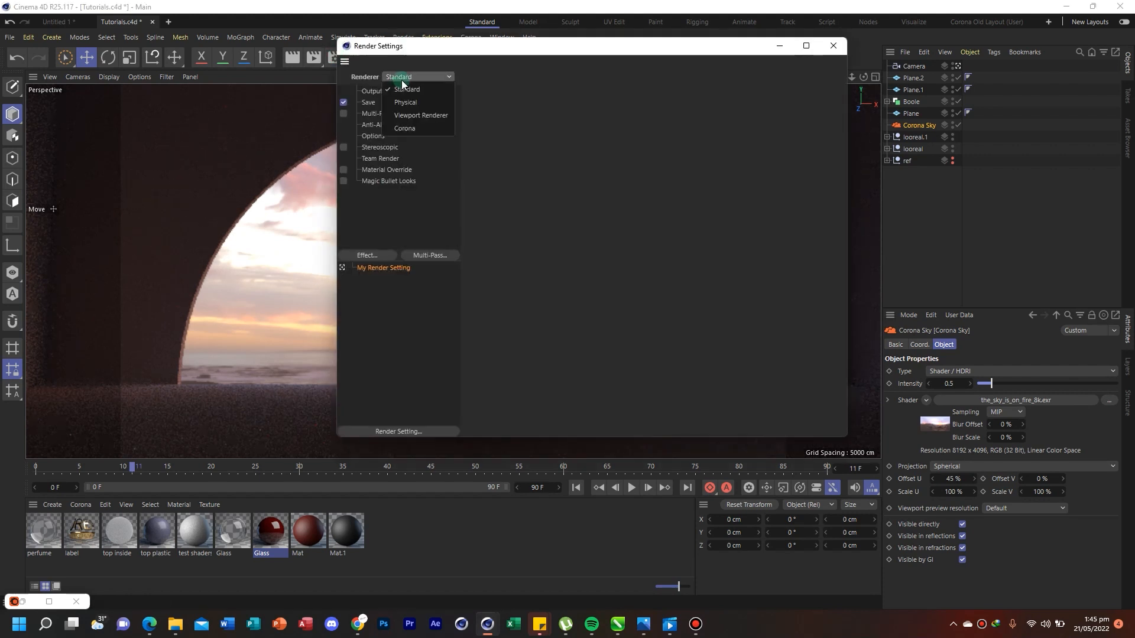
left_click(405, 127)
left_click(600, 94)
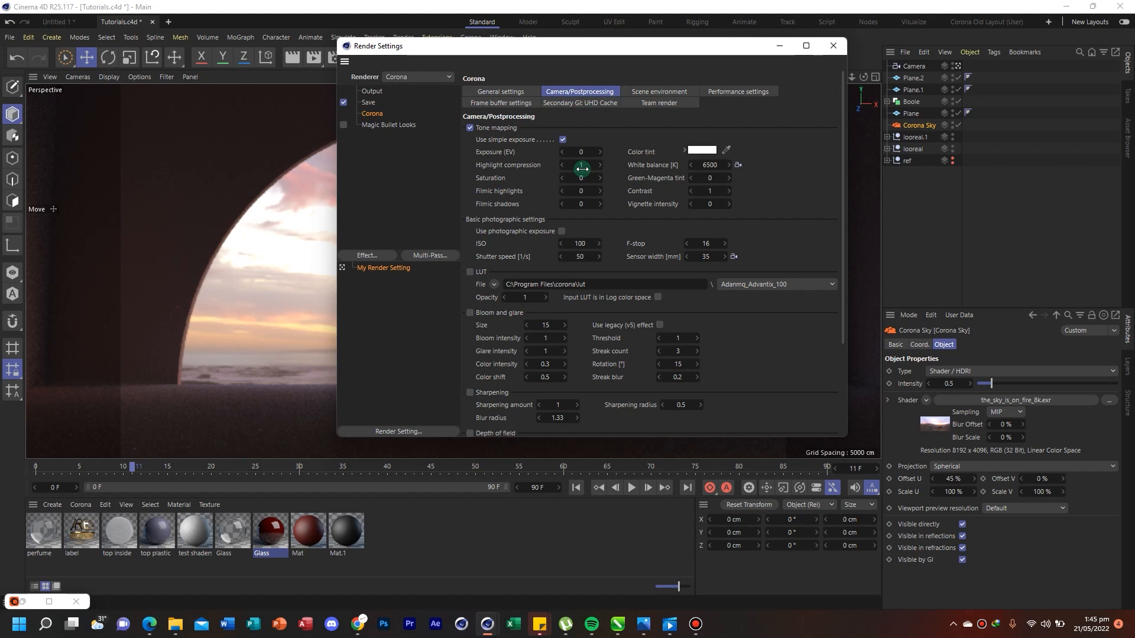
left_click(779, 45)
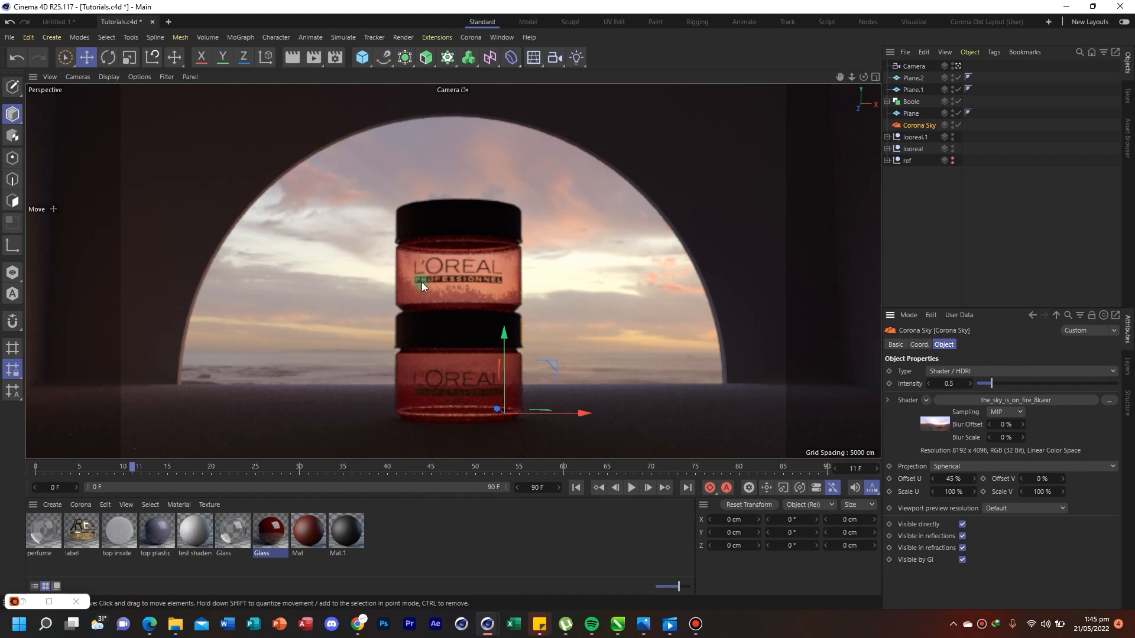
Add a Corona Light with a Target tag and place it beside the jars at about X -57, Y 17, Z -25 cm
left_click(511, 57)
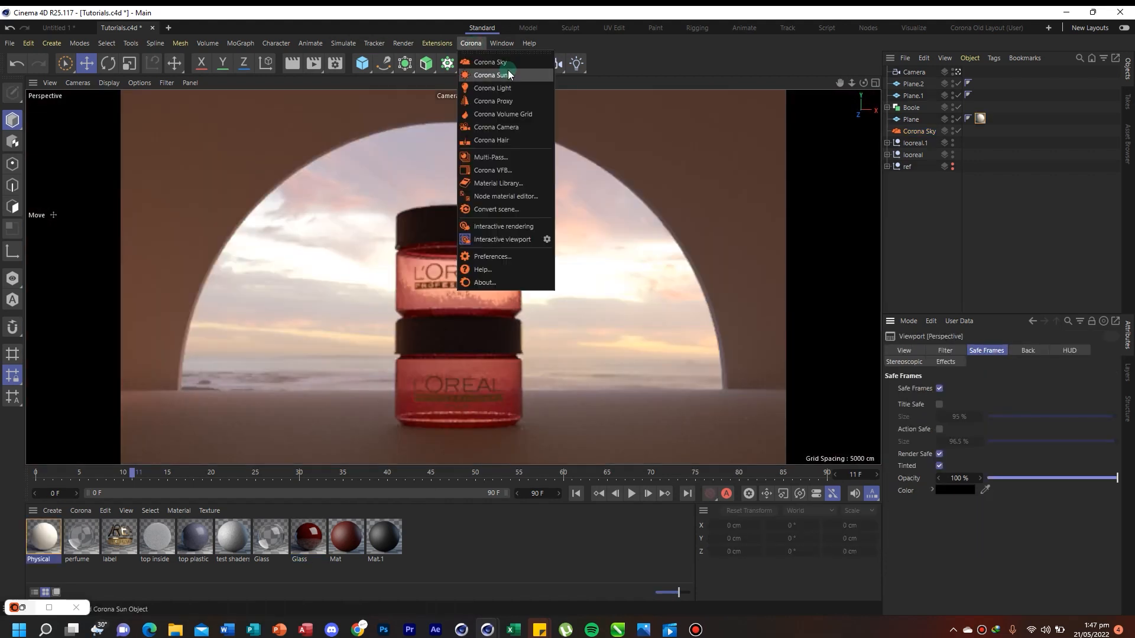
left_click(494, 69)
left_click(875, 81)
left_click_drag(721, 186, 718, 251)
left_click_drag(199, 354, 183, 330)
right_click(919, 72)
mouse_move(964, 33)
left_click(881, 72)
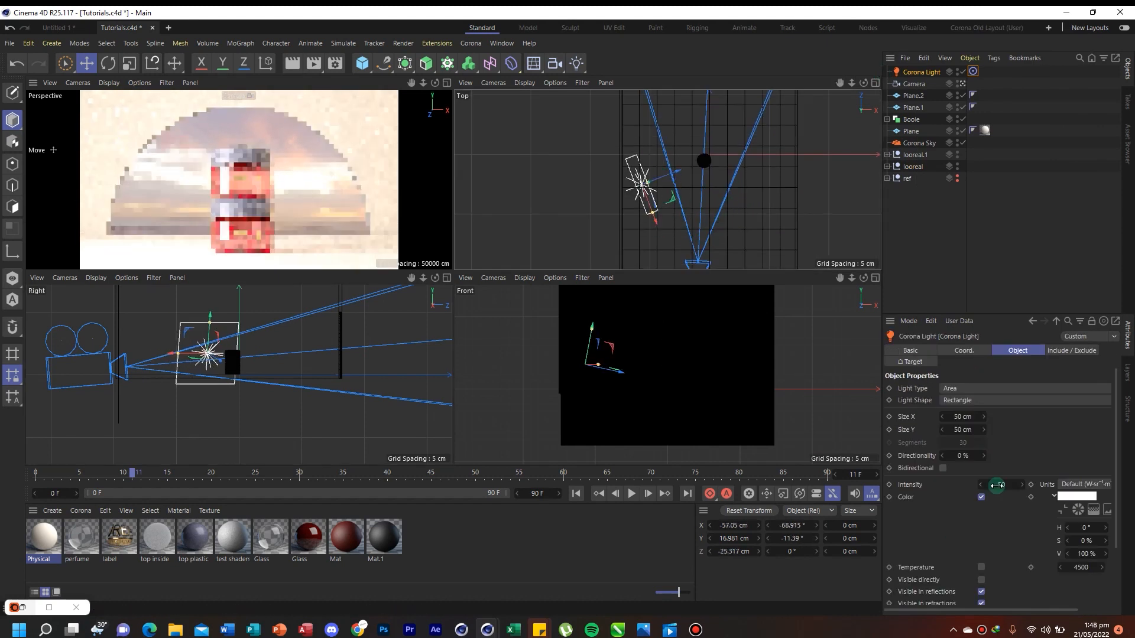
Set the Corona Light's intensity to 5 and duplicate it to the opposite side of the jars
double_click(996, 485)
type("5")
key("Return")
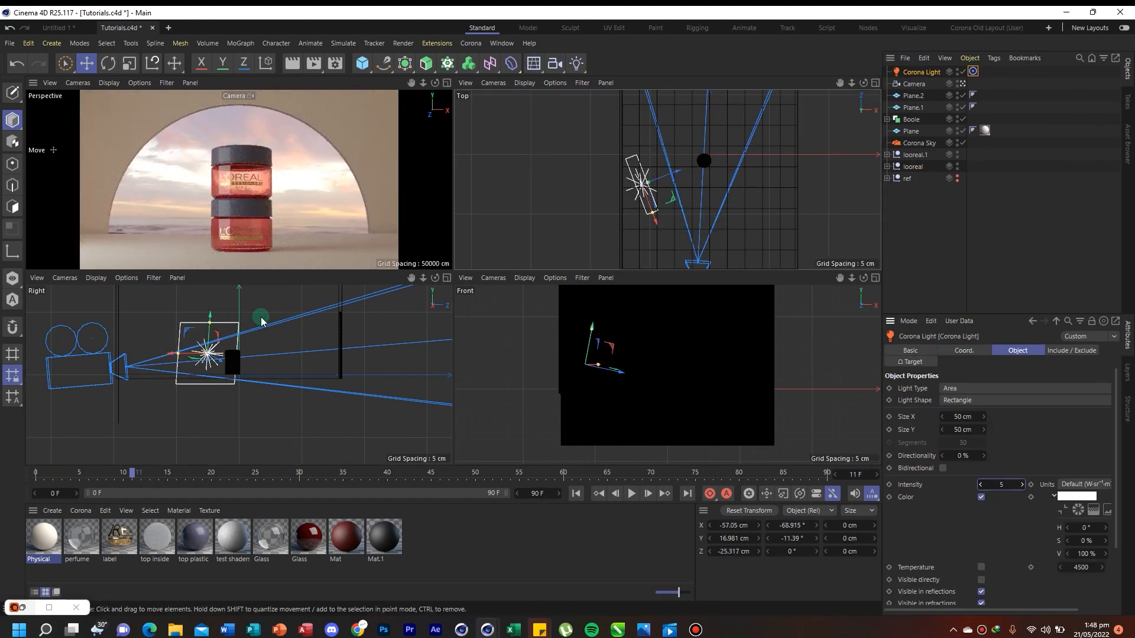
left_click_drag(672, 199, 797, 204, "ctrl")
left_click_drag(751, 158, 758, 139)
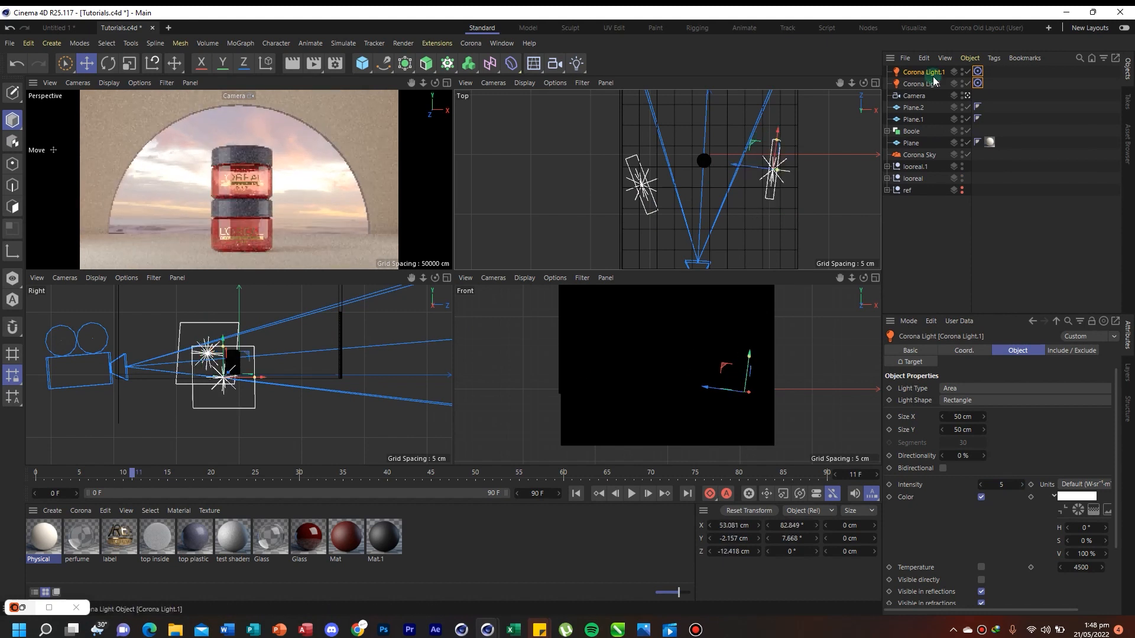
Add a plane above the jars, scale it to about 84 cm square and tilt it to a pitch of about 73°
left_click(922, 83)
left_click(426, 63)
left_click(362, 63)
left_click(402, 142)
key("t")
left_click_drag(786, 198, 668, 204)
key("r")
key("e")
left_click_drag(134, 348, 166, 309)
Create a white Corona Physical material, apply it to the new plane, and add a Corona tag to that plane
left_click(81, 511)
left_click(111, 372)
left_click_drag(44, 537, 913, 73)
right_click(913, 72)
mouse_move(947, 58)
left_click(881, 71)
left_click(947, 376)
double_click(43, 537)
Reposition the tilted plane above and in front of the jars at about X -8, Y 25, Z -25 cm
left_click_drag(589, 290, 637, 290)
left_click(631, 177)
left_click_drag(145, 322, 191, 336)
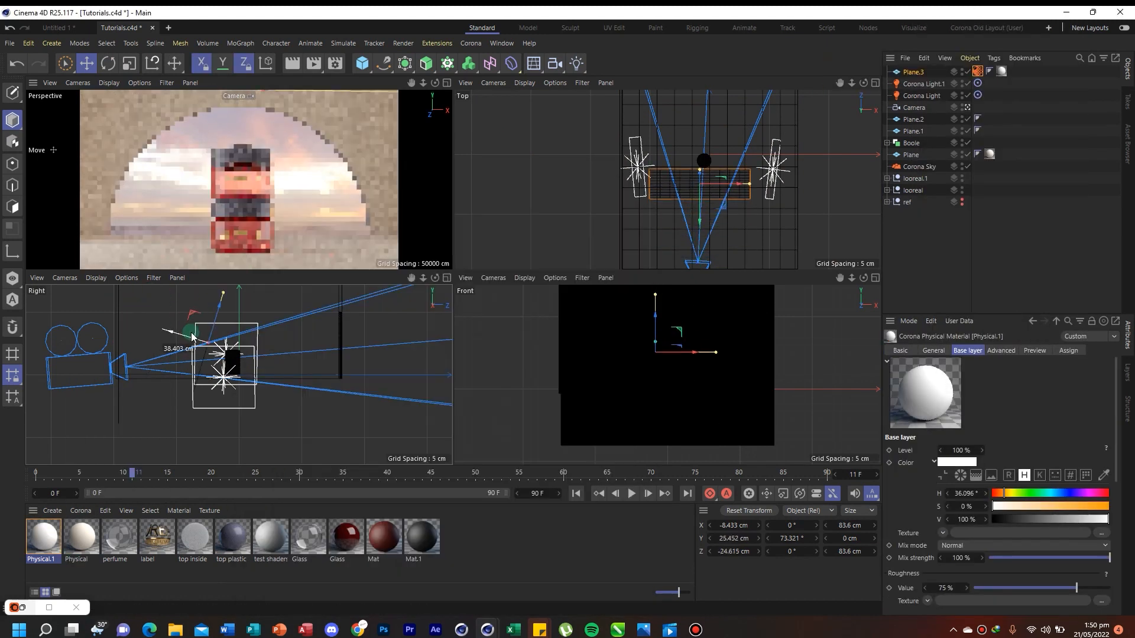
Set the base color value of the tilted plane's Physical.1 material to 75%
key("F1")
double_click(43, 537)
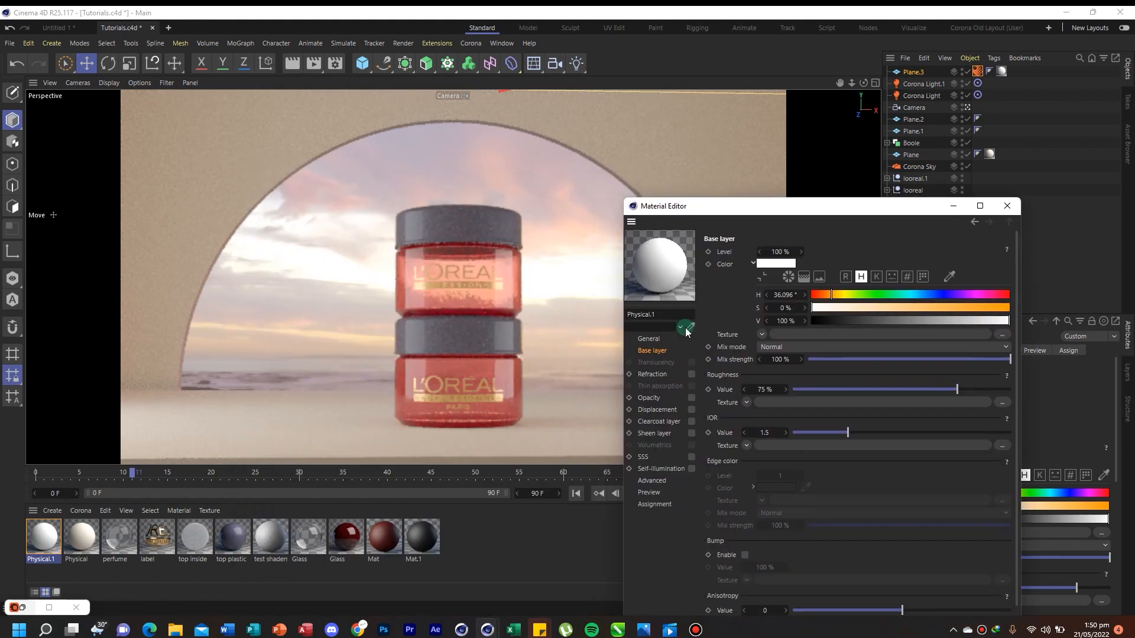
left_click(960, 321)
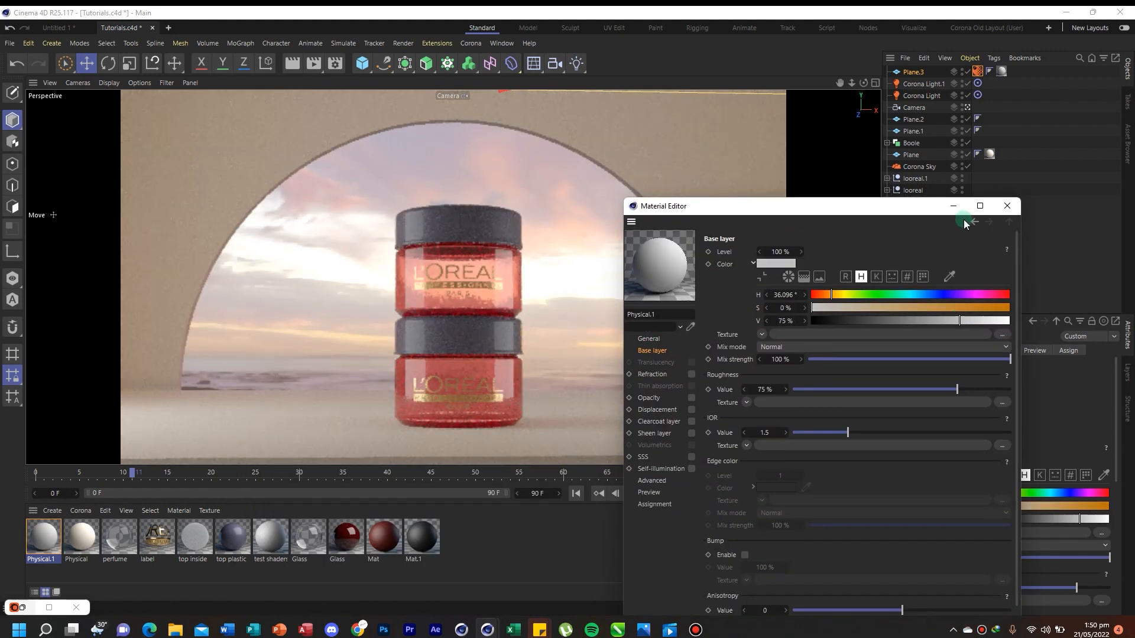
left_click(1007, 207)
Lower the Lightness of the Corona Sky's Filter shader to about -42%
left_click(919, 167)
left_click(1016, 406)
left_click_drag(1054, 539, 1032, 540)
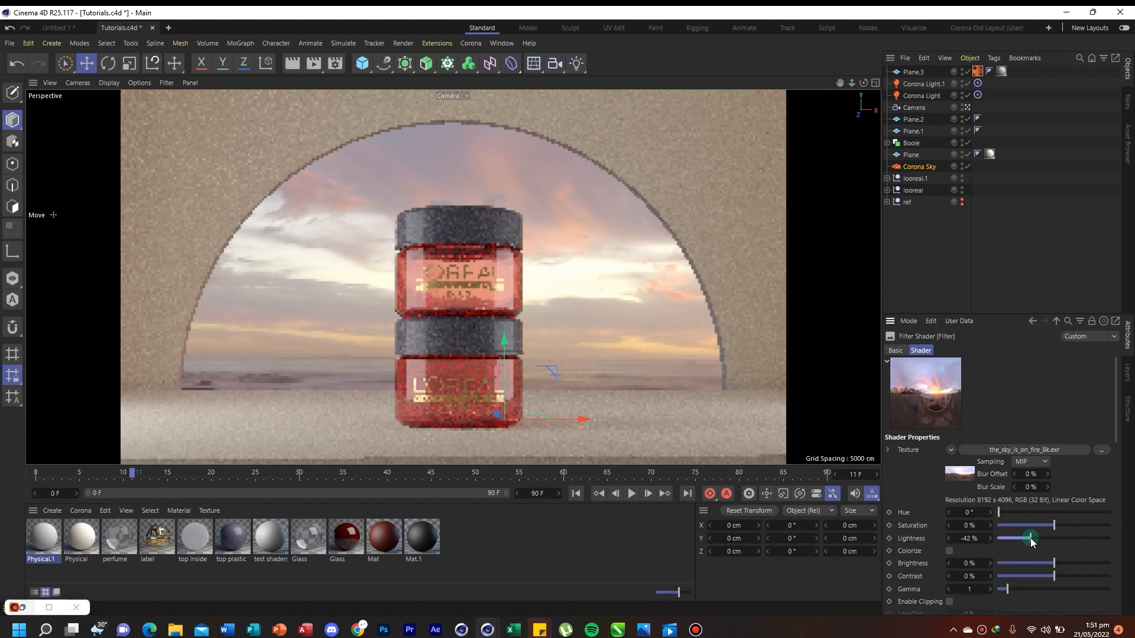
Darken the volumetric absorption color of the jars' red Glass material
double_click(347, 536)
left_click_drag(851, 206, 926, 127)
left_click(732, 366)
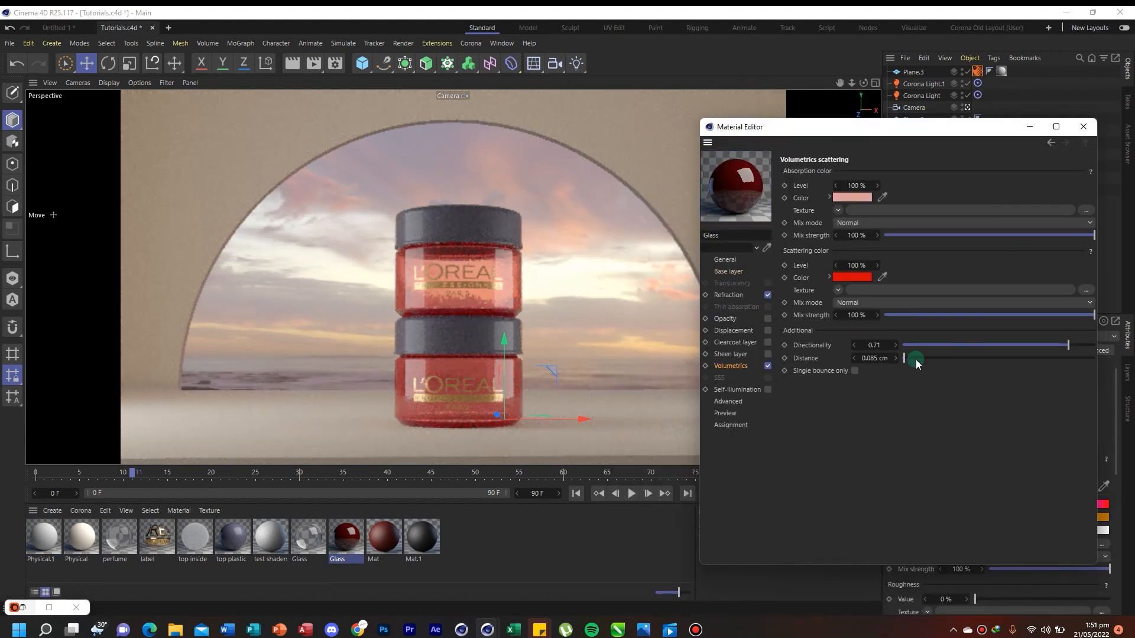
left_click(852, 197)
left_click_drag(766, 265, 765, 286)
mouse_move(644, 630)
left_click(655, 587)
left_click(919, 34)
Adjust the red Glass material's volumetric scattering color and turn the Corona Sky back on
left_click(852, 277)
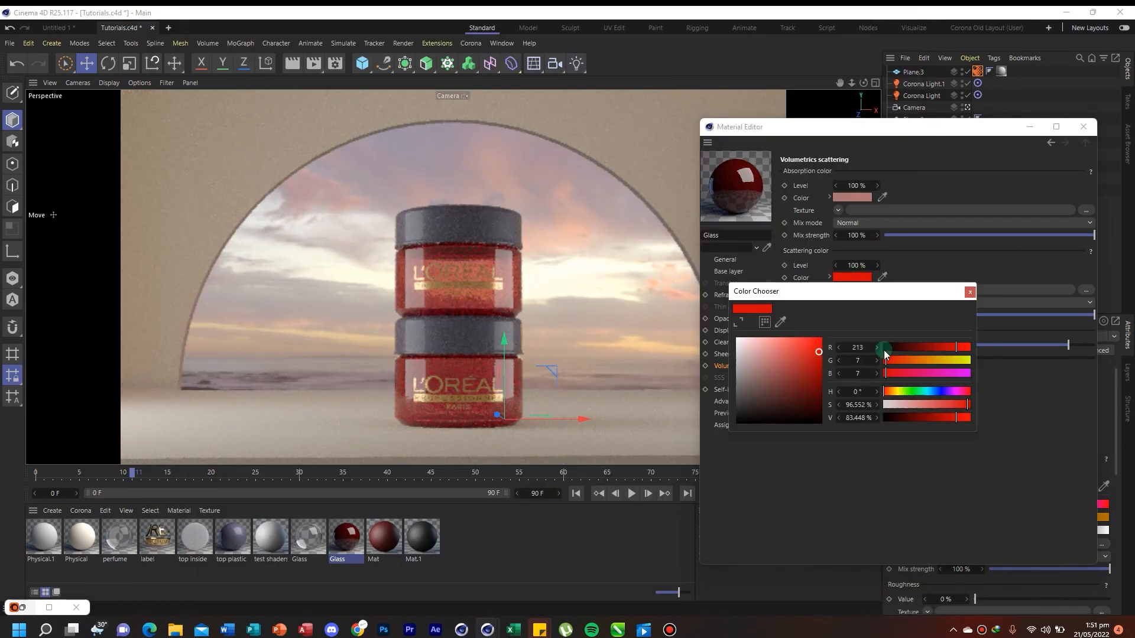
left_click(852, 277)
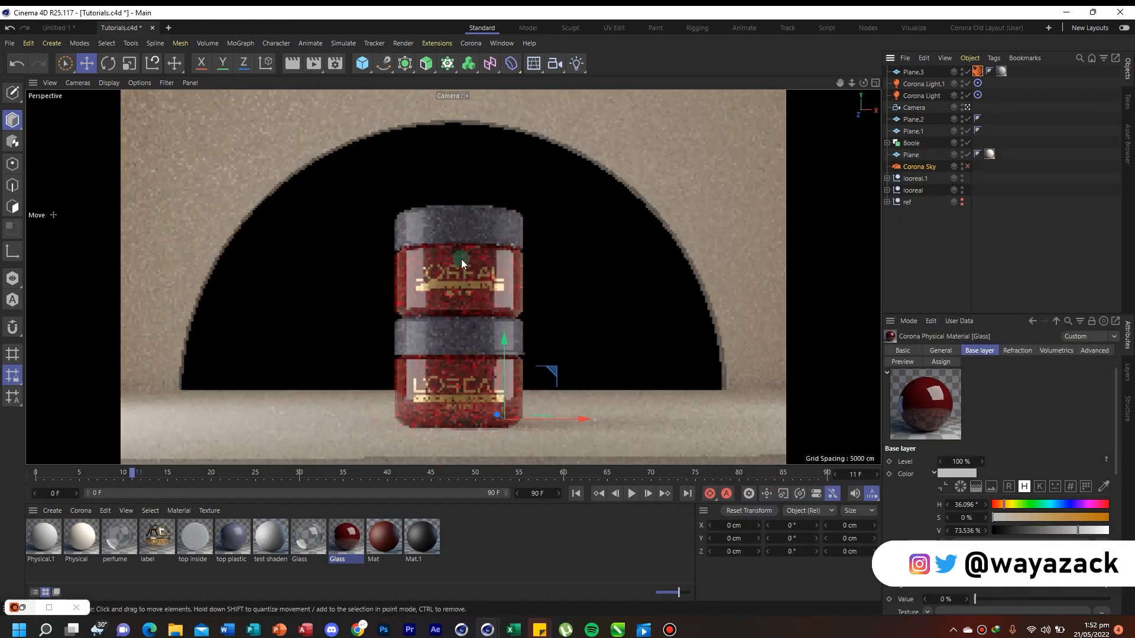
left_click(968, 166)
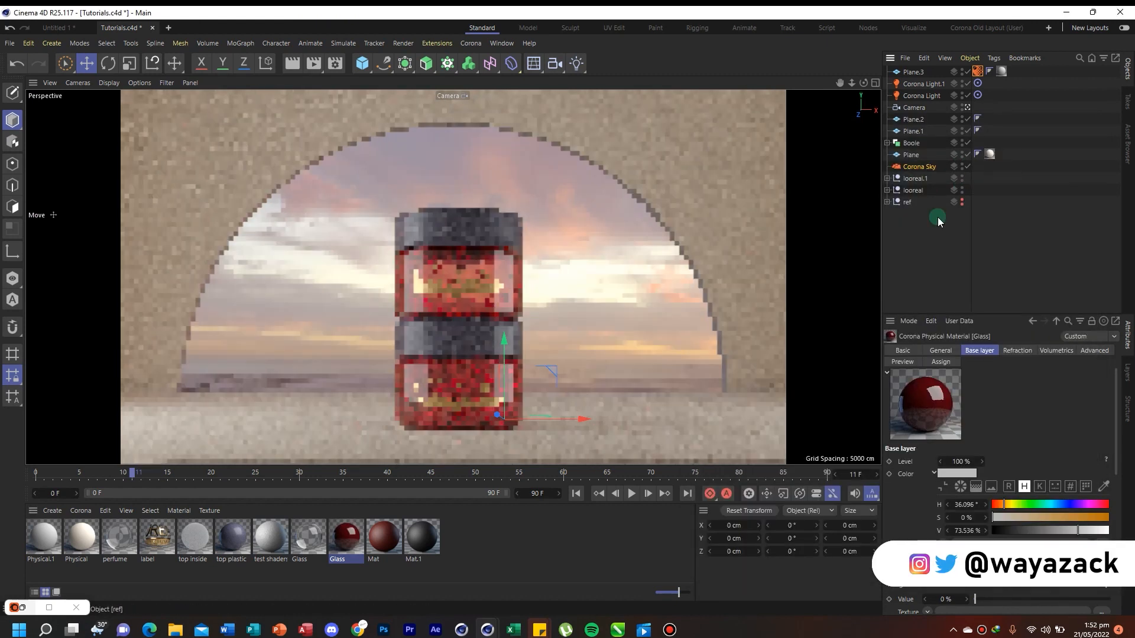
Duplicate the Physical.1 material and lower the copy's roughness to 27%
left_click(914, 72)
left_click_drag(44, 538, 75, 545, "ctrl")
double_click(78, 538)
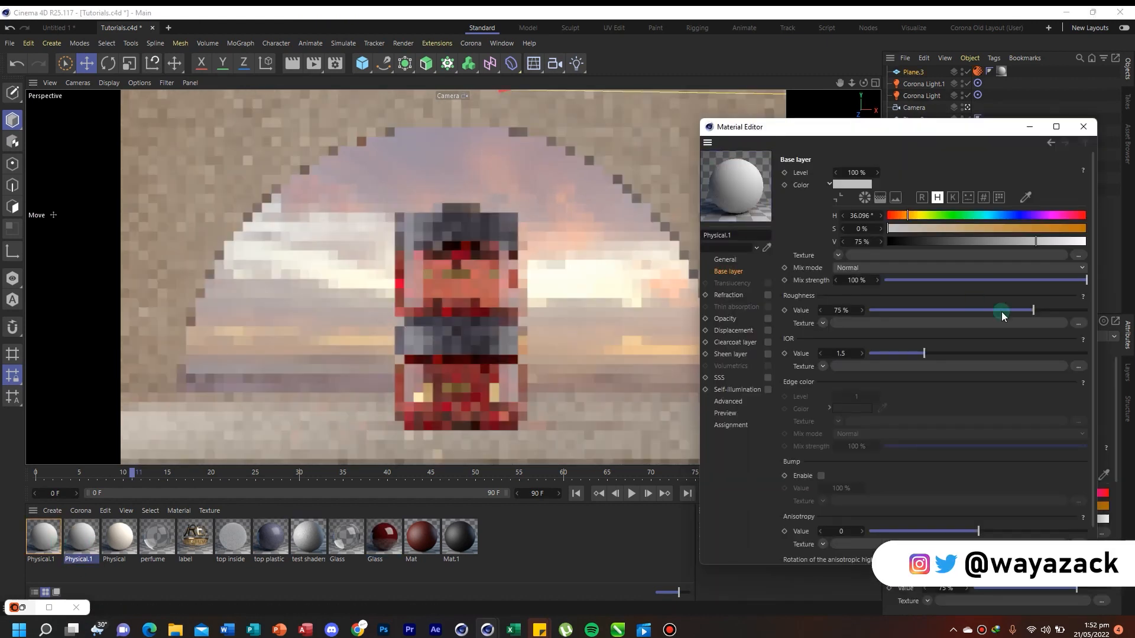
Set the red Glass material's volumetric absorption color to a muted pink, RGB 190, 148, 148
double_click(124, 539)
left_click(385, 536)
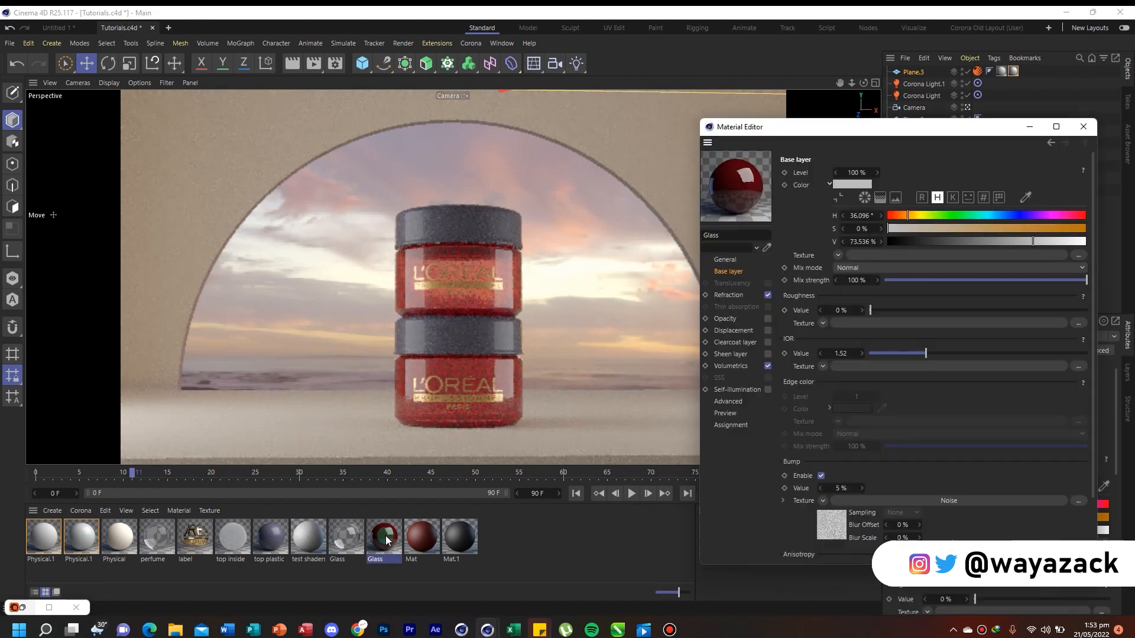
left_click(730, 366)
left_click(850, 199)
left_click(754, 281)
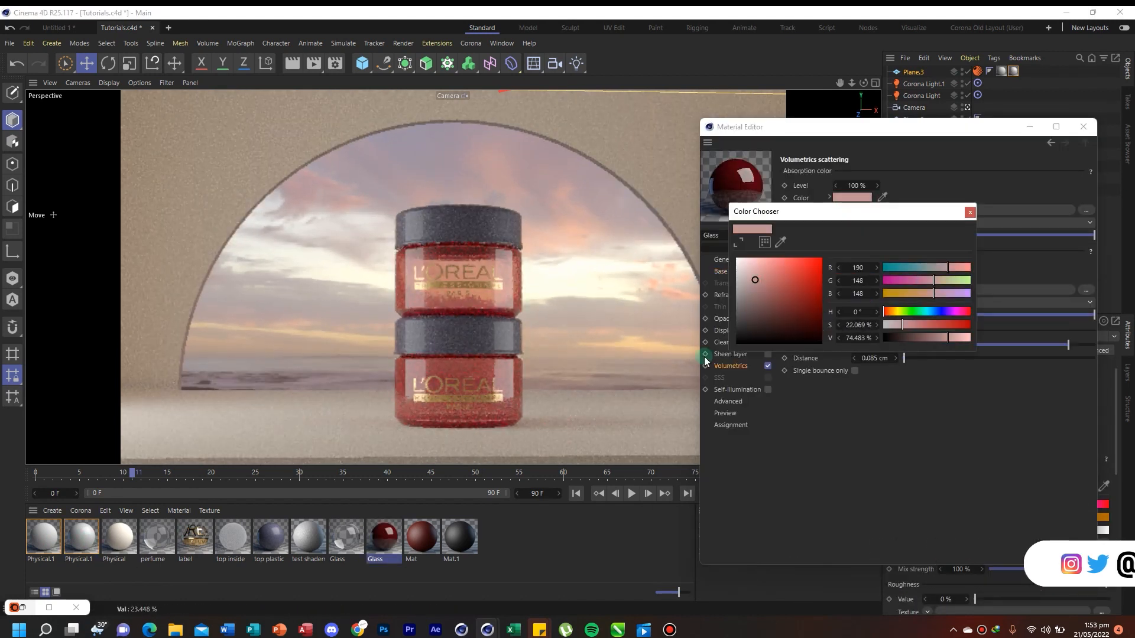
Delete the extra material tag from Plane.3 and hide the plane
left_click(1014, 71)
key("Delete")
double_click(962, 70)
Apply the Physical.1 material to the floor, then recolor the glossy copy red with hue 0° and saturation 83%, and copy that color
left_click_drag(43, 537, 775, 420)
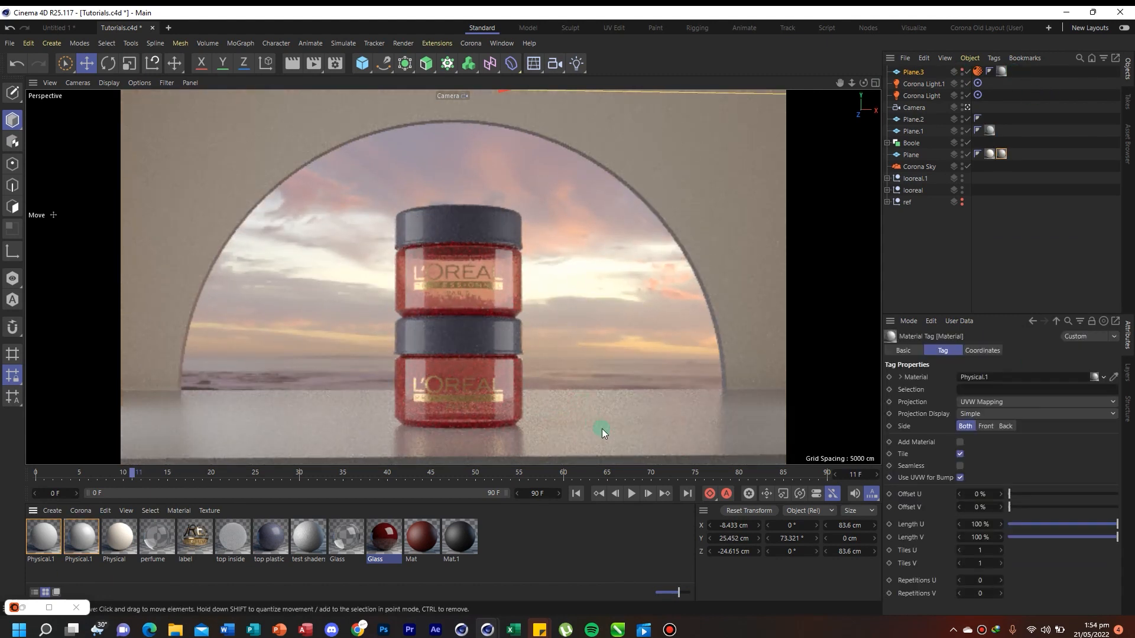
double_click(81, 537)
left_click(1083, 216)
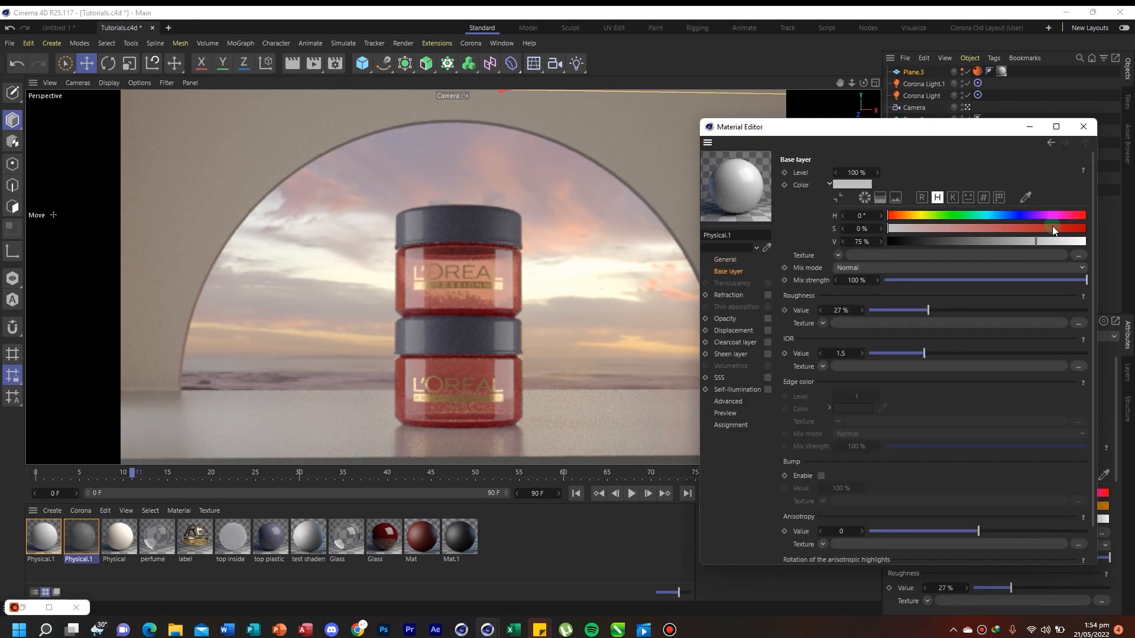
left_click(1057, 229)
right_click(850, 184)
left_click(871, 226)
left_click(1083, 126)
Expand the Boole object and paste the copied red into the Physical material's base color
left_click(911, 143)
left_click(887, 143)
double_click(1000, 155)
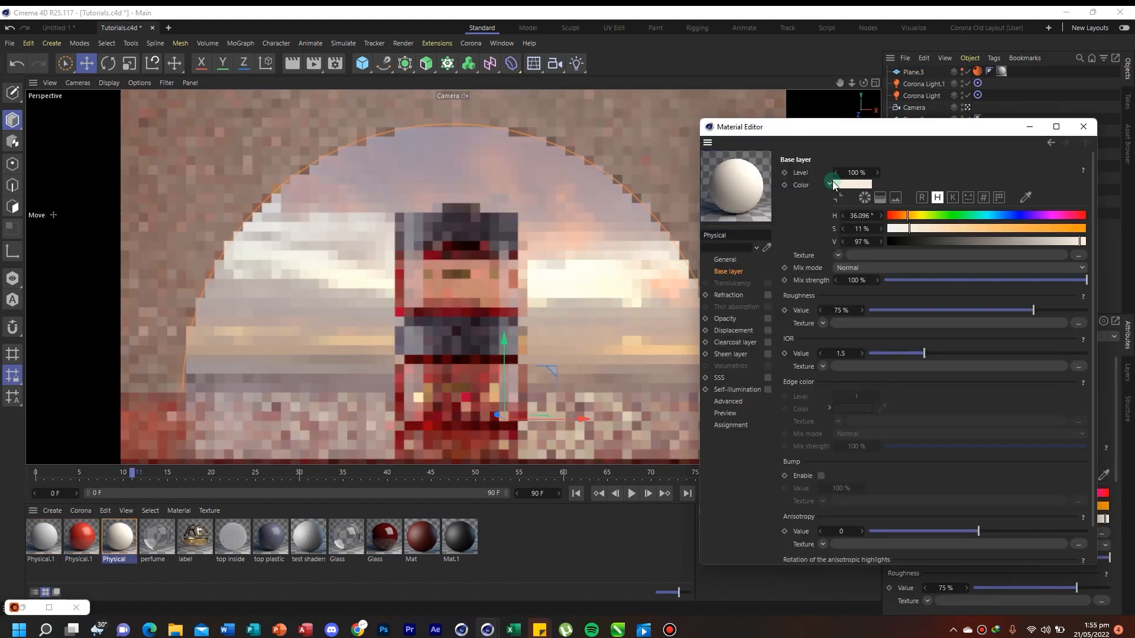
right_click(845, 184)
left_click(867, 238)
left_click(1083, 126)
Soften the Physical material's red to 44% saturation and copy the resulting color
double_click(119, 537)
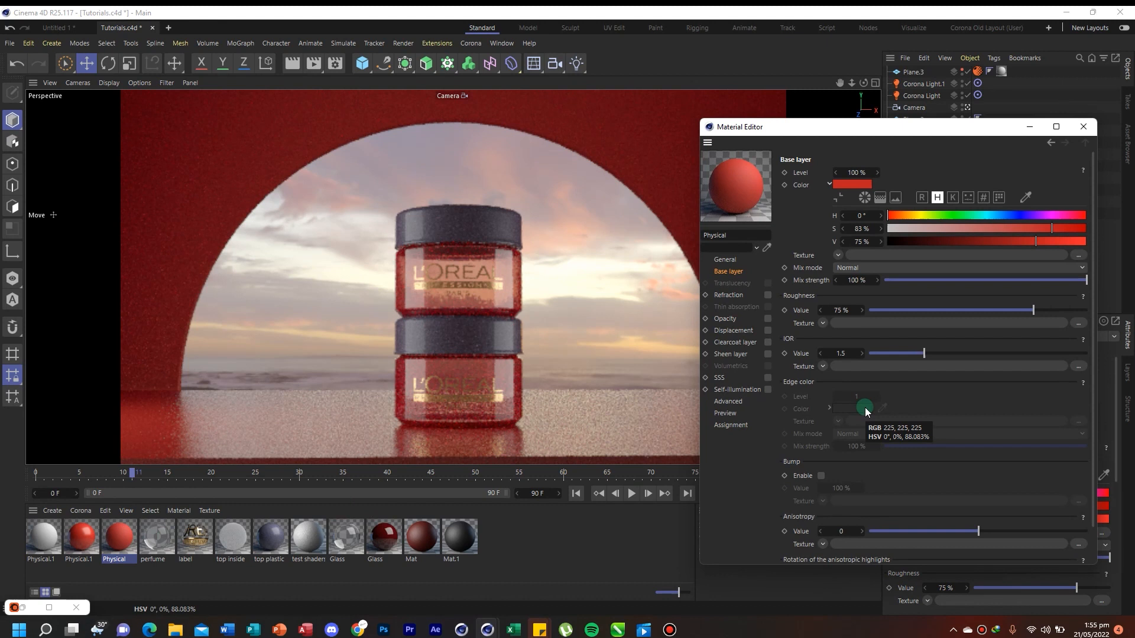
left_click(1029, 127)
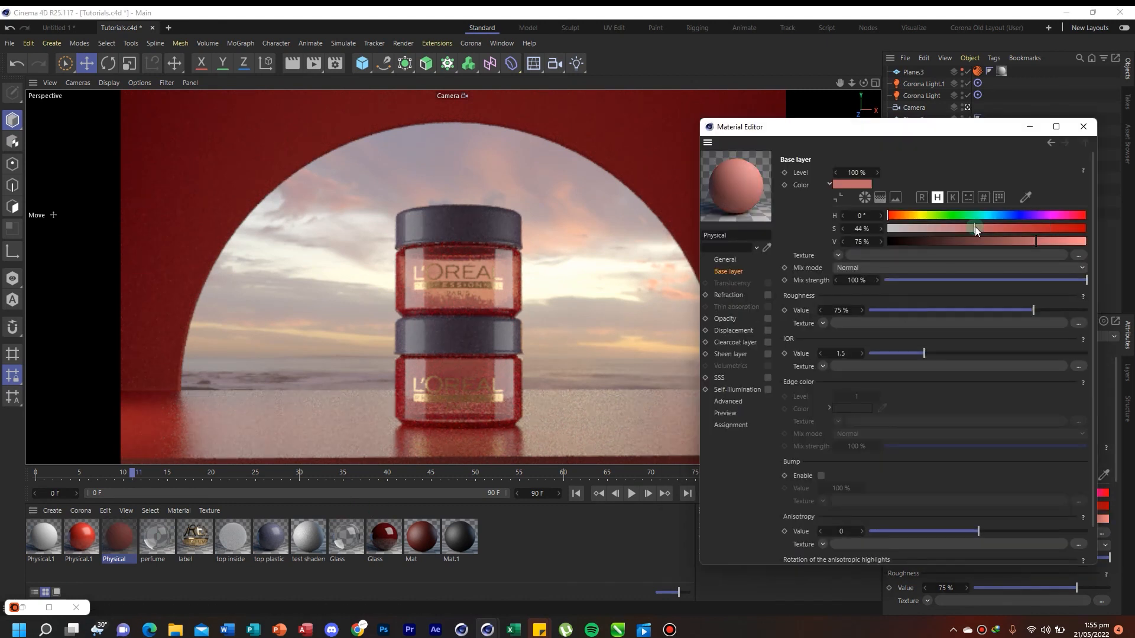
right_click(864, 182)
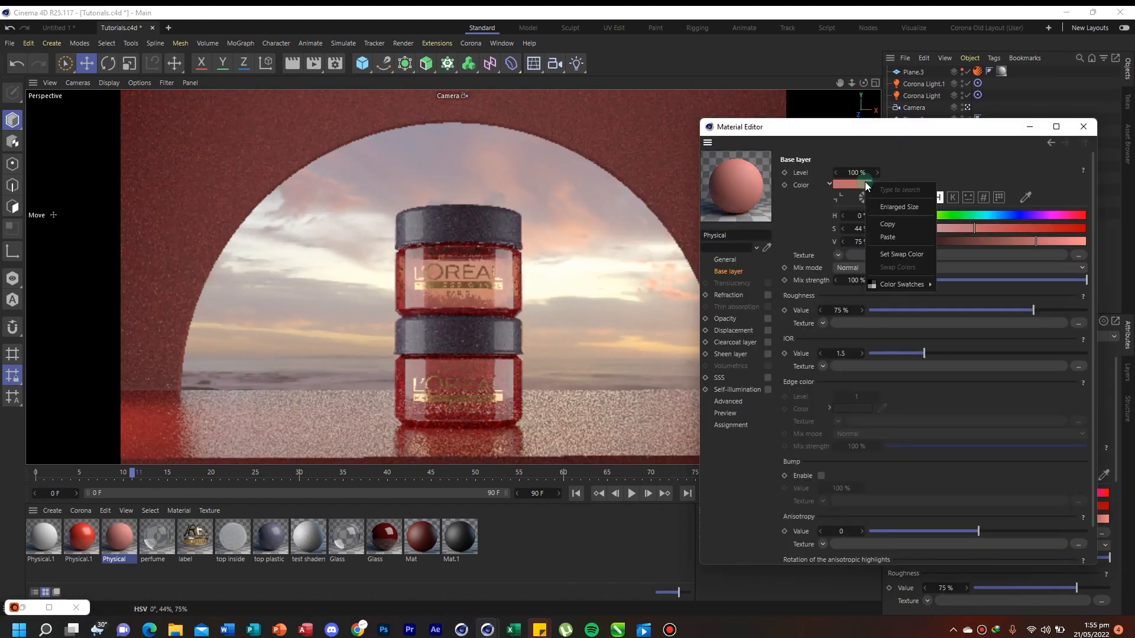
left_click(884, 224)
Paste the softened red into the base color of the glossy Physical.1 copy
double_click(82, 537)
right_click(862, 184)
left_click(870, 238)
left_click(1083, 127)
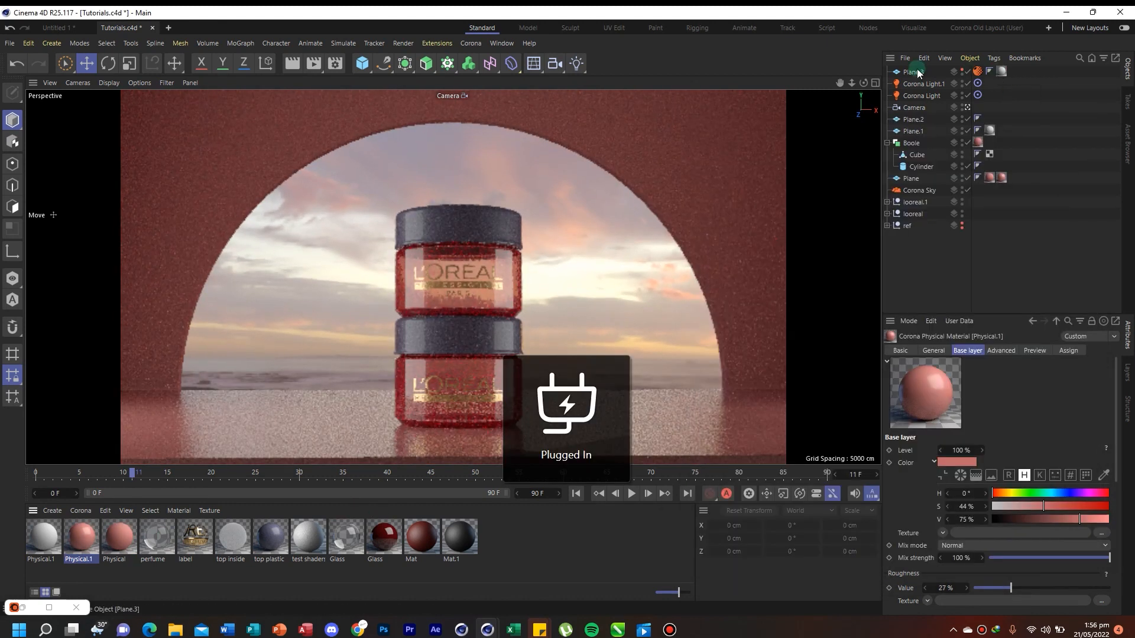
Select the Physical.1 material on Plane.3 and save the project
left_click(999, 72)
left_click(49, 546)
key("ctrl+s")
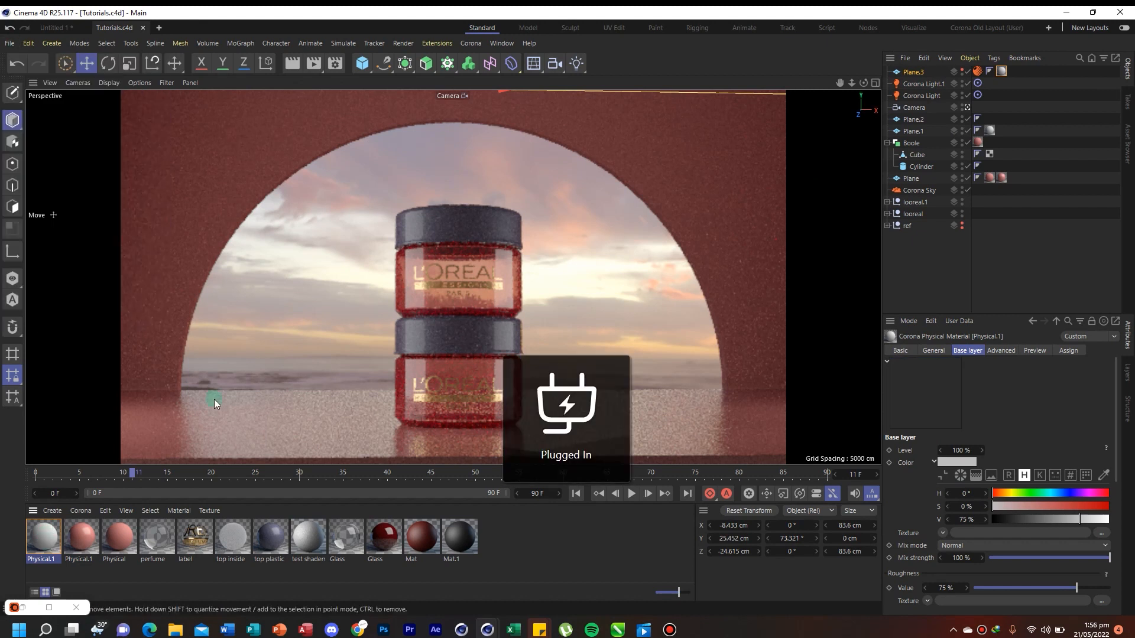